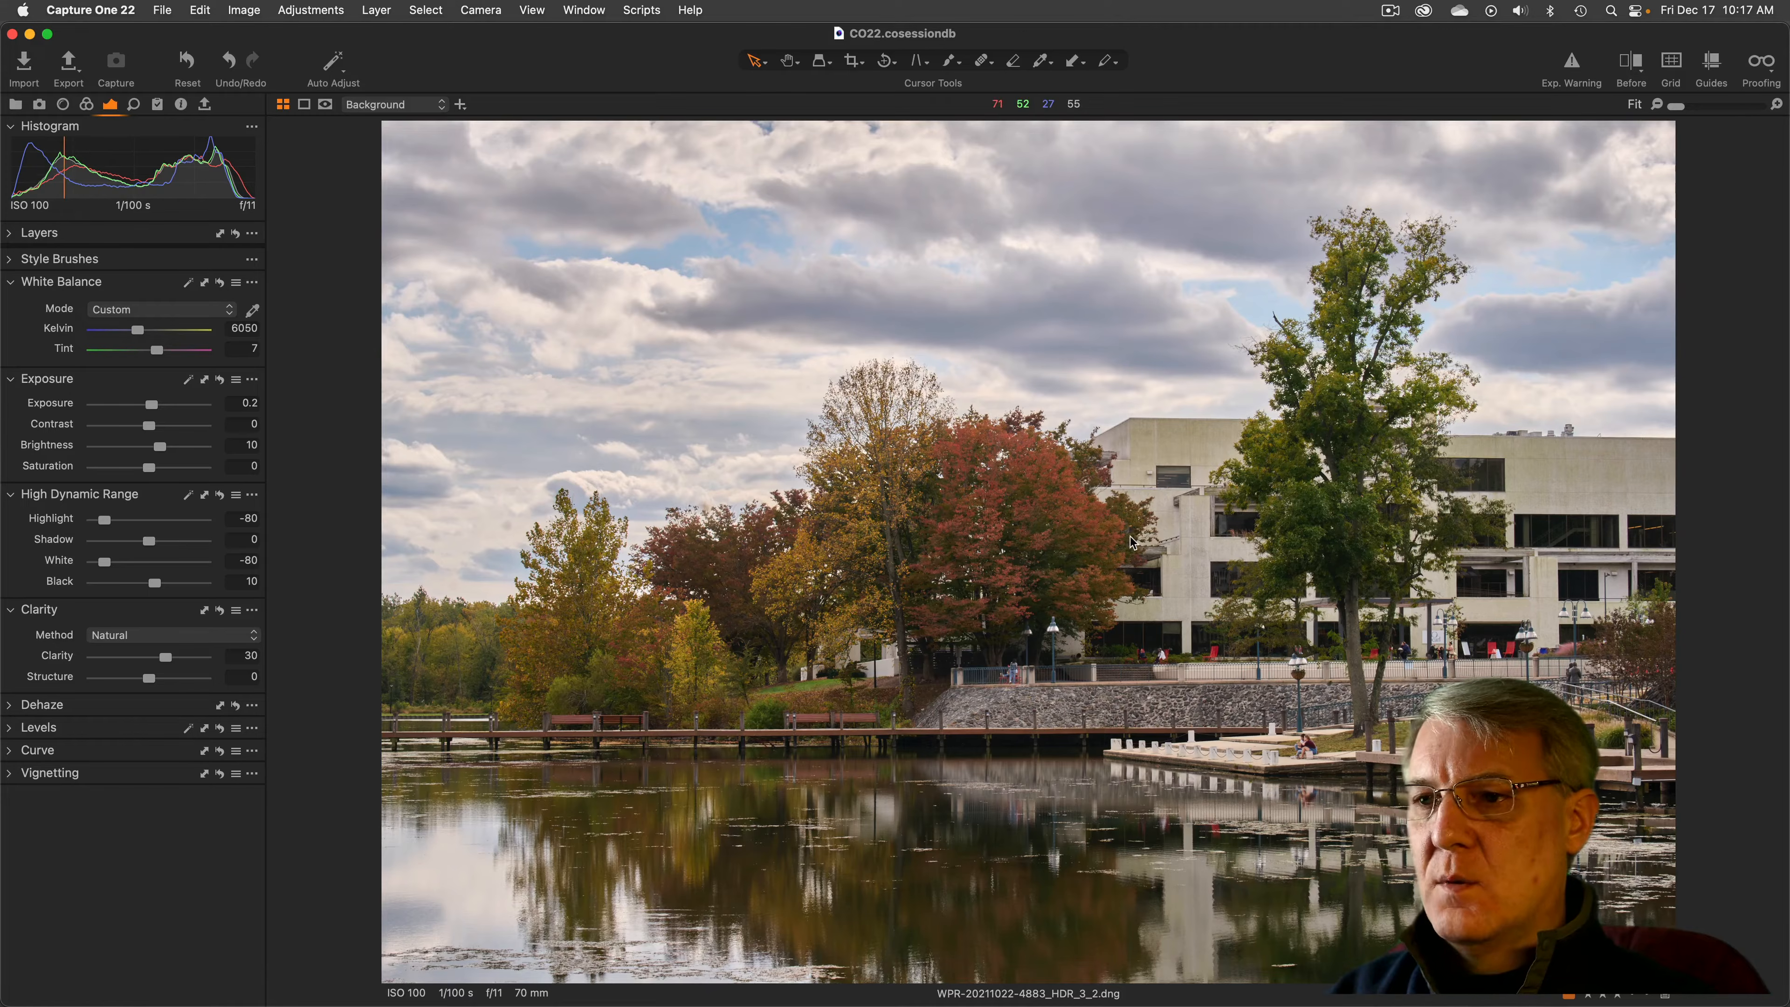
# Show the image thumbnails and select all nine bracketed exposures from WPR-20211022-4875.NEF to WPR-20211022-4883.NEF
pyautogui.press('super+alt+v')
pyautogui.click(418, 238)
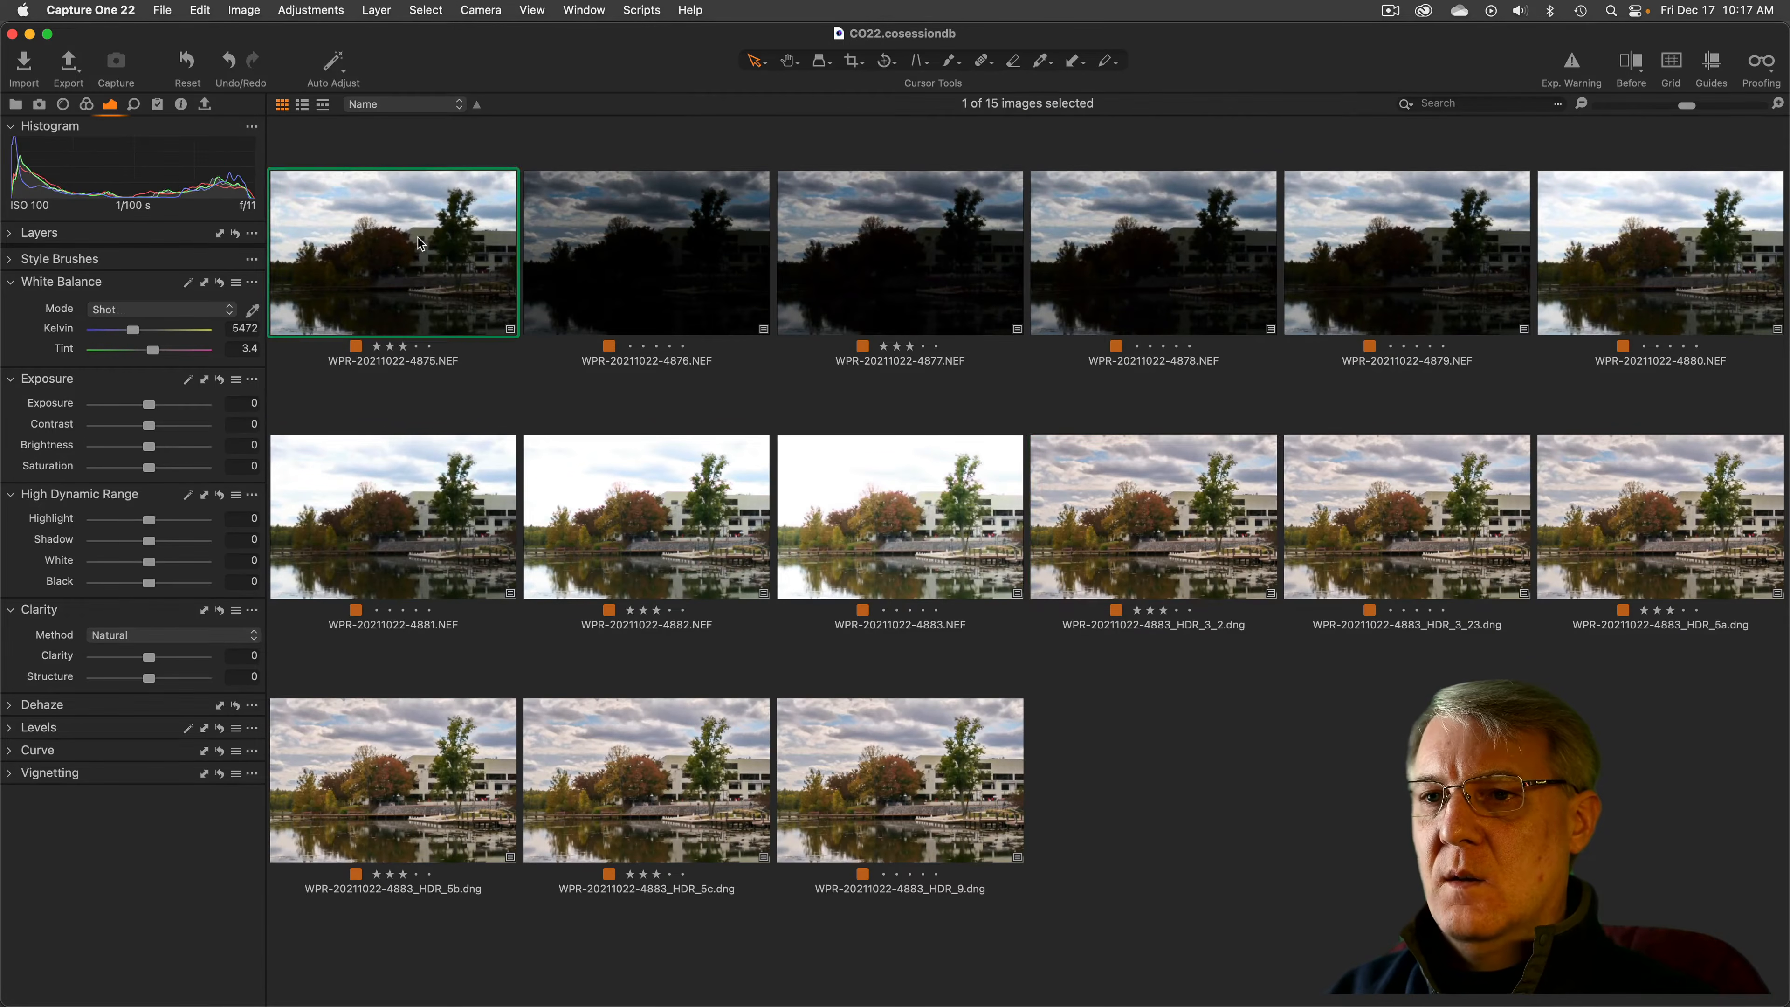
pyautogui.keyDown('shift'); pyautogui.click(884, 507); pyautogui.keyUp('shift')
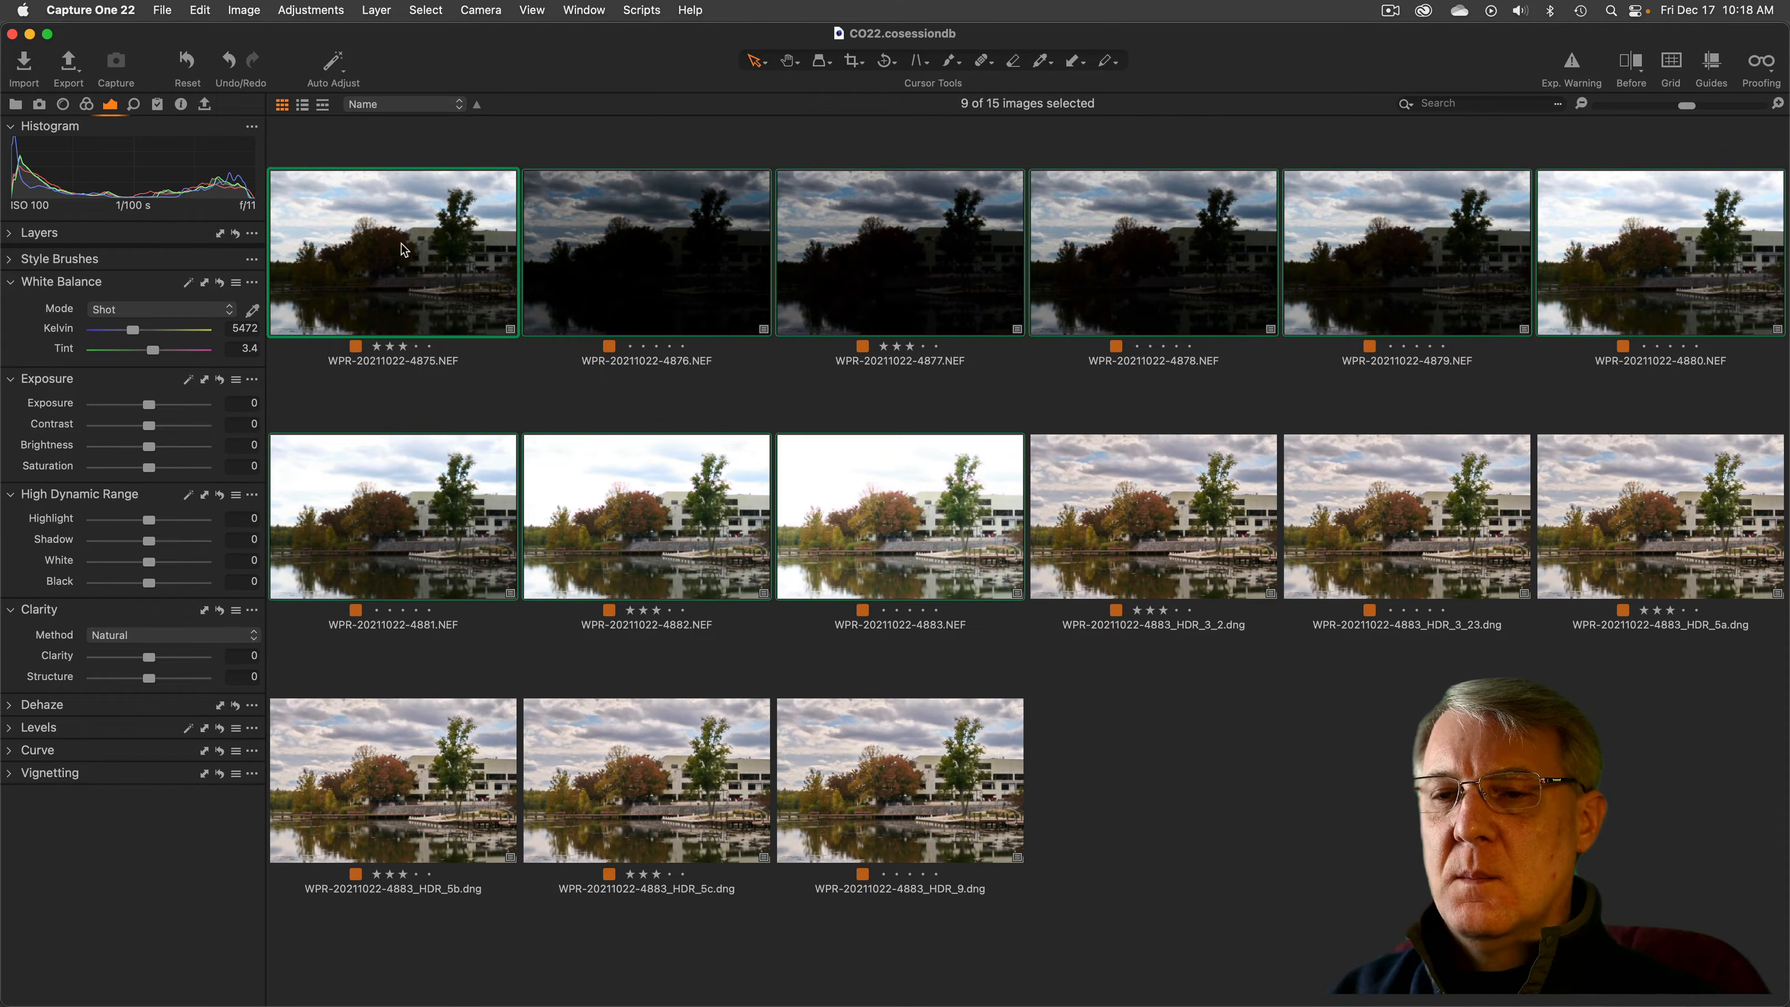
# Select the four underexposed frames 4876 to 4879, followed by the four brighter frames 4880 to 4883
pyautogui.click(686, 272)
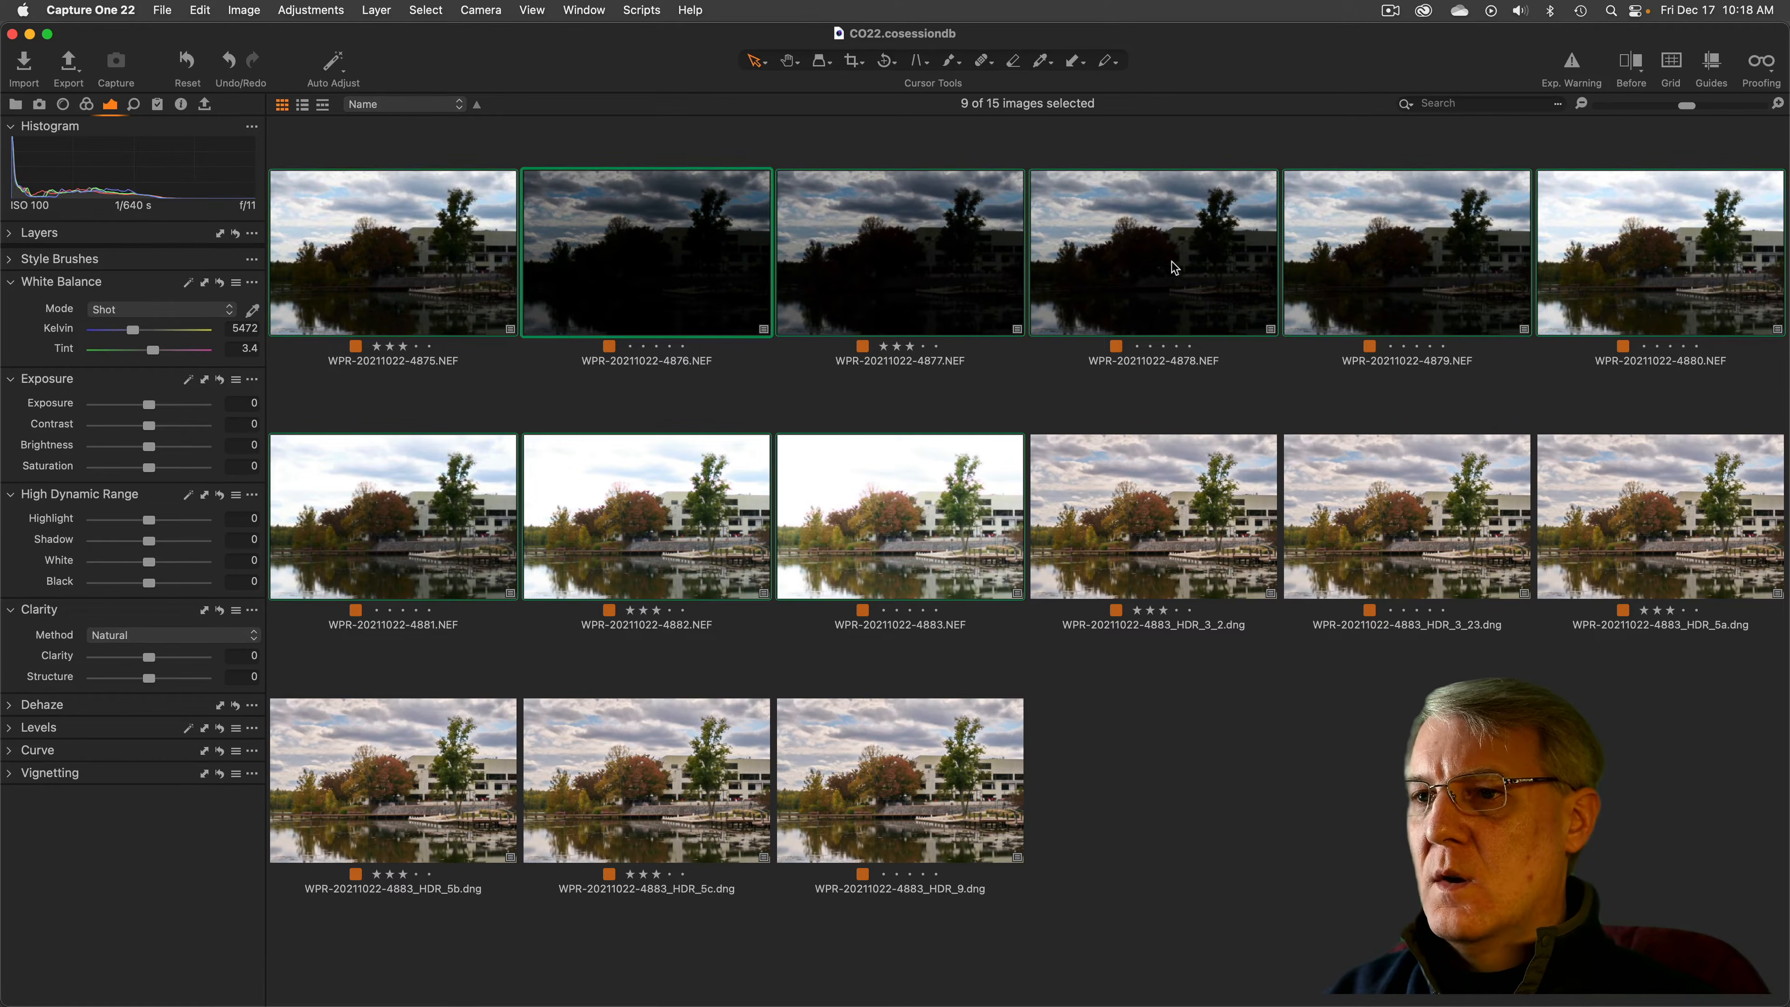
pyautogui.keyDown('shift'); pyautogui.click(1392, 266); pyautogui.keyUp('shift')
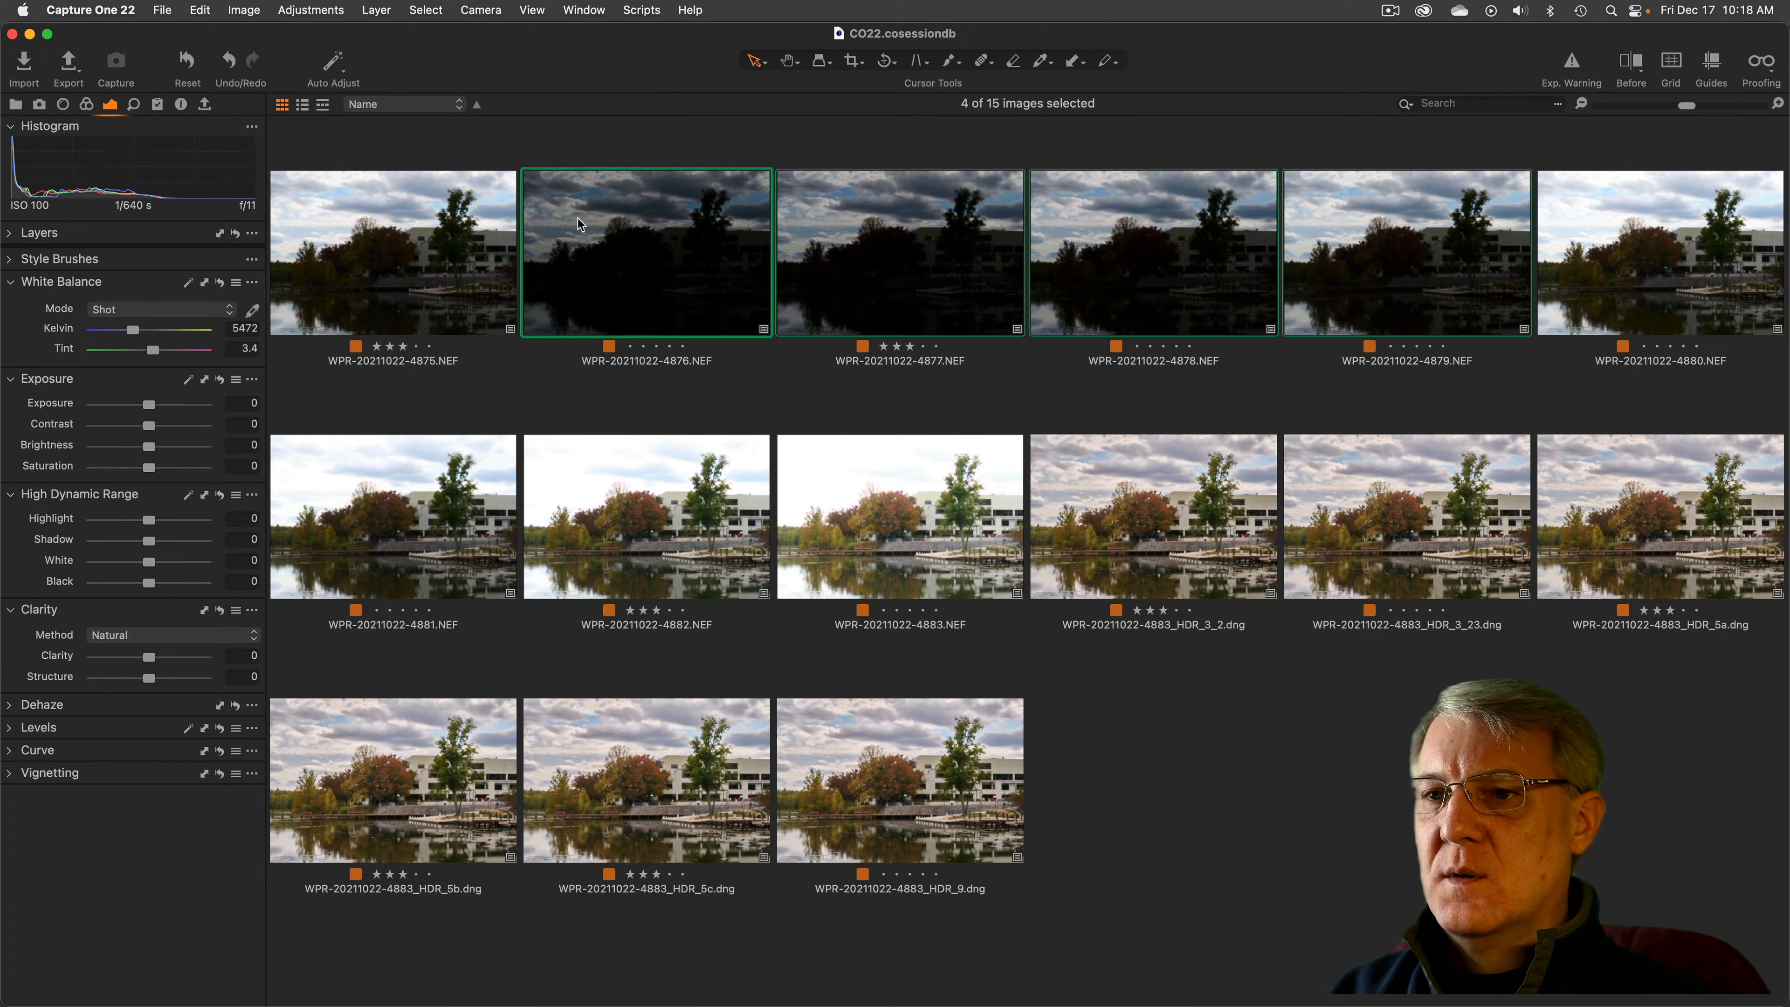
pyautogui.click(1647, 260)
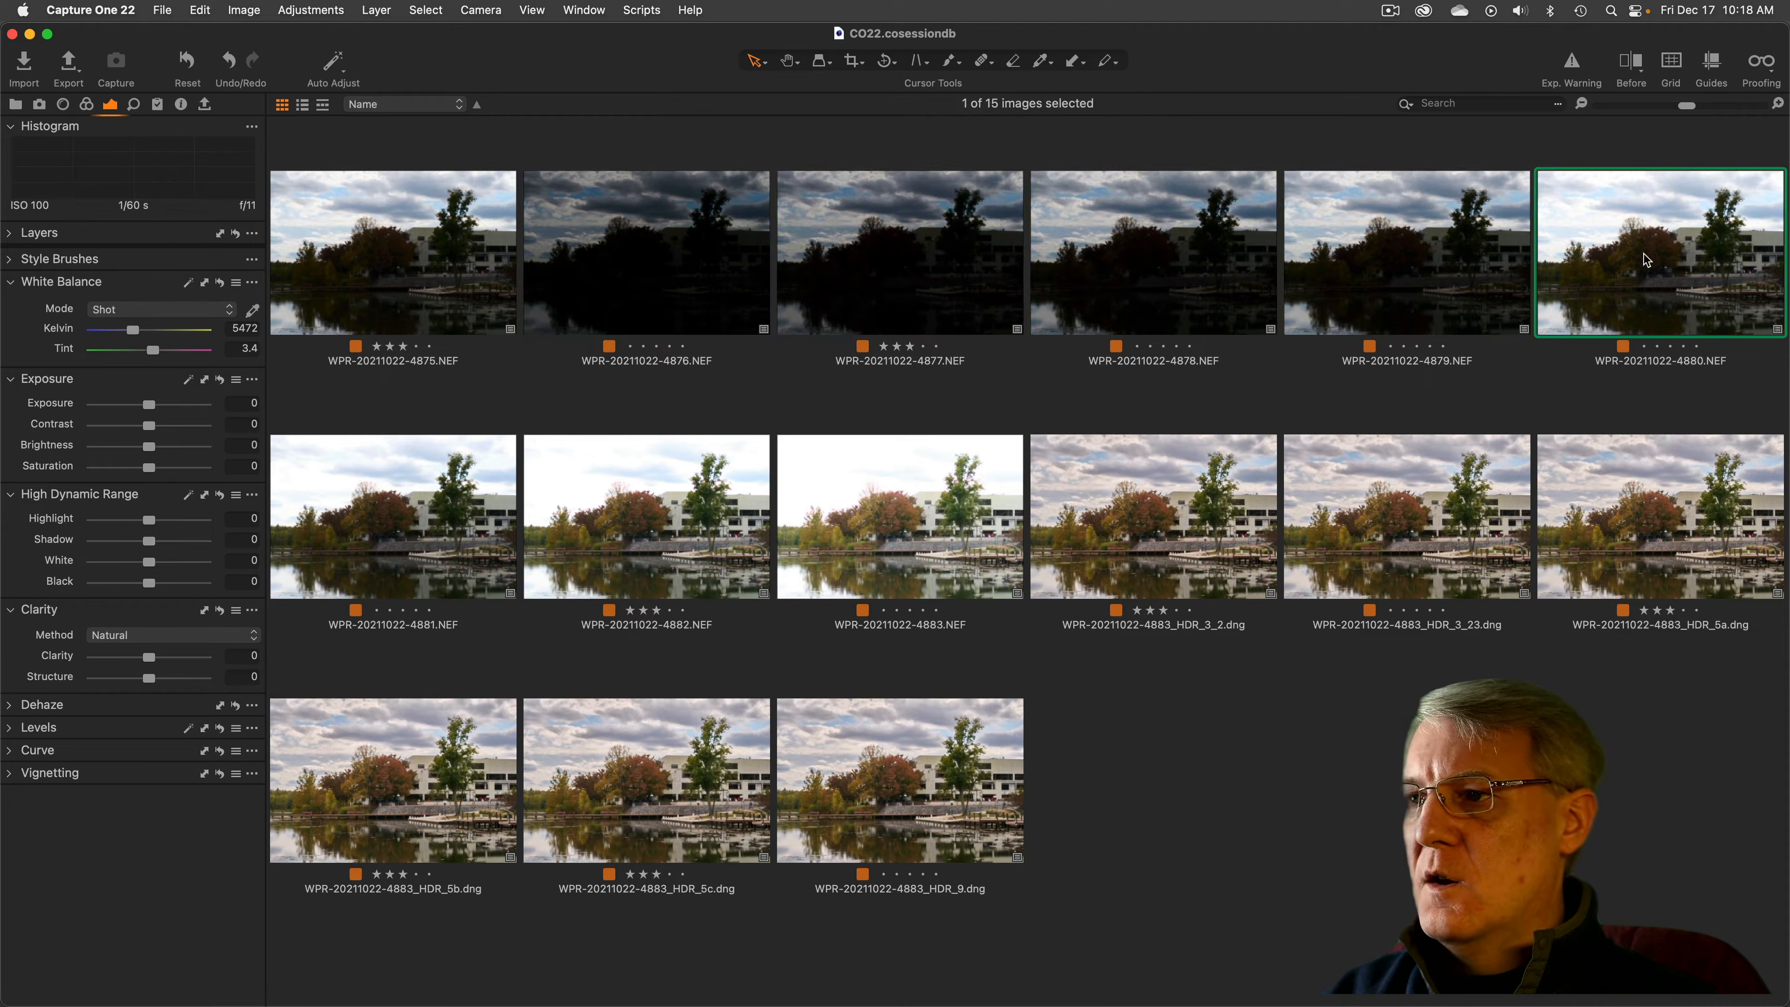
pyautogui.keyDown('shift'); pyautogui.click(909, 509); pyautogui.keyUp('shift')
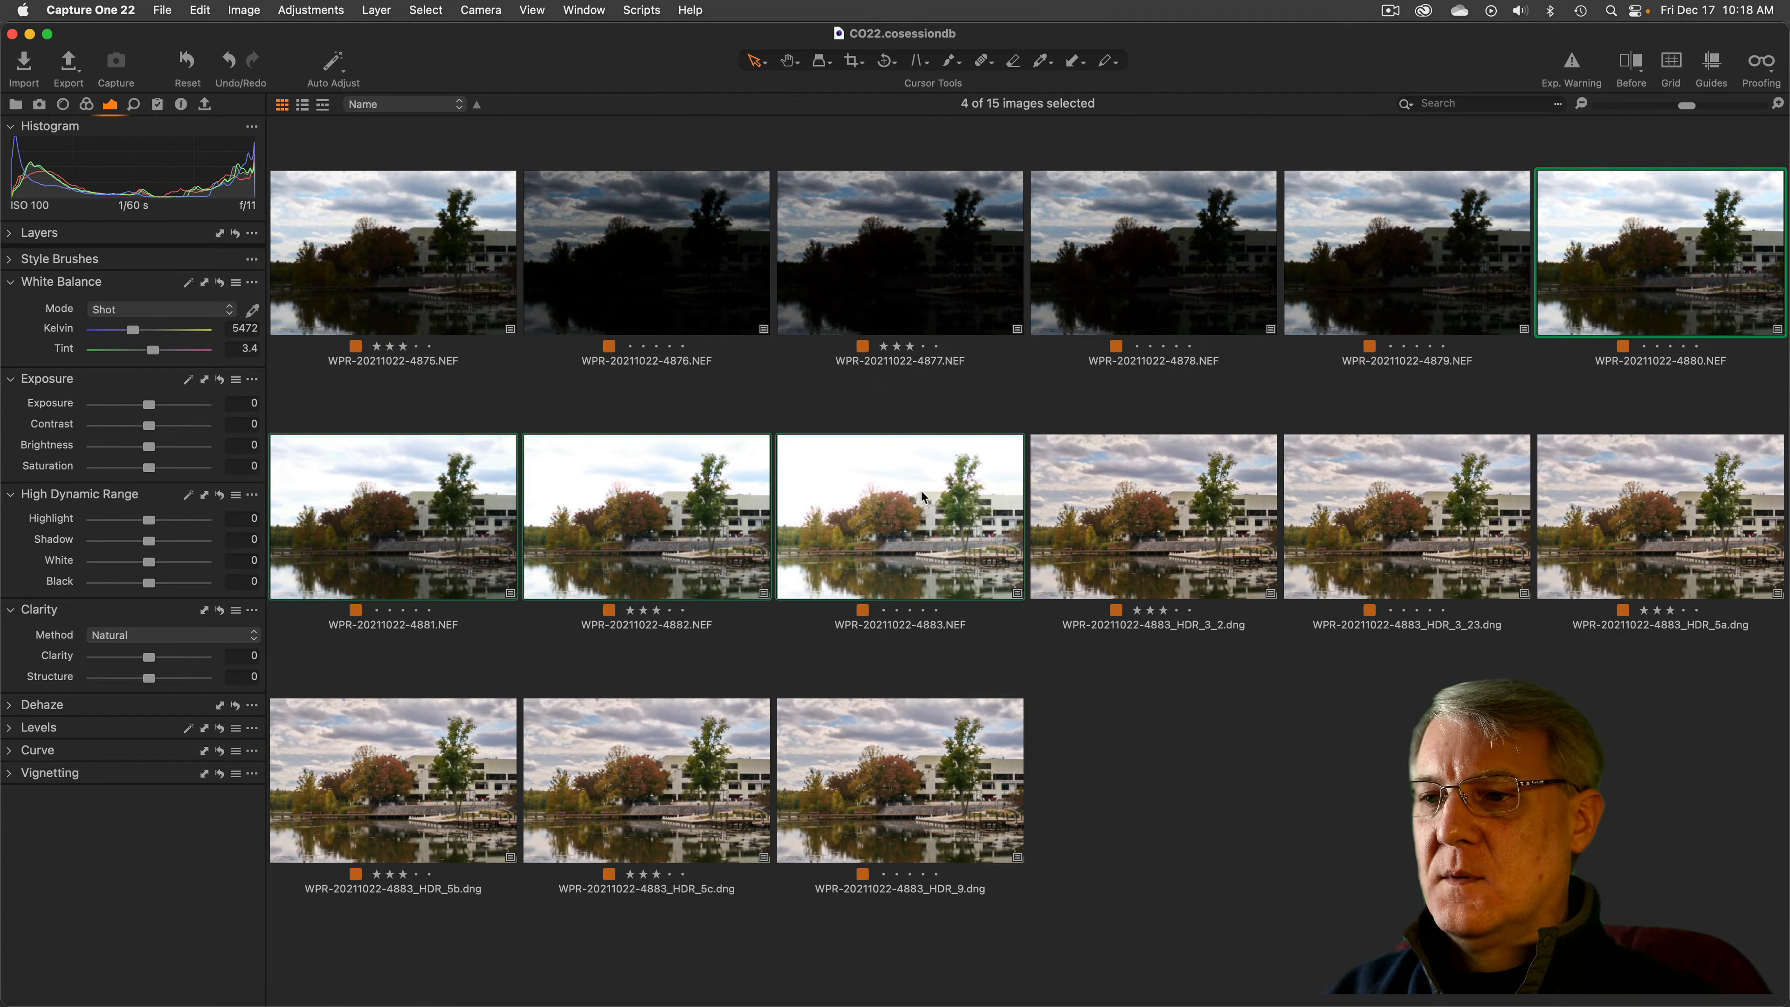
# Select all nine bracketed NEF files and check the Merge to HDR options, leaving without merging
pyautogui.click(456, 277)
pyautogui.keyDown('shift'); pyautogui.click(857, 488); pyautogui.keyUp('shift')
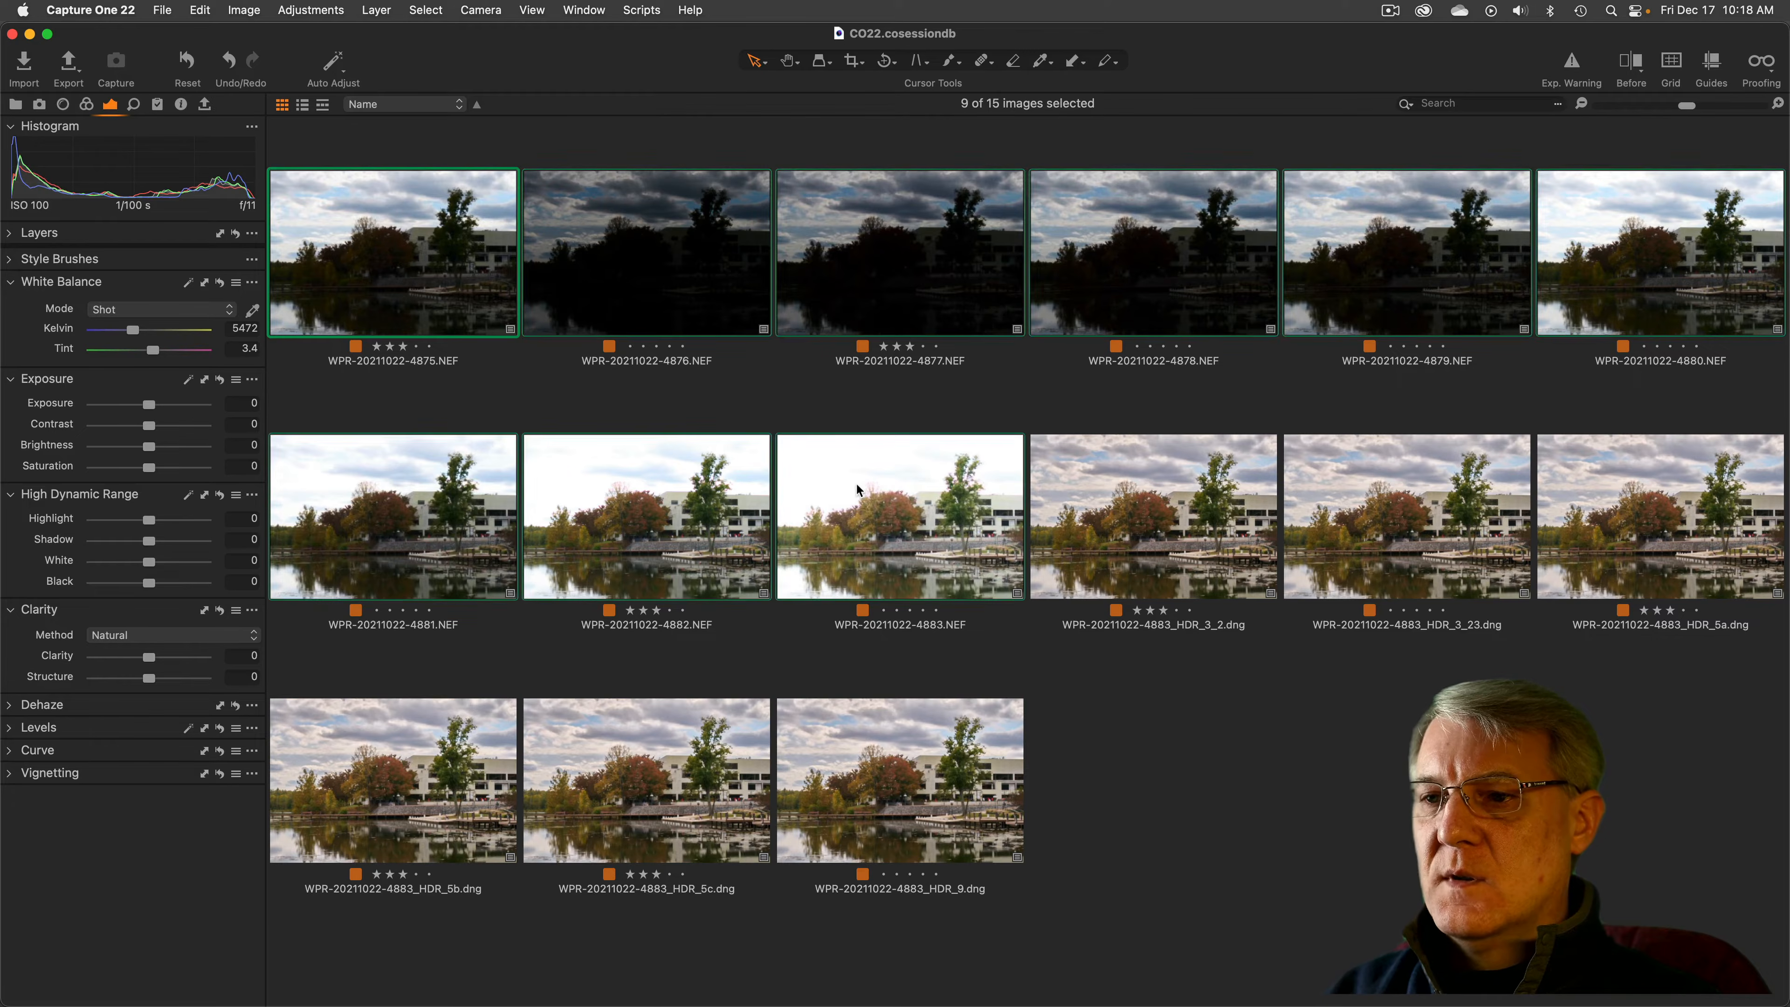
pyautogui.rightClick(448, 277)
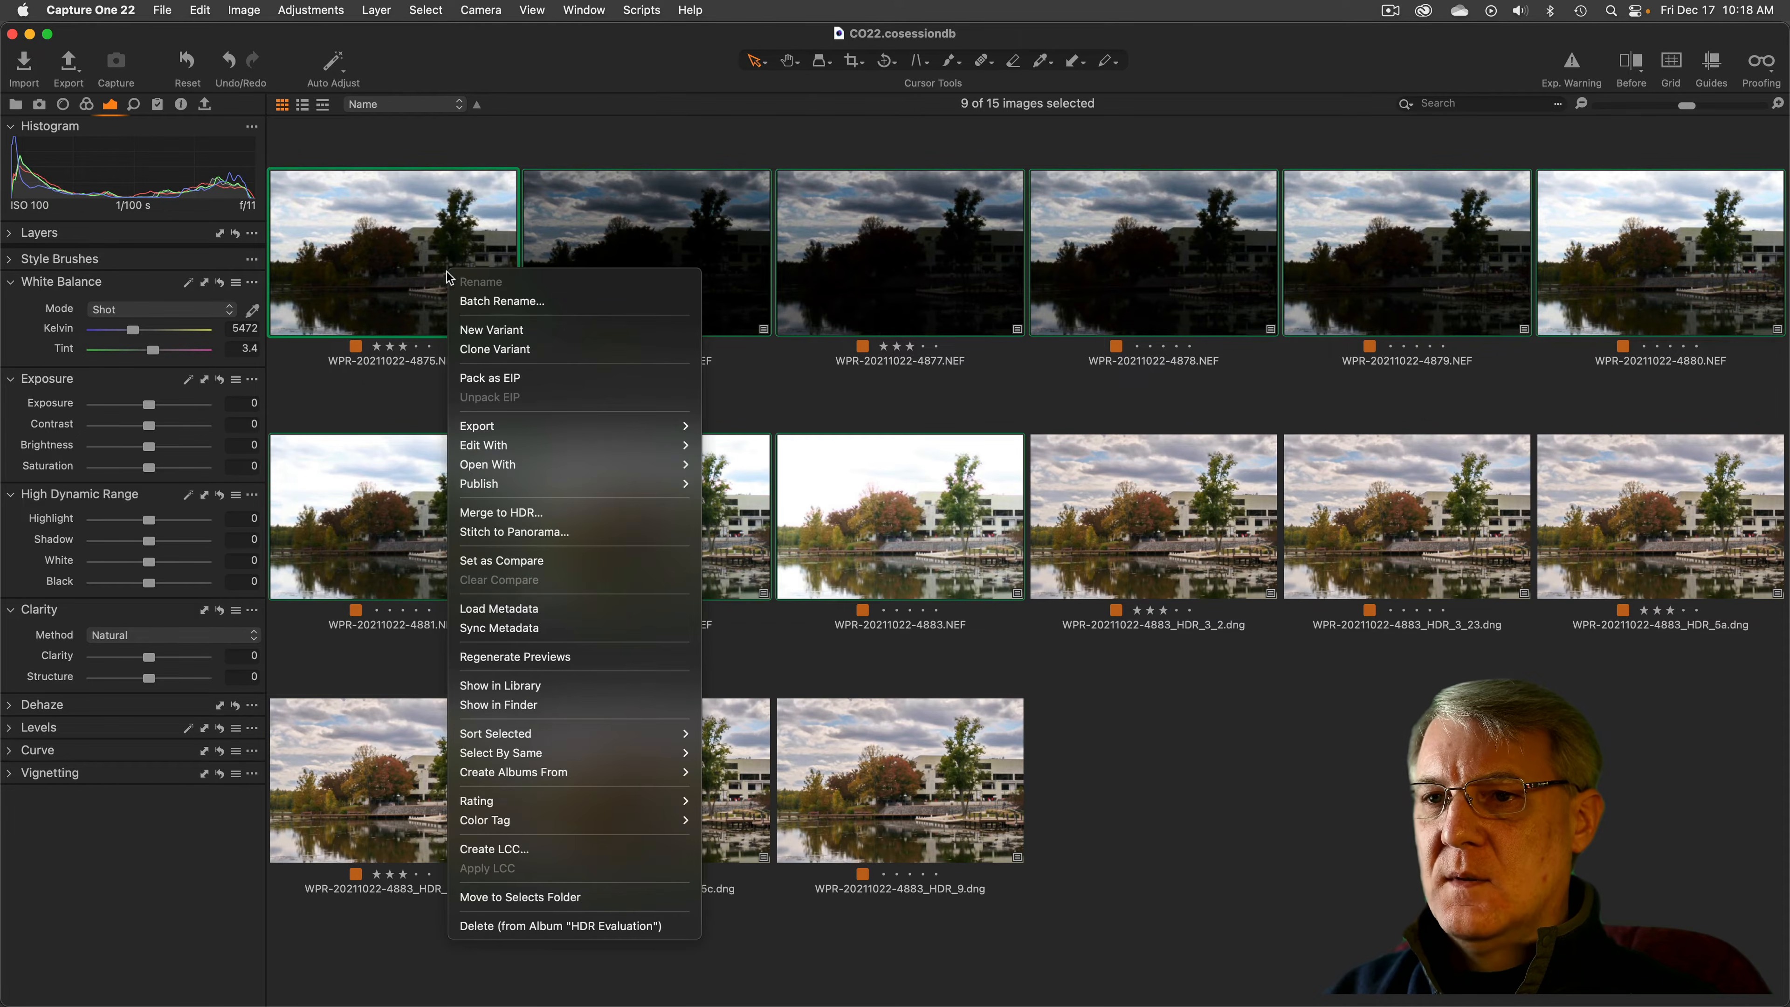
pyautogui.click(498, 513)
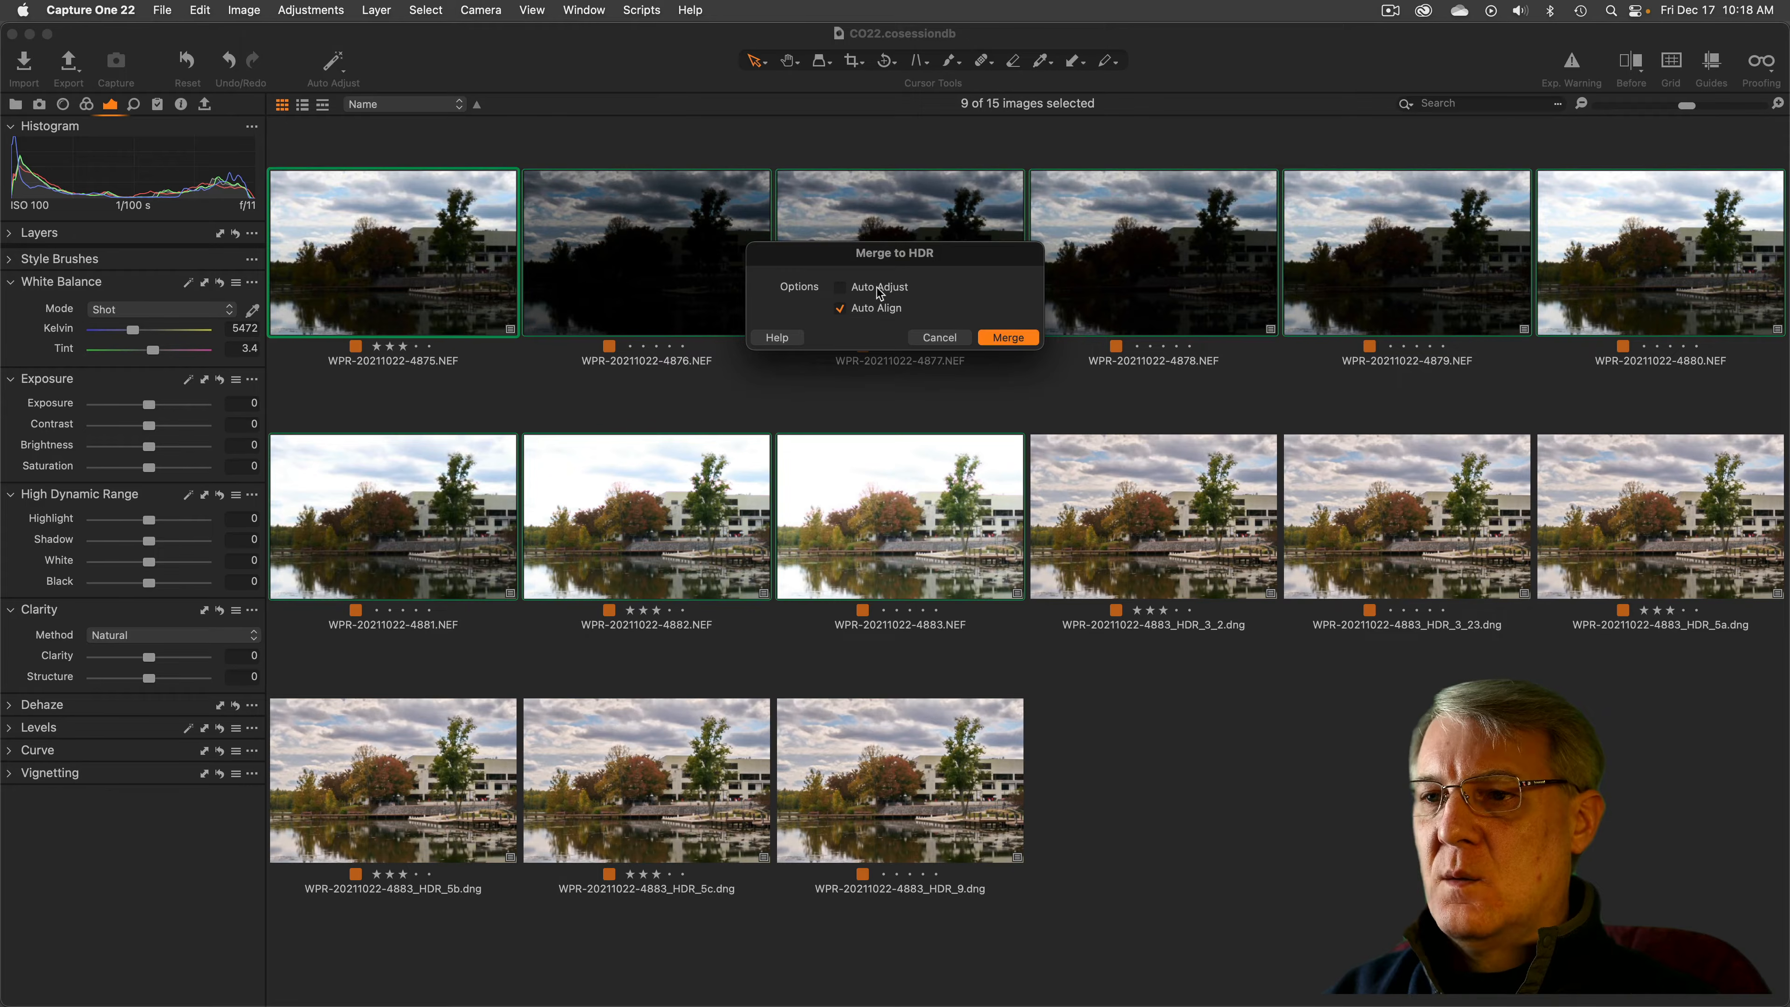
pyautogui.click(938, 338)
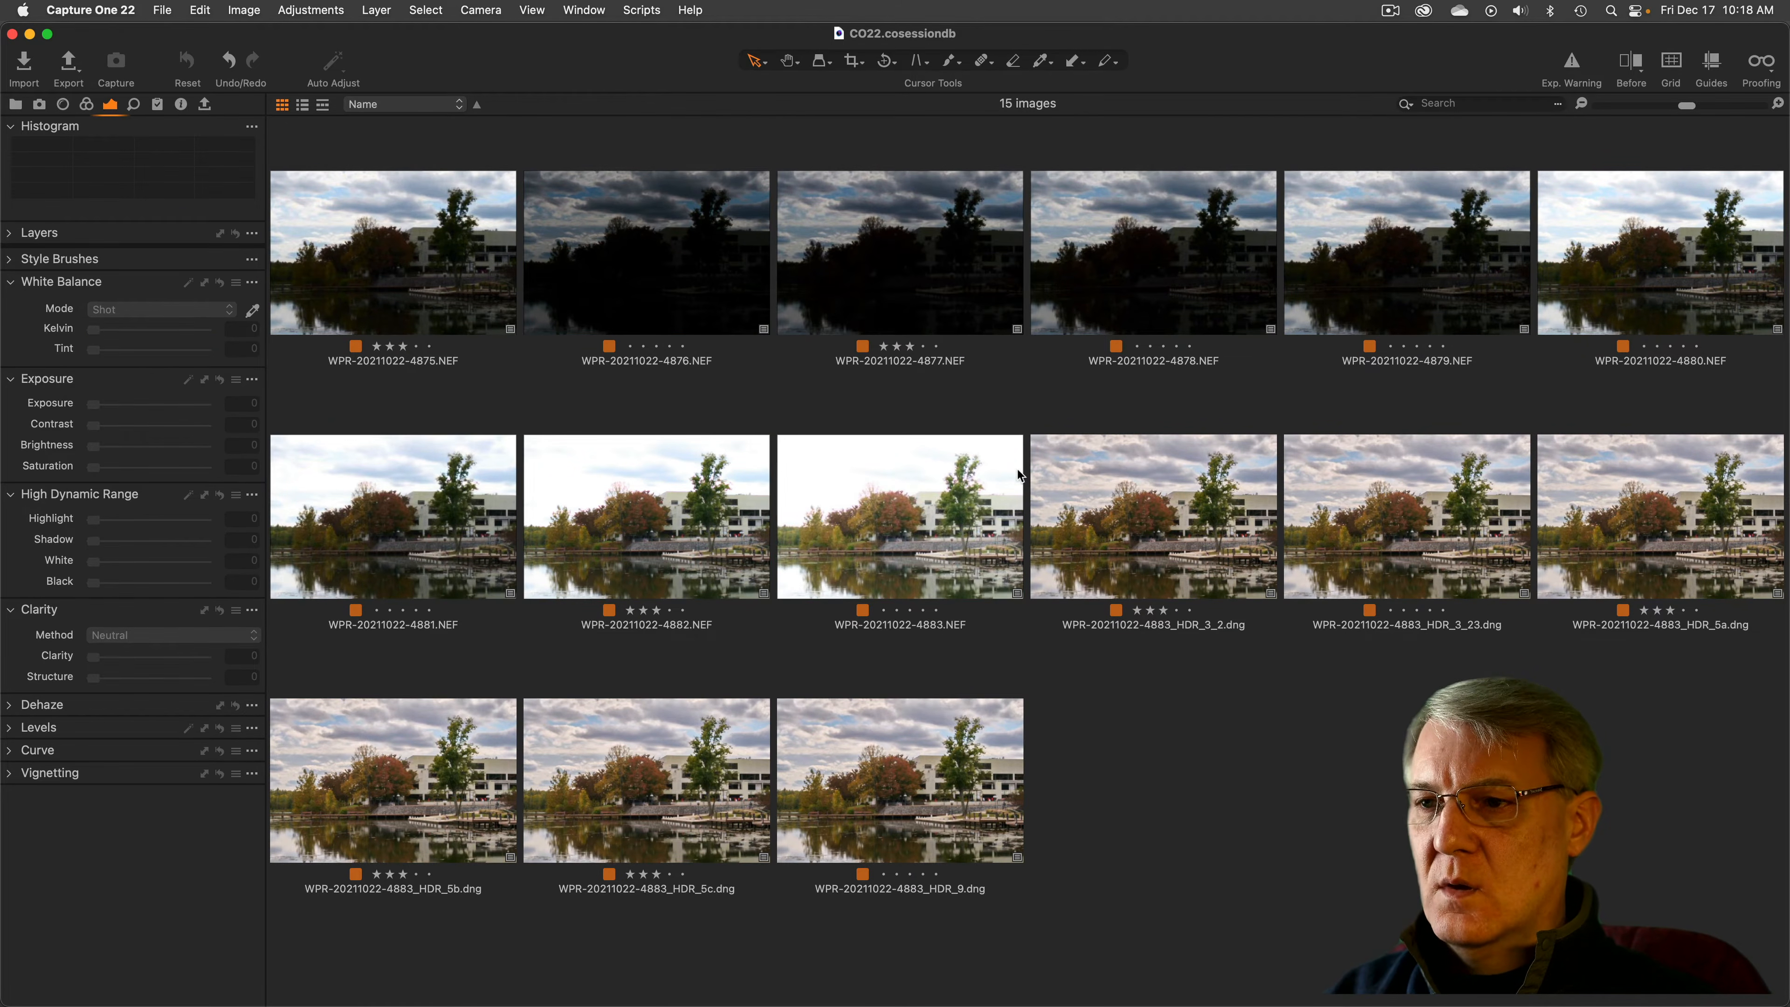
pyautogui.doubleClick(919, 746)
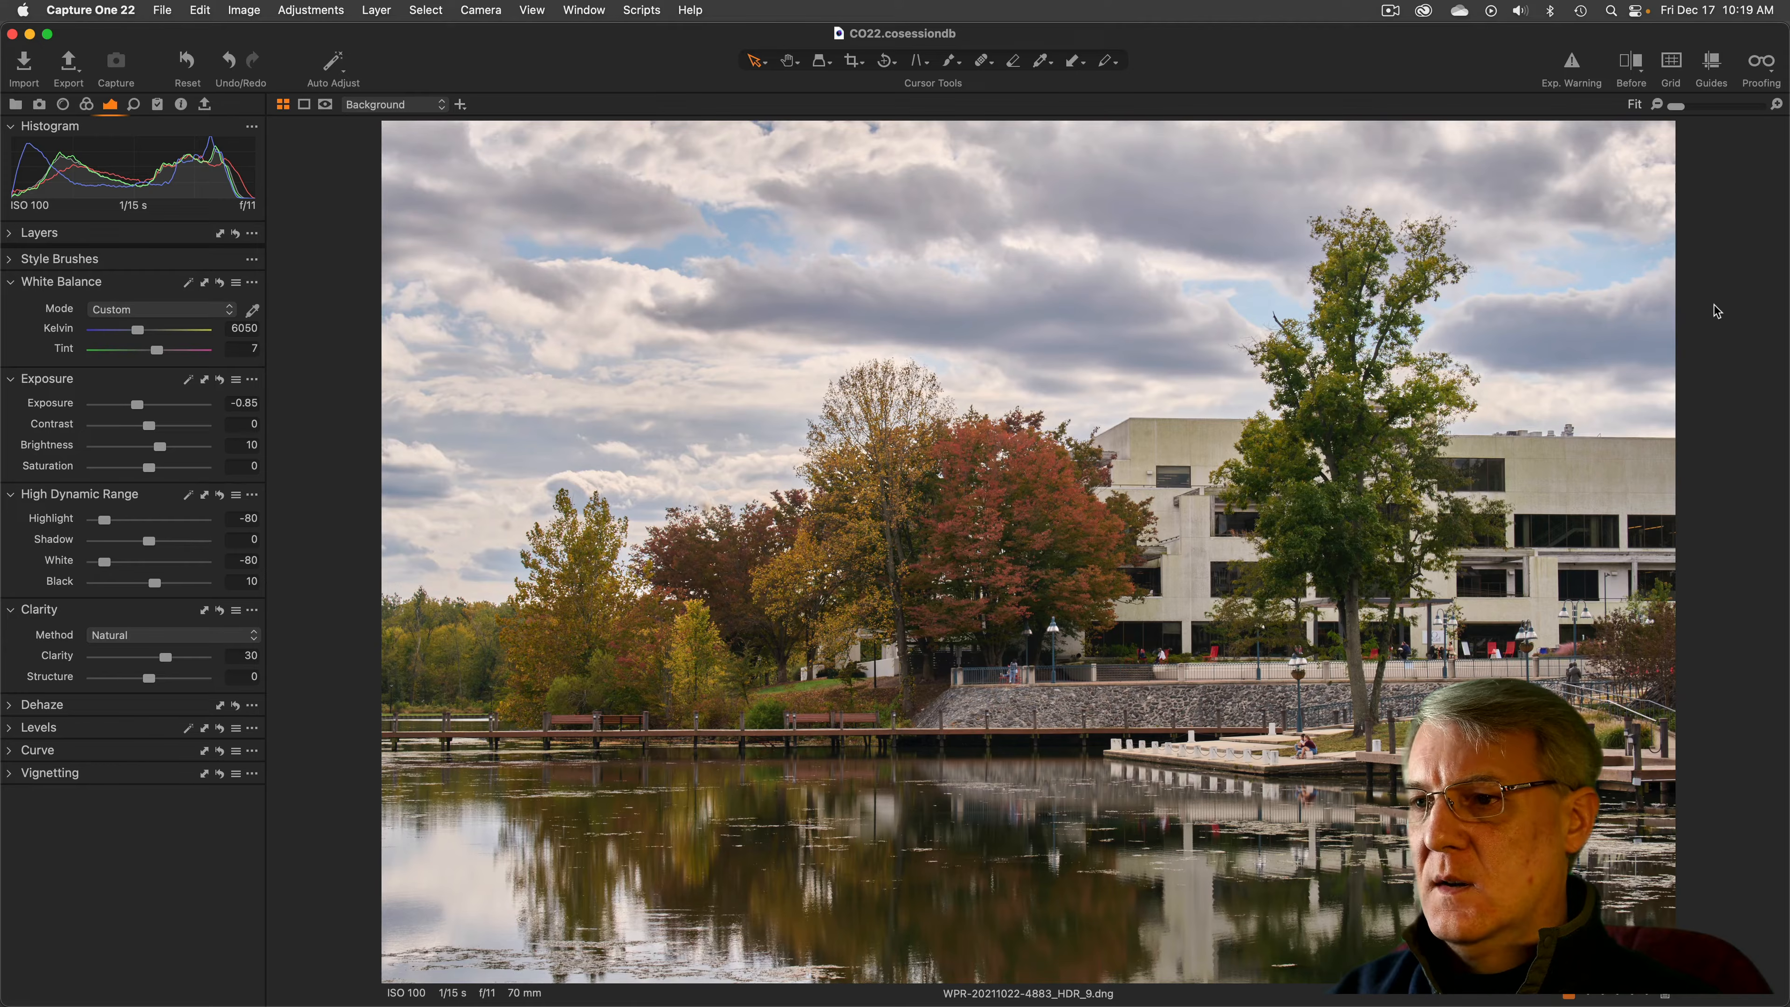
pyautogui.click(1572, 64)
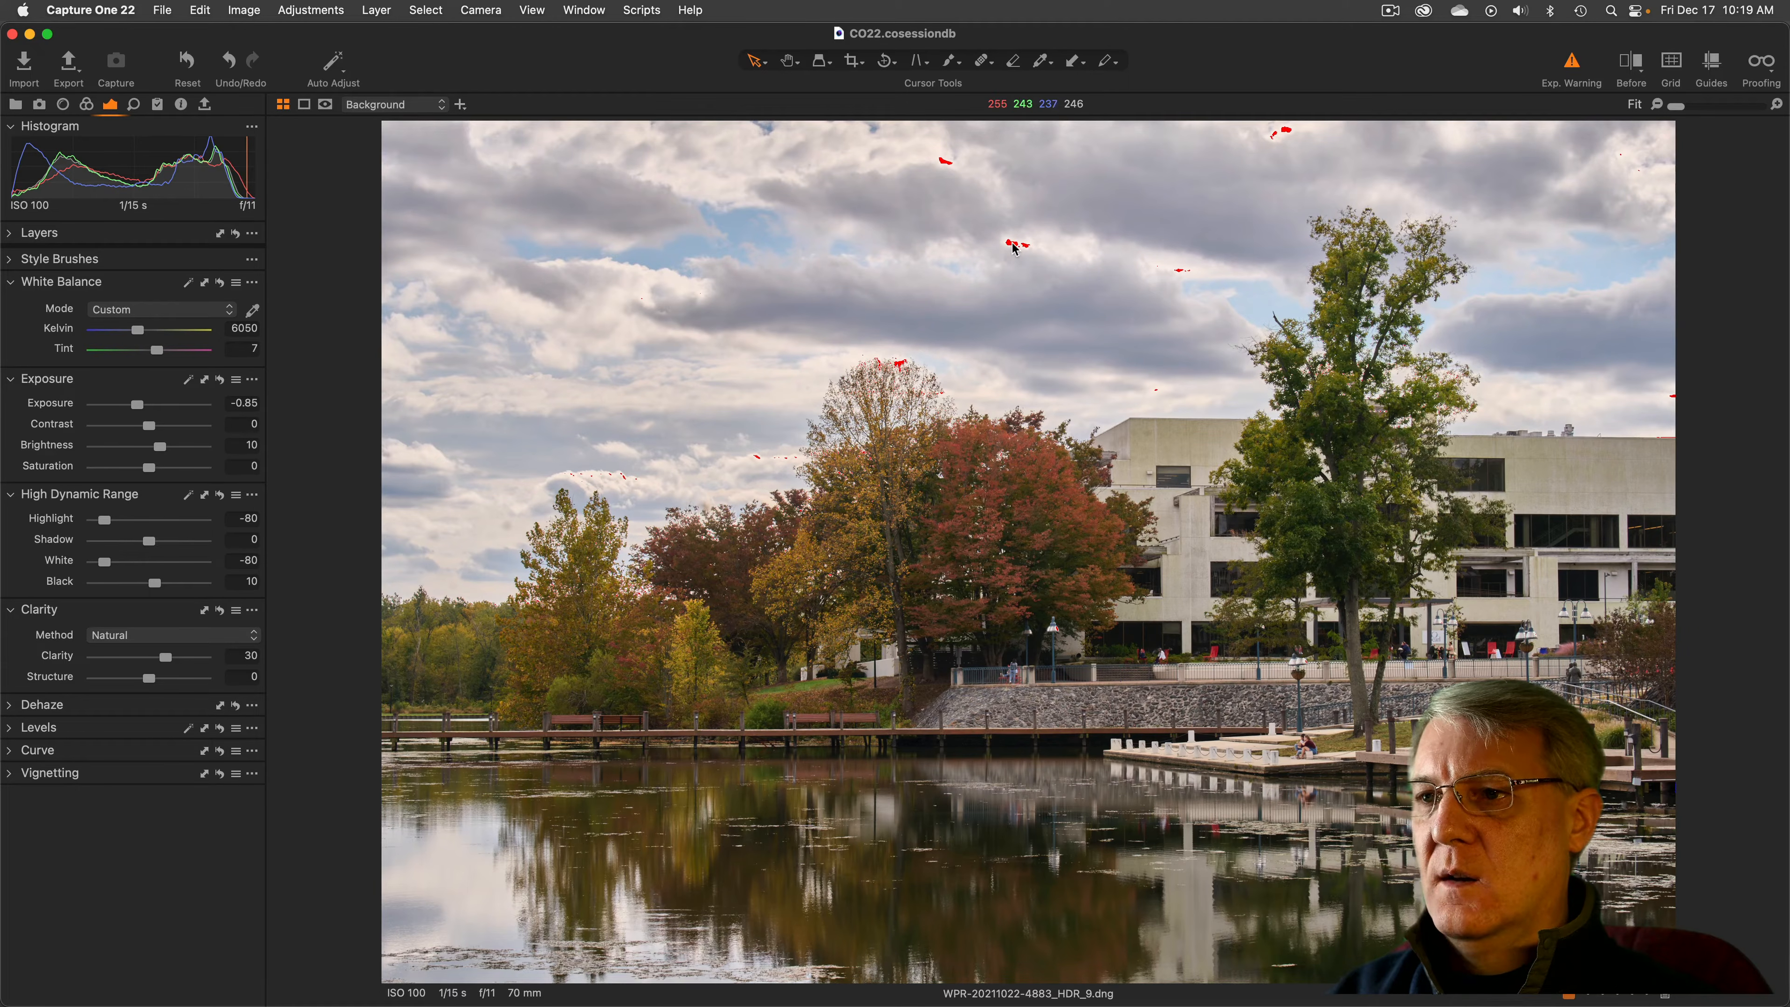
# Set the exposure warning thresholds in the preferences to 255 for highlights and 0 for shadows
pyautogui.press('super+comma')
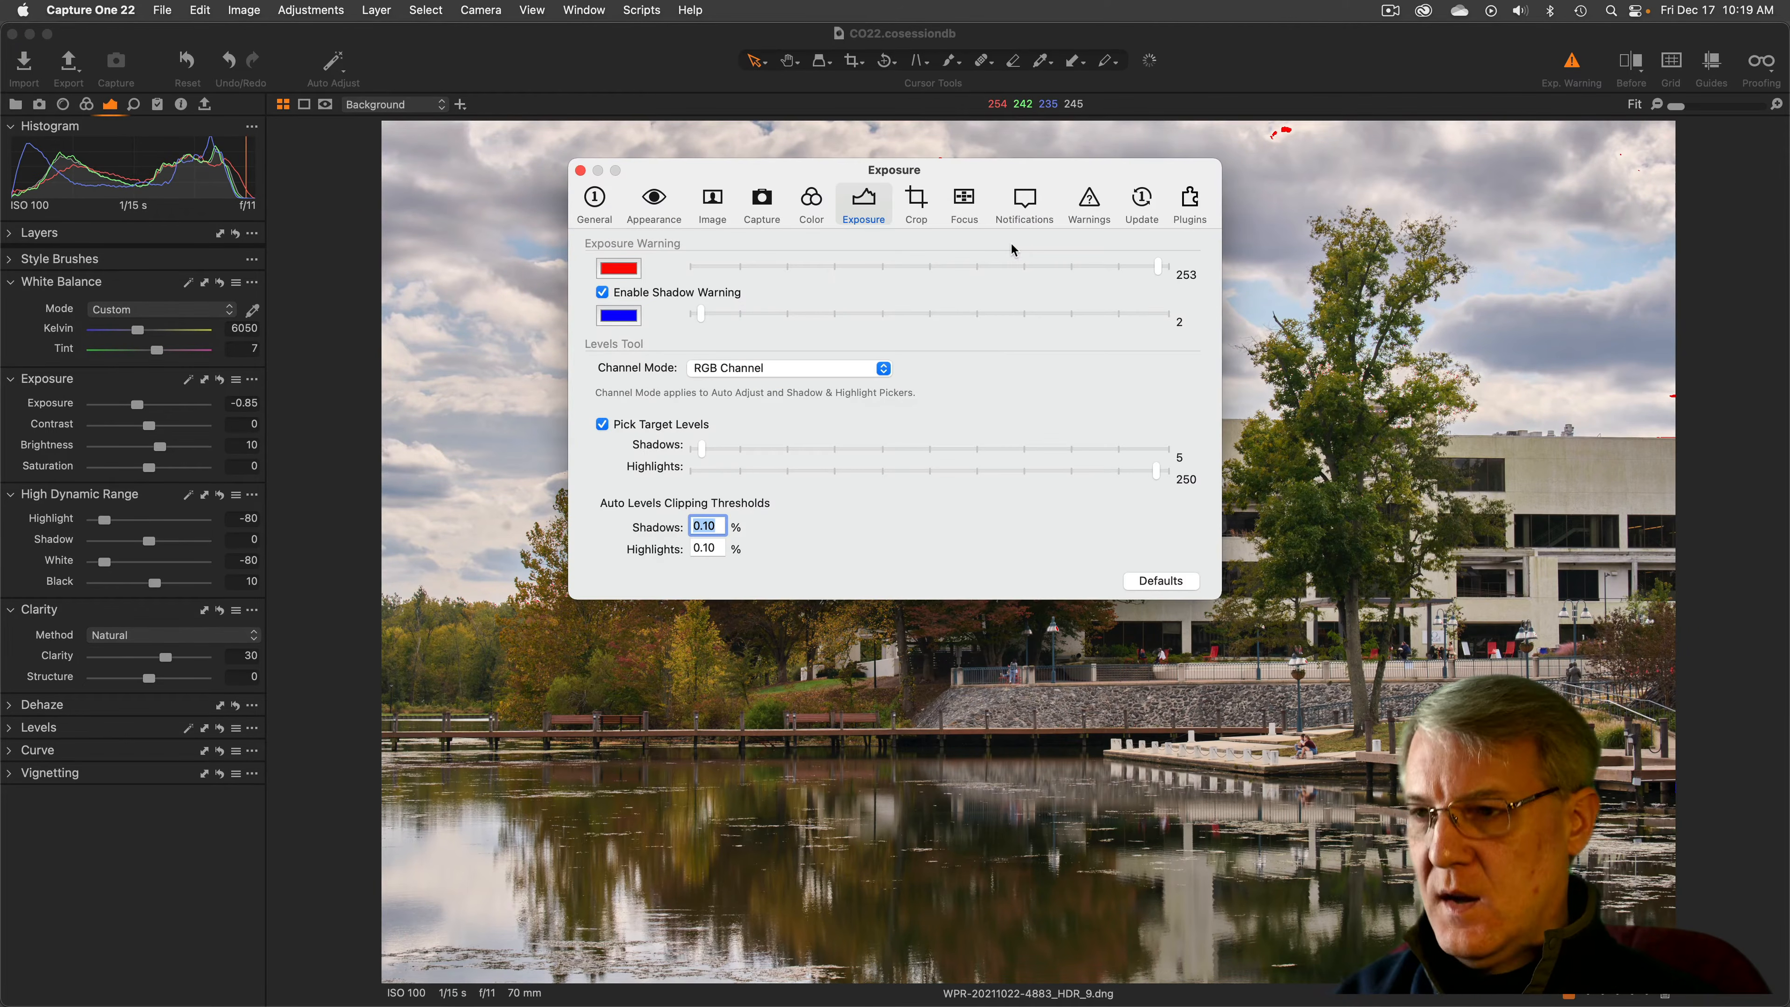
pyautogui.moveTo(1158, 267); pyautogui.dragTo(1167, 267)
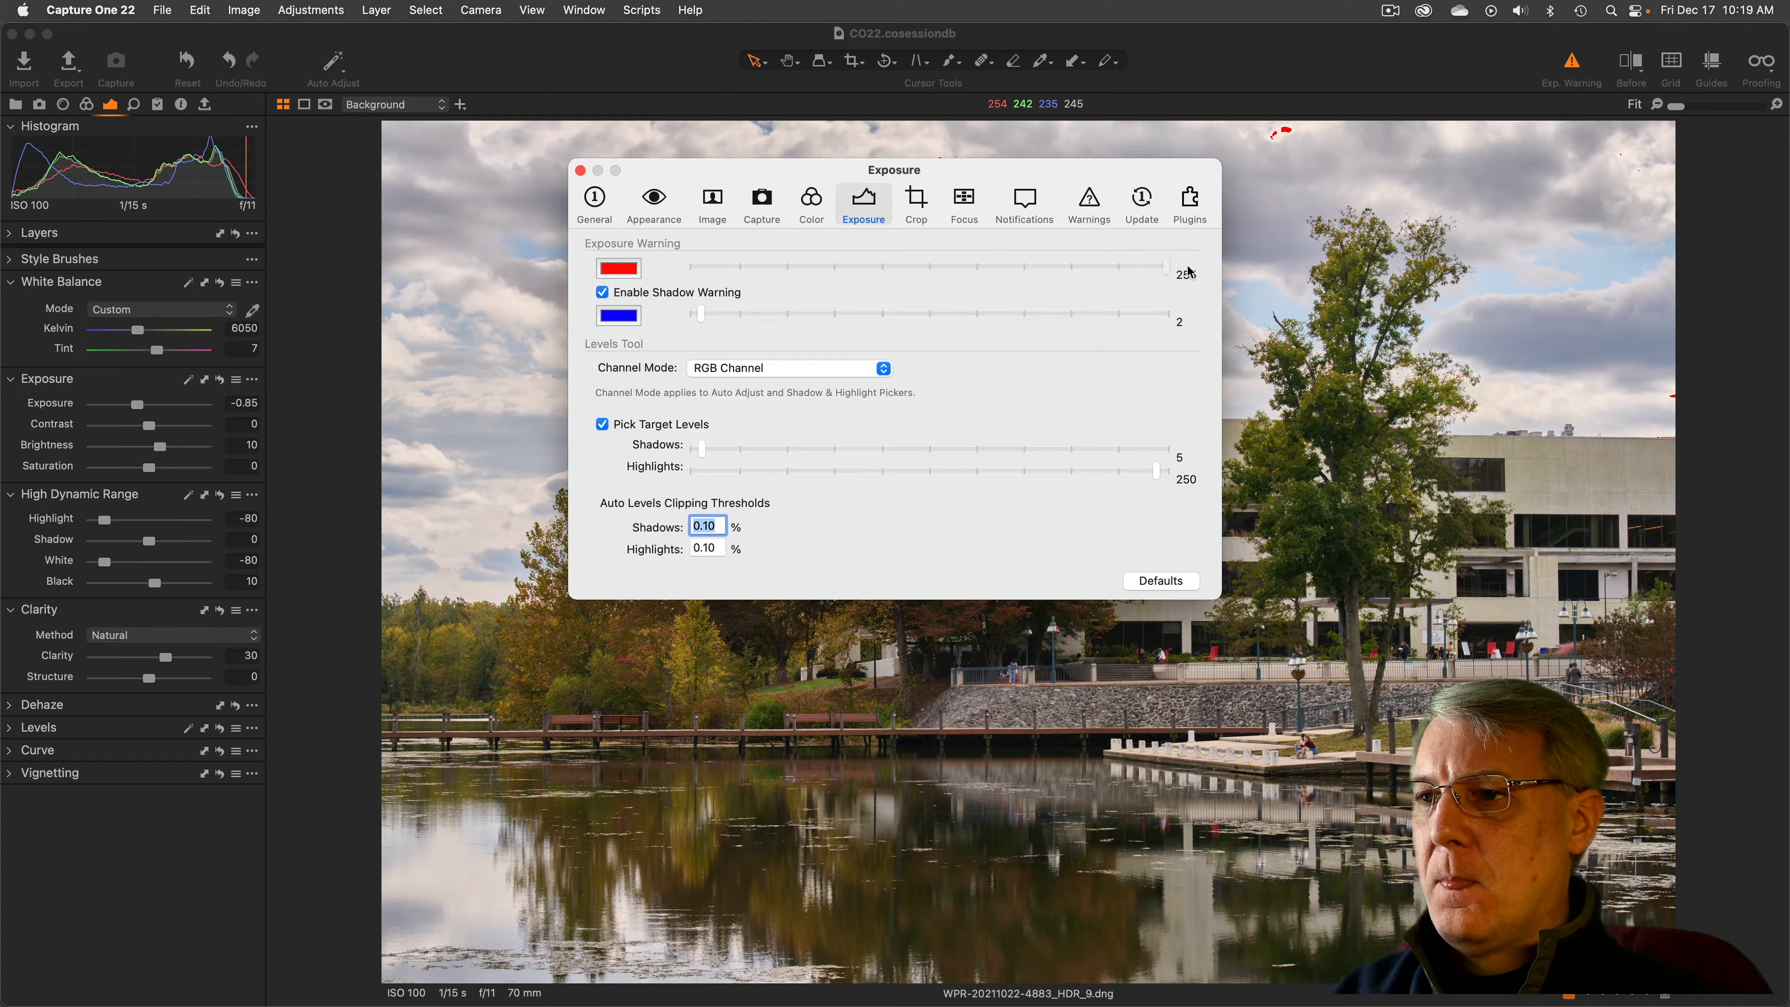
pyautogui.moveTo(703, 319); pyautogui.dragTo(672, 320)
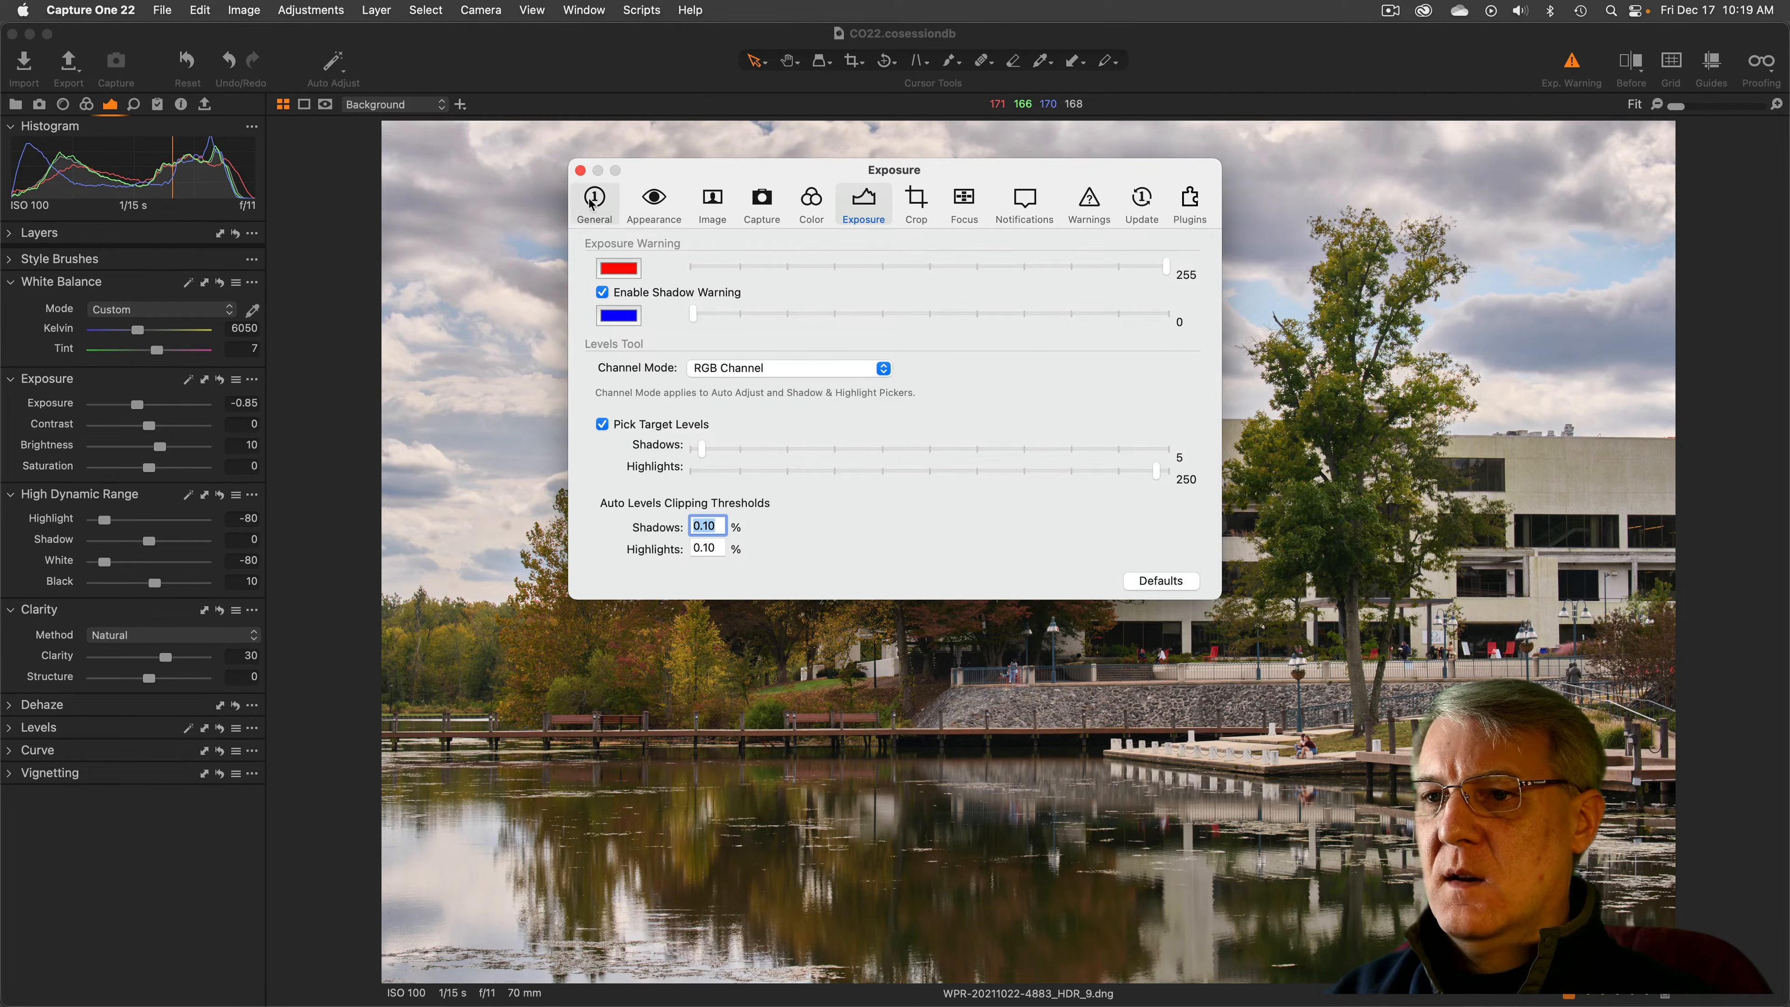
pyautogui.click(581, 172)
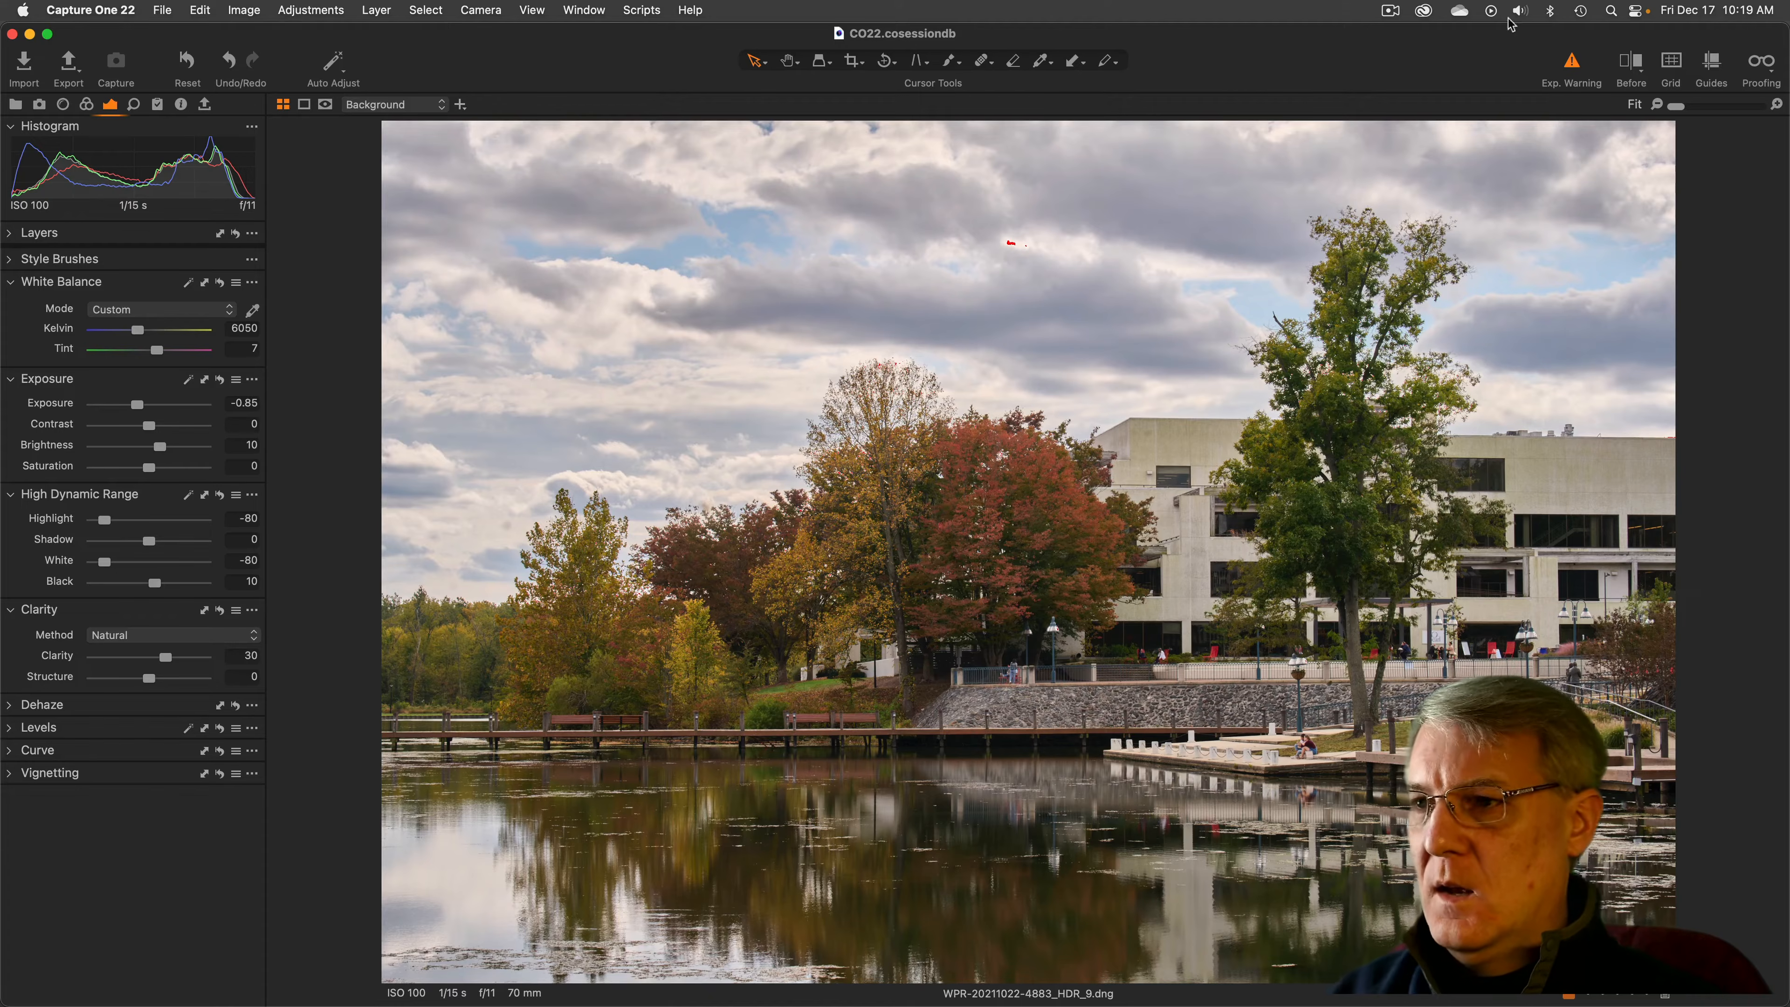
# Hide the exposure warnings and set the warning thresholds to 253 for highlights and 2 for shadows
pyautogui.click(1573, 64)
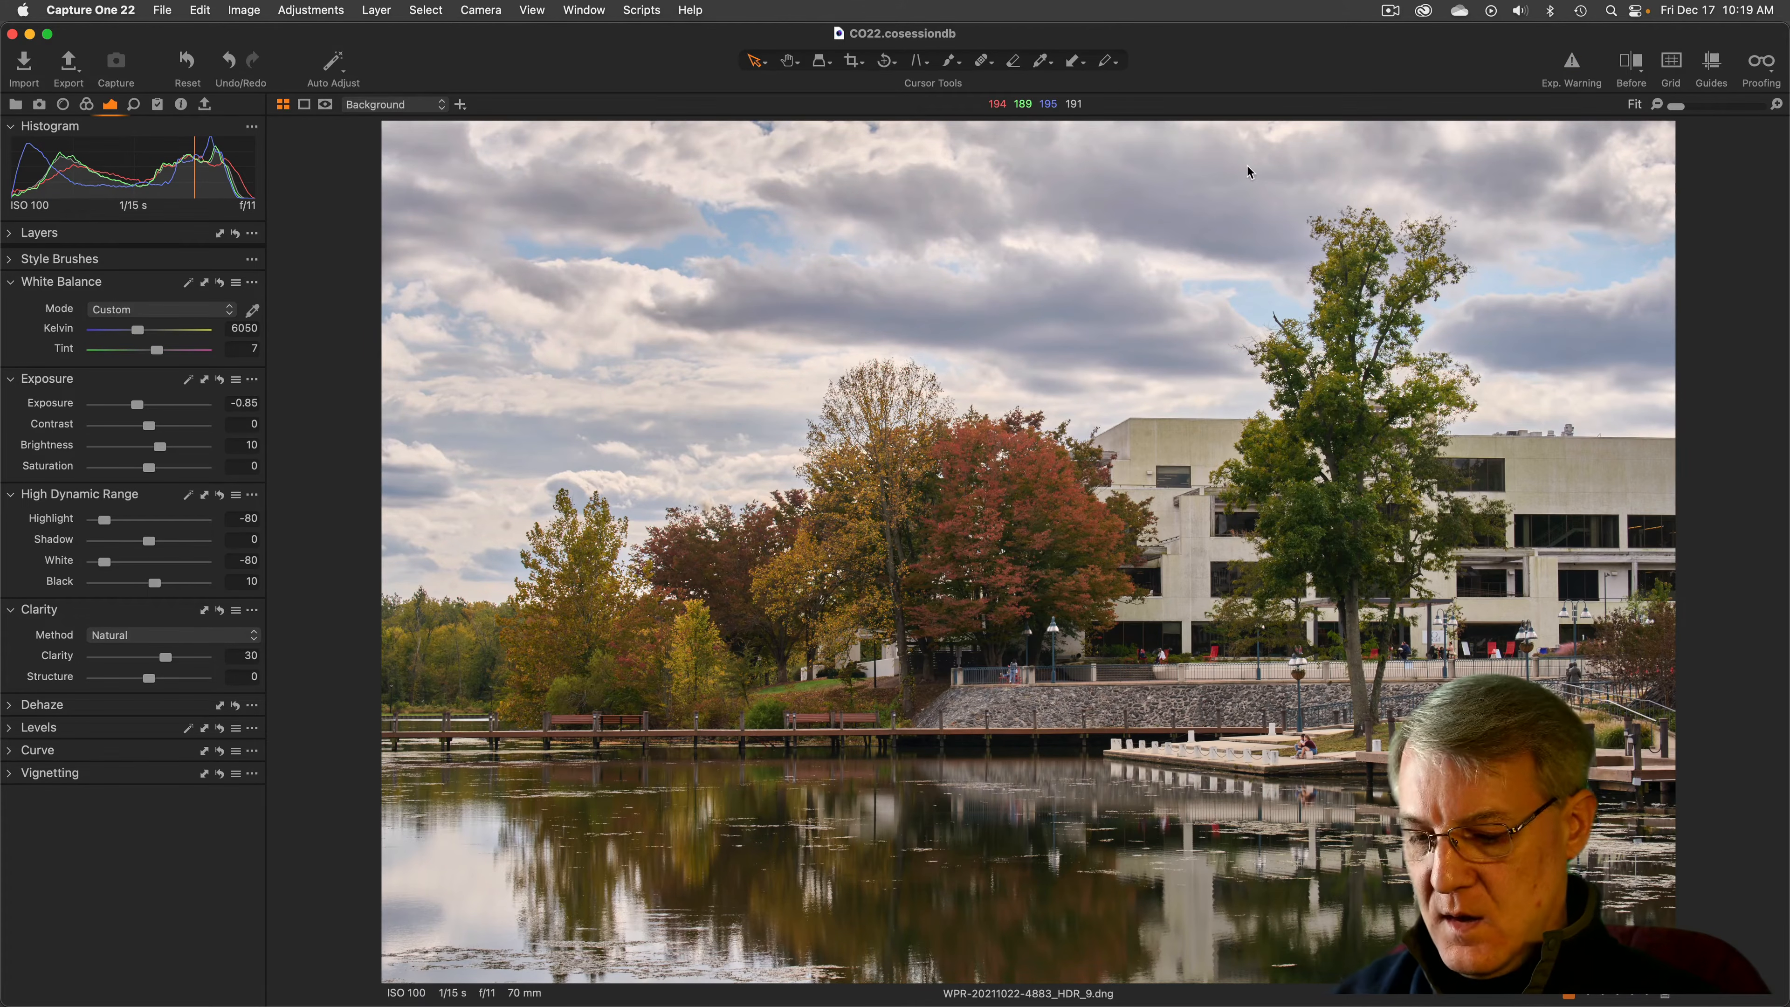
pyautogui.press('super+comma')
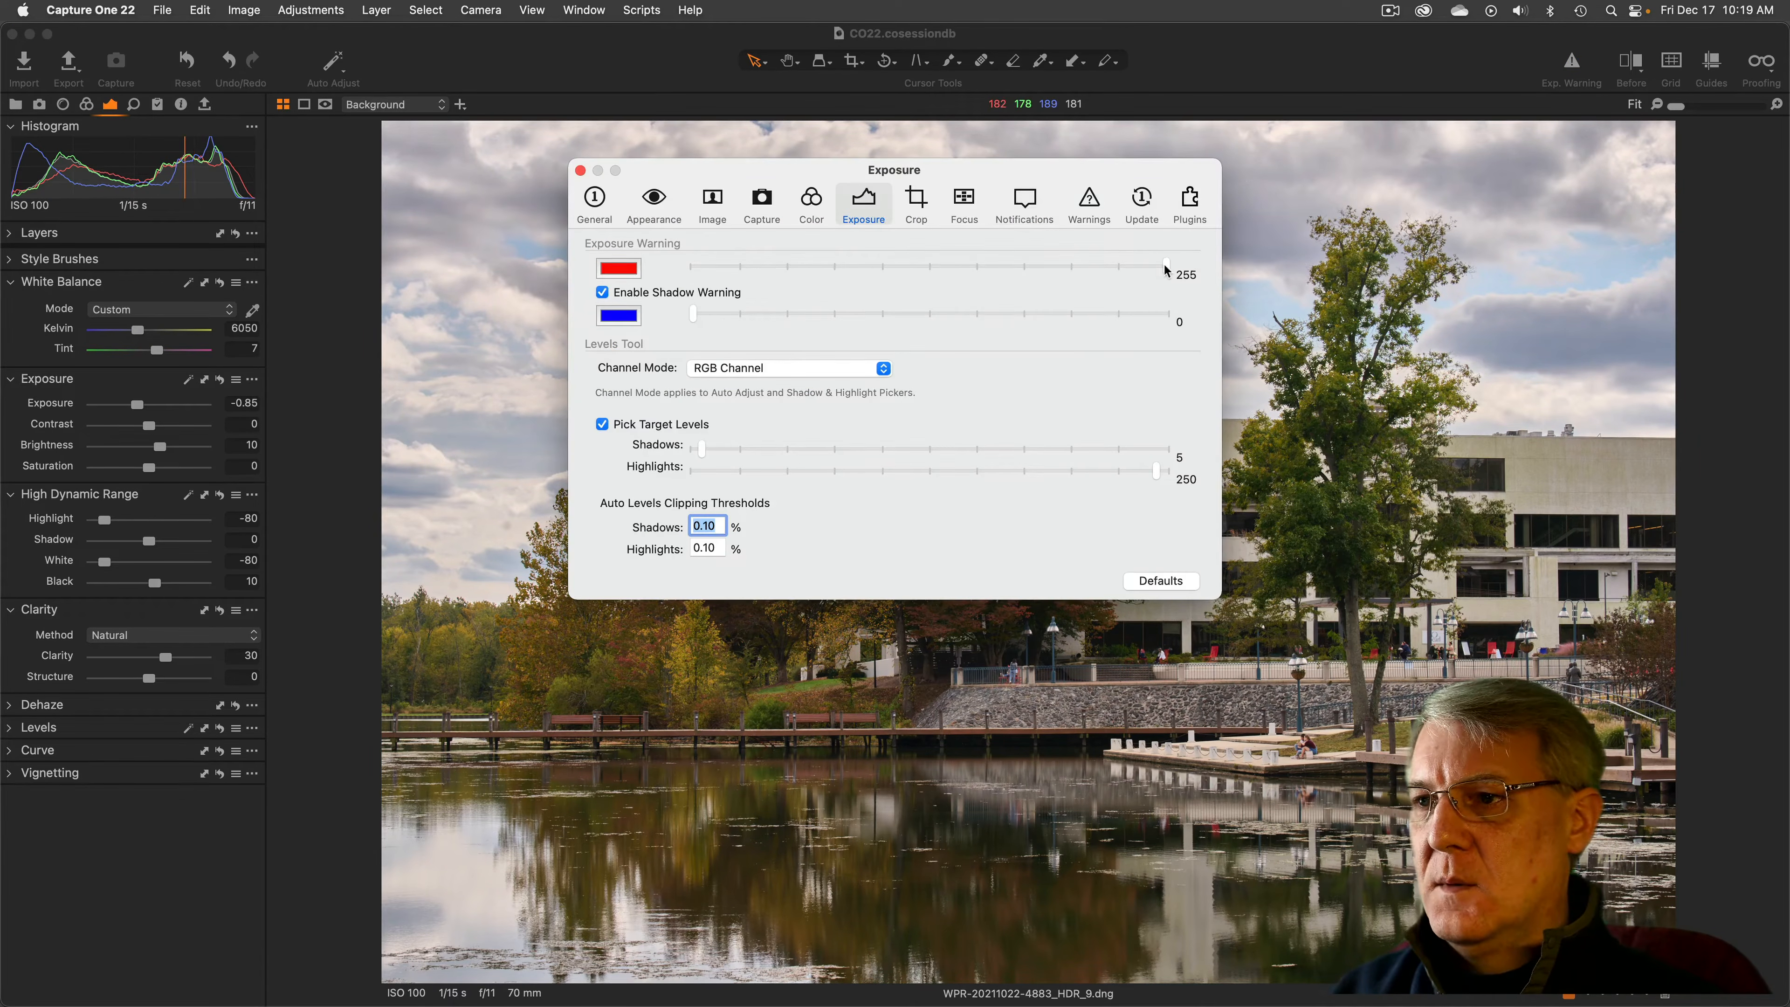
pyautogui.moveTo(1159, 270); pyautogui.dragTo(1158, 270)
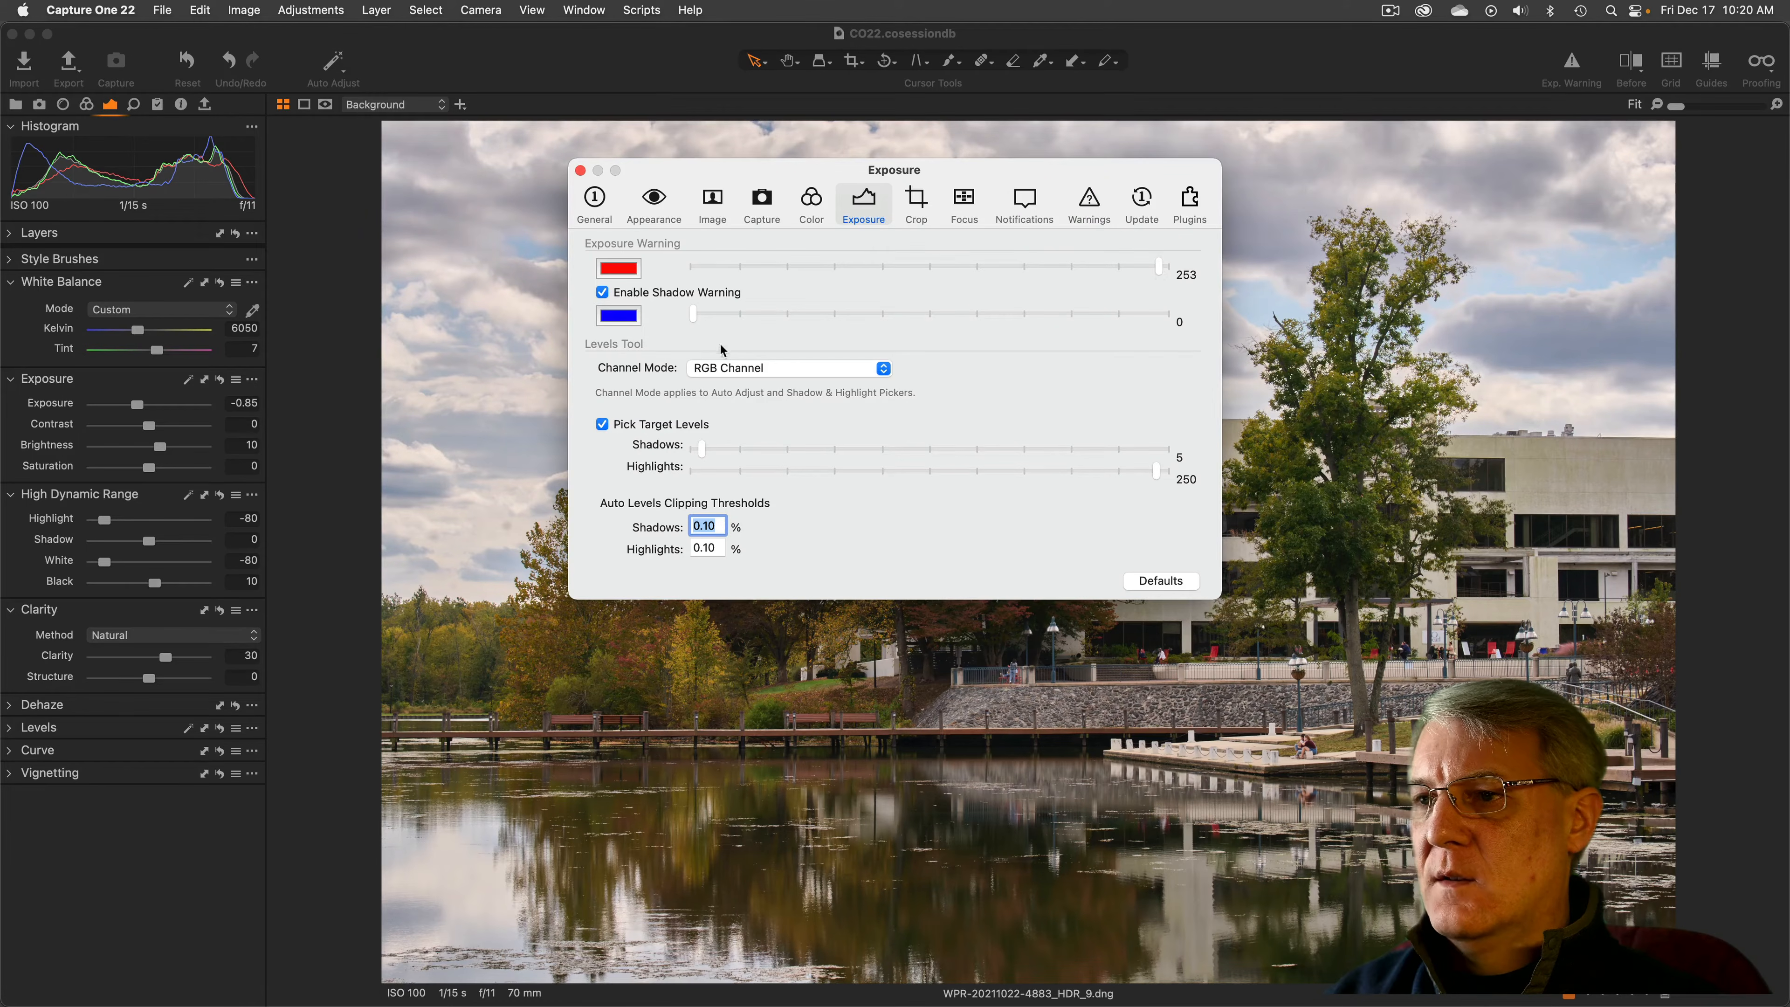
pyautogui.moveTo(694, 317); pyautogui.dragTo(697, 318)
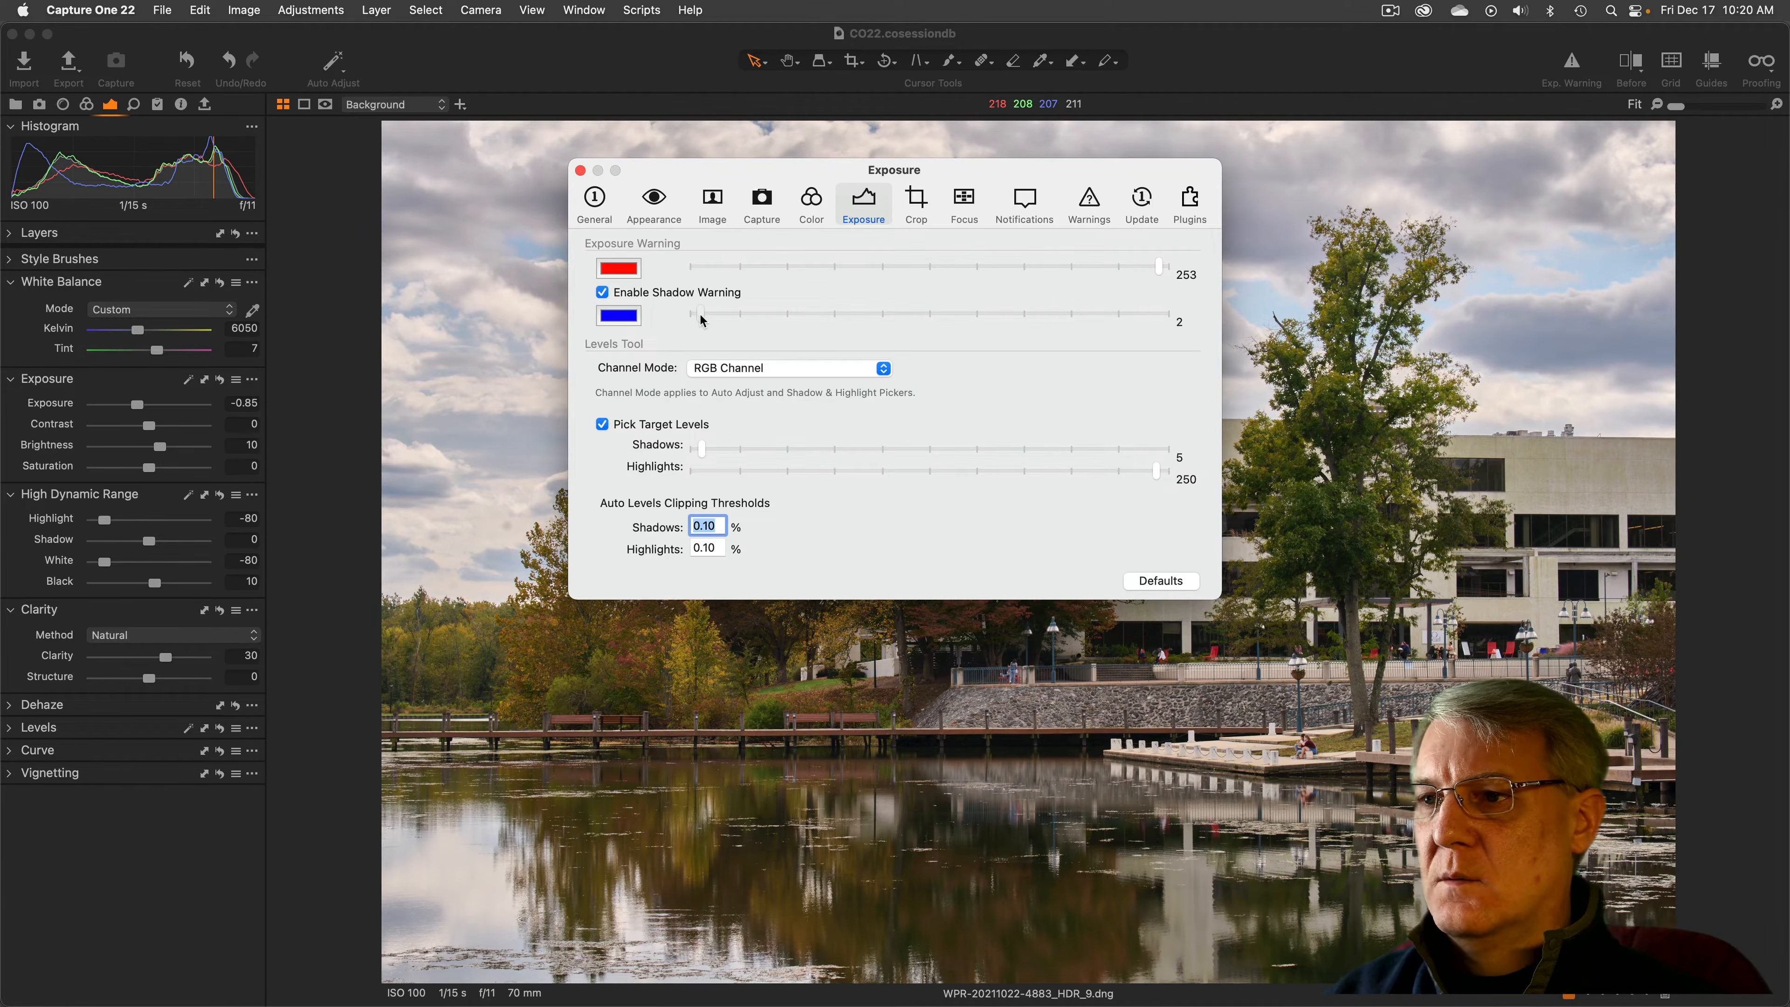
pyautogui.click(581, 172)
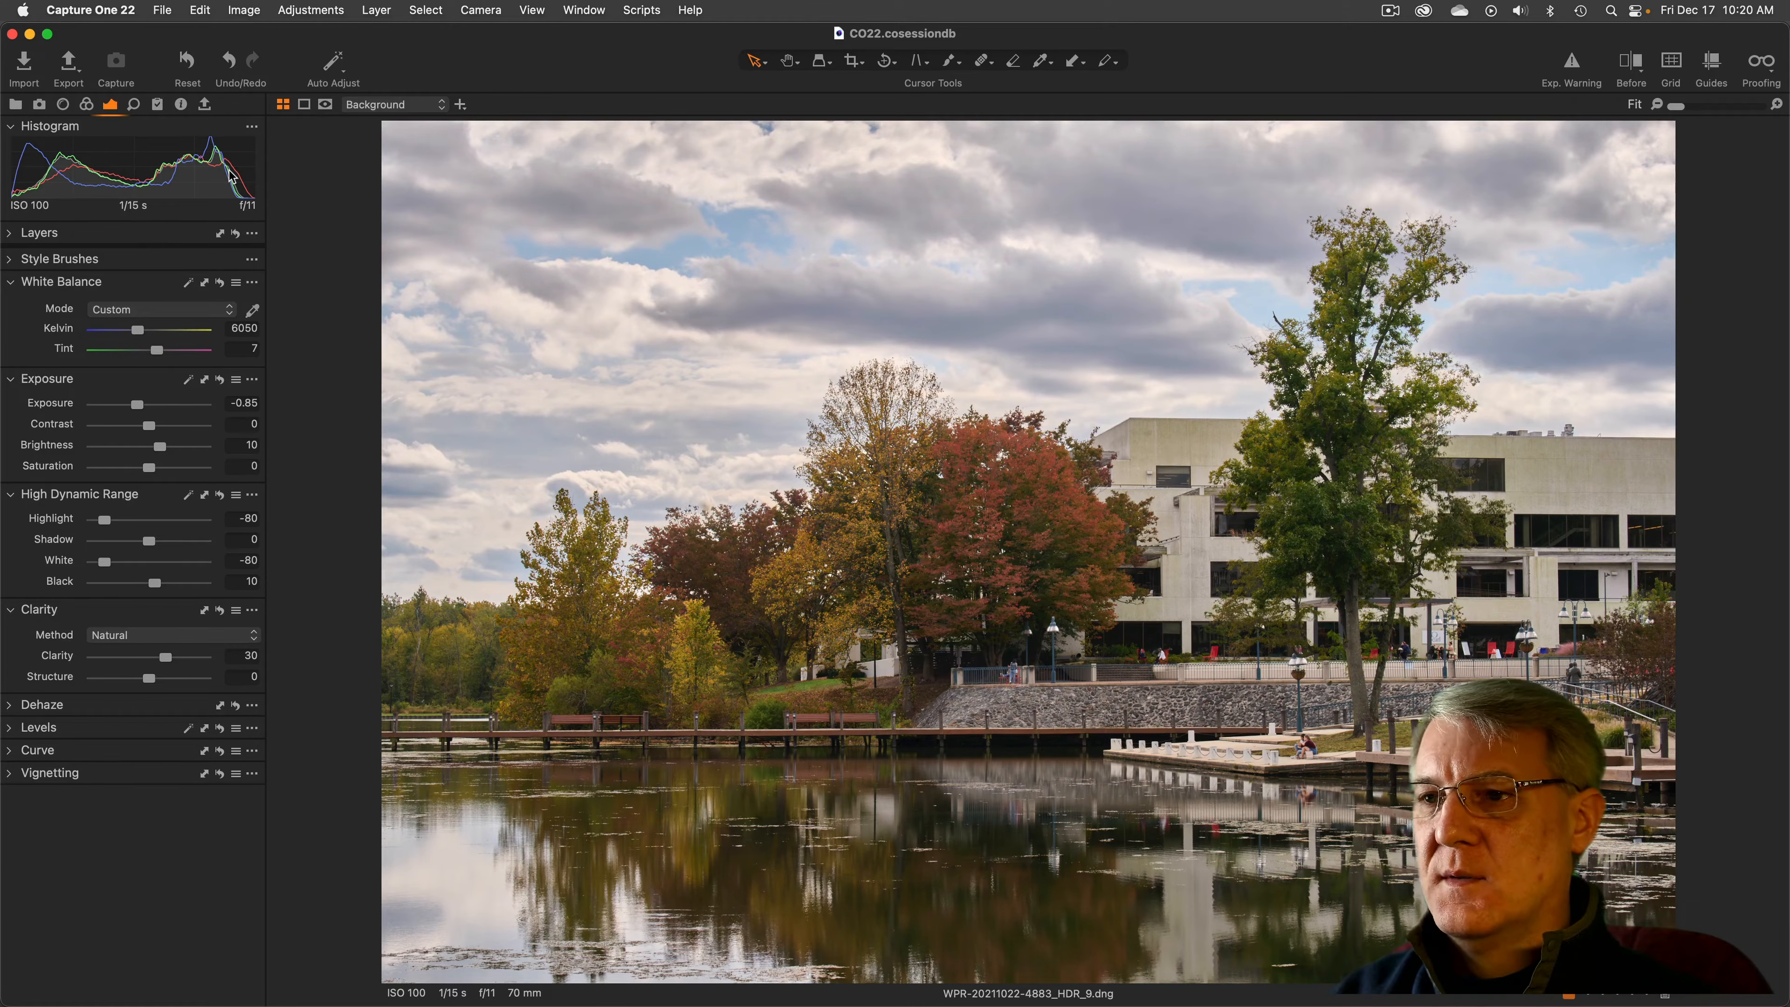
# Show the unadjusted before view of the HDR_9 image with exposure warnings turned on
pyautogui.press('super+alt+n')
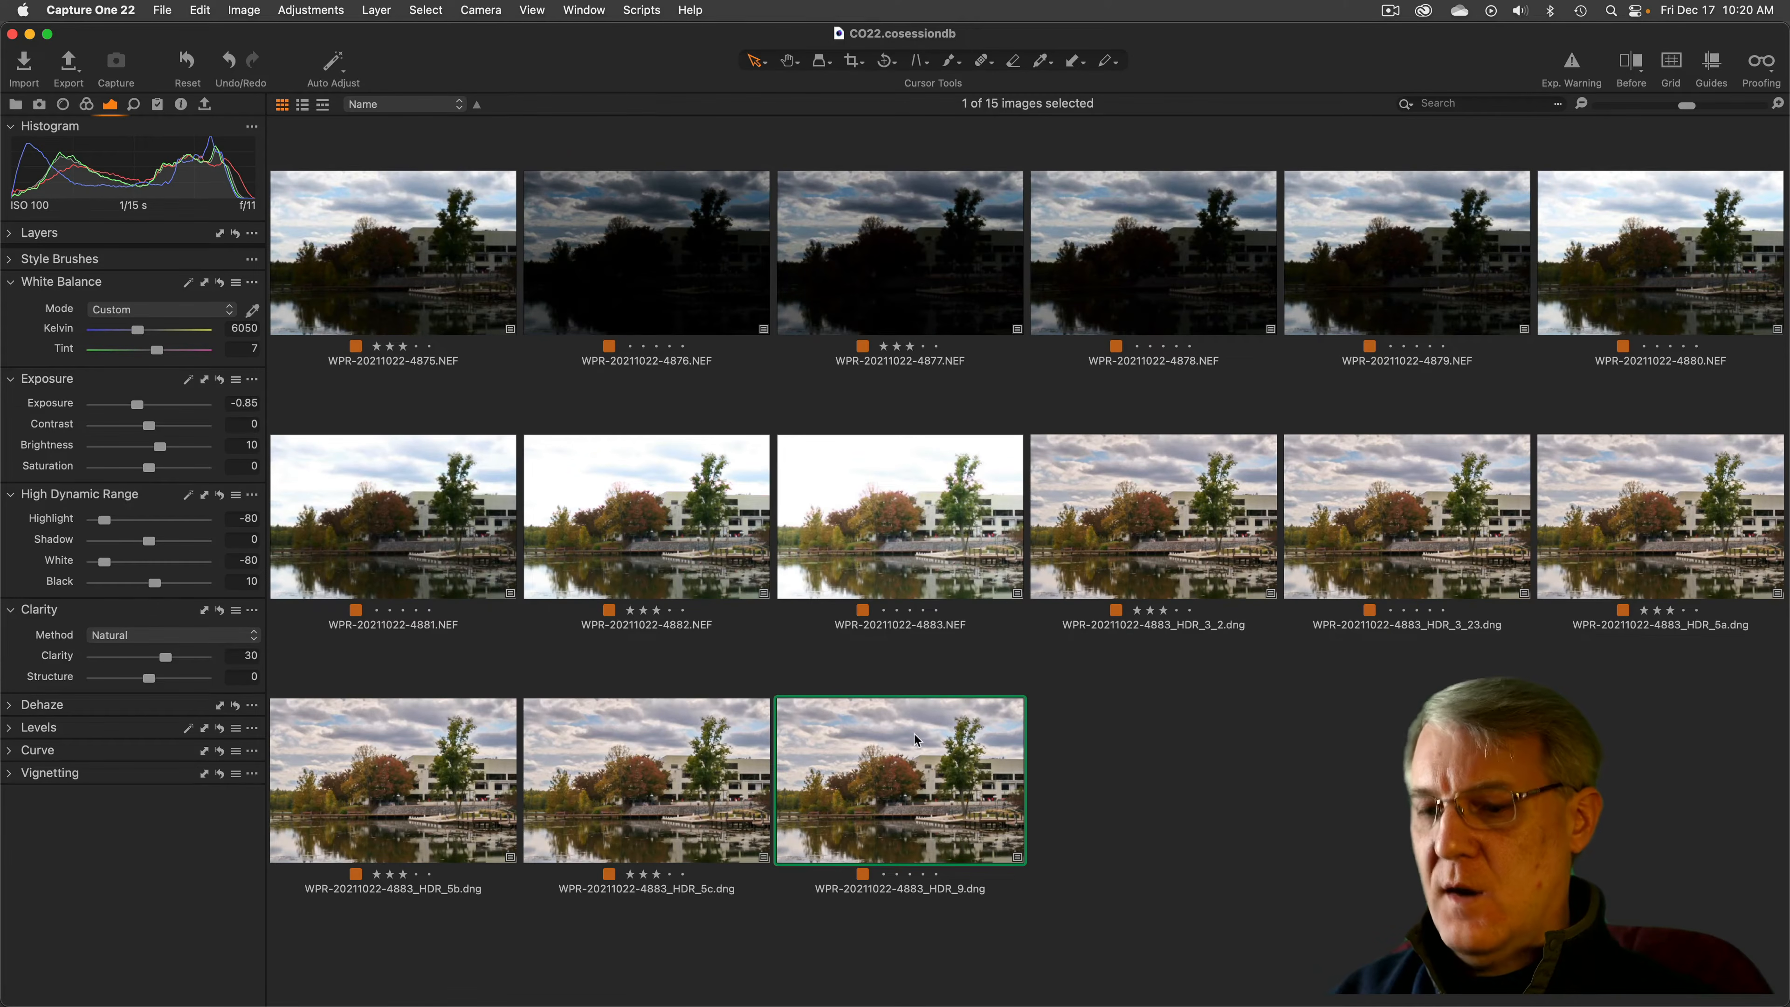
pyautogui.press('super+alt+n')
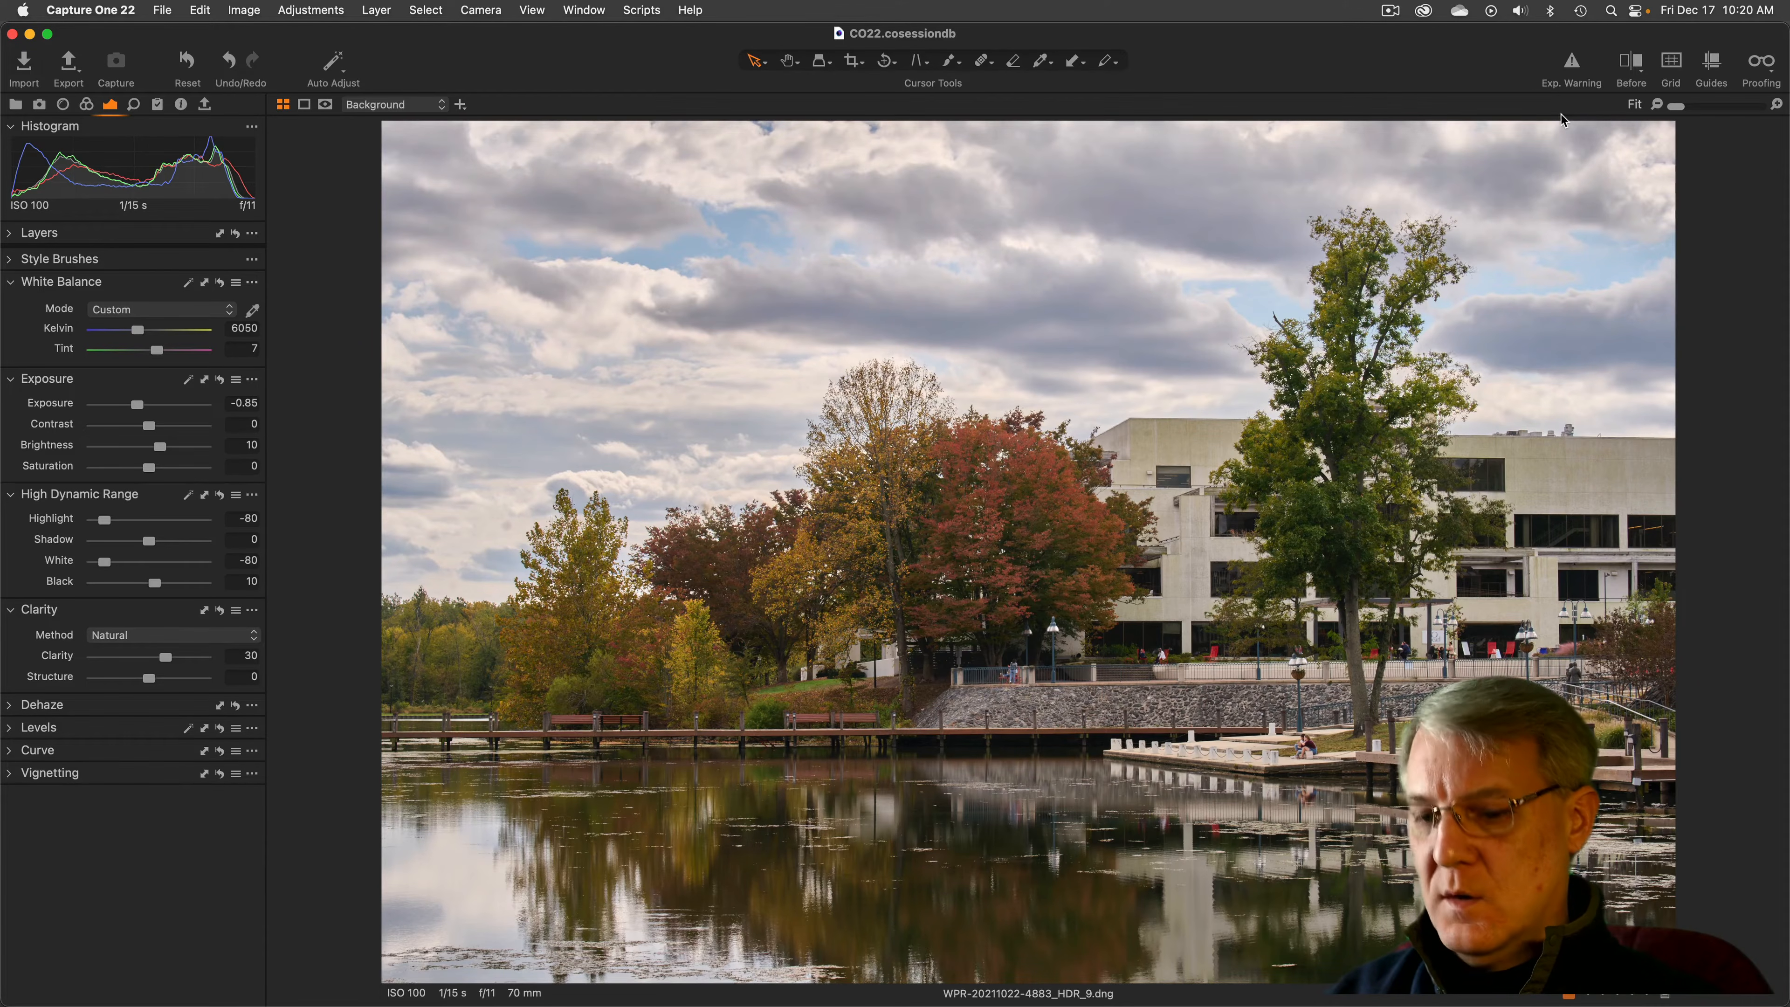
pyautogui.press('y')
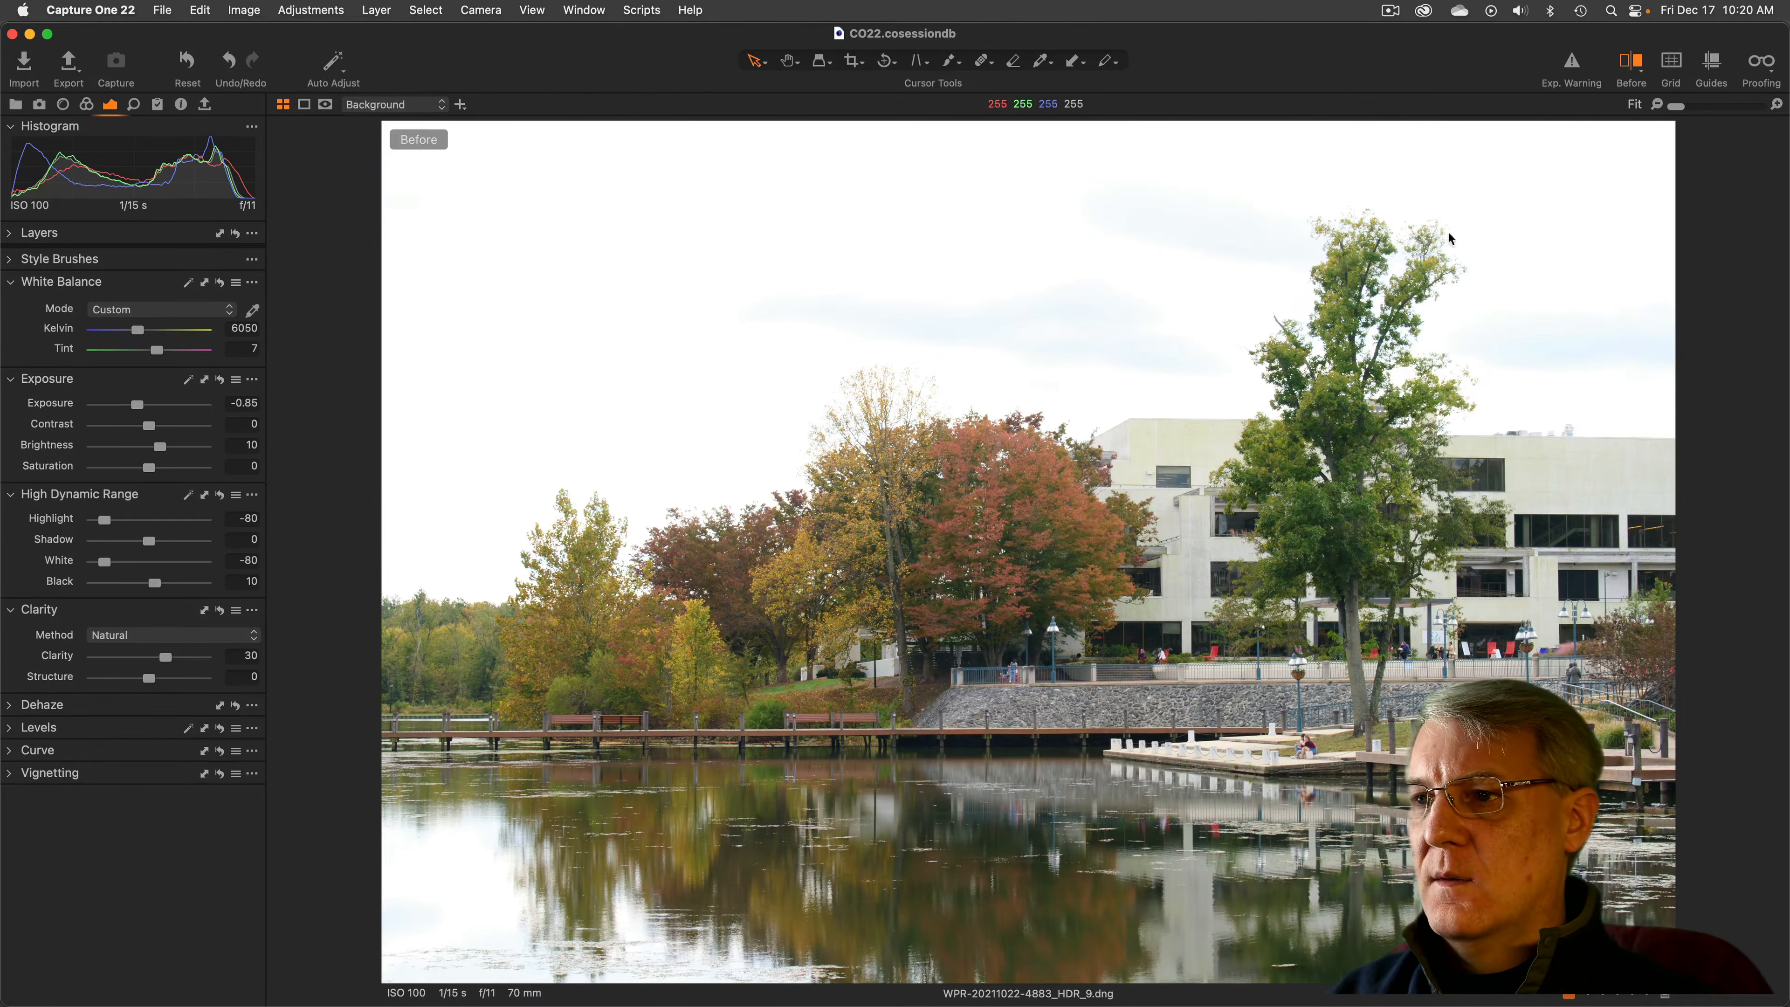
pyautogui.click(1572, 62)
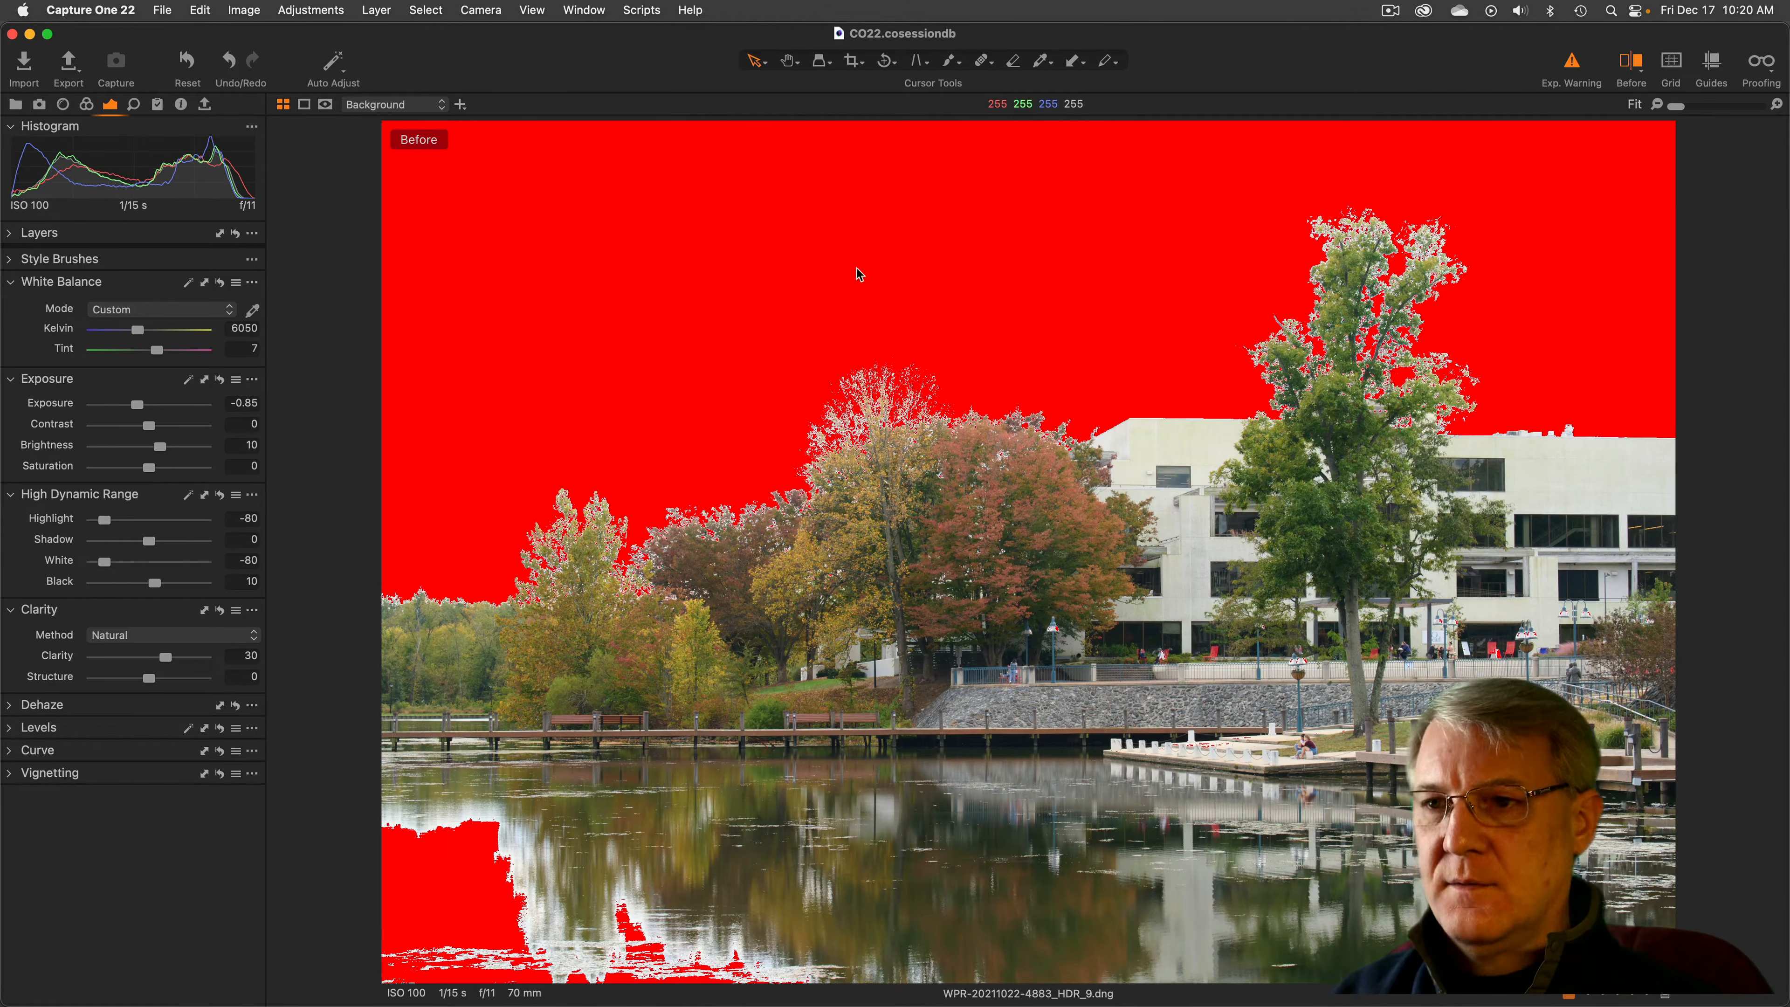
# Create a new variant of the HDR_9 image to check its unadjusted histogram, and delete that variant
pyautogui.press('F2')
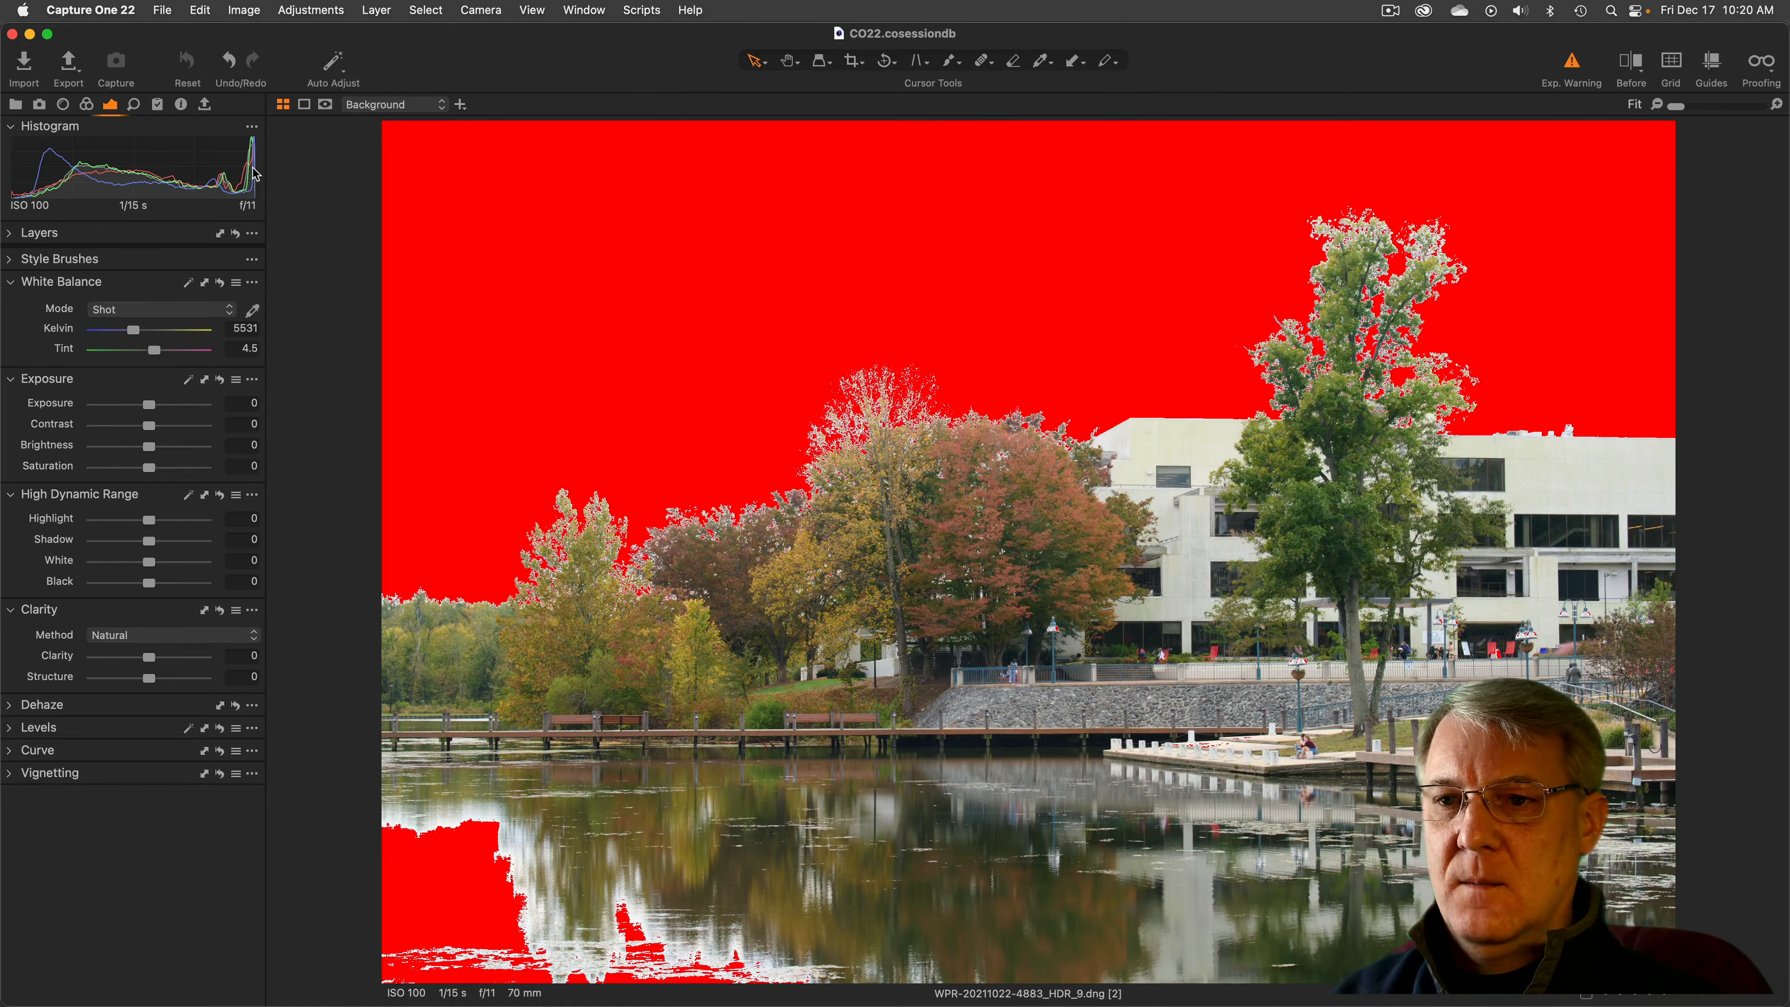
pyautogui.press('alt+super+v')
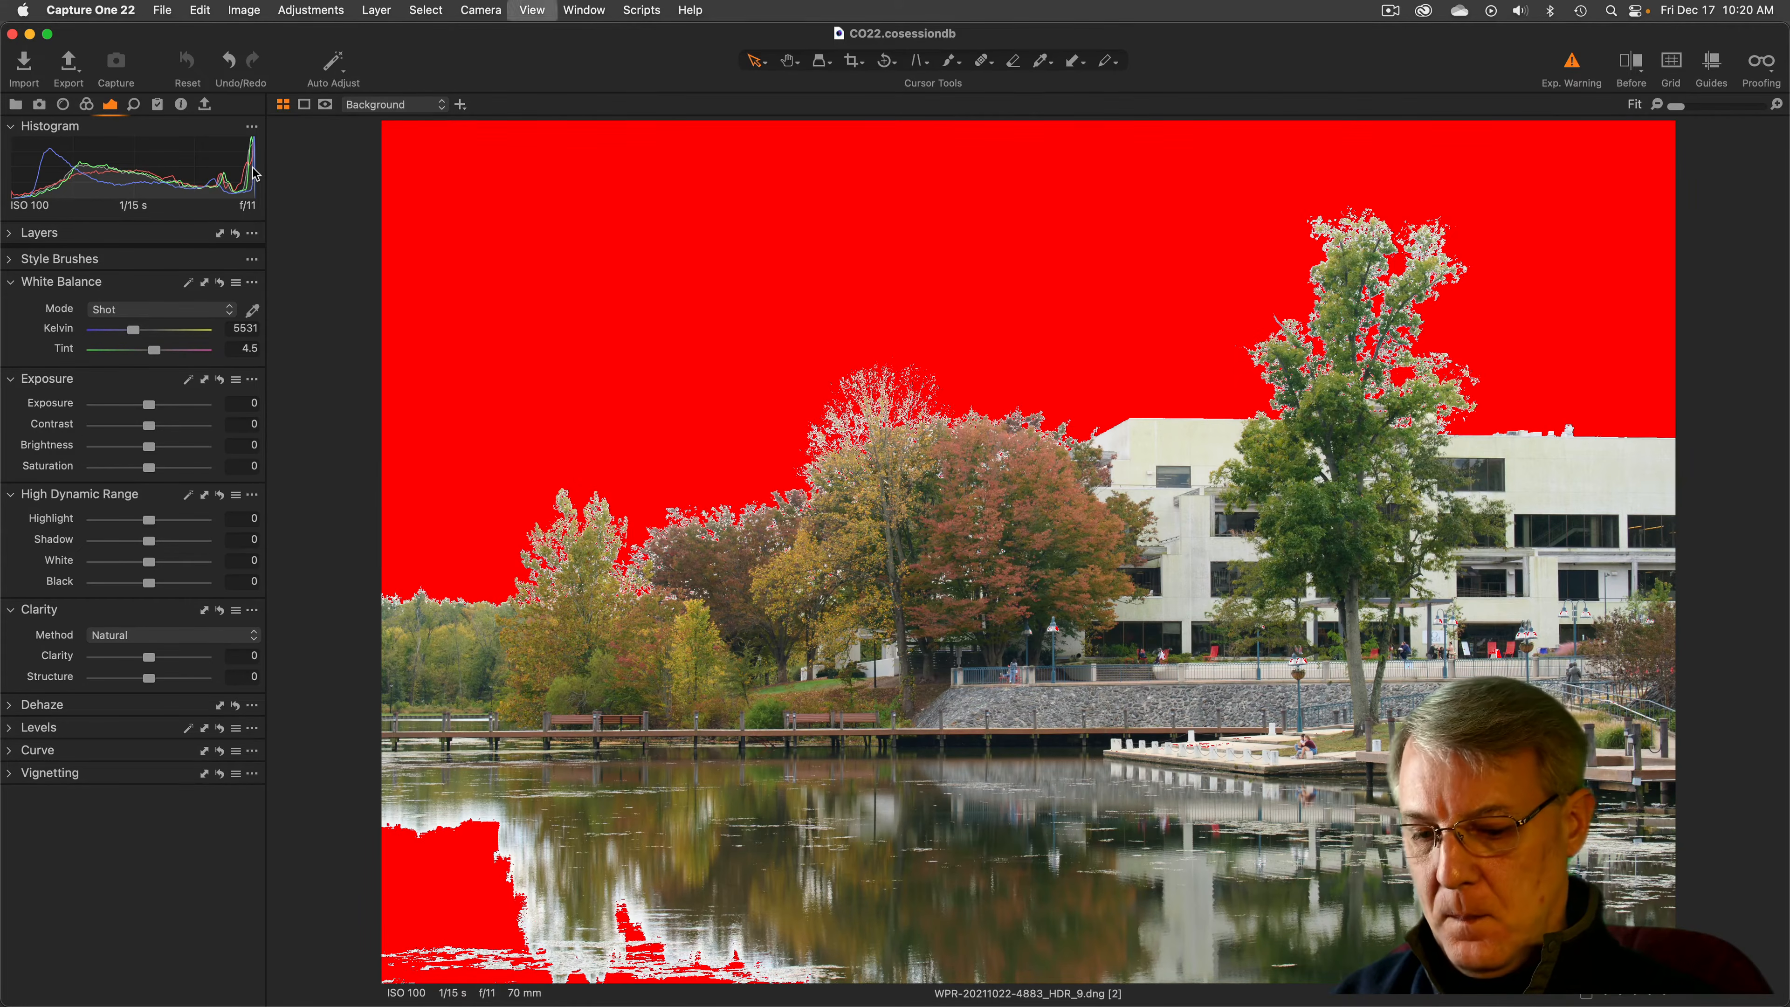
pyautogui.press('super+BackSpace')
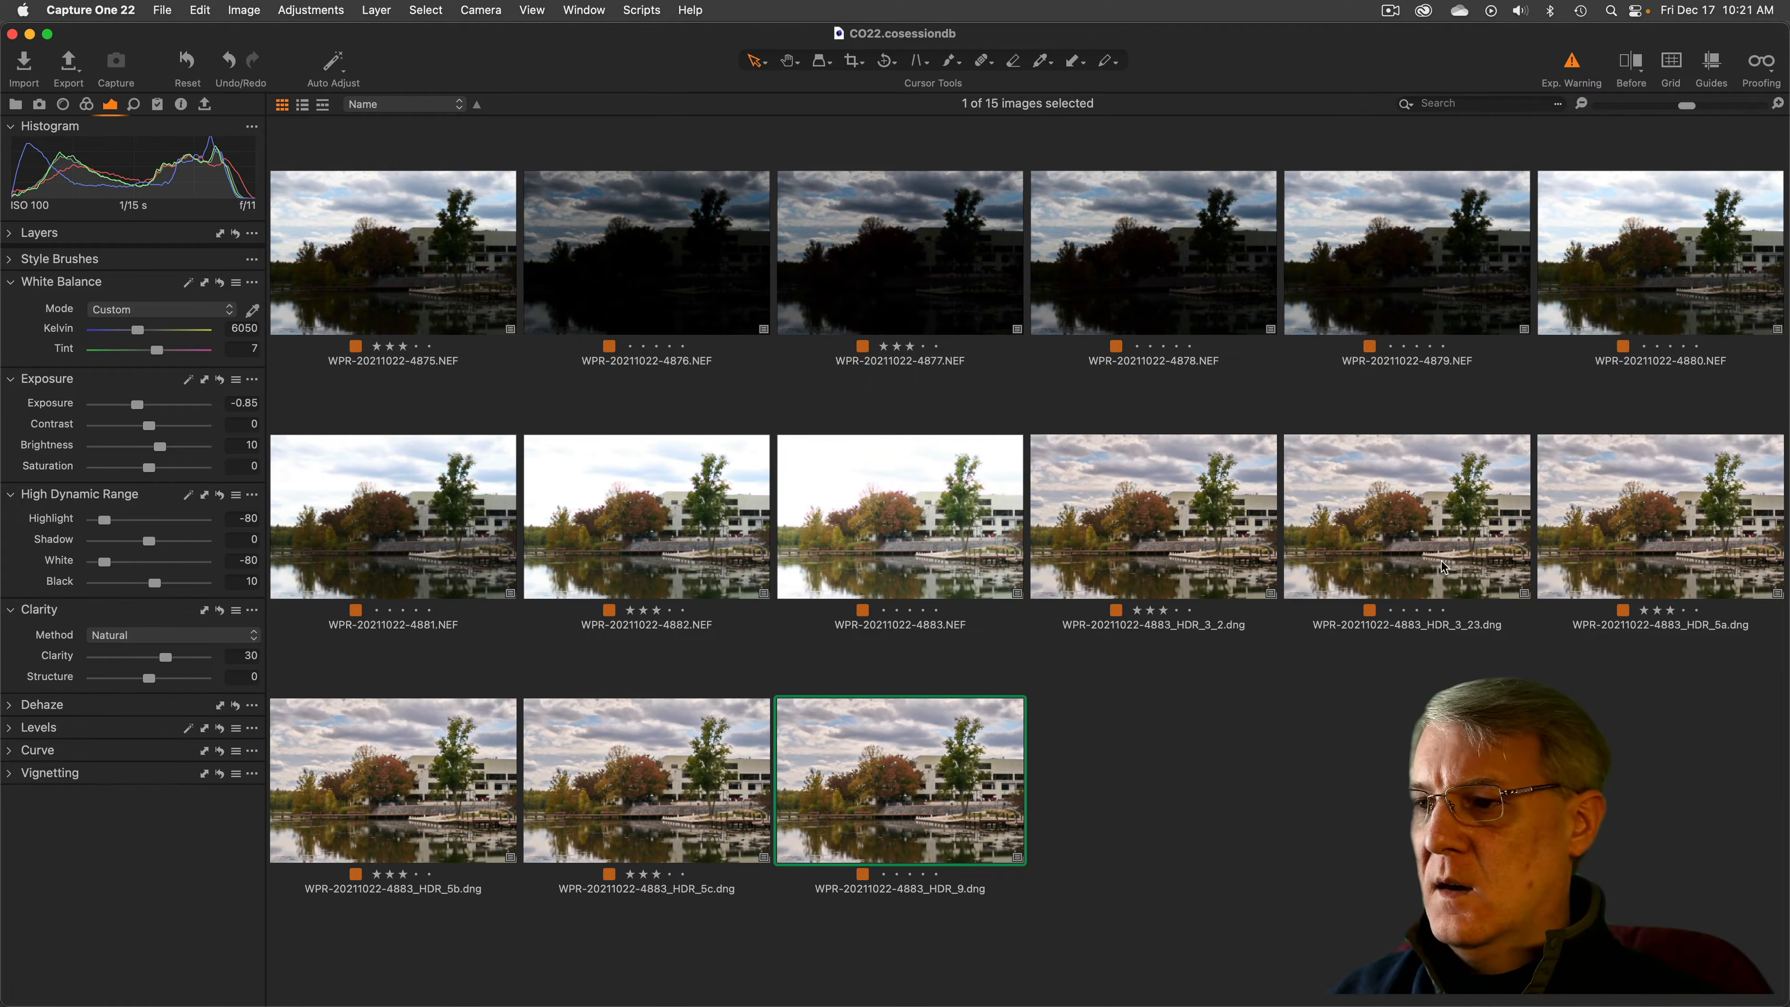
# Select the three merged images HDR_5a, HDR_5b and HDR_5c, and reduce the selection to HDR_5a alone
pyautogui.click(1665, 518)
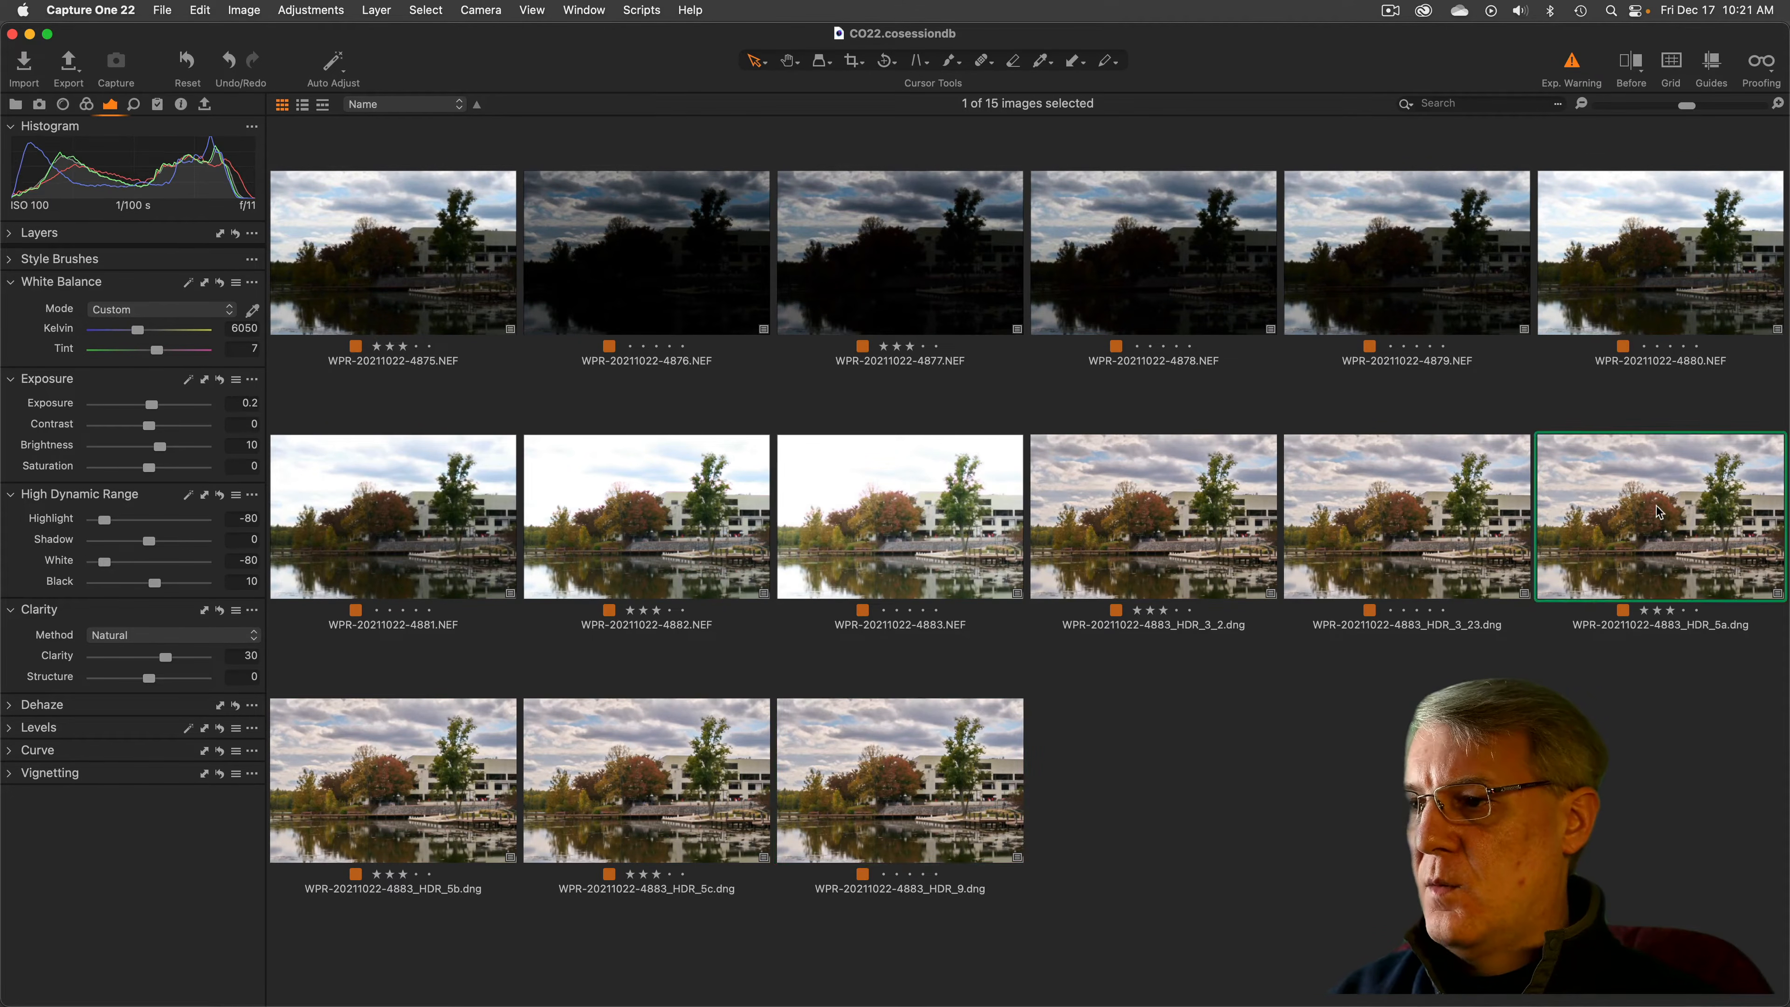
pyautogui.keyDown('shift'); pyautogui.click(623, 787); pyautogui.keyUp('shift')
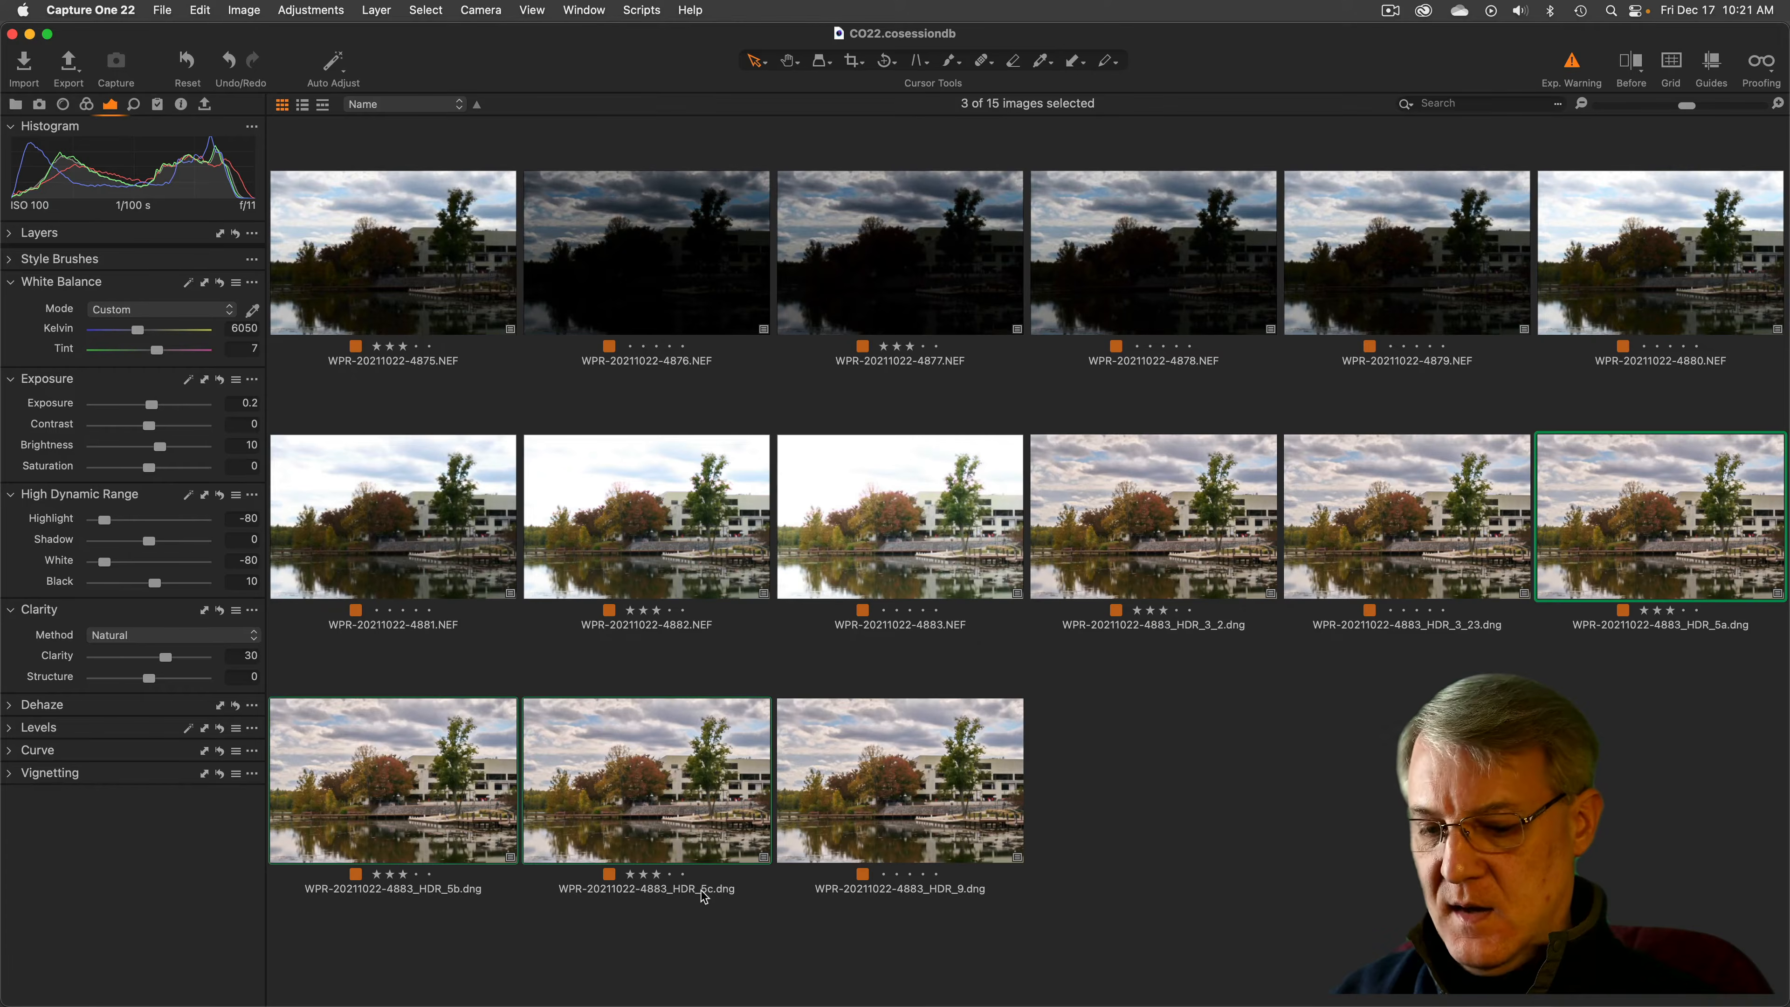
pyautogui.press('g')
pyautogui.press('alt+super+v')
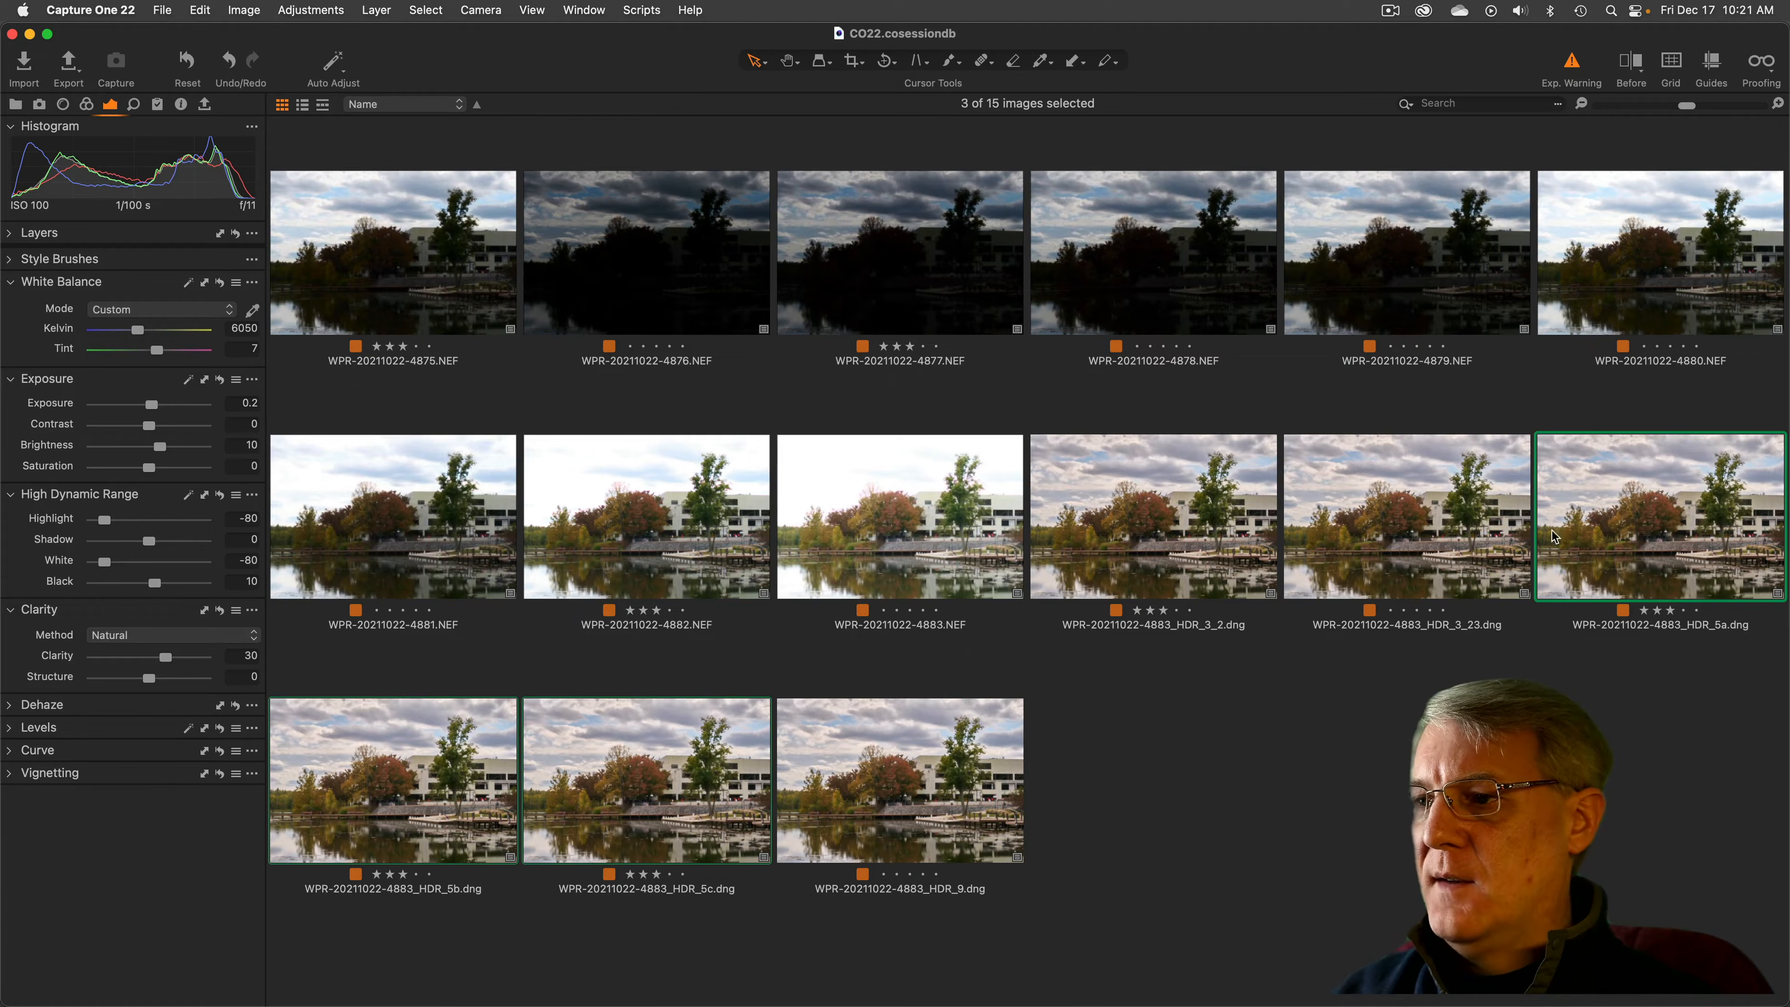
pyautogui.click(1589, 416)
pyautogui.click(1632, 521)
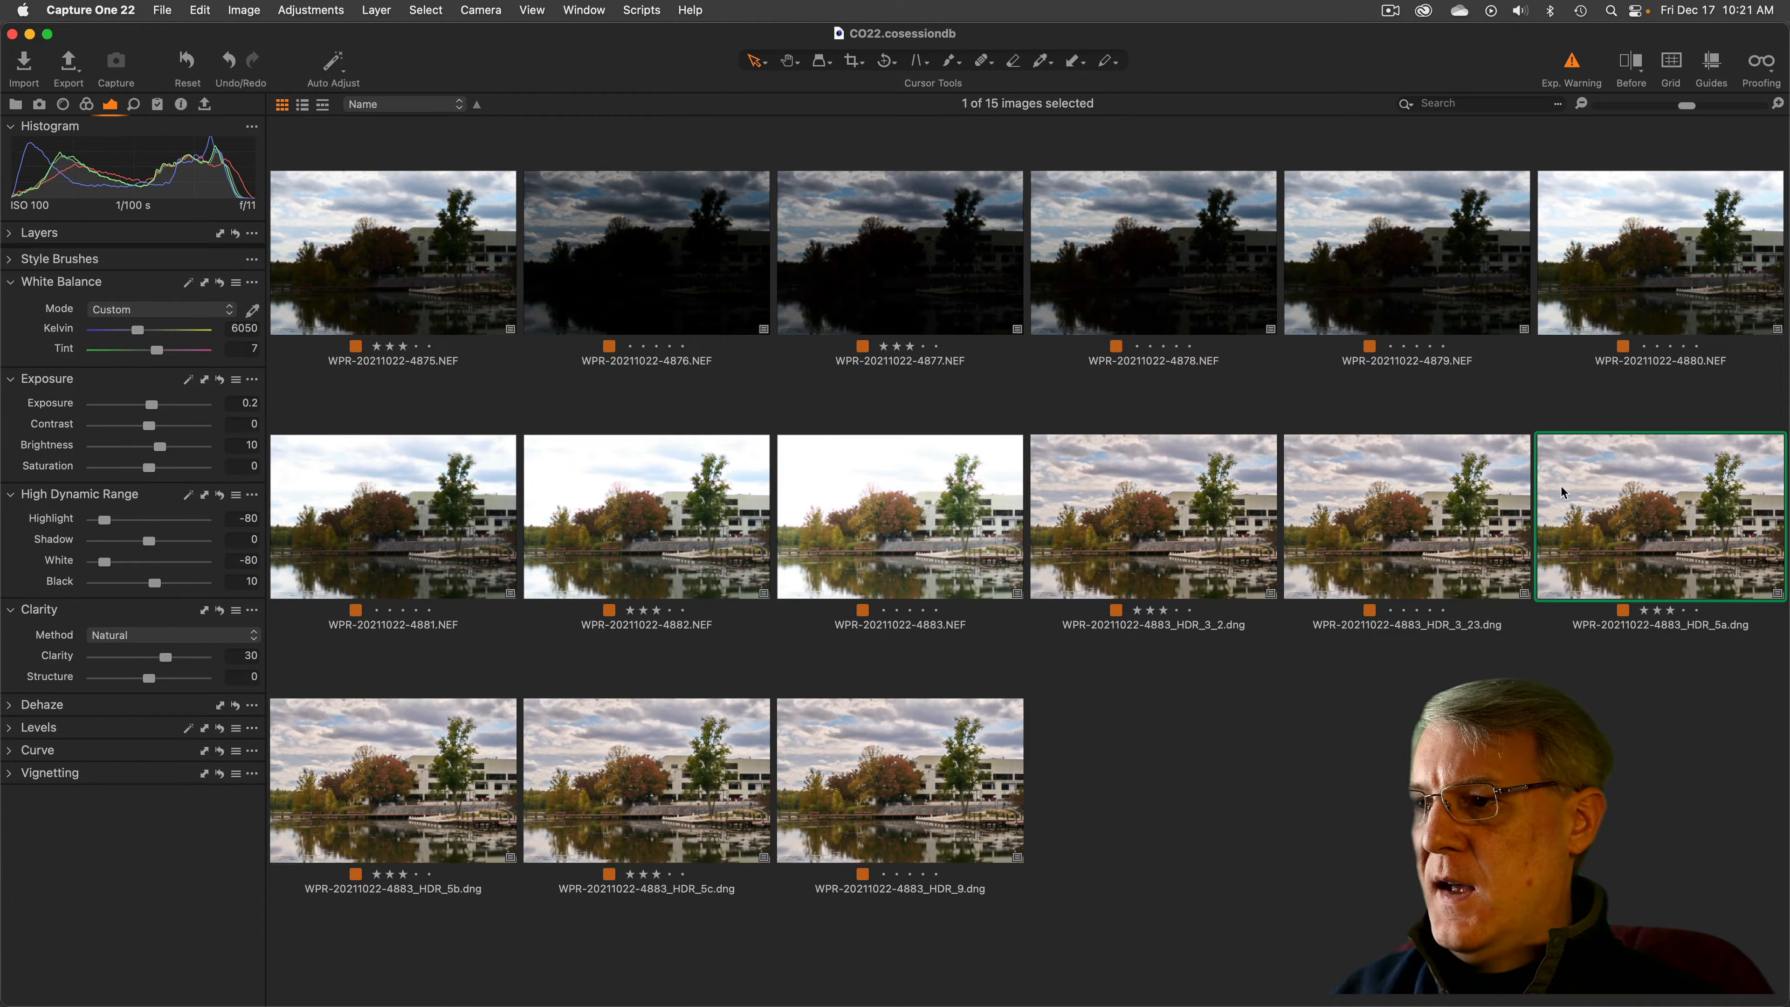
# Select the five bracketed source frames 4875, 4877, 4879, 4881 and 4883
pyautogui.click(400, 277)
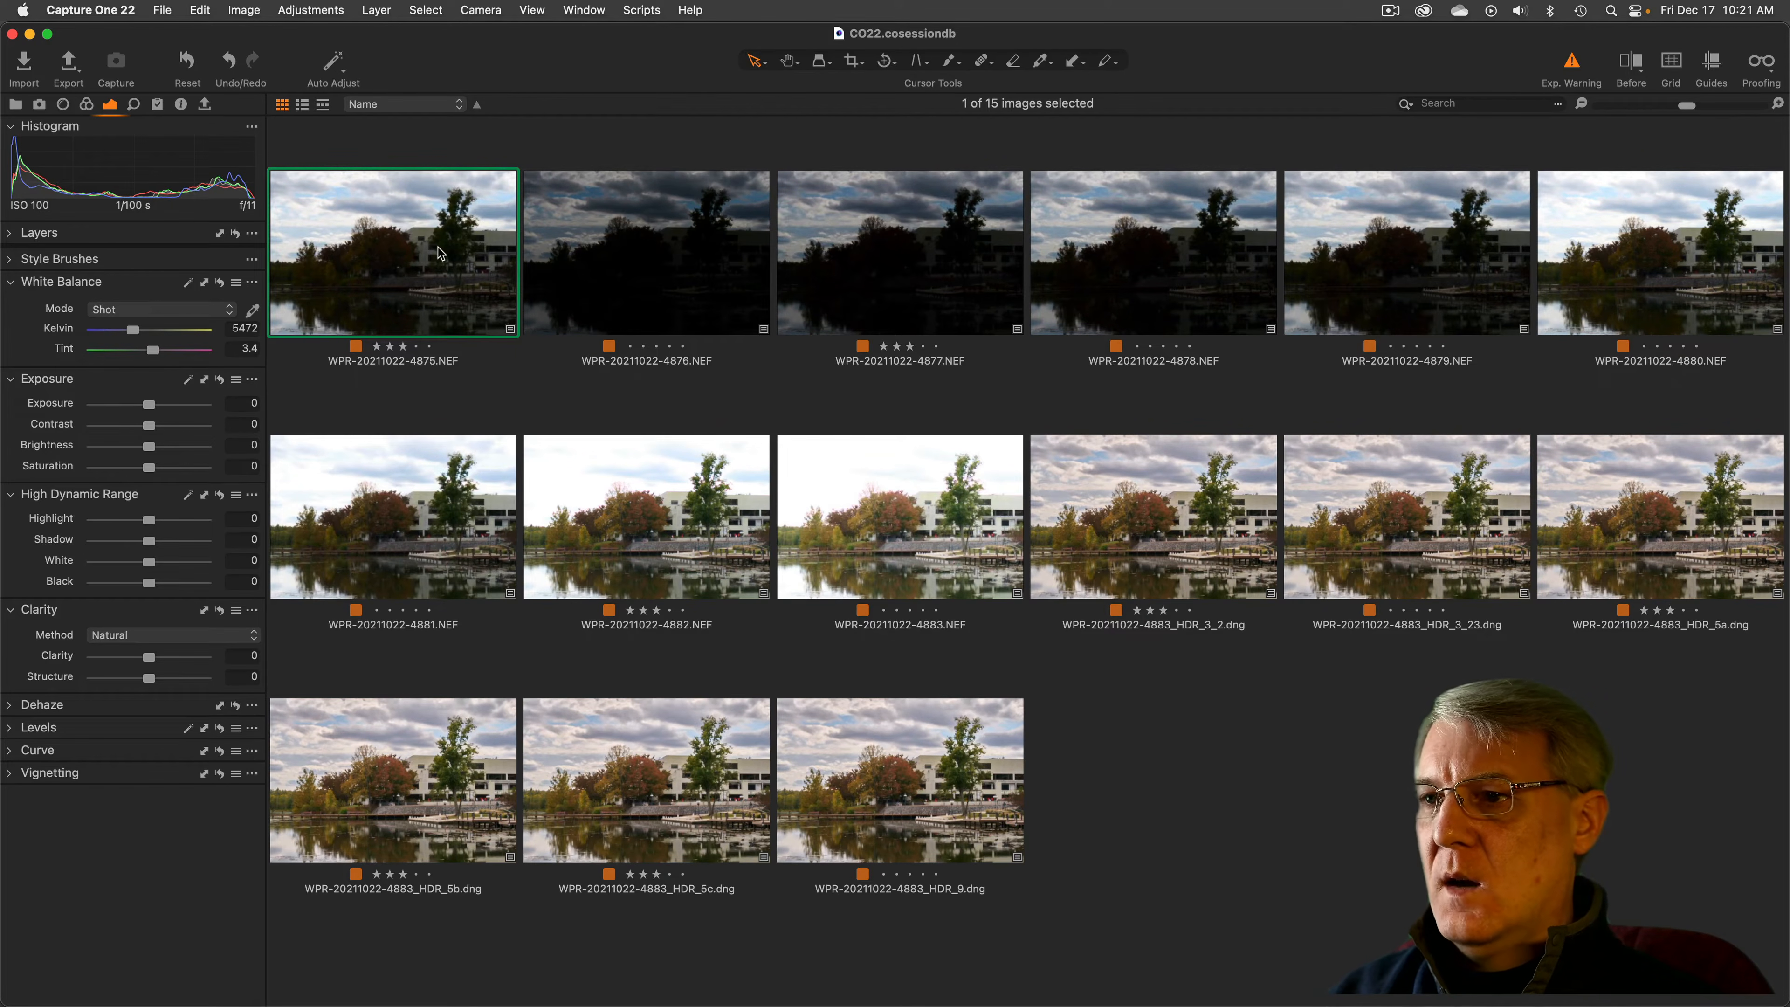
pyautogui.keyDown('super'); pyautogui.click(899, 252); pyautogui.keyUp('super')
pyautogui.keyDown('super'); pyautogui.click(1374, 257); pyautogui.keyUp('super')
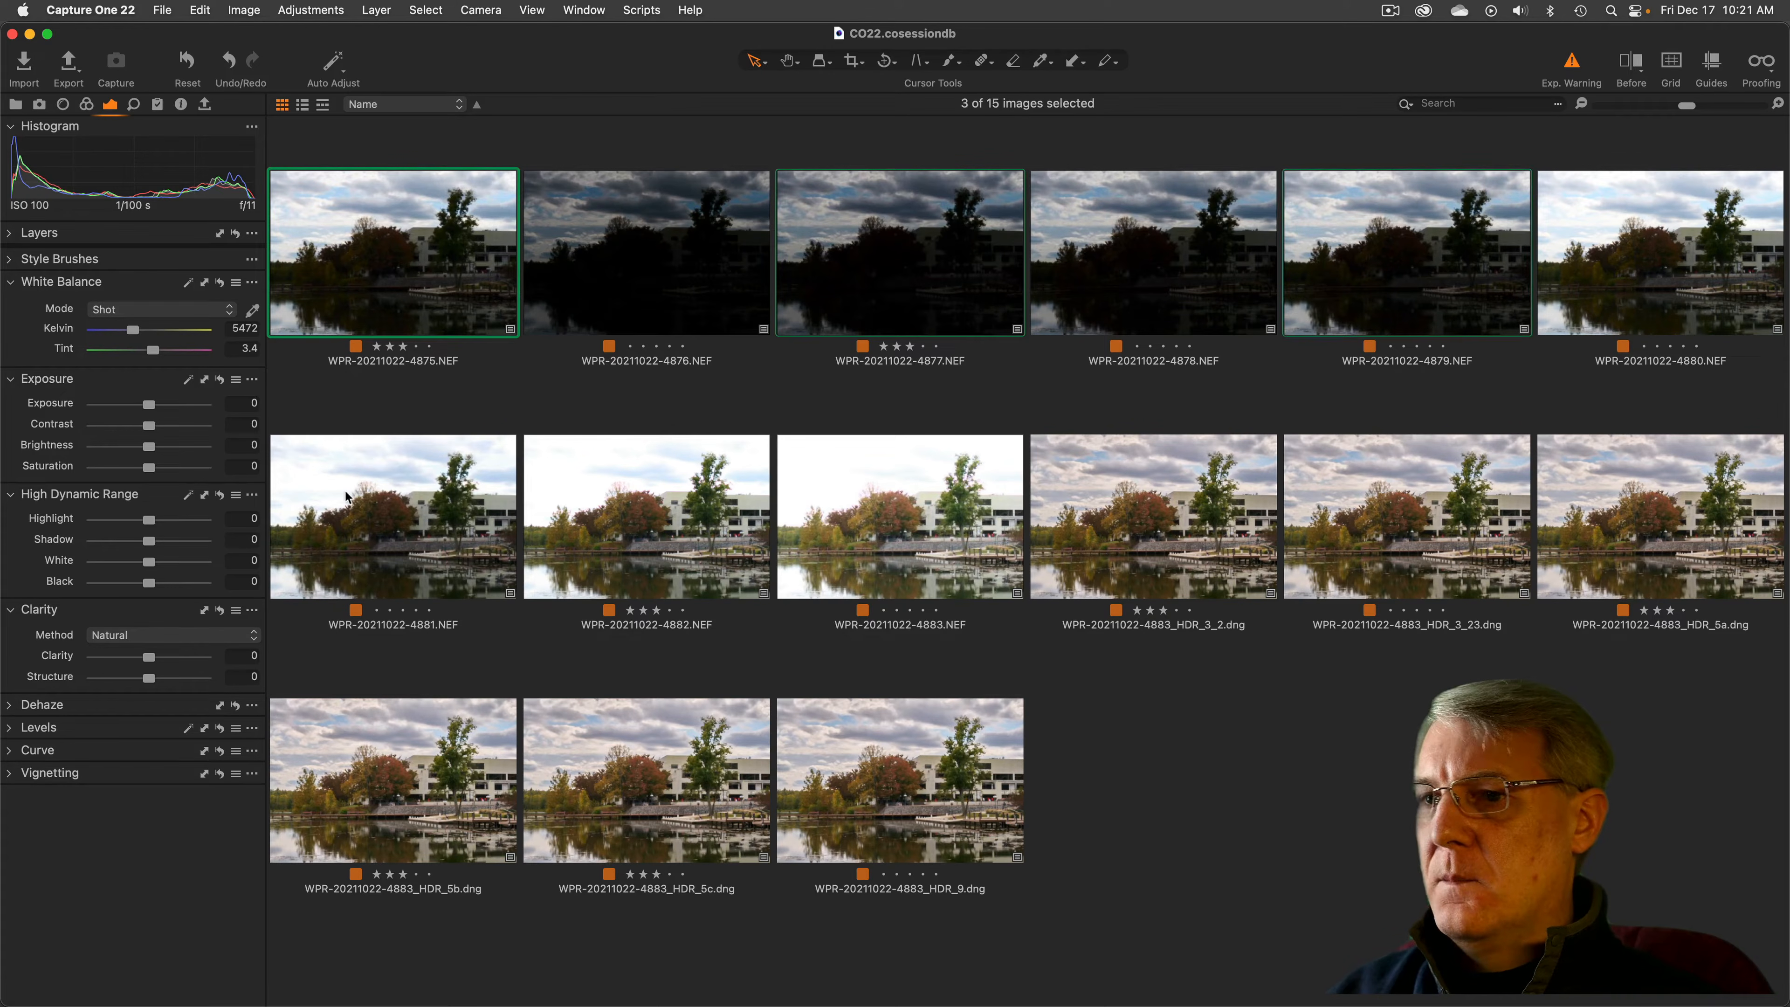
pyautogui.keyDown('super'); pyautogui.click(453, 506); pyautogui.keyUp('super')
pyautogui.keyDown('super'); pyautogui.click(968, 513); pyautogui.keyUp('super')
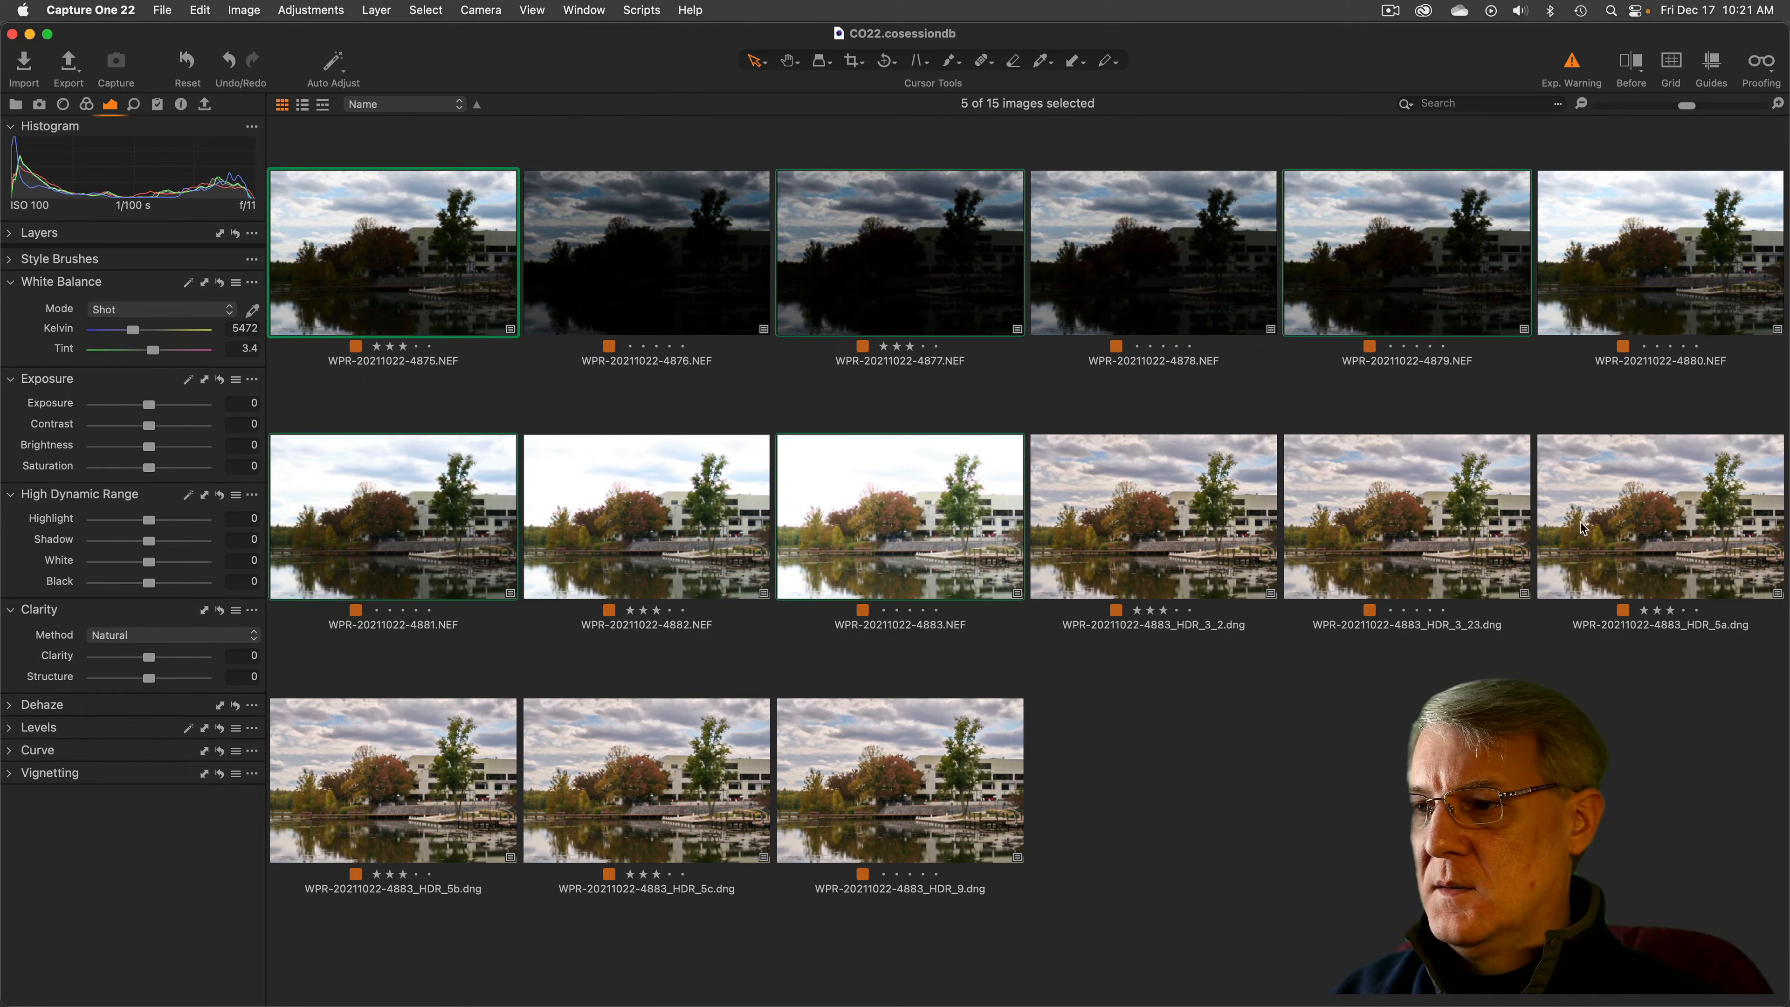
# View the HDR_5a image with exposure warnings turned off and compare its histogram with those of HDR_5b and HDR_9
pyautogui.doubleClick(1650, 535)
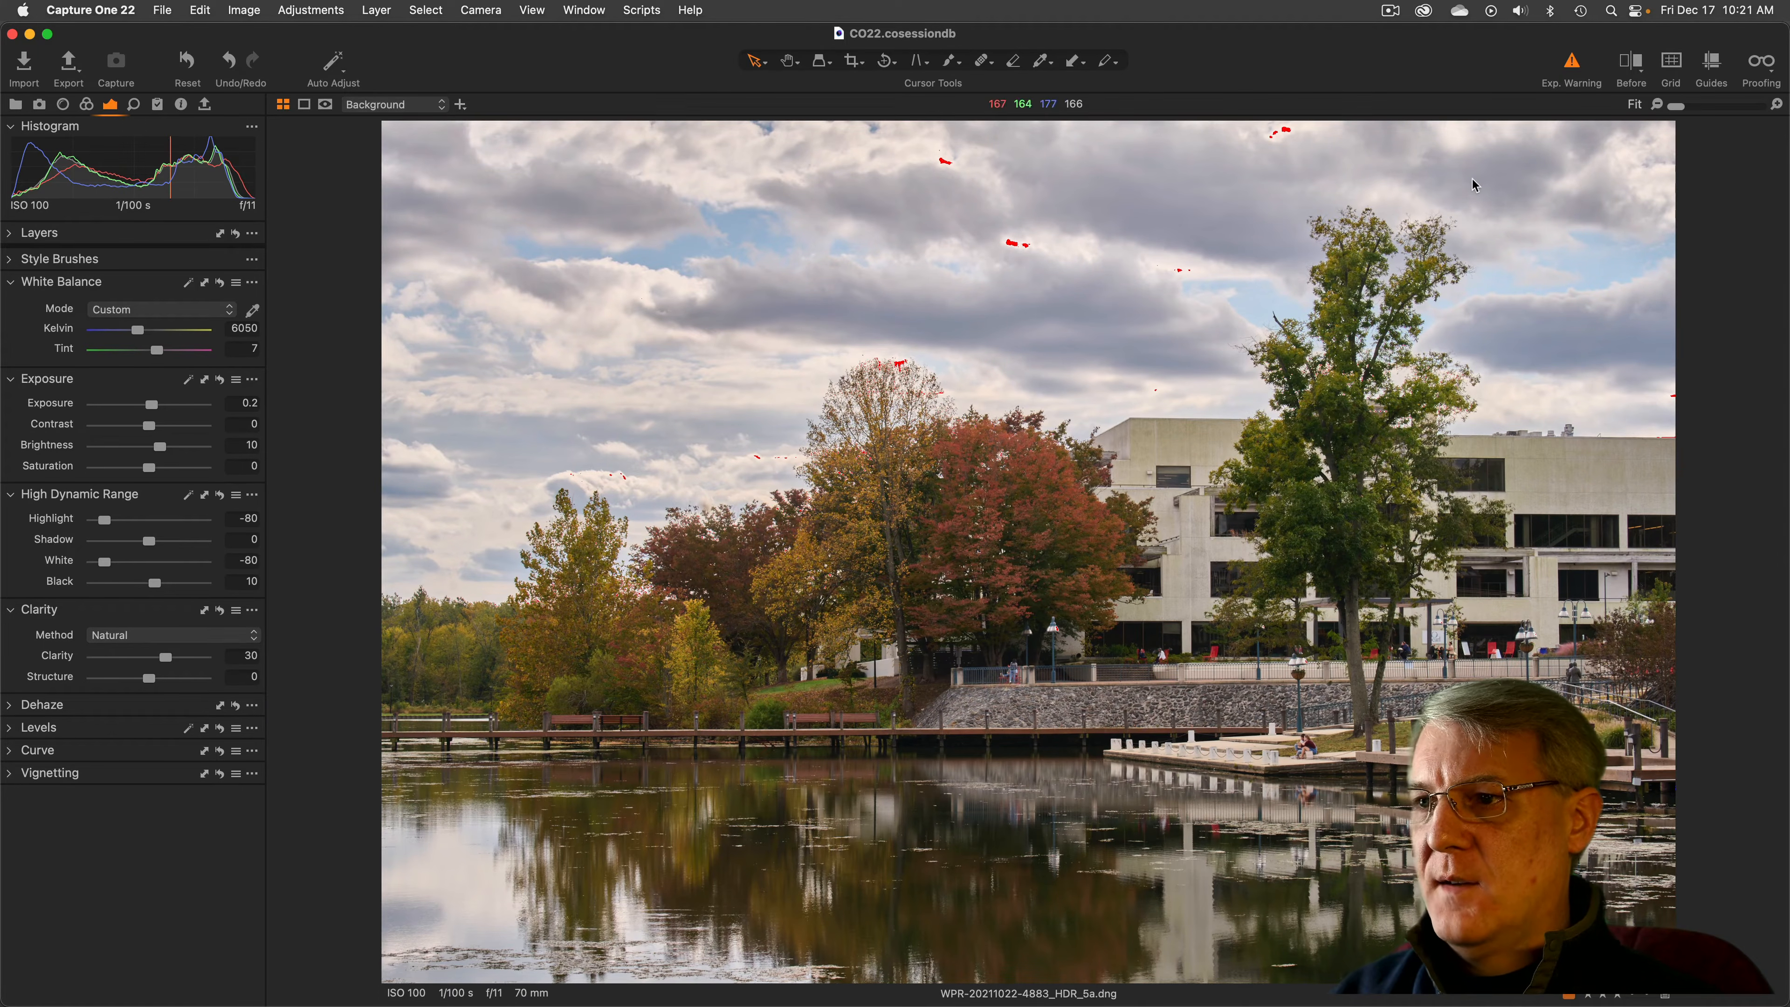
pyautogui.click(1573, 63)
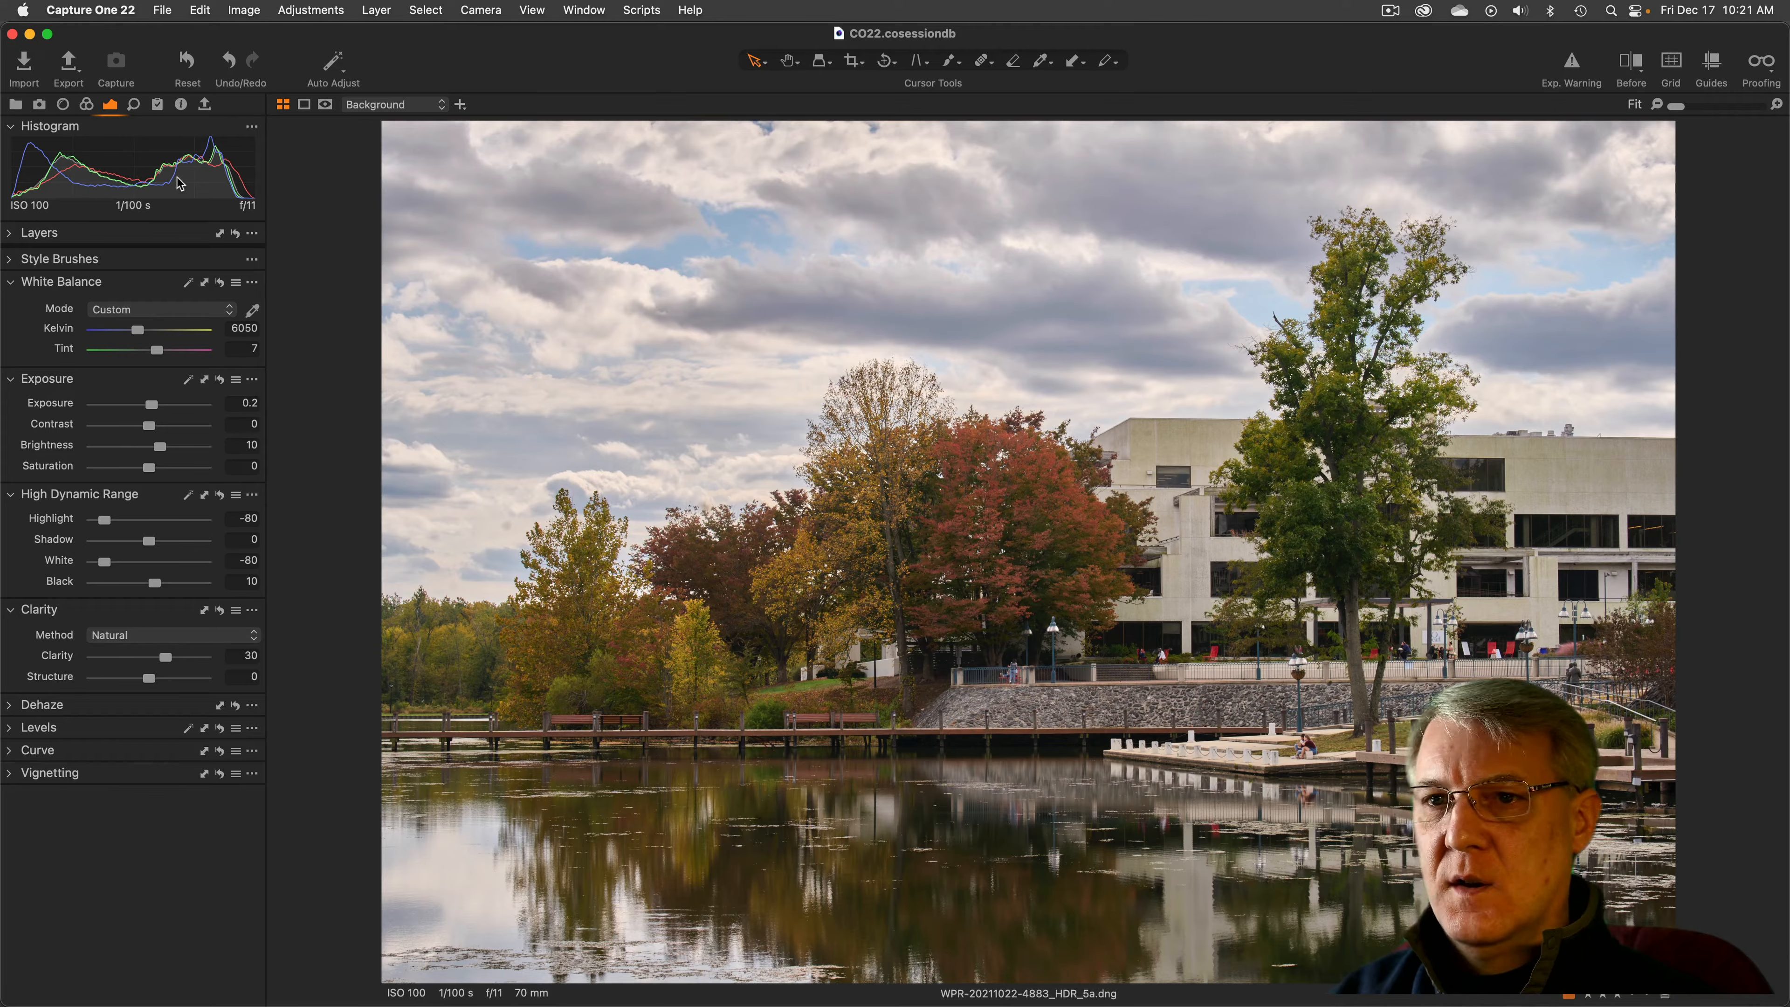
pyautogui.press('Right')
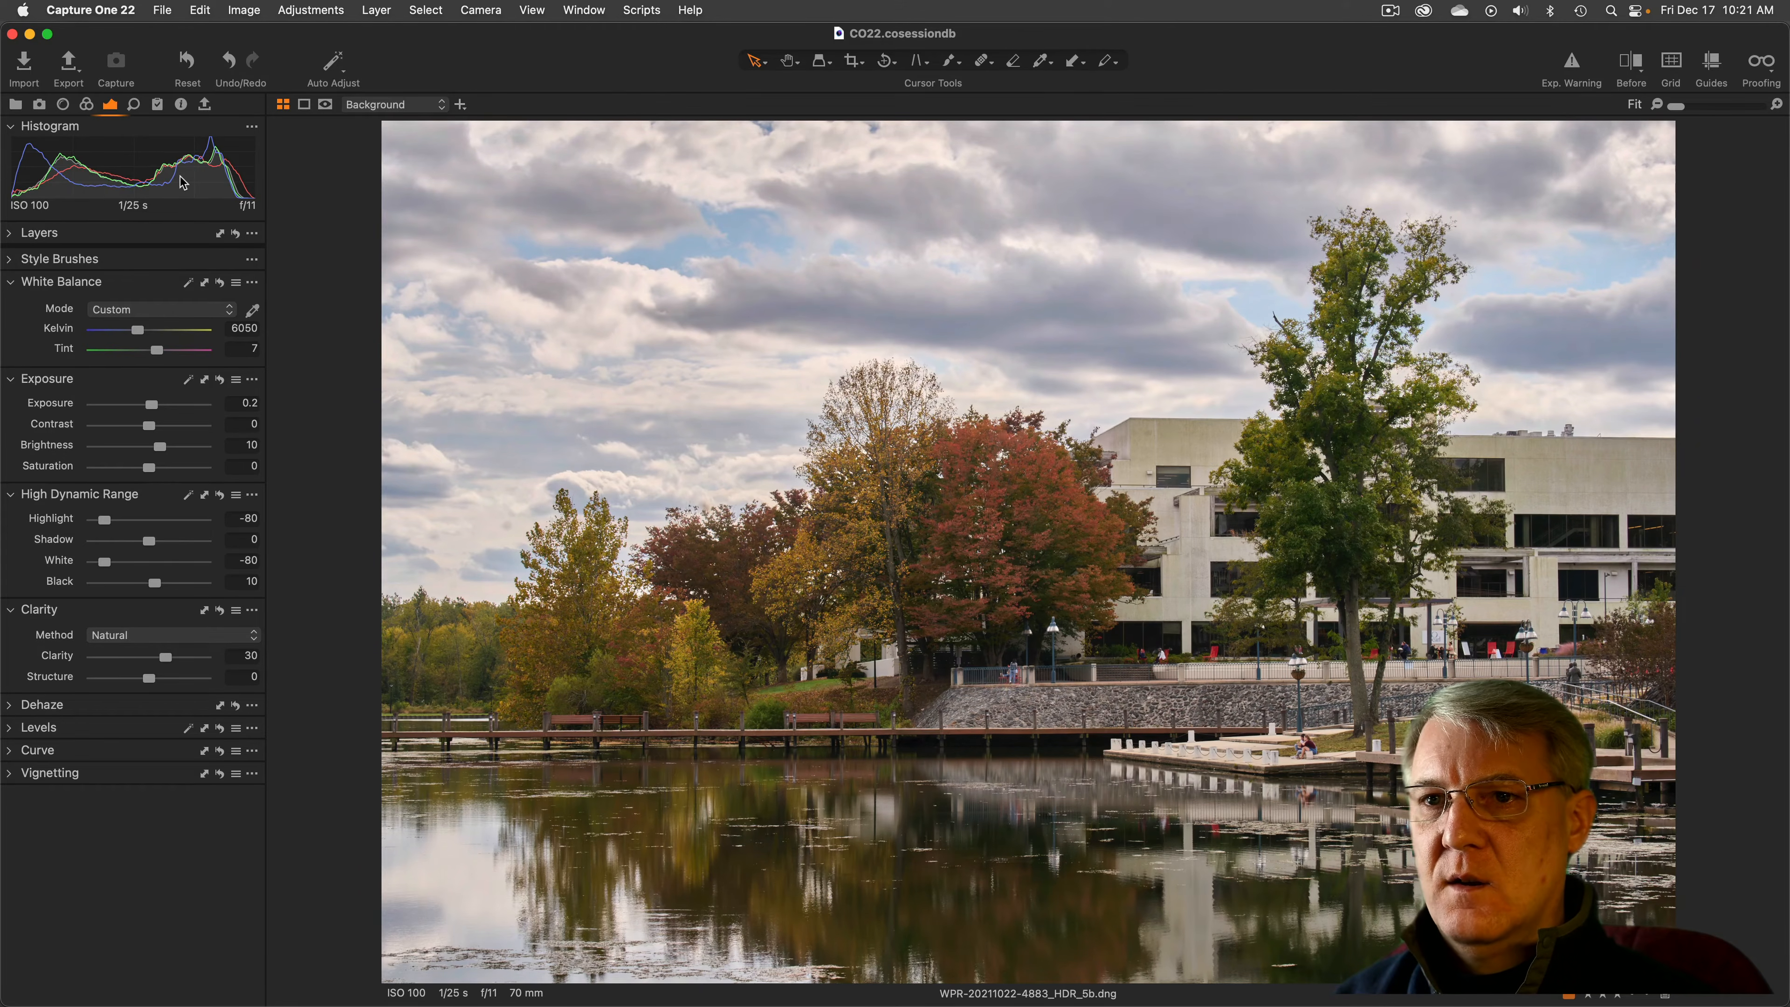
pyautogui.press('super+Right')
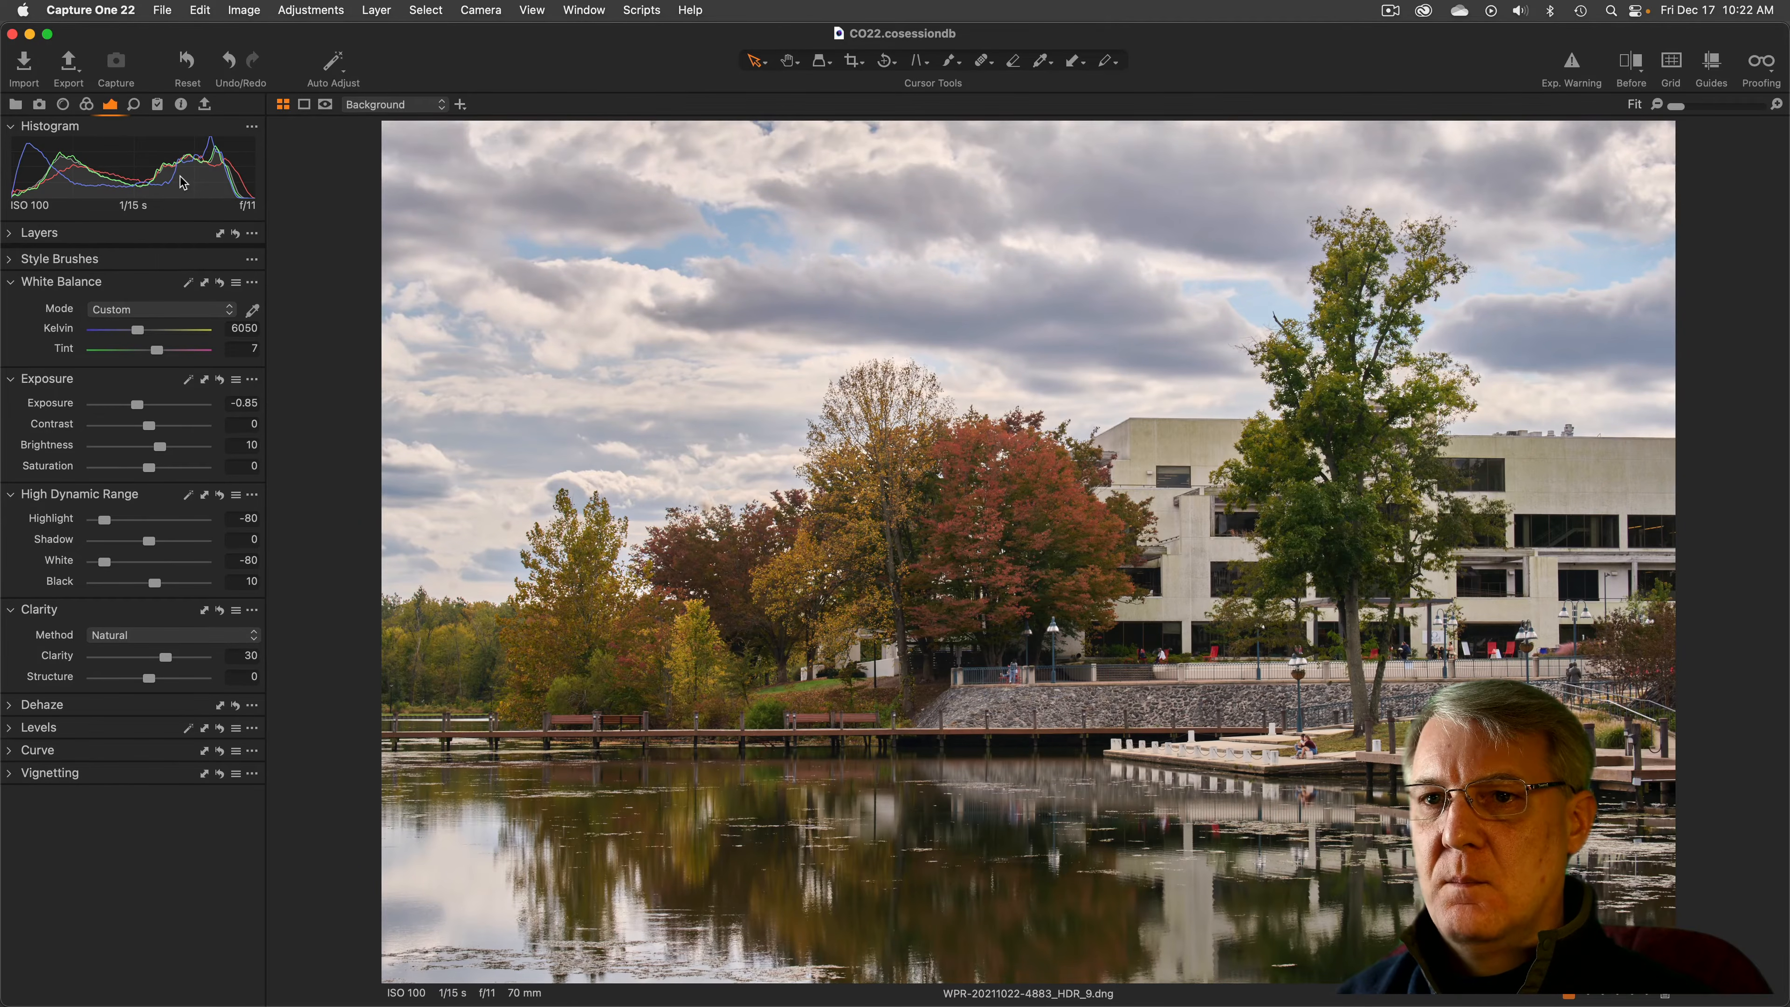
pyautogui.press('Left')
pyautogui.press('Left')
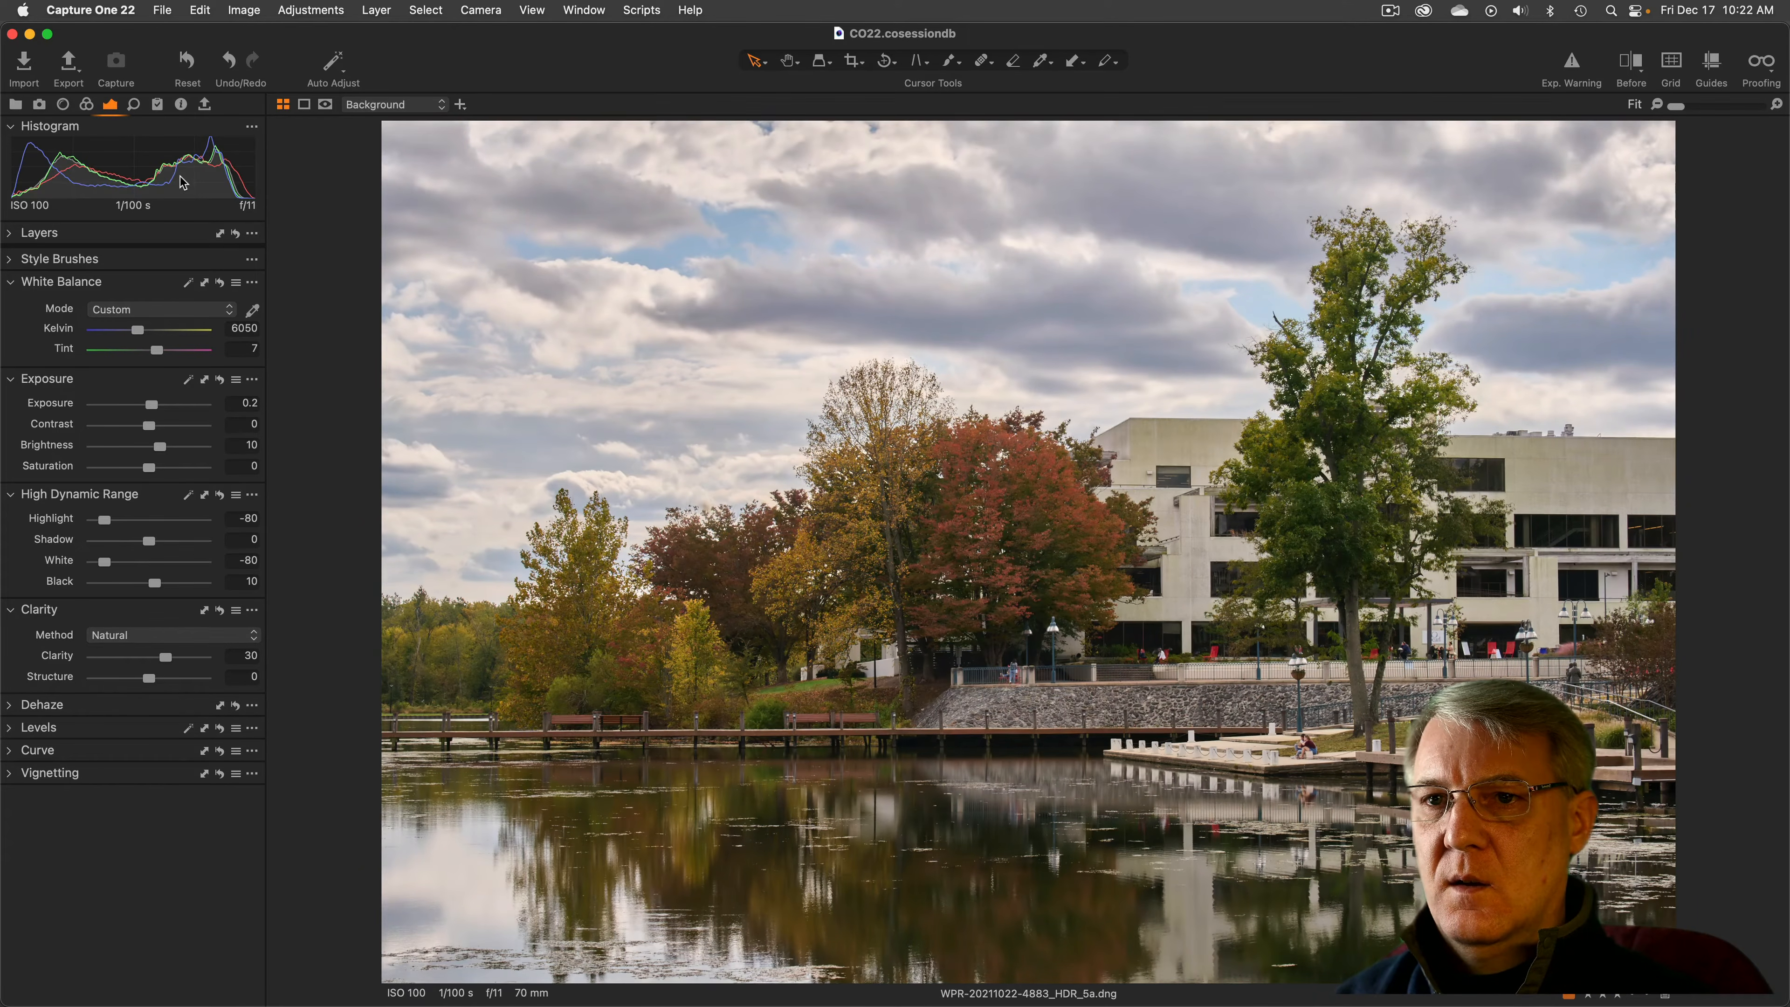
pyautogui.press('Right')
pyautogui.press('Left')
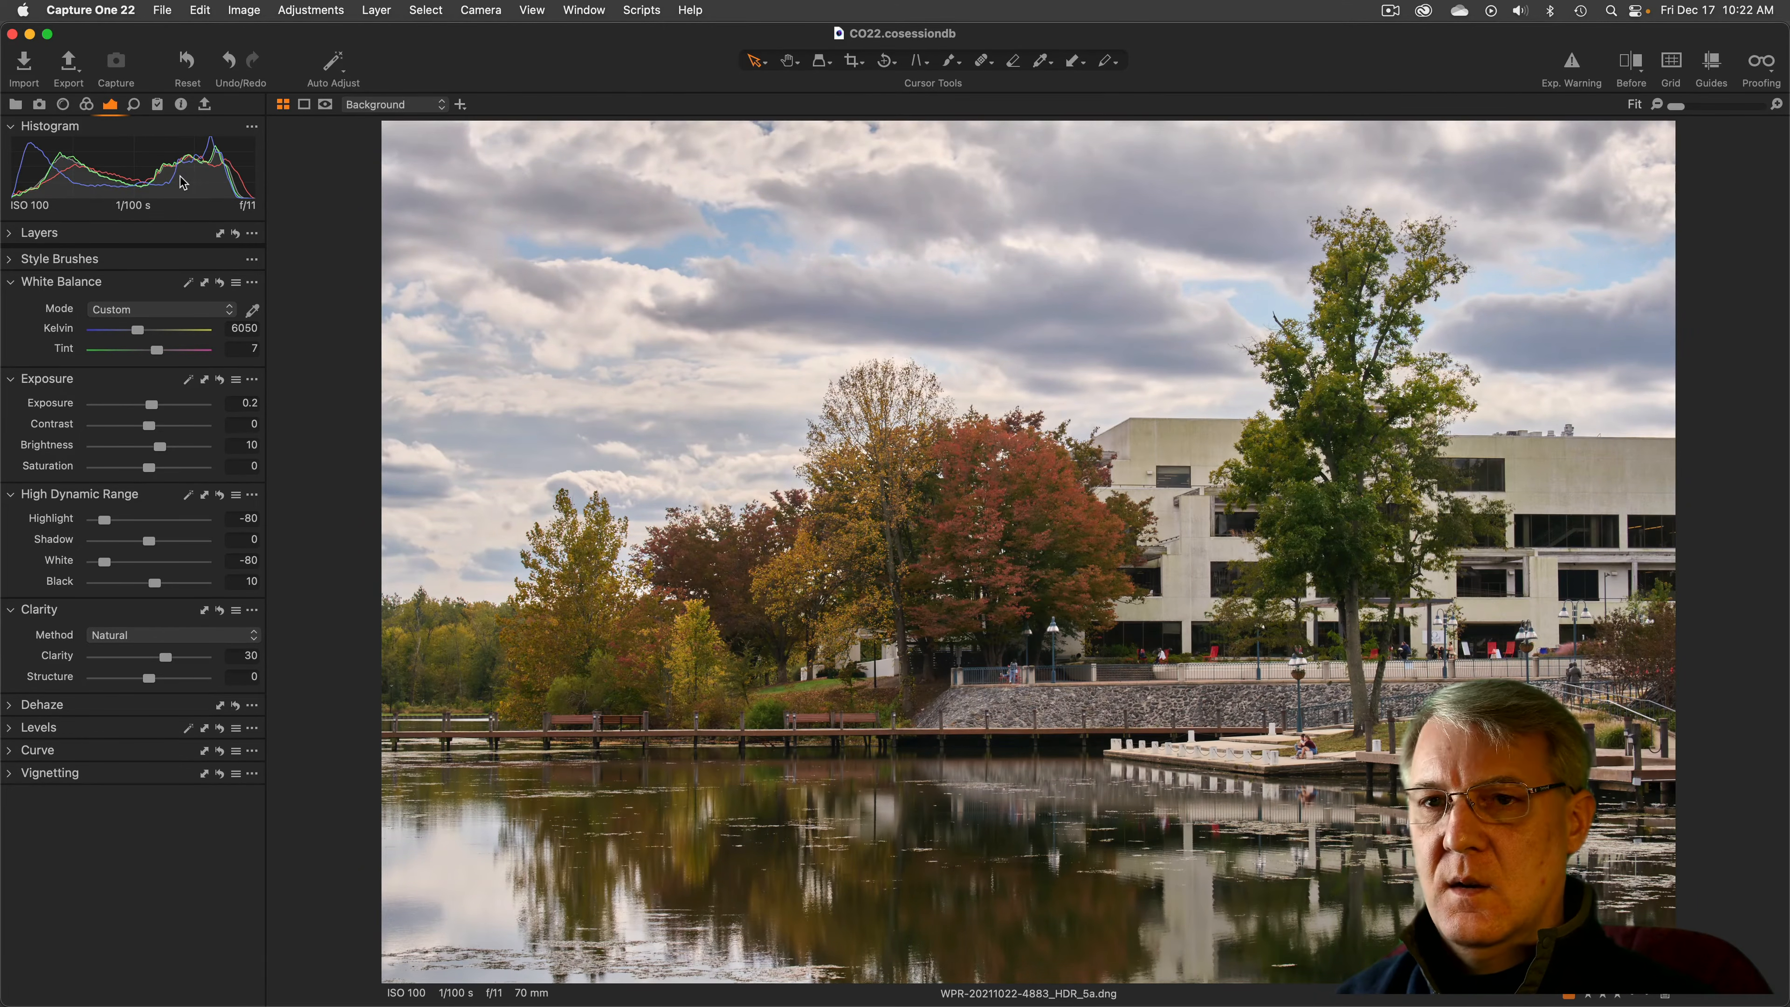
# Show HDR_5a and HDR_9 side by side and compare their histograms and adjustment settings, alternating between the two
pyautogui.press('super+alt+v')
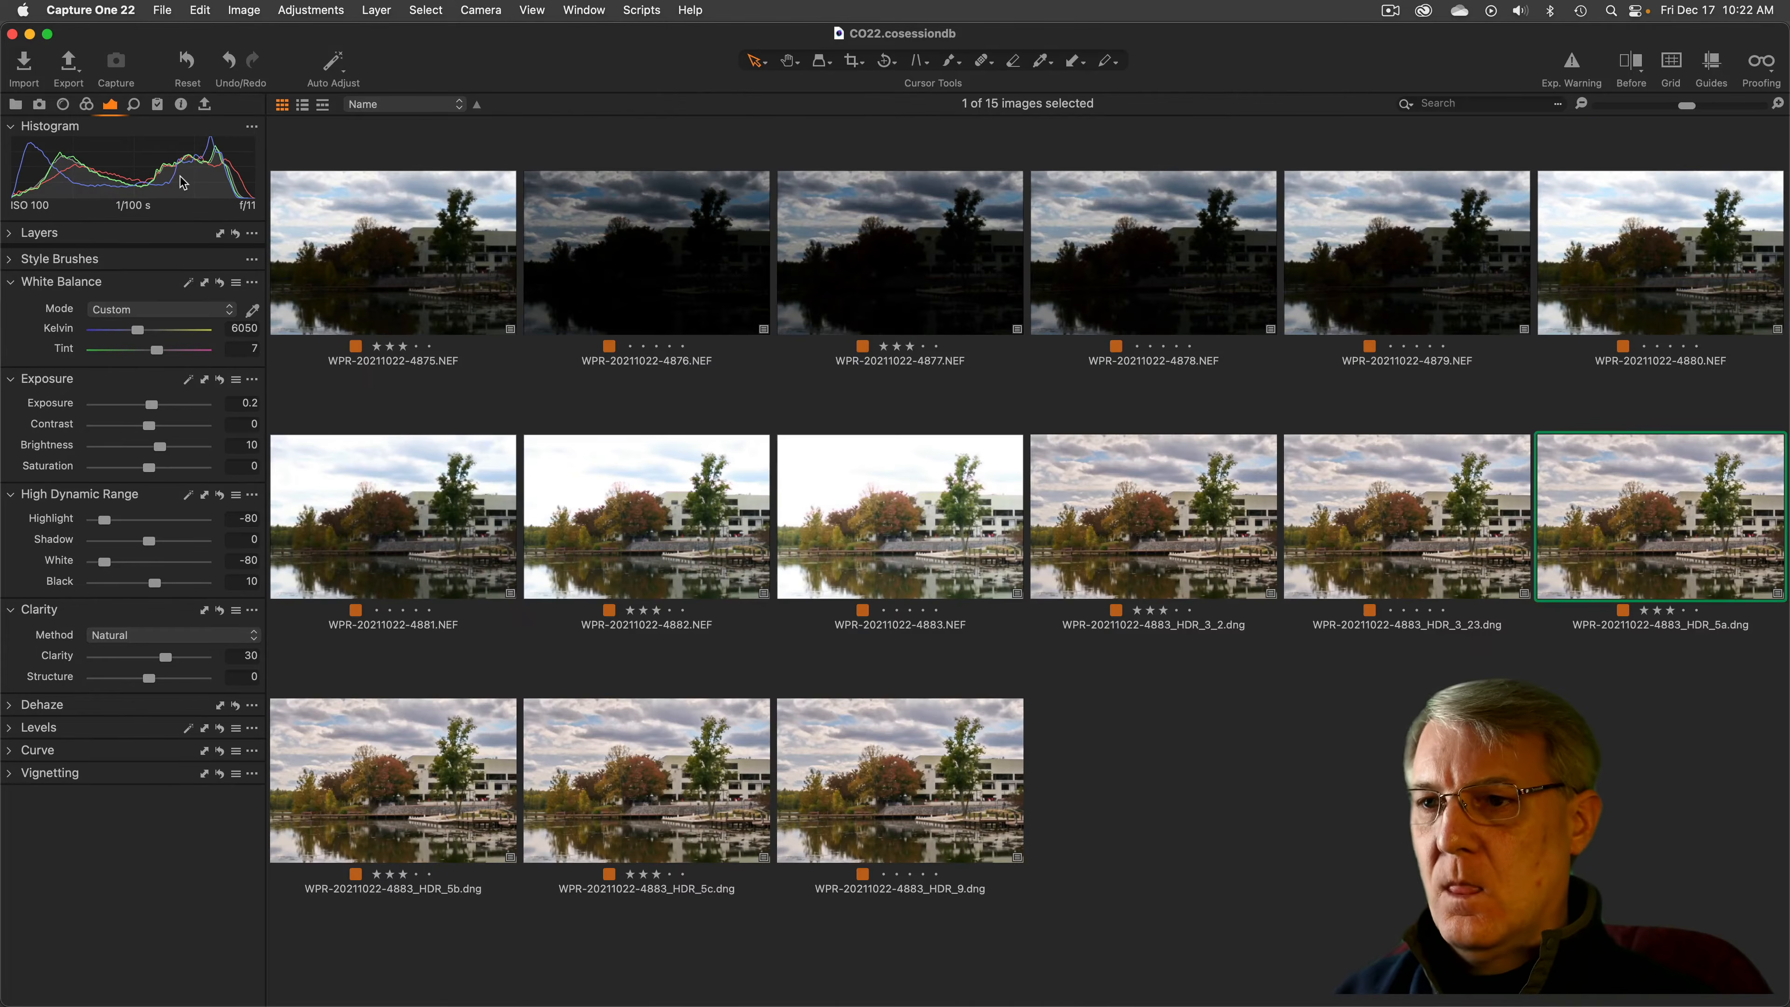
pyautogui.doubleClick(908, 775)
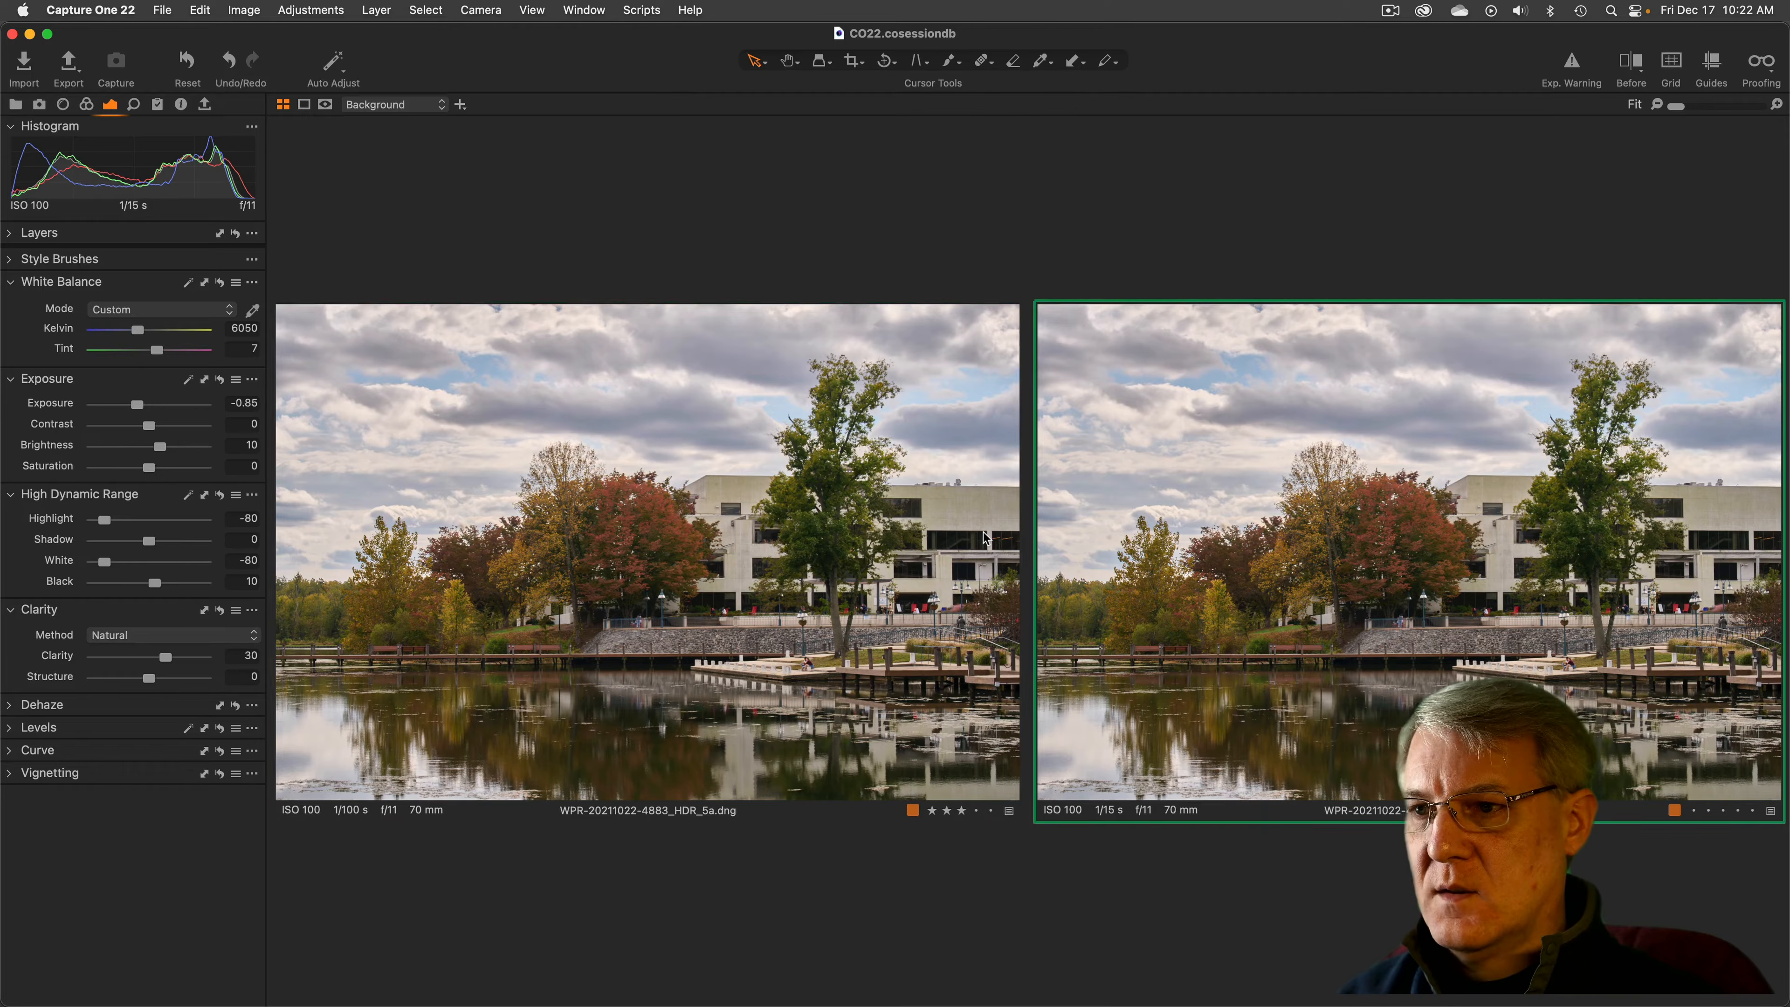
pyautogui.press('Left')
pyautogui.press('Right')
pyautogui.press('Left')
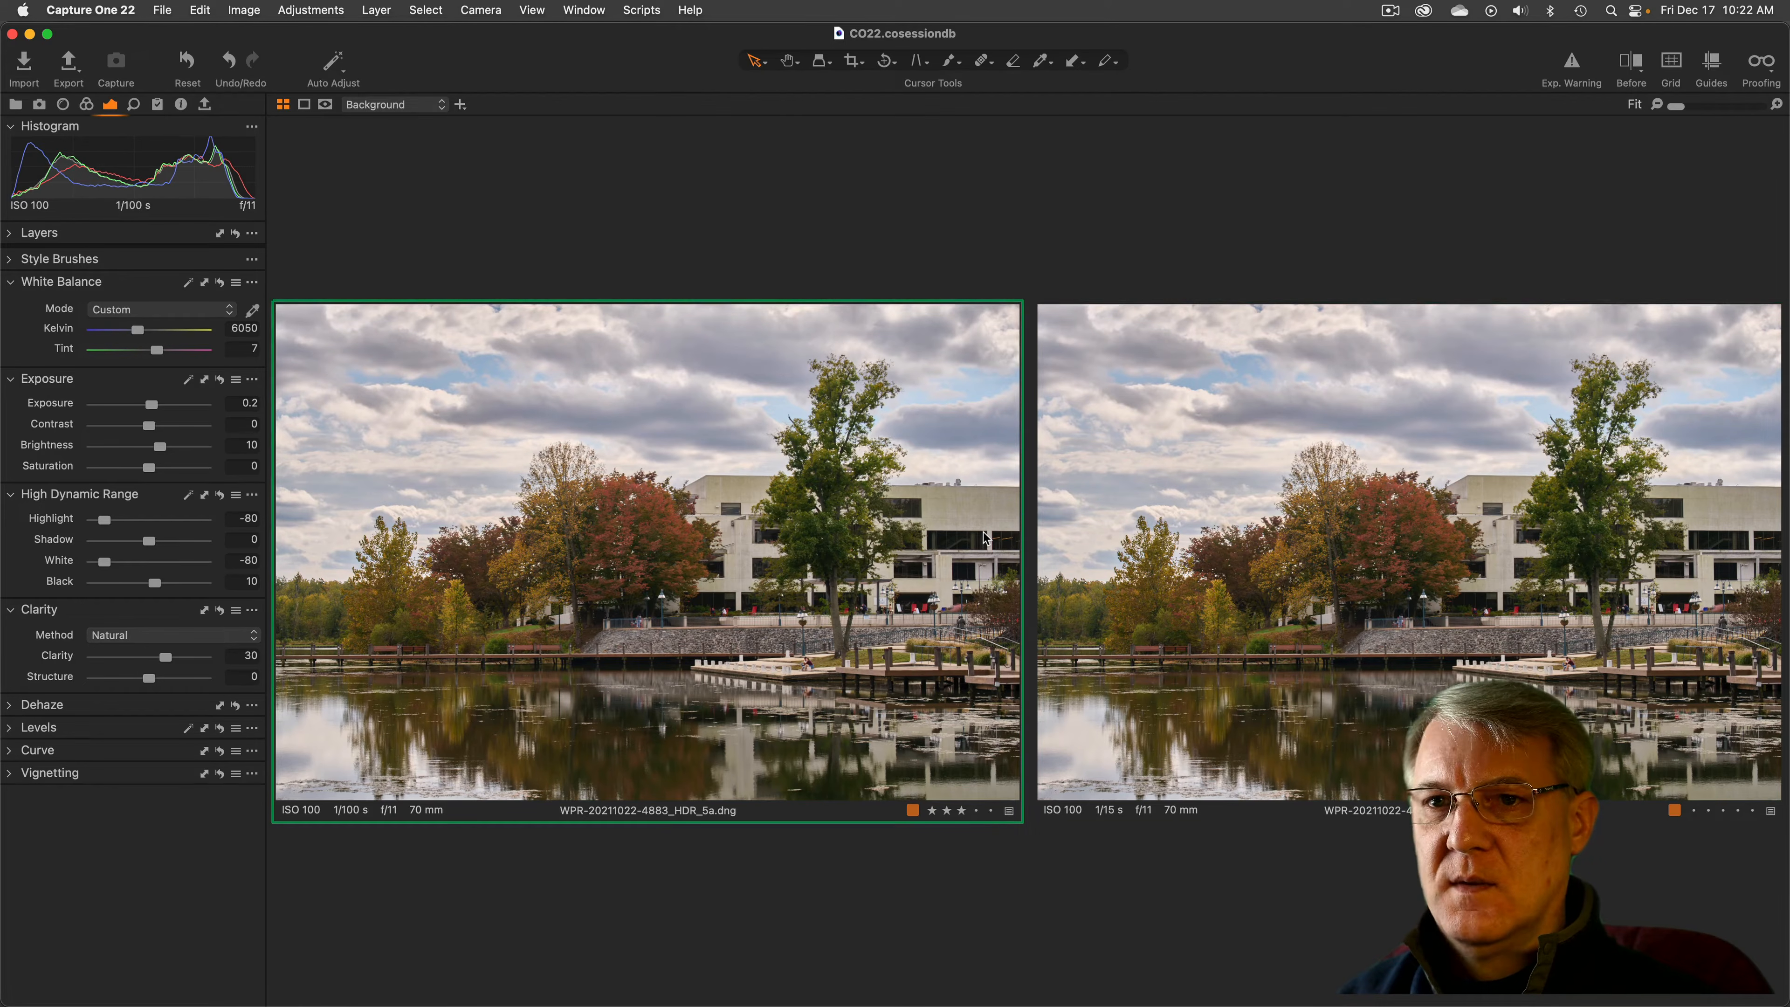
pyautogui.press('Right')
pyautogui.press('Left')
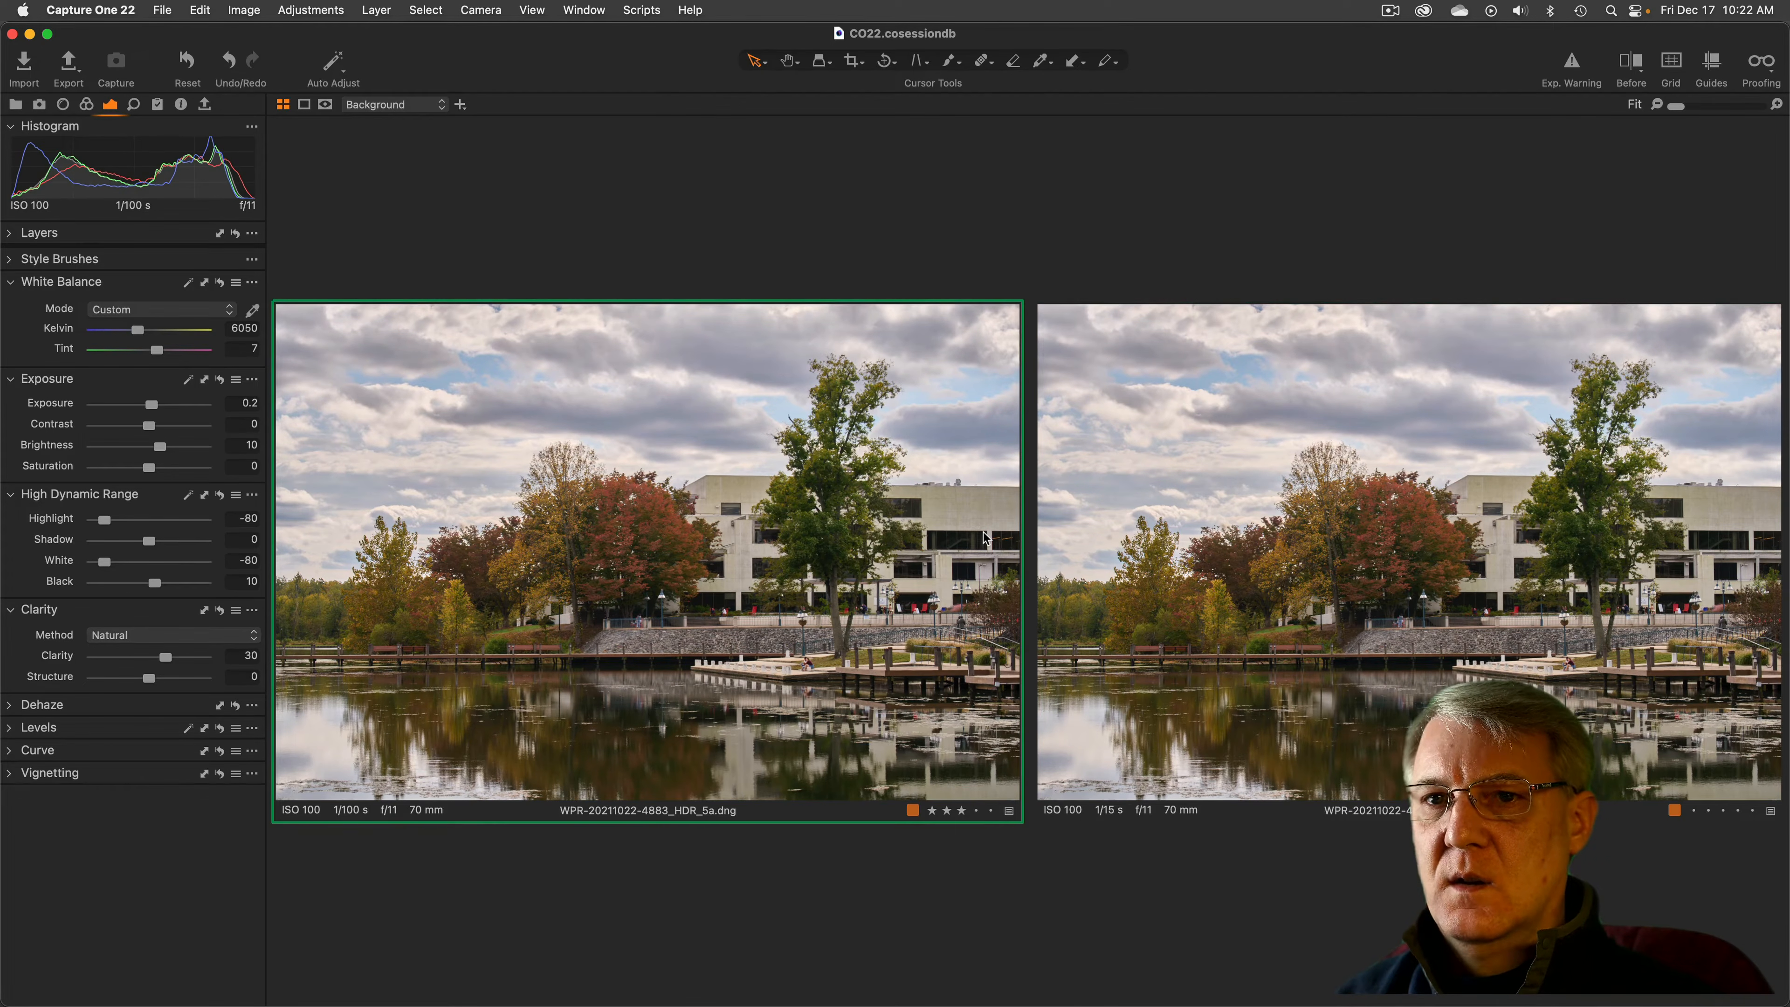
pyautogui.press('Right')
pyautogui.press('Left')
pyautogui.press('Right')
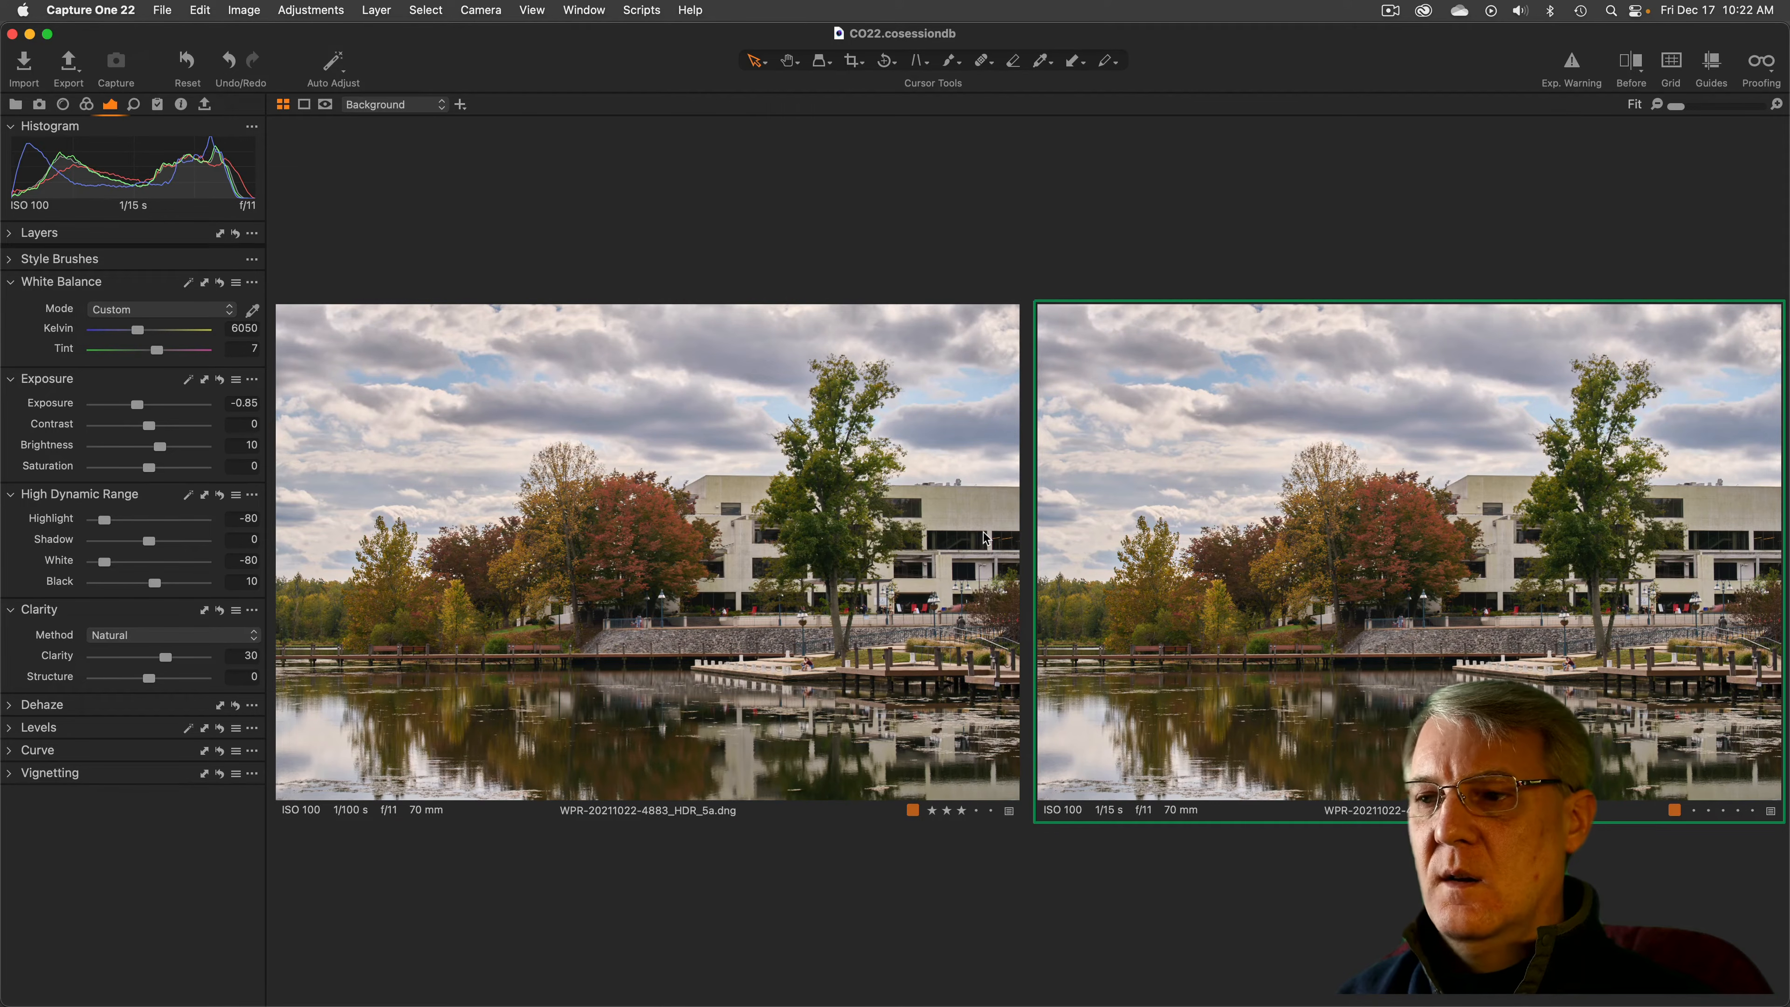
pyautogui.press('Left')
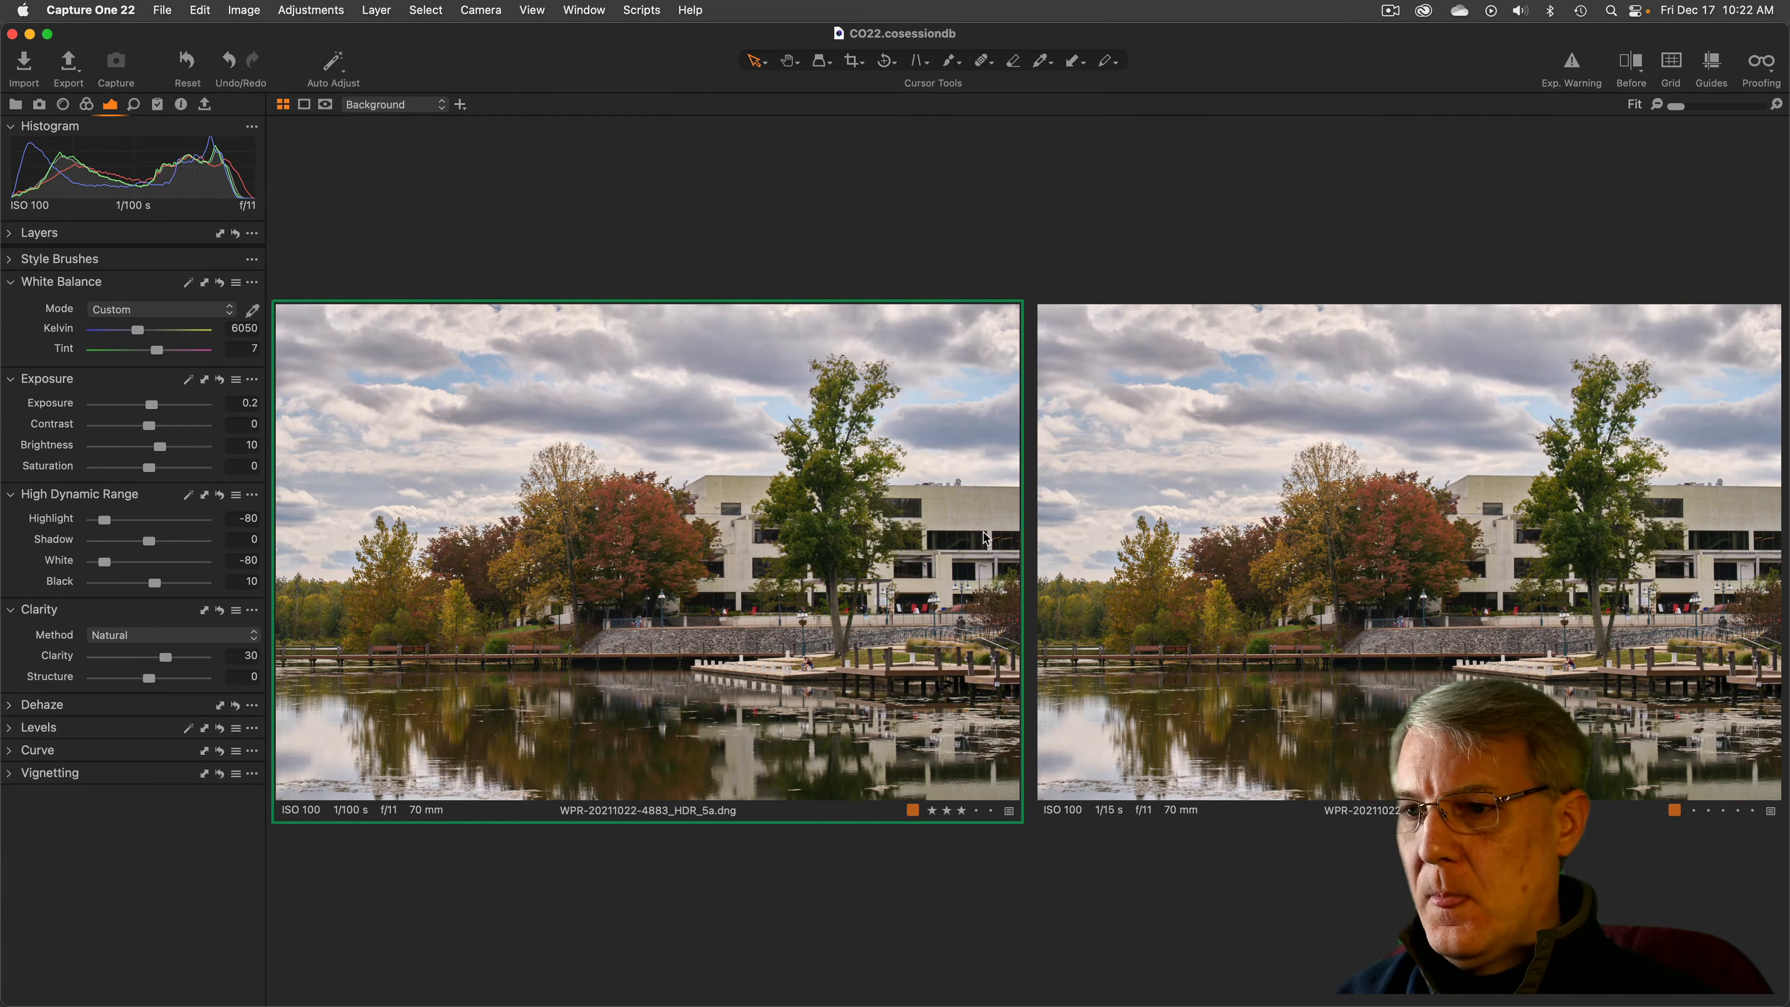
# Show the HDR_5a image on its own with exposure warnings turned on
pyautogui.press('super+alt+v')
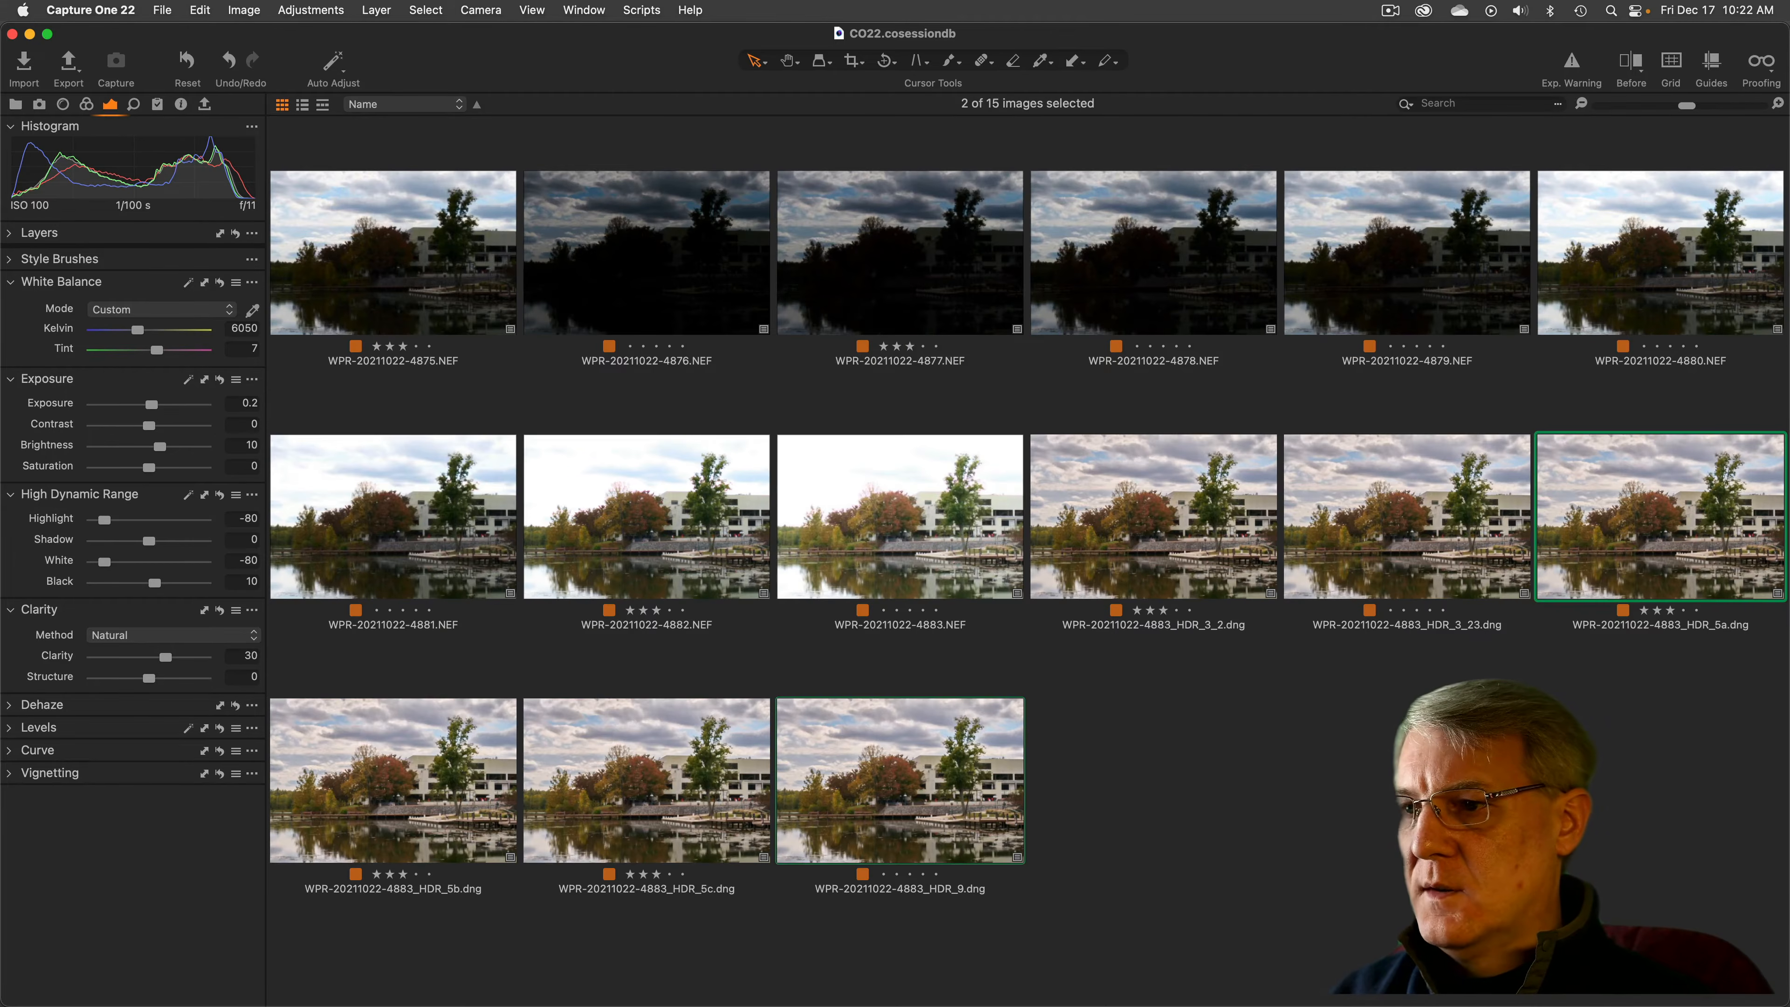
pyautogui.click(1661, 502)
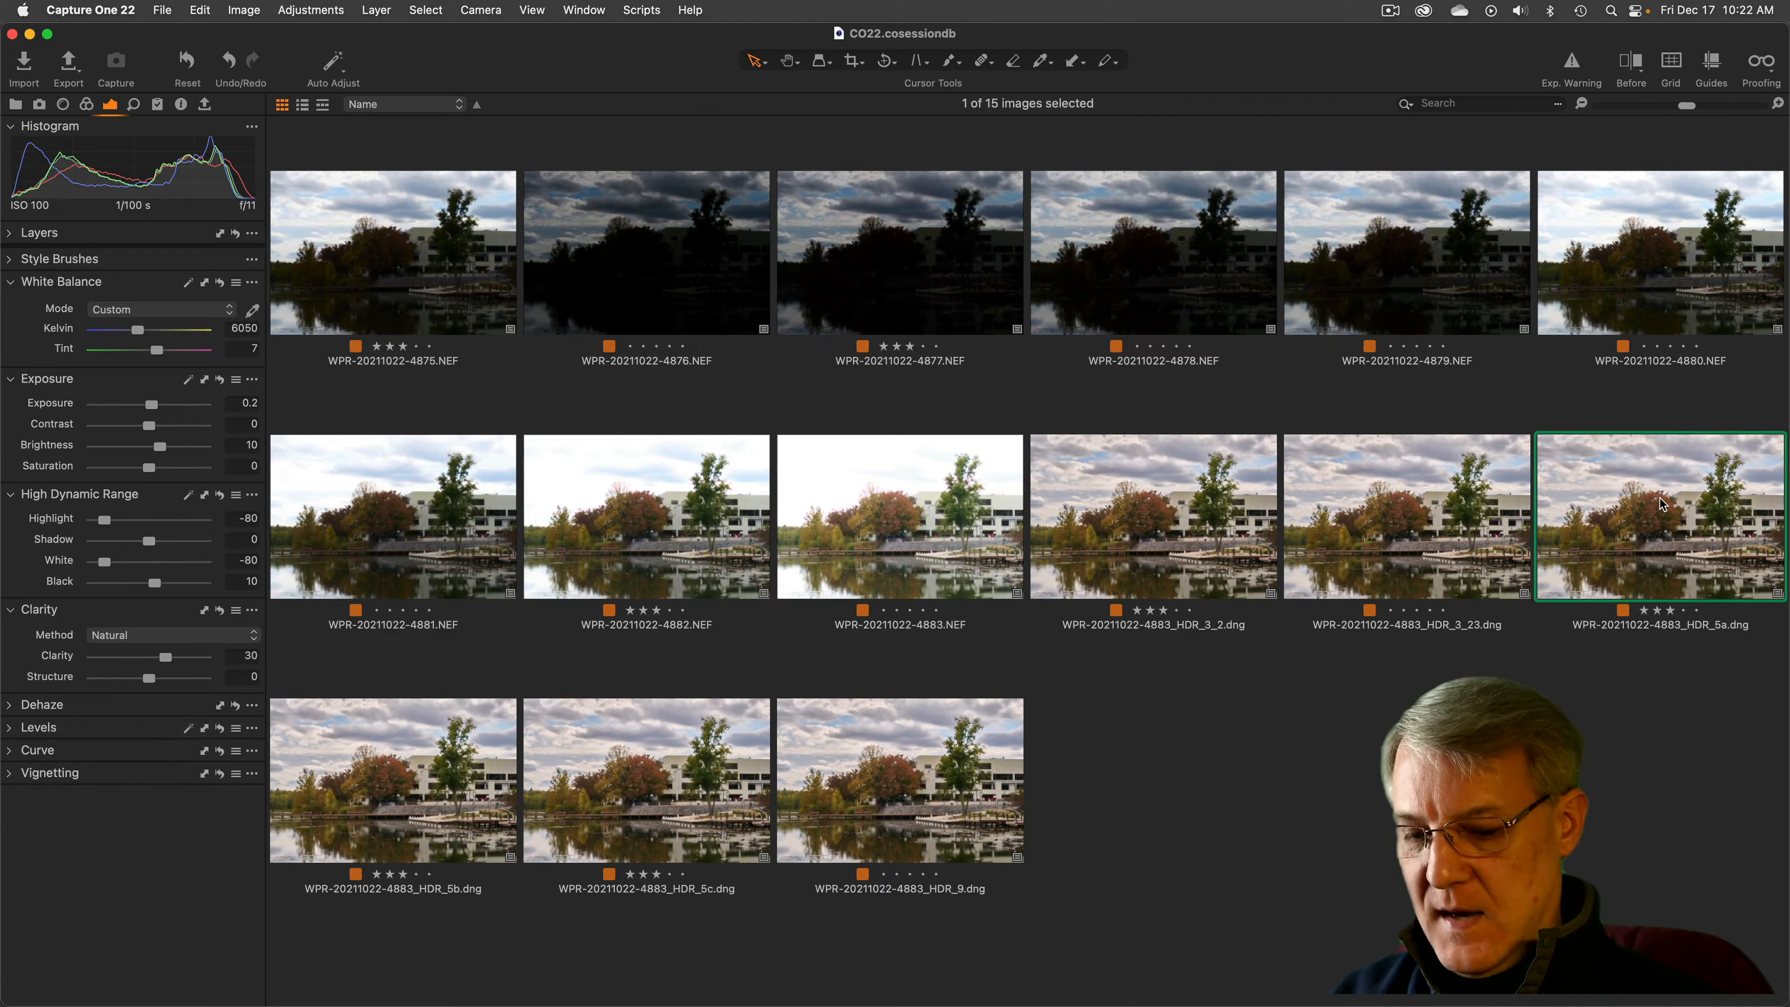
pyautogui.press('super+alt+v')
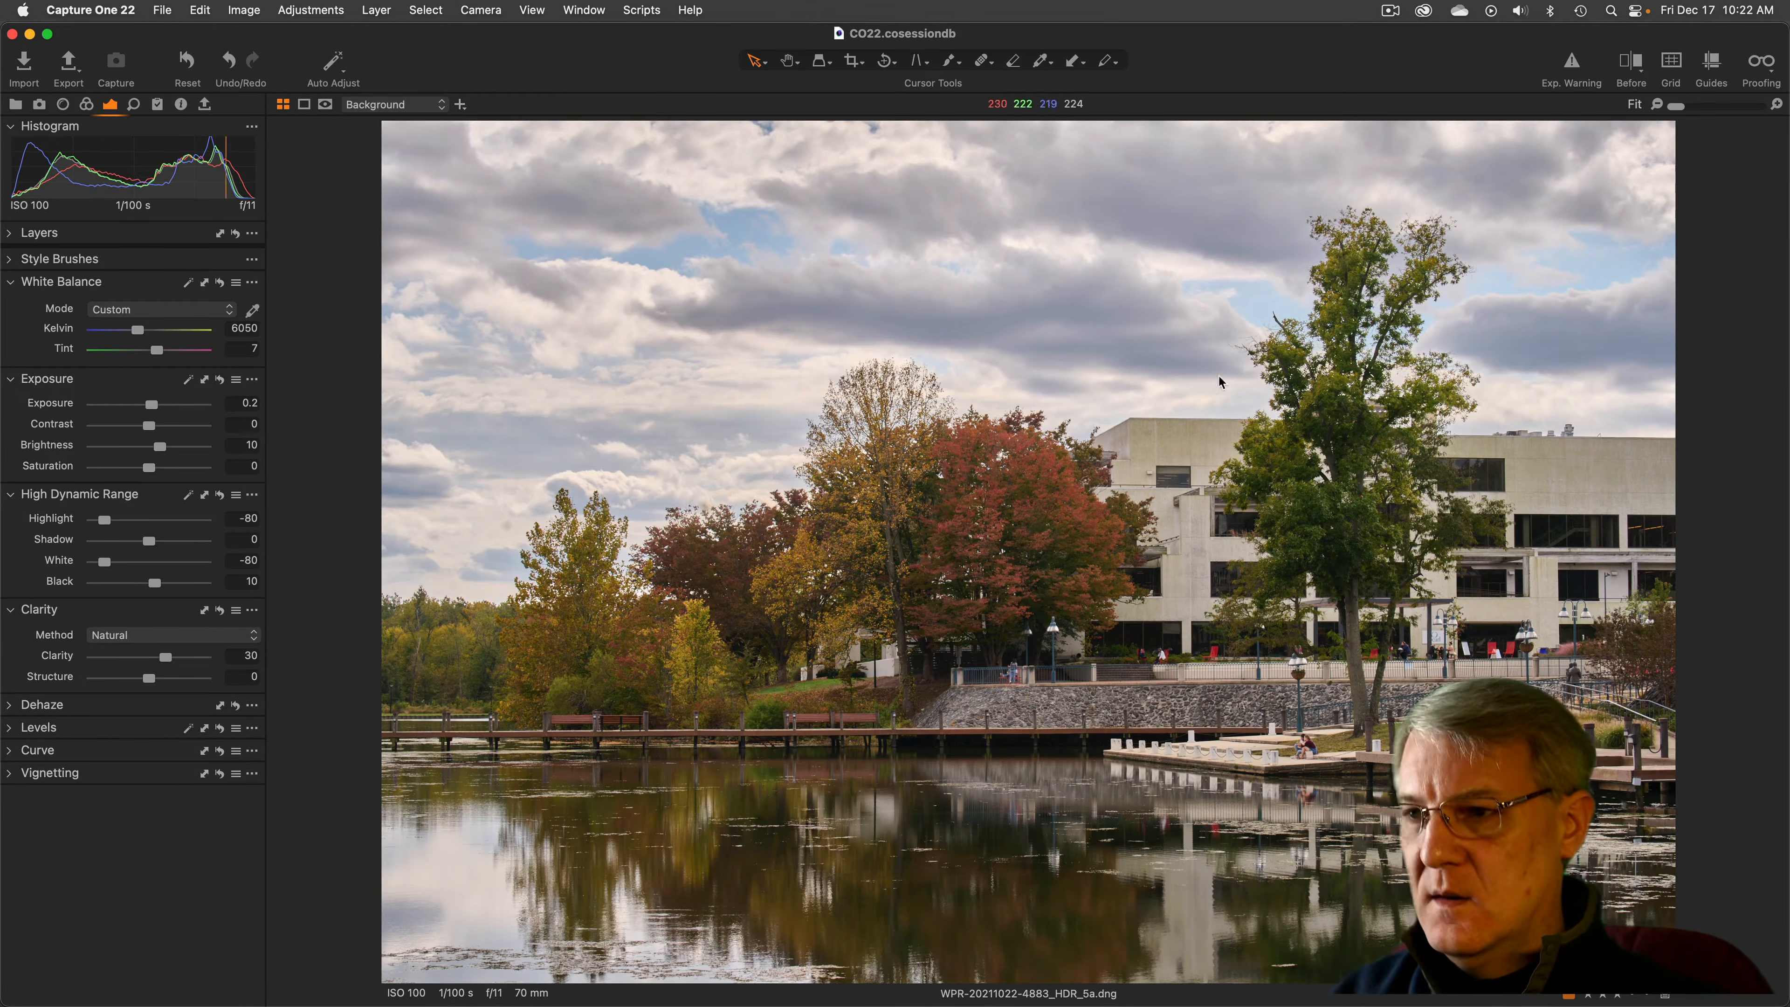
pyautogui.click(1573, 64)
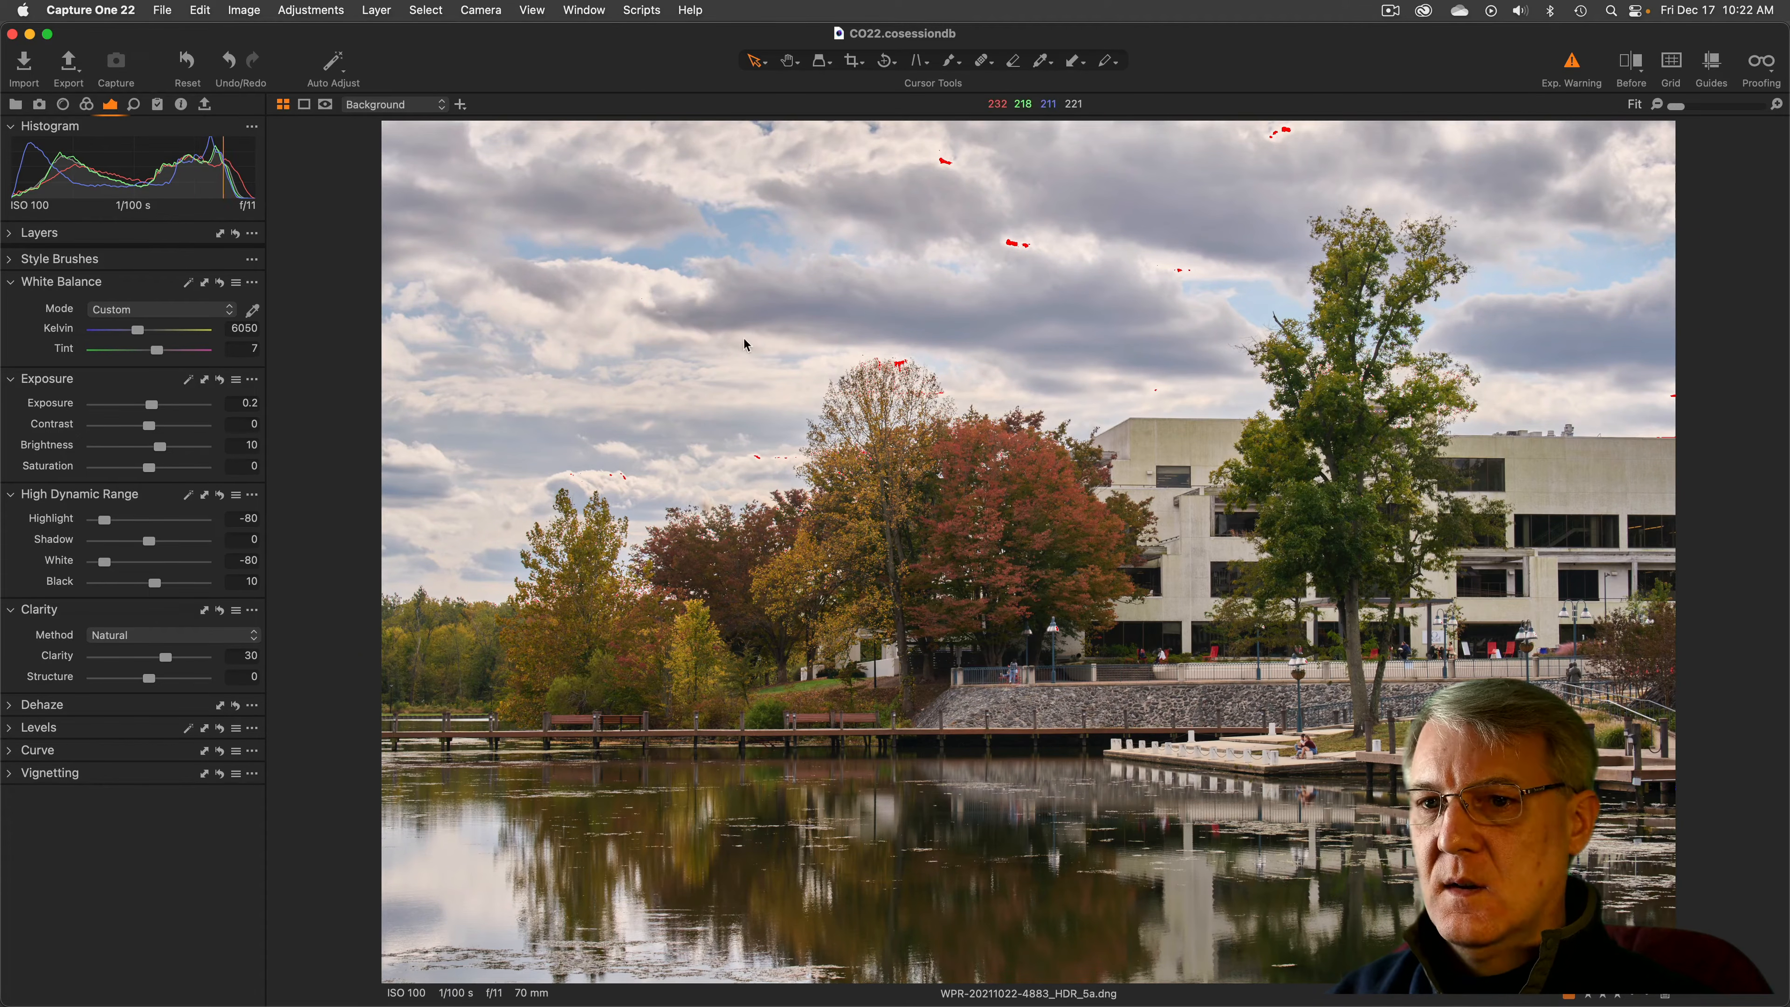
# Add HDR_9 to the selection and compare its exposure warnings and histogram side by side with HDR_5a
pyautogui.press('alt+super+n')
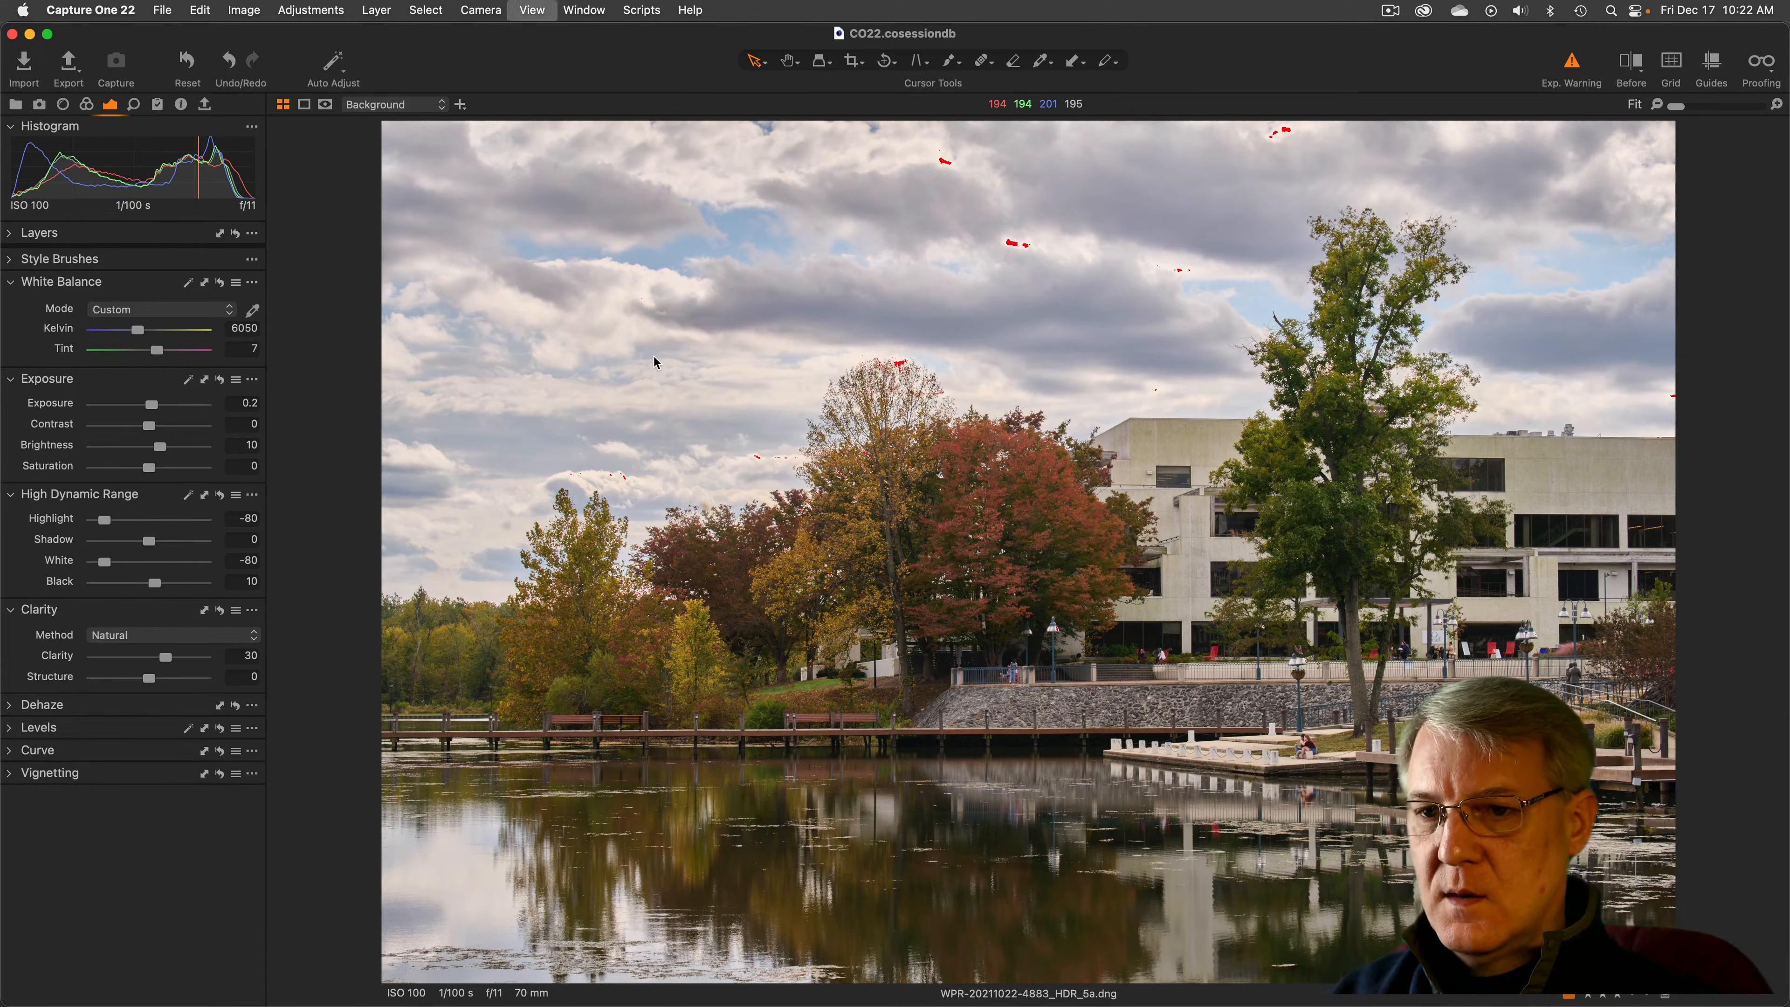
pyautogui.keyDown('super'); pyautogui.click(919, 790); pyautogui.keyUp('super')
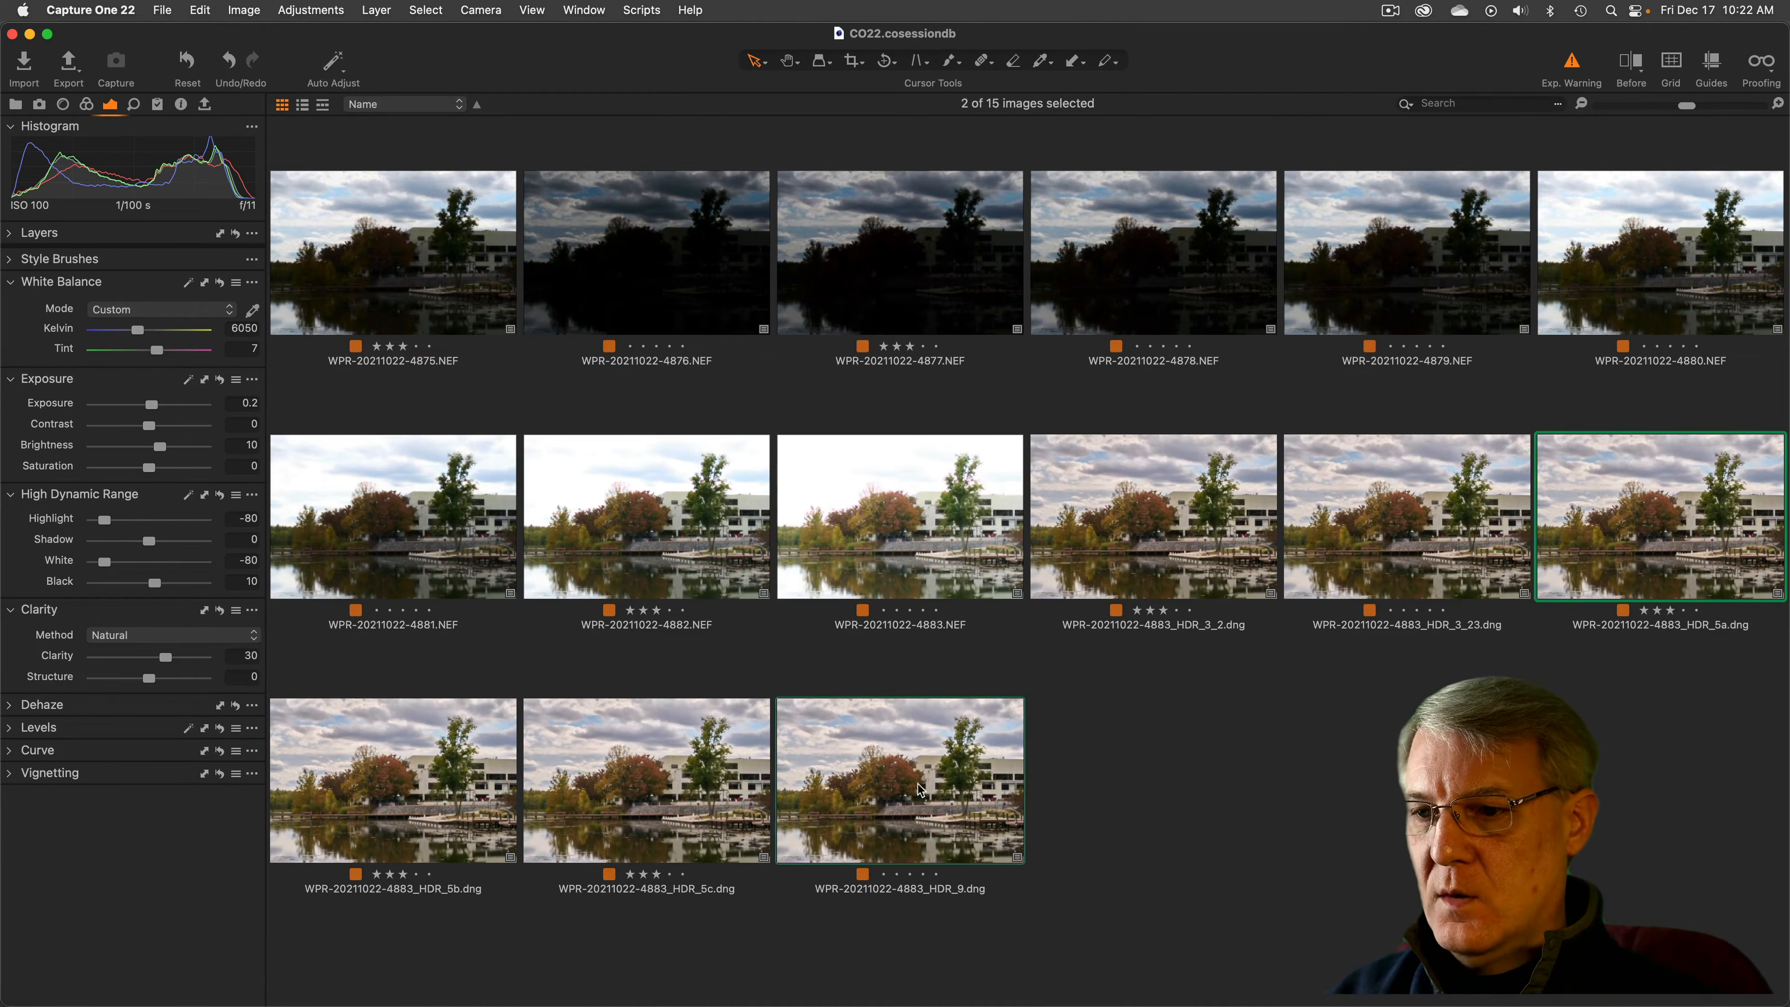
pyautogui.press('alt+super+n')
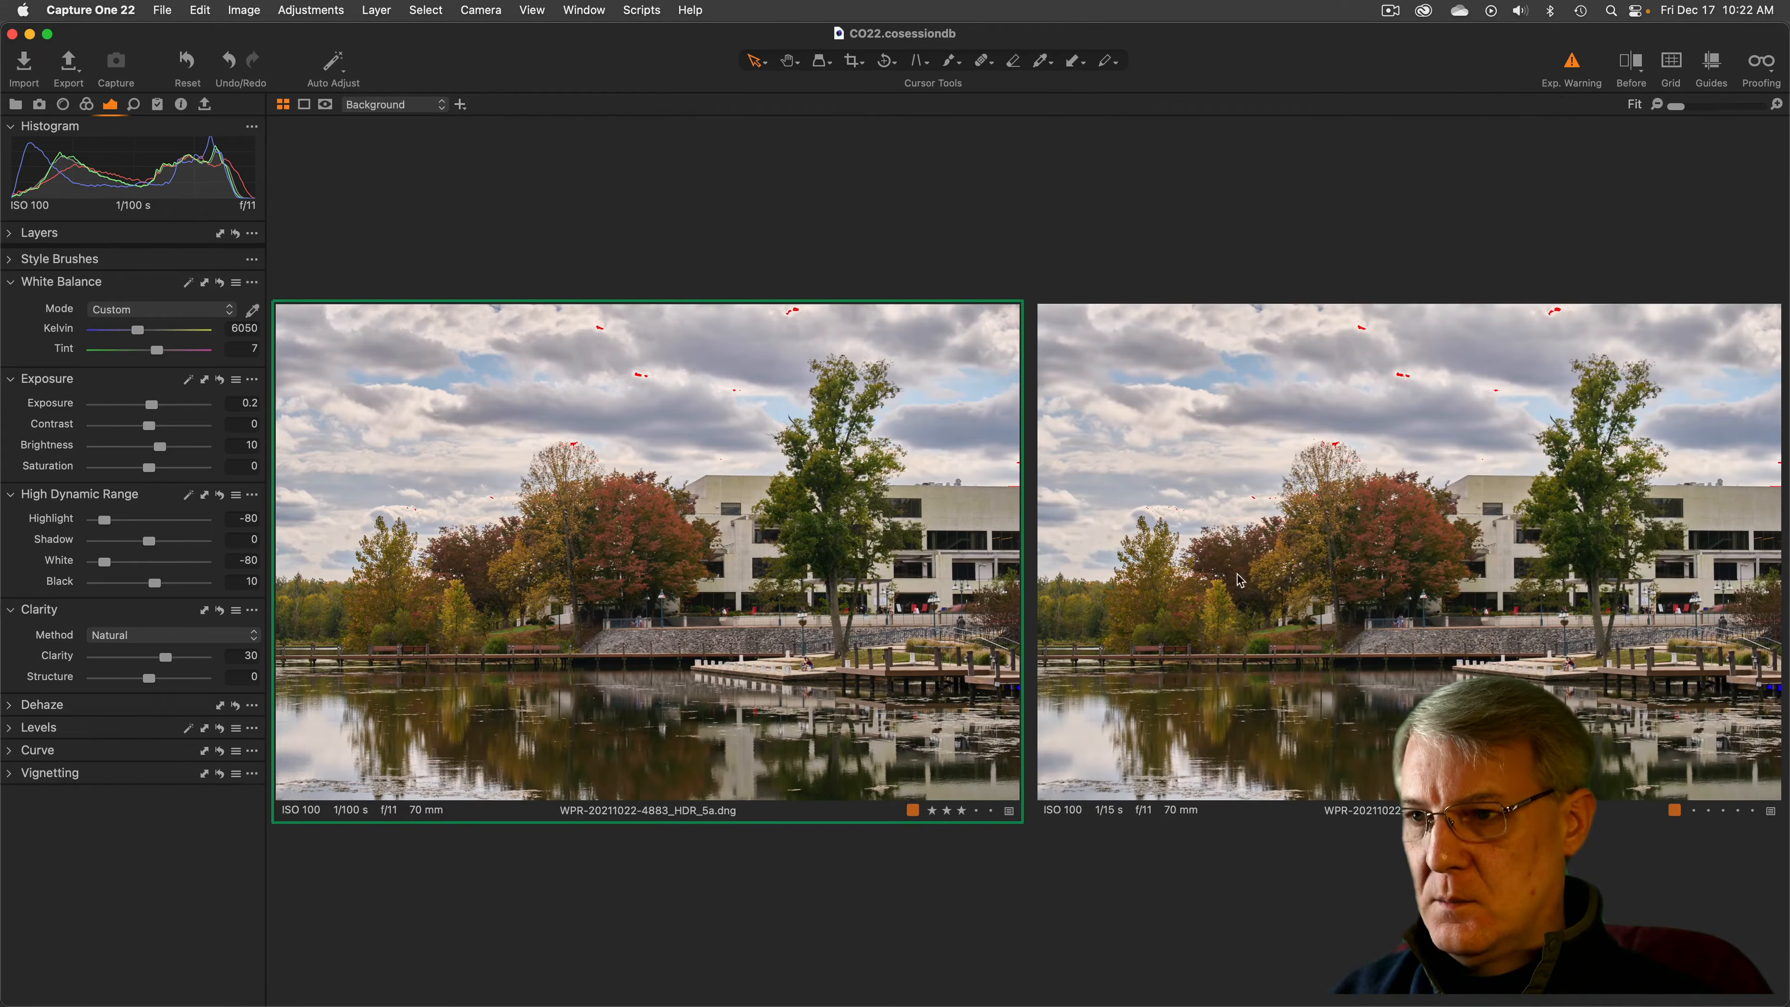
pyautogui.click(1313, 519)
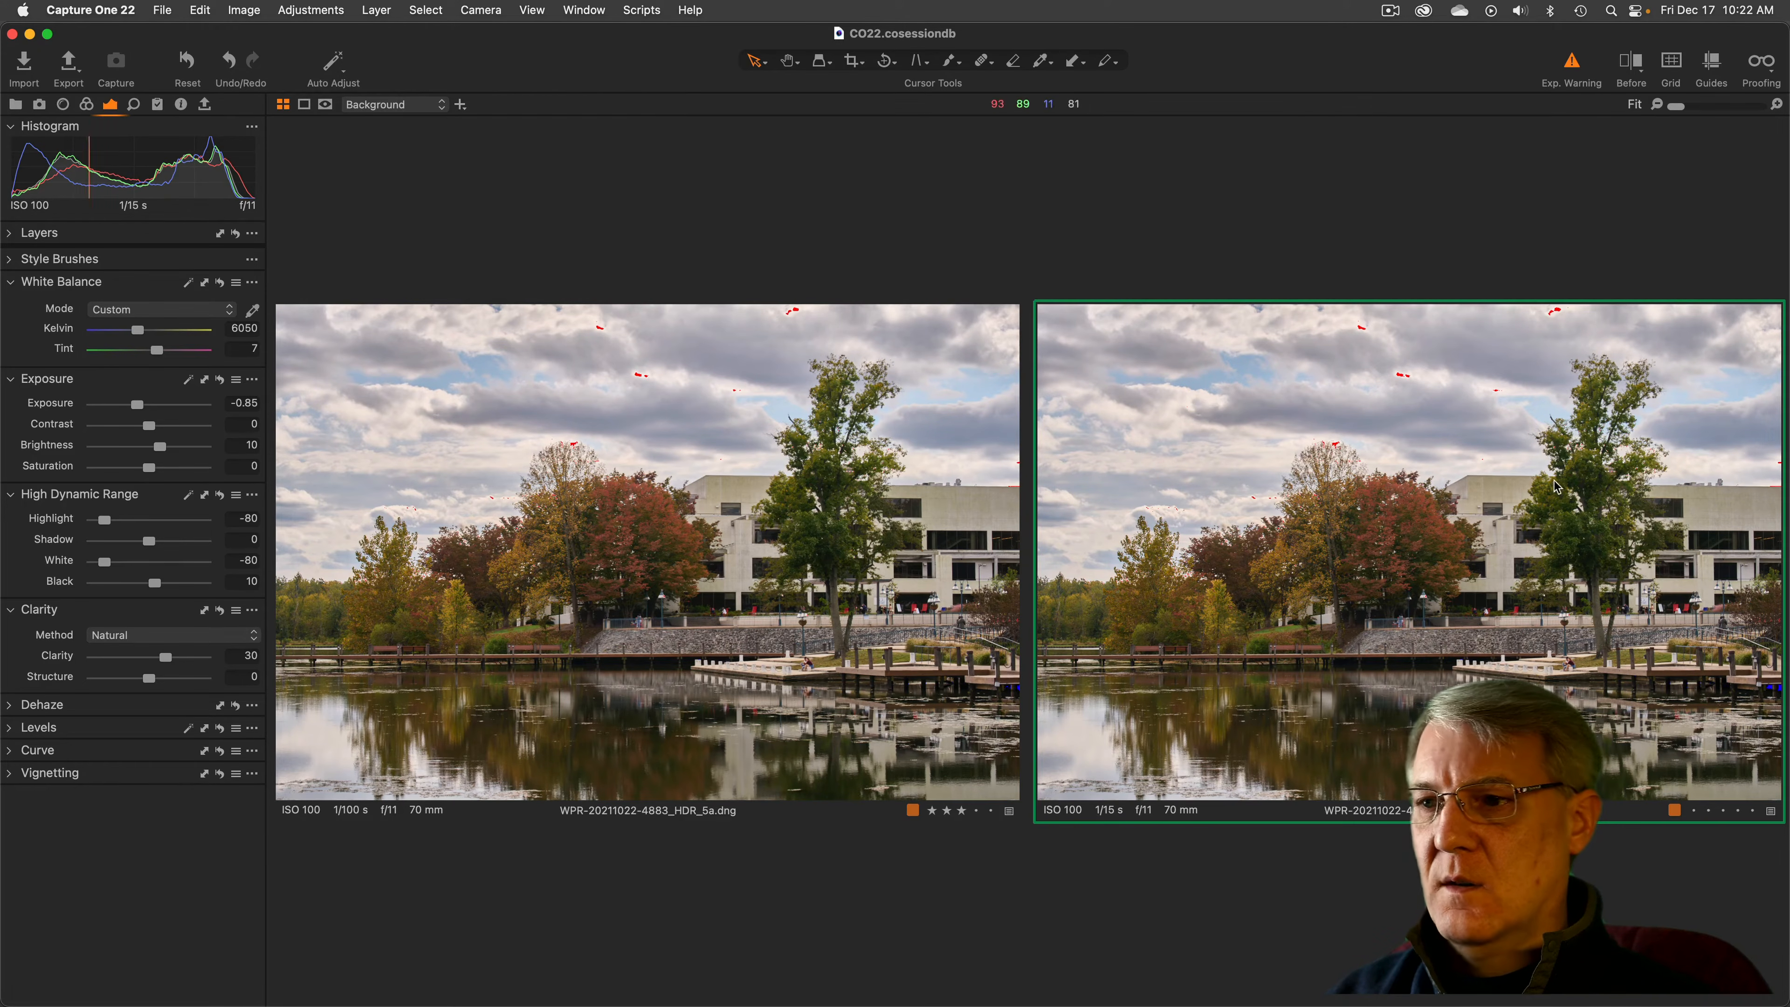
pyautogui.click(733, 448)
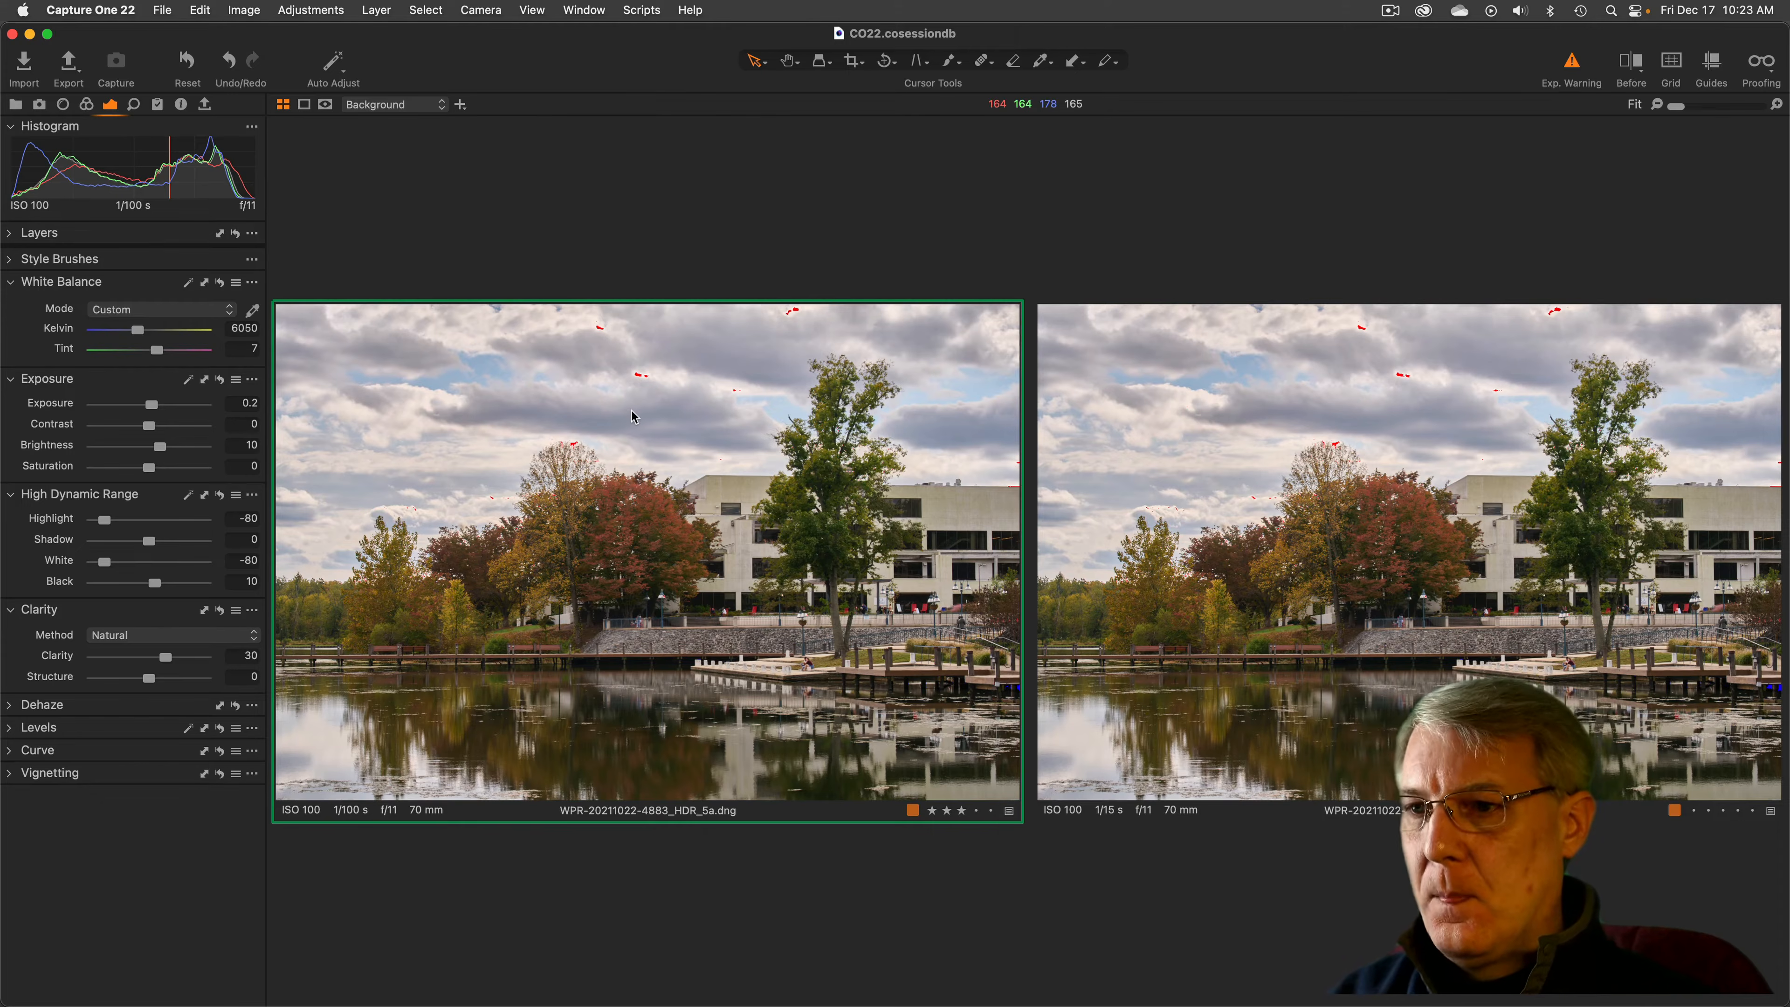
# Show the unadjusted before views of HDR_5a and HDR_9 side by side with exposure warnings on
pyautogui.press('super+alt+v')
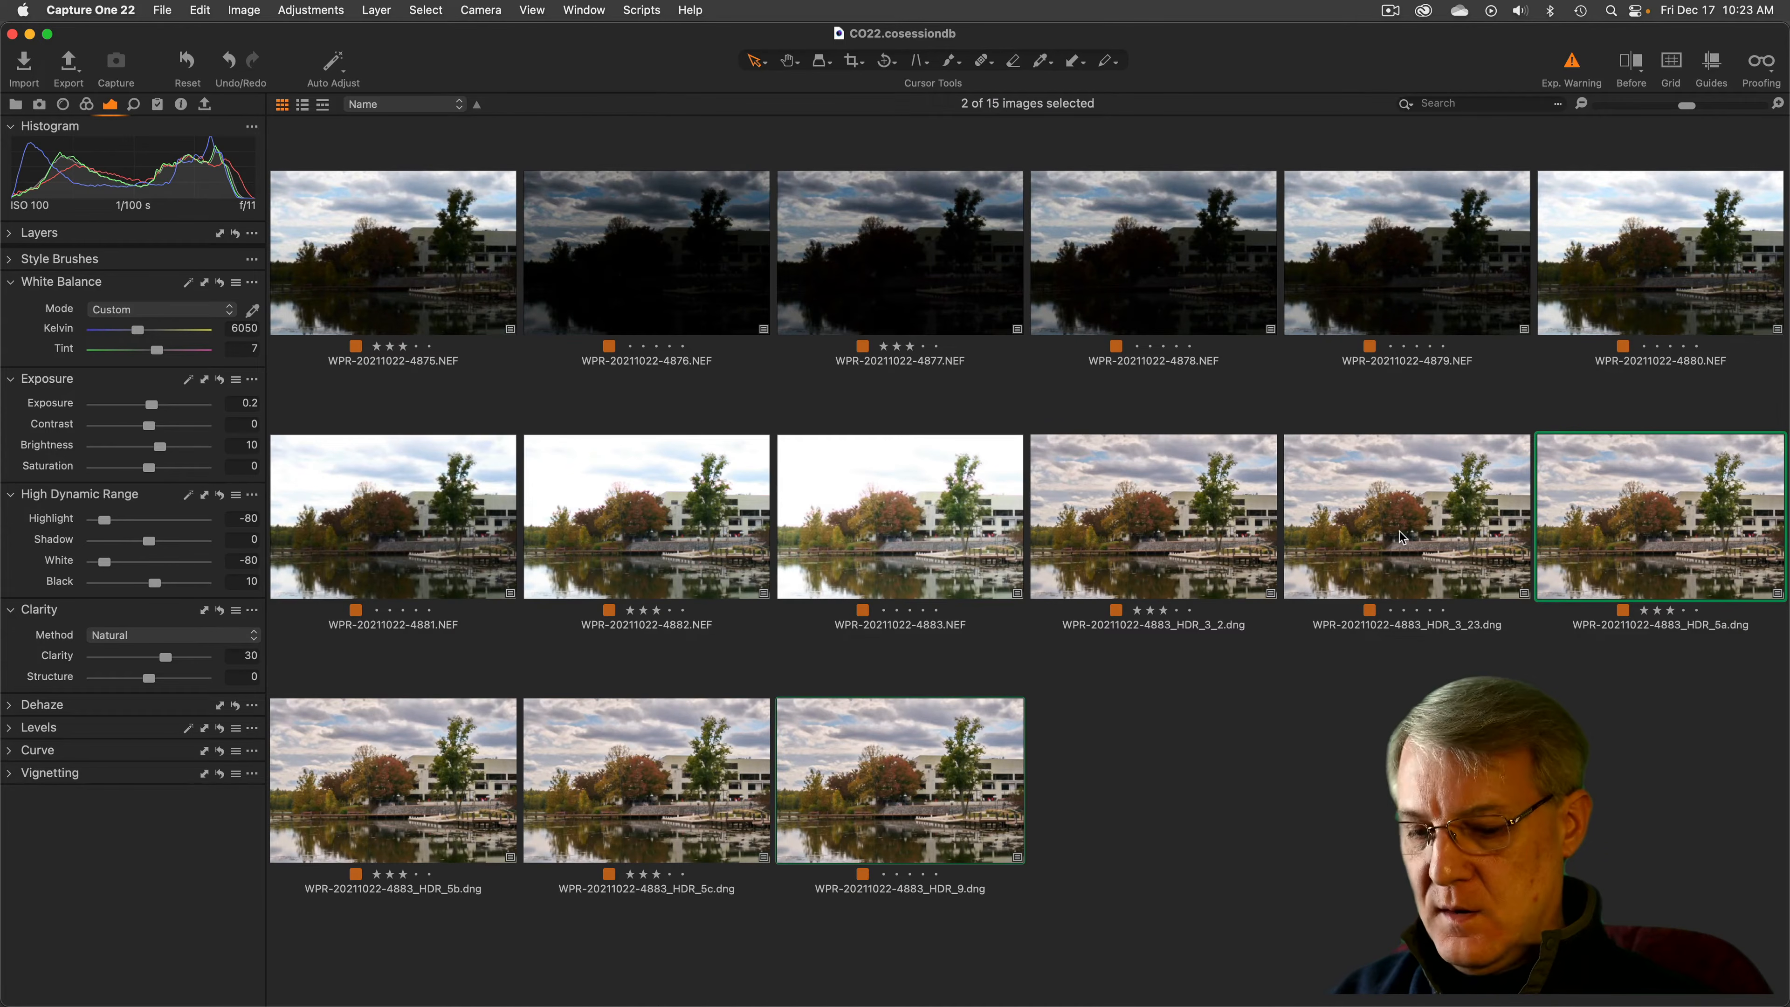
pyautogui.press('super+alt+v')
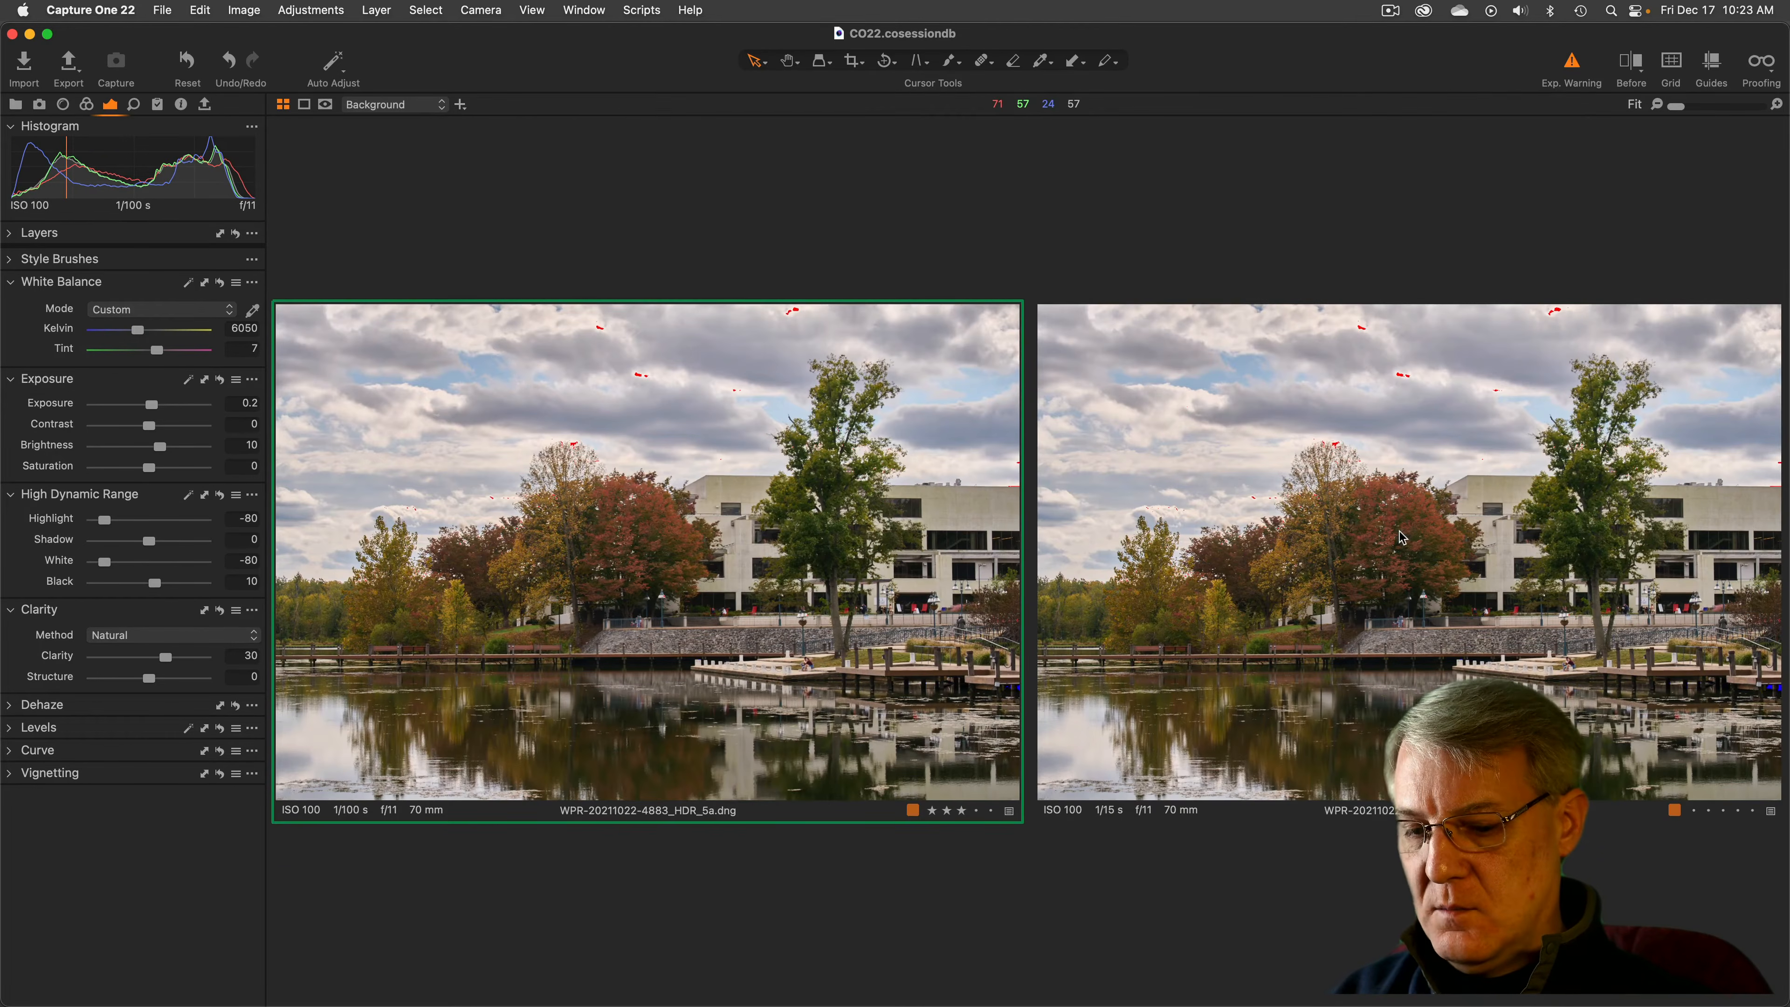
pyautogui.press('y')
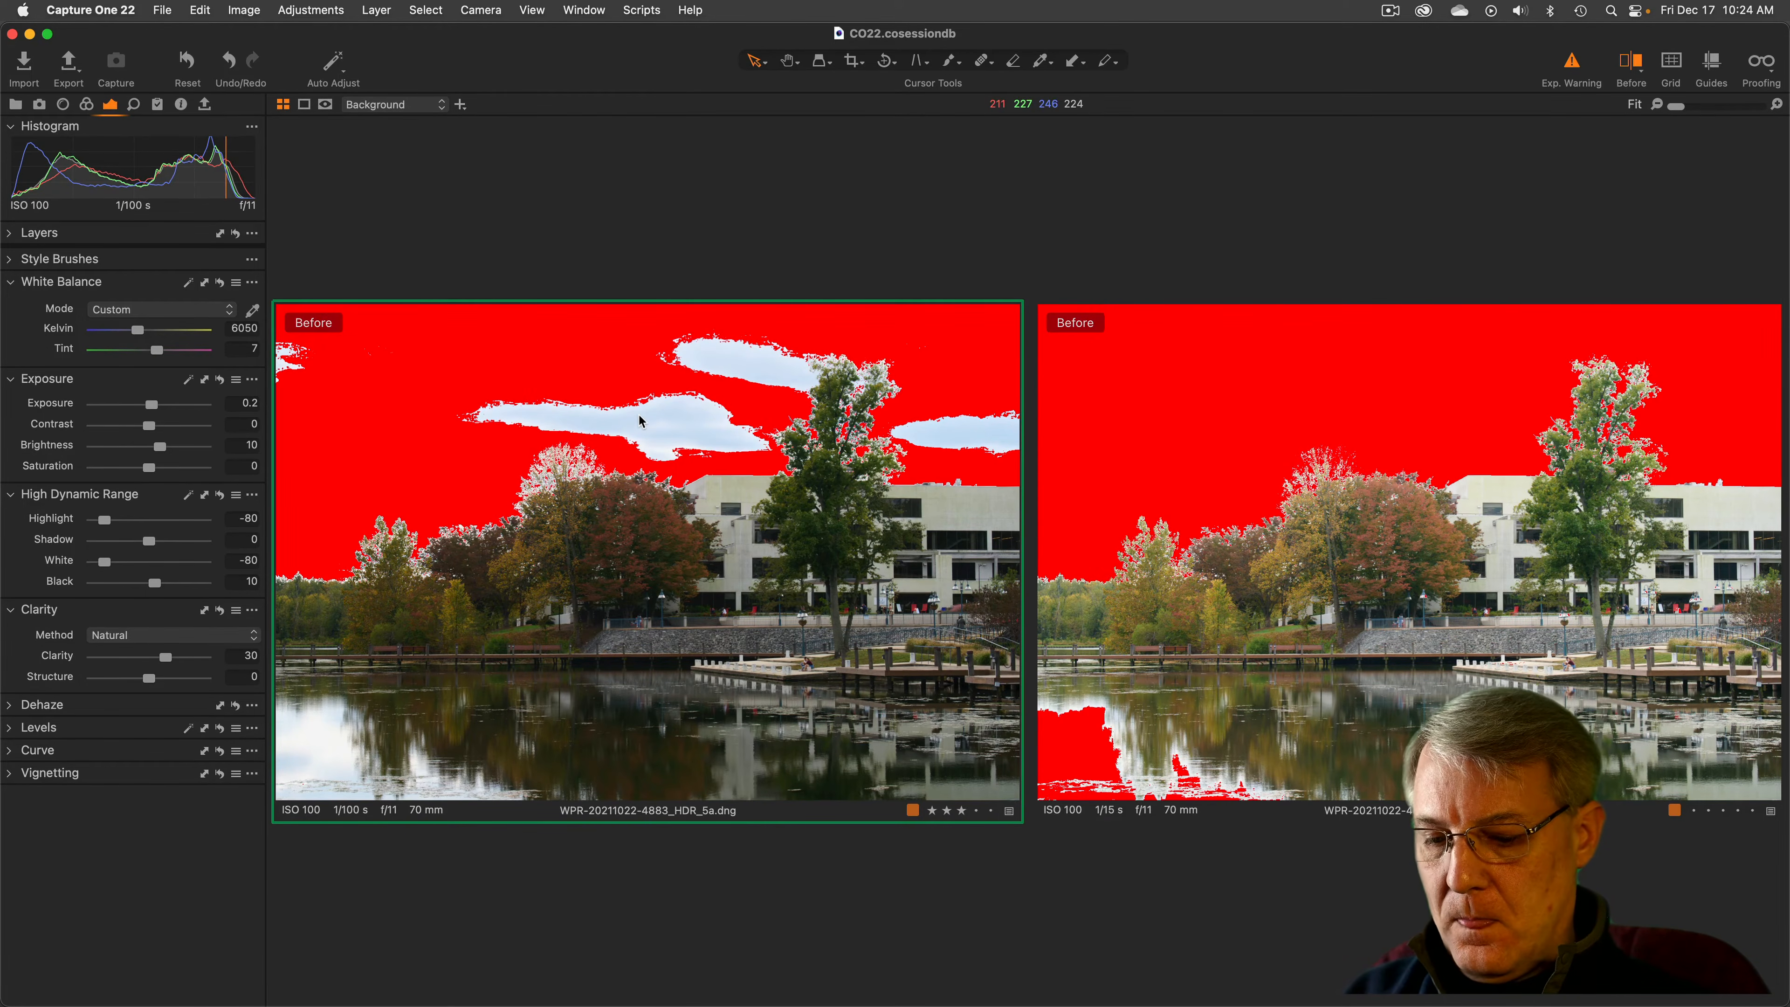
# Return to the thumbnail overview, clear the selection and select the merged image HDR_5b alone
pyautogui.press('alt+super+v')
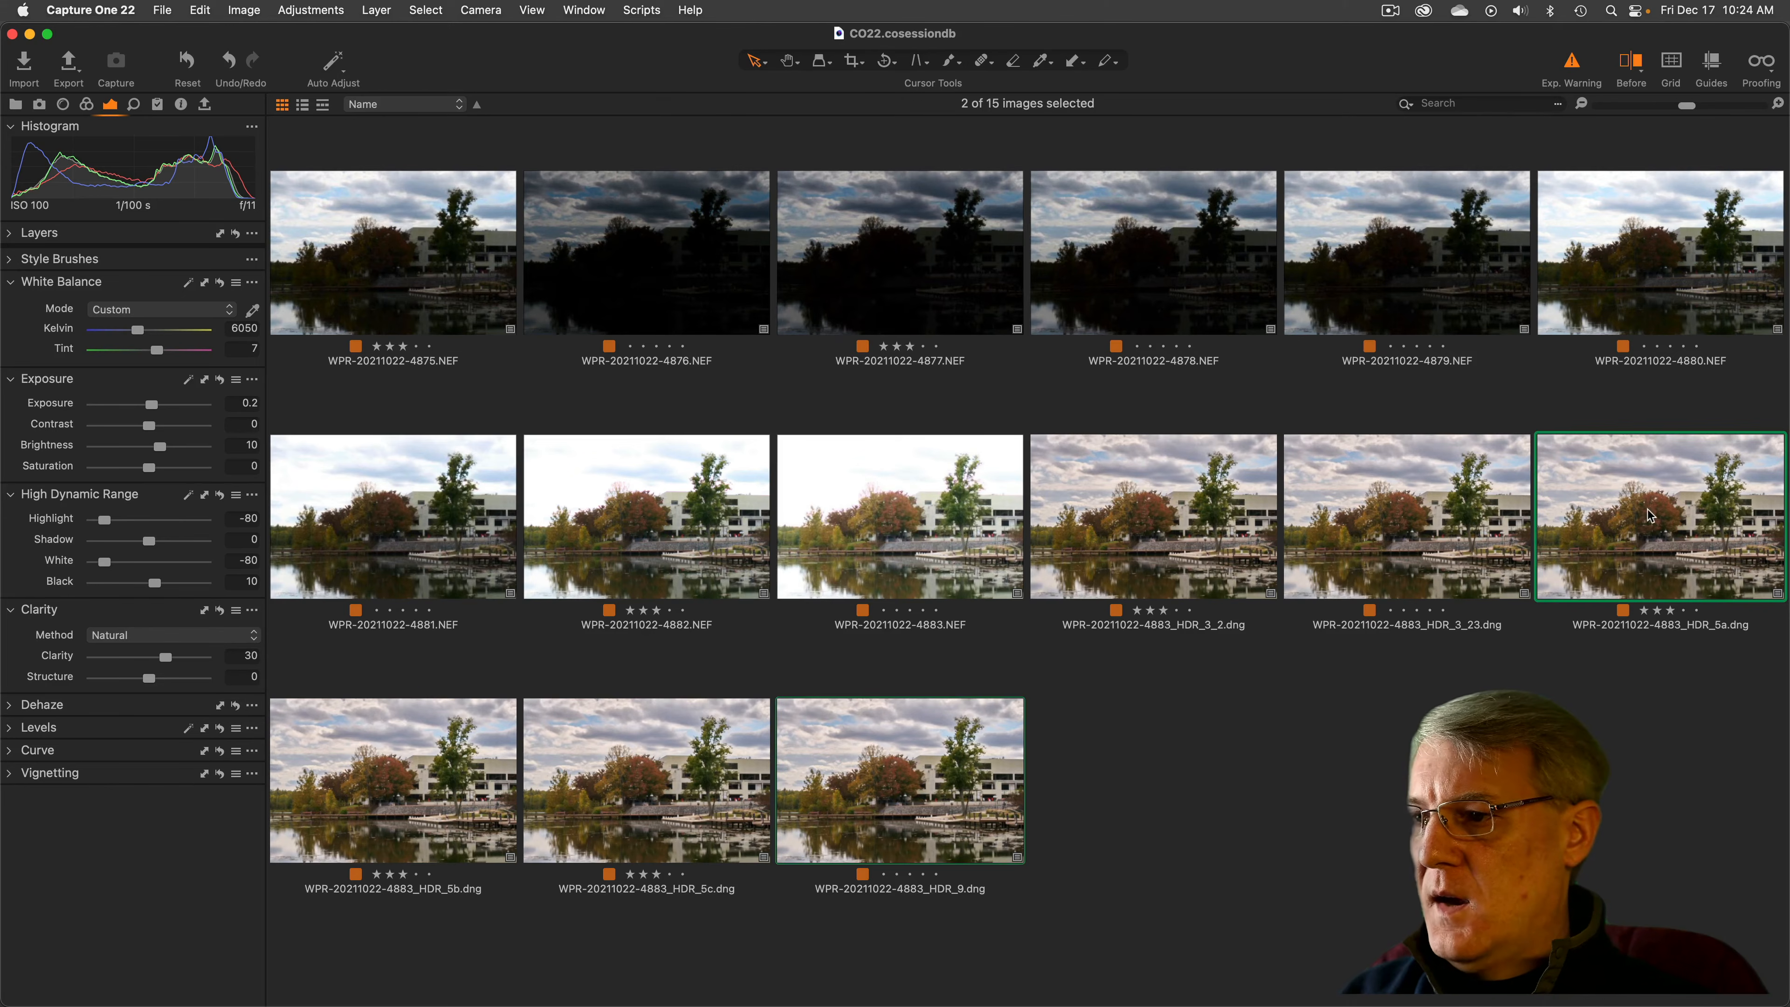
pyautogui.press('super+d')
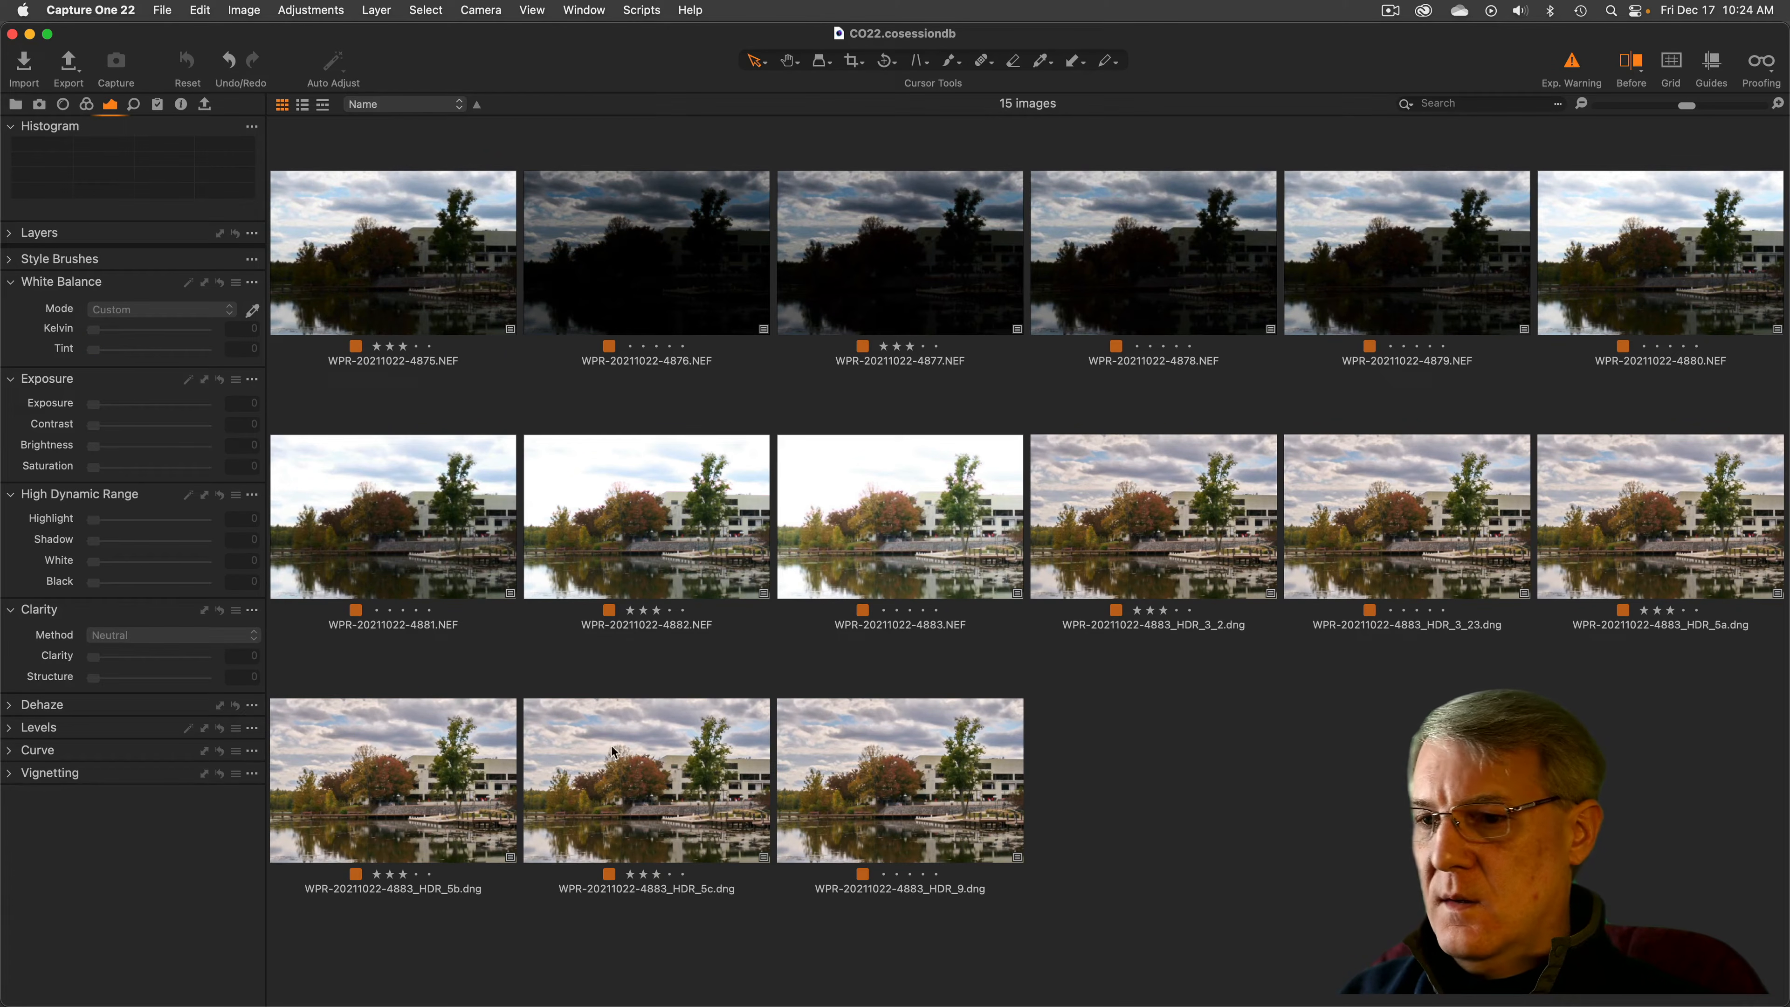
pyautogui.click(436, 763)
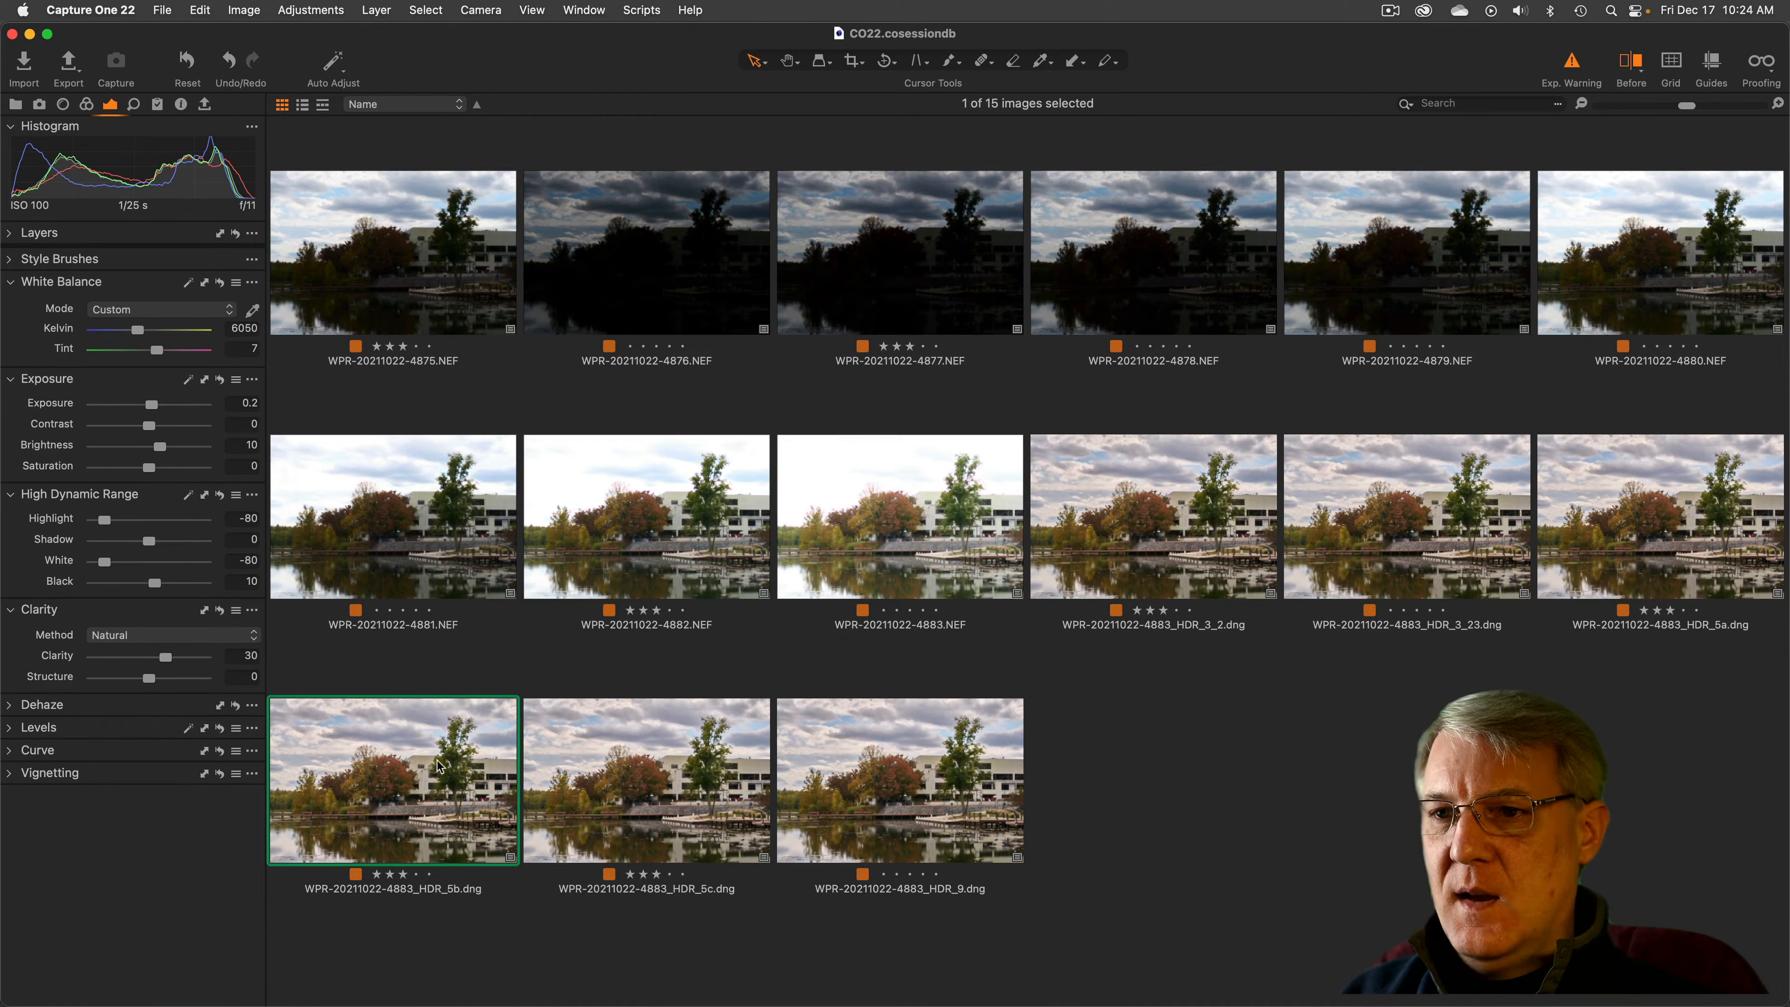
pyautogui.click(452, 275)
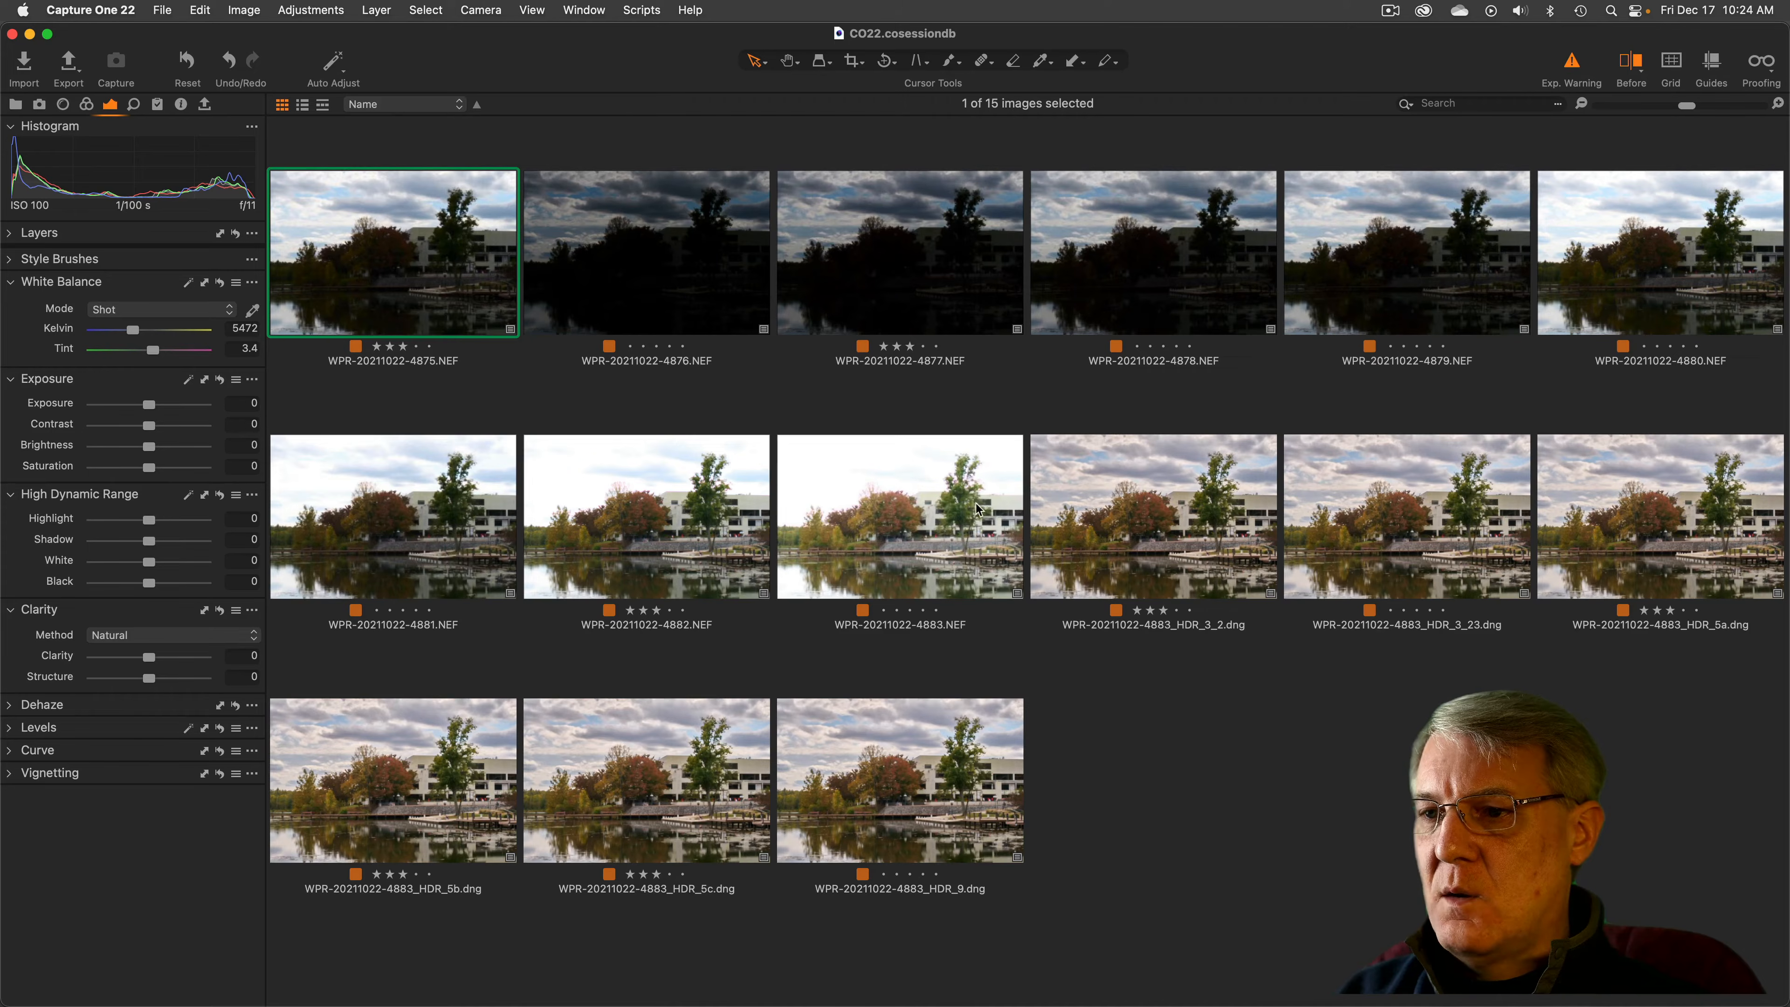
pyautogui.keyDown('super'); pyautogui.click(894, 504); pyautogui.keyUp('super')
pyautogui.keyDown('super'); pyautogui.click(444, 515); pyautogui.keyUp('super')
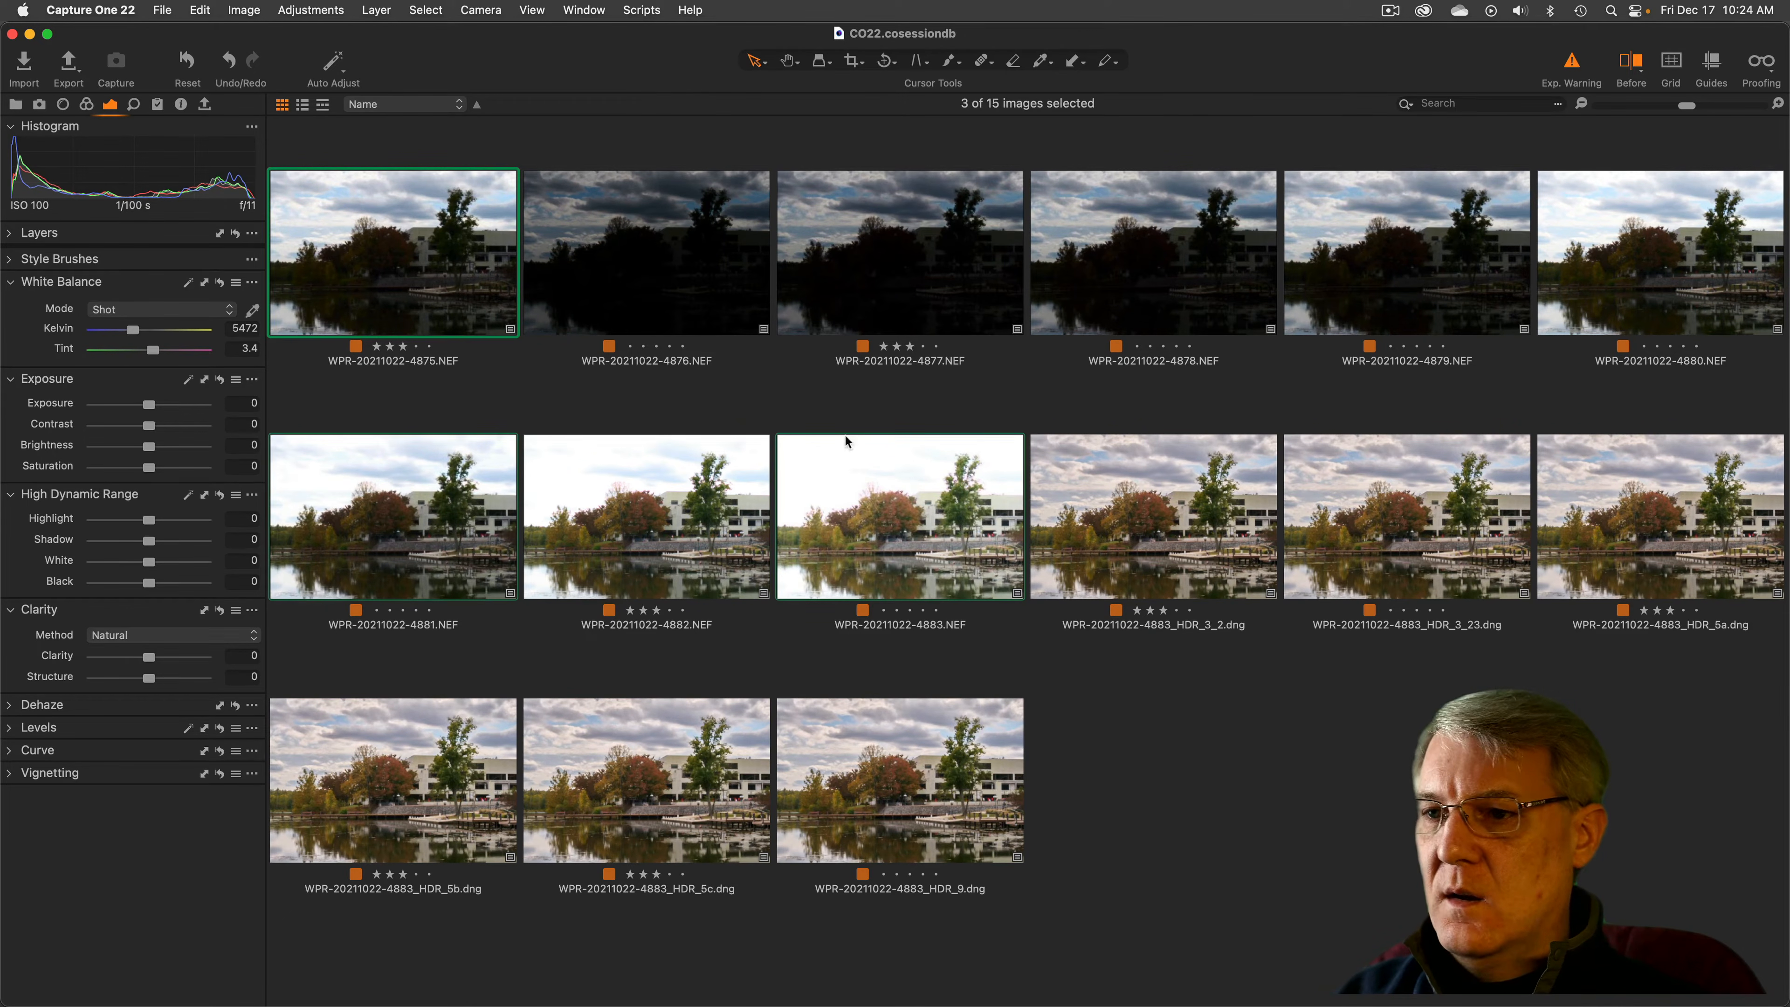
pyautogui.click(682, 390)
# Select the five bracketed source frames 4875, 4876, 4878, 4880 and 4882
pyautogui.click(496, 277)
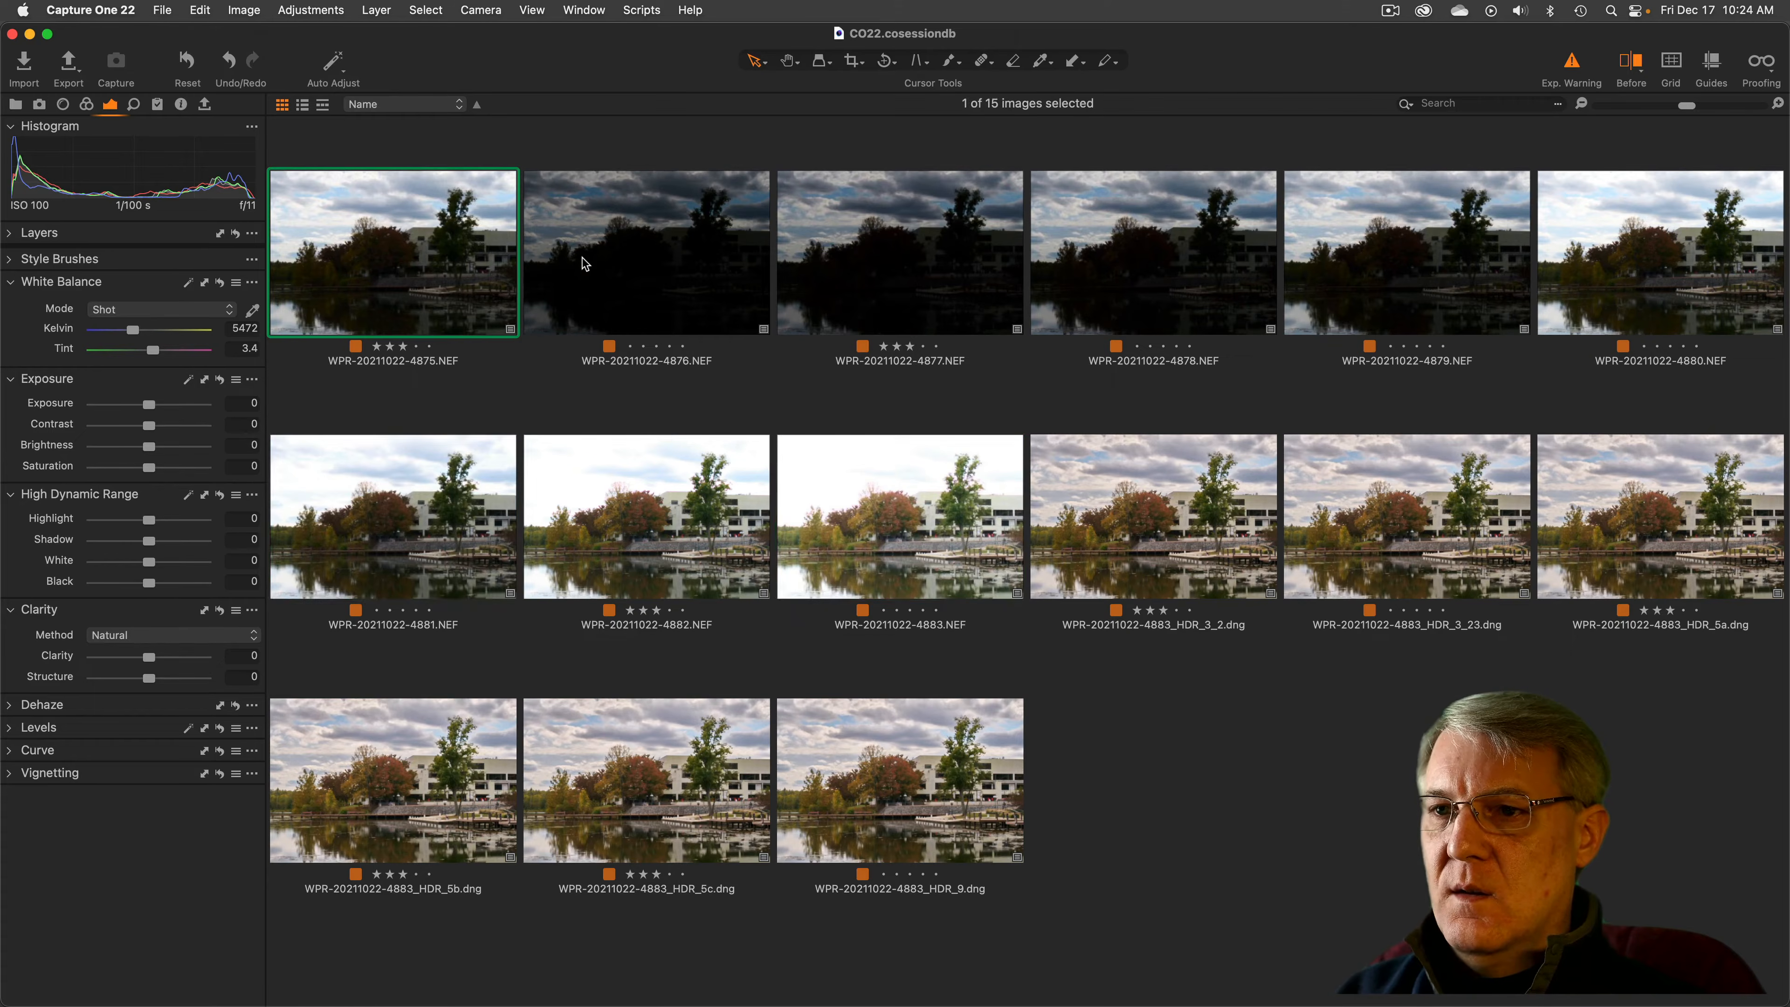
pyautogui.keyDown('super'); pyautogui.click(584, 264); pyautogui.keyUp('super')
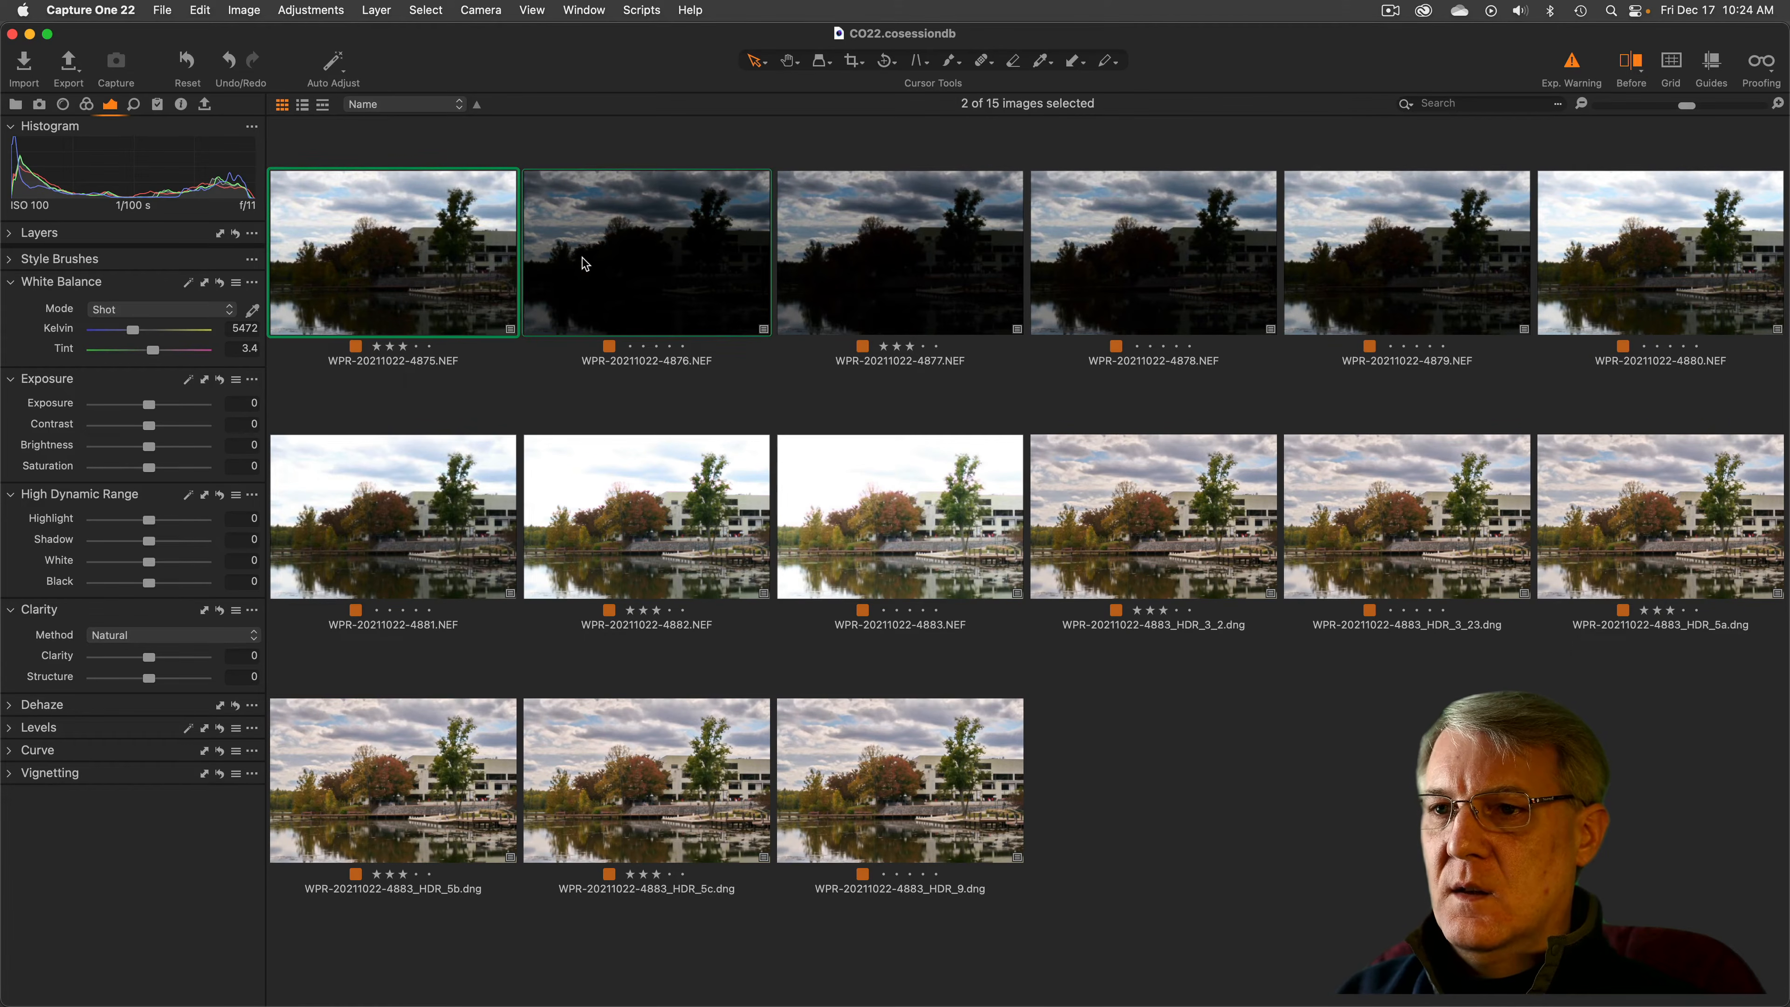
pyautogui.keyDown('super'); pyautogui.click(1124, 258); pyautogui.keyUp('super')
pyautogui.keyDown('super'); pyautogui.click(1644, 267); pyautogui.keyUp('super')
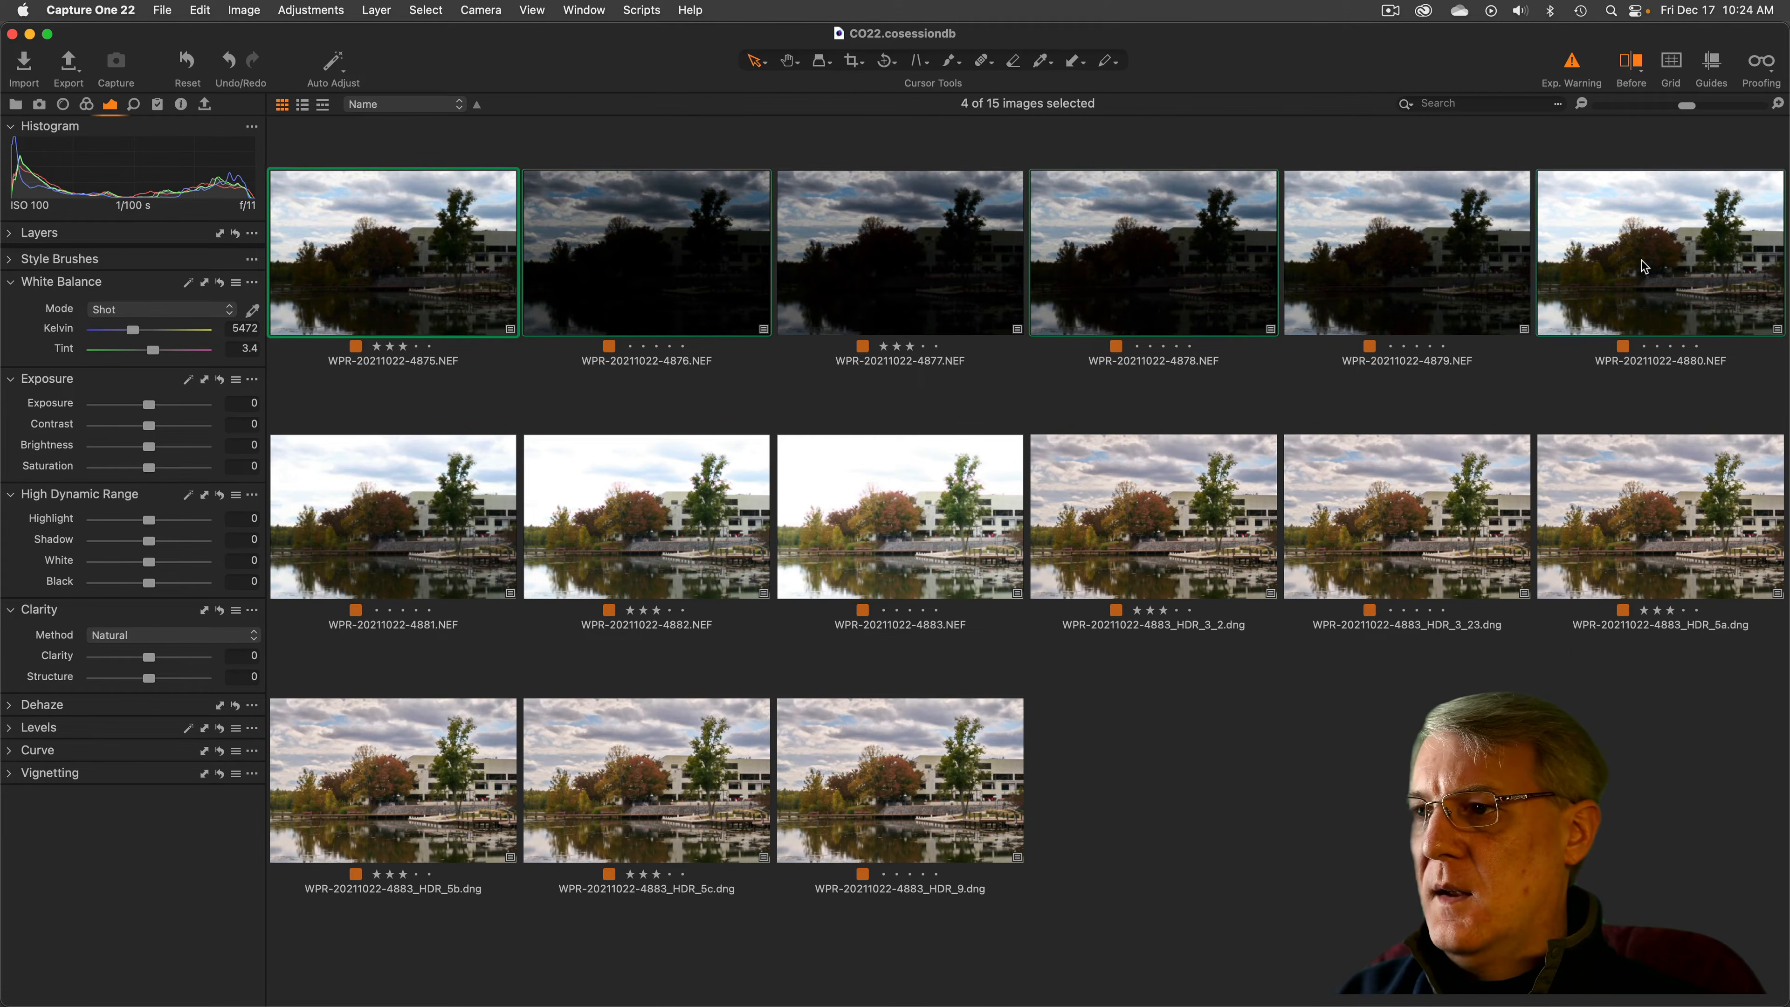
pyautogui.keyDown('super'); pyautogui.click(597, 517); pyautogui.keyUp('super')
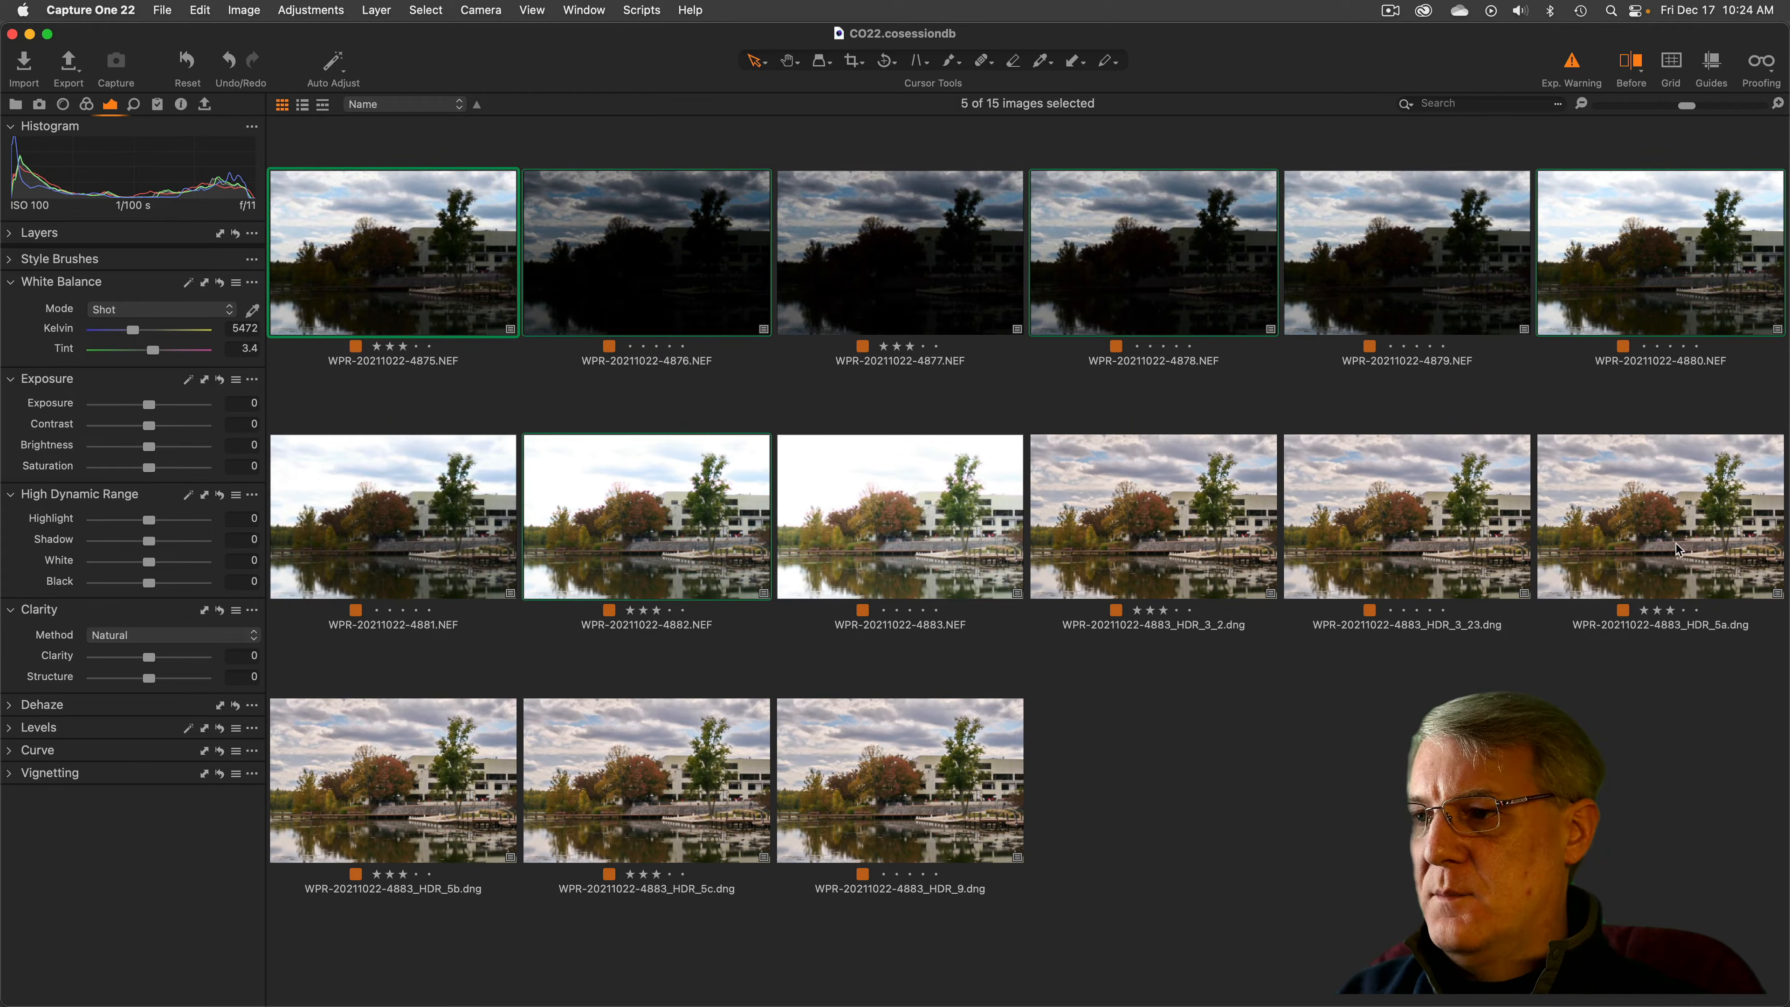
# Show HDR_5a and HDR_5b side by side with exposure warnings, first as before views and then with adjustments
pyautogui.click(449, 769)
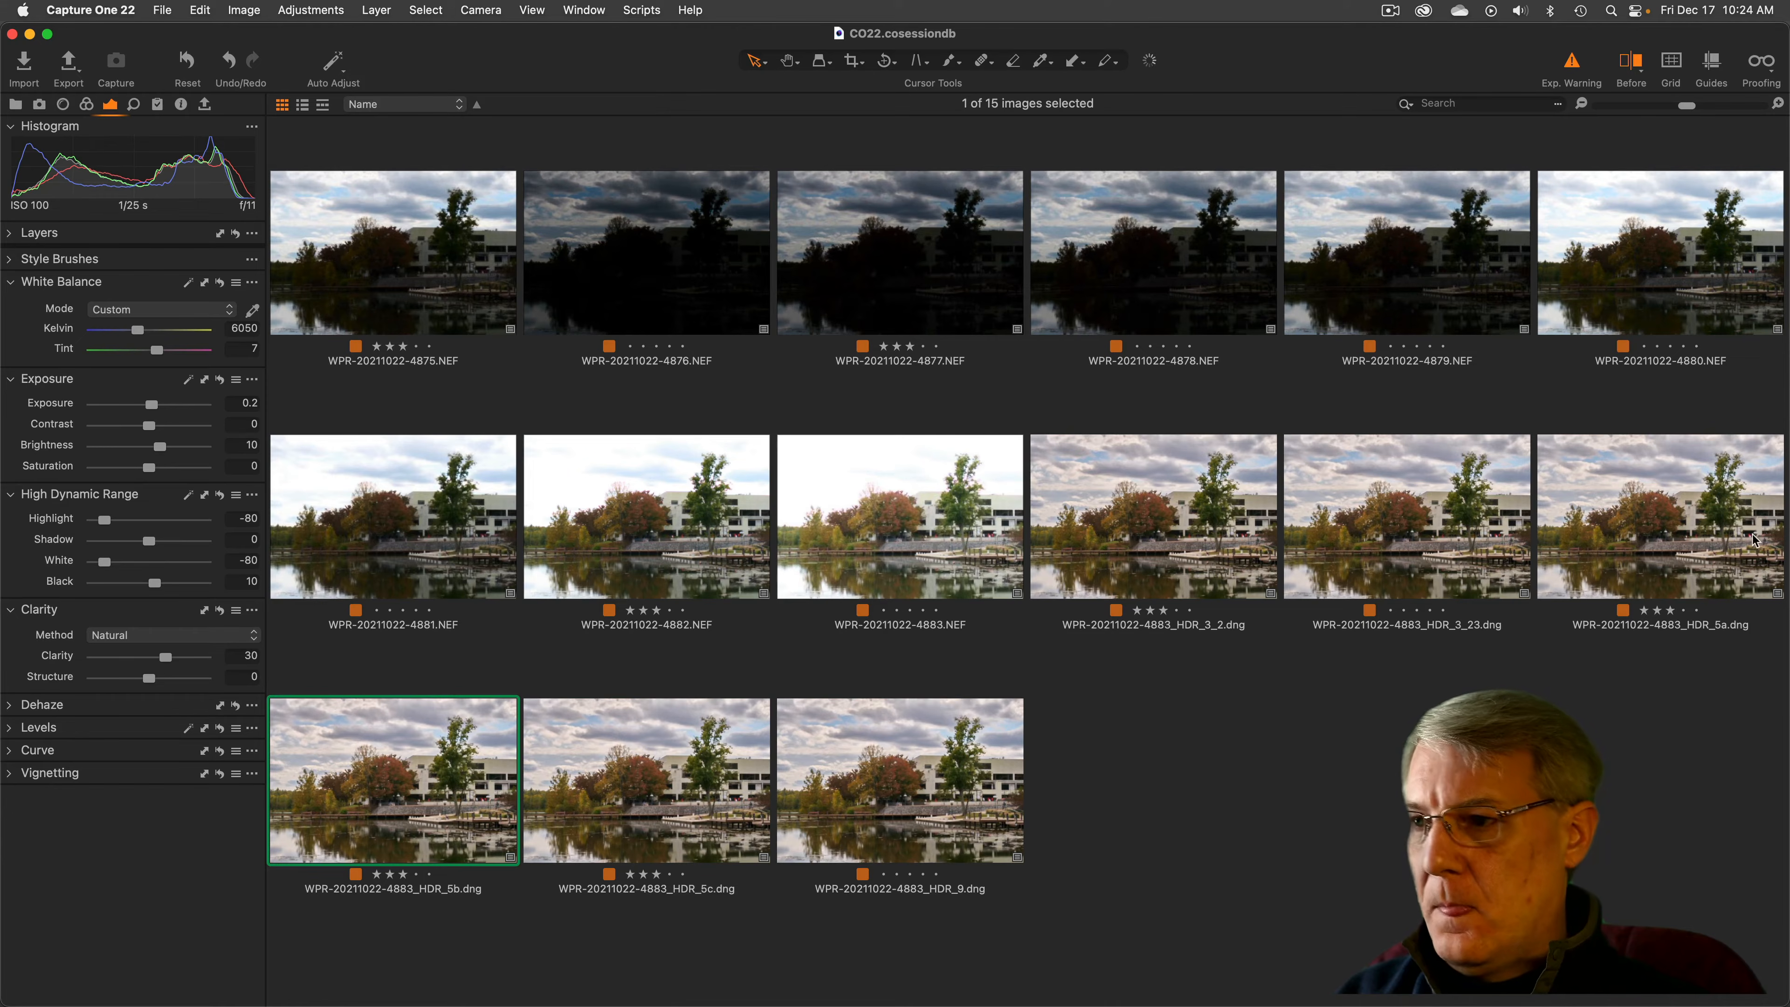
pyautogui.keyDown('super'); pyautogui.click(1649, 523); pyautogui.keyUp('super')
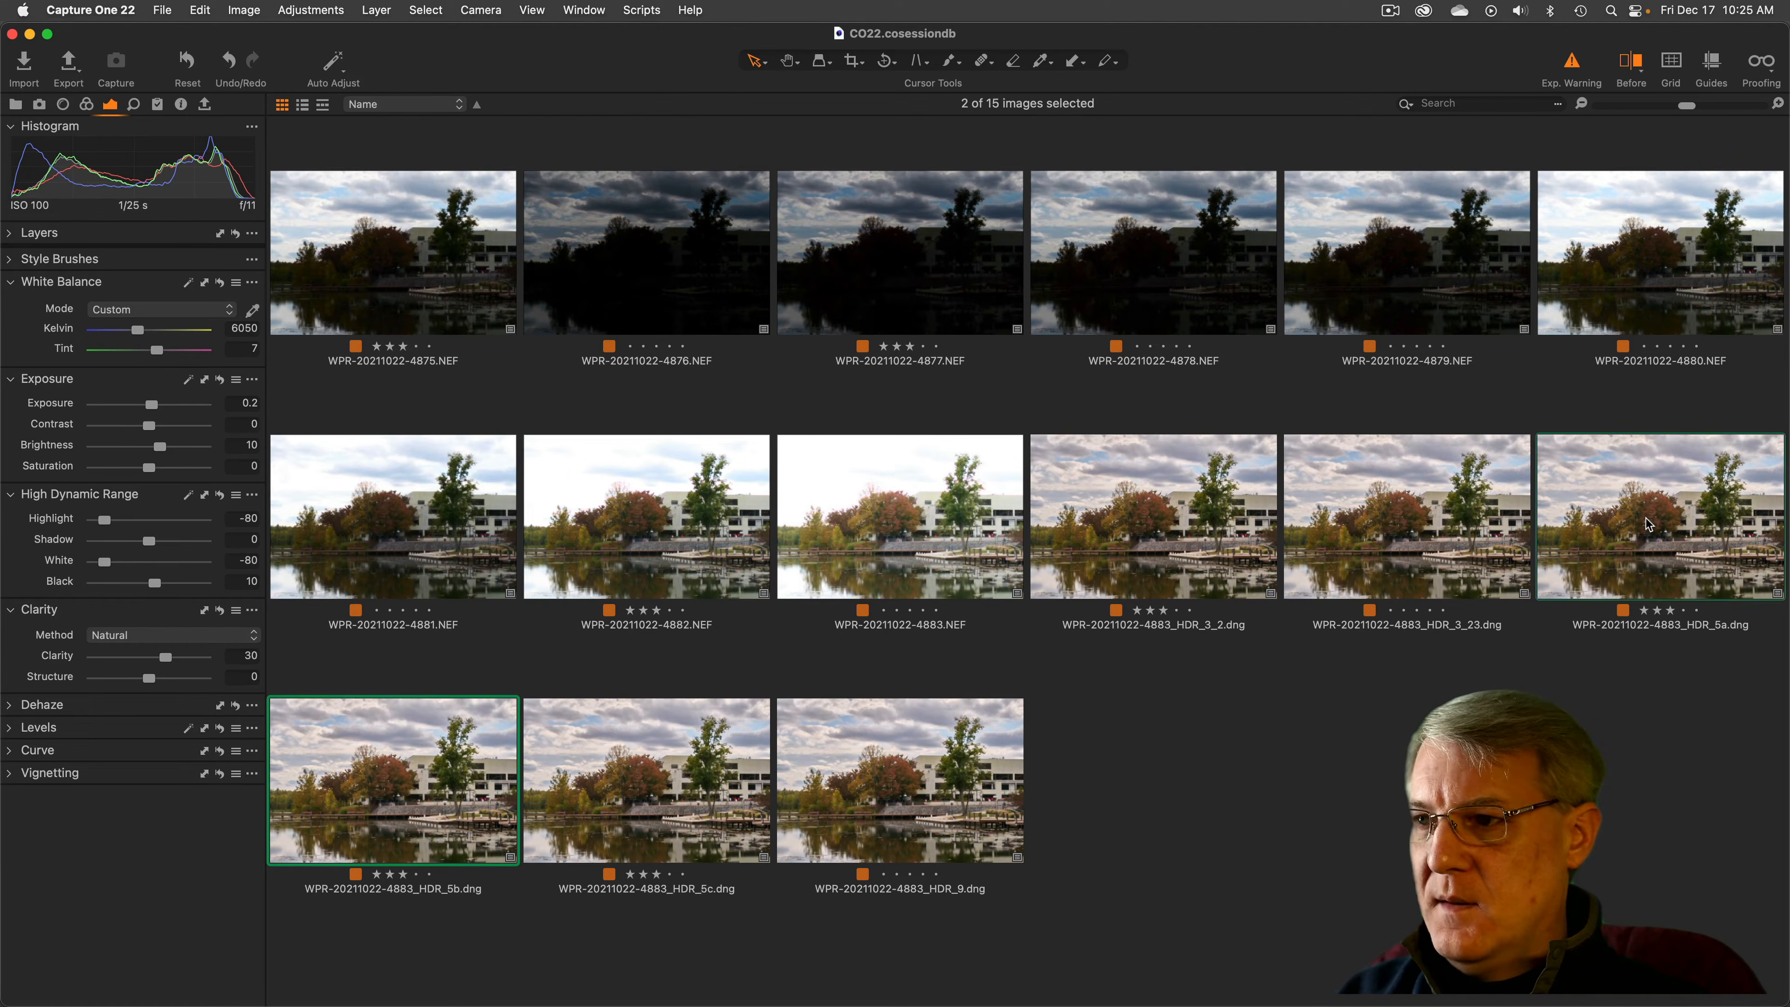
pyautogui.press('super+b')
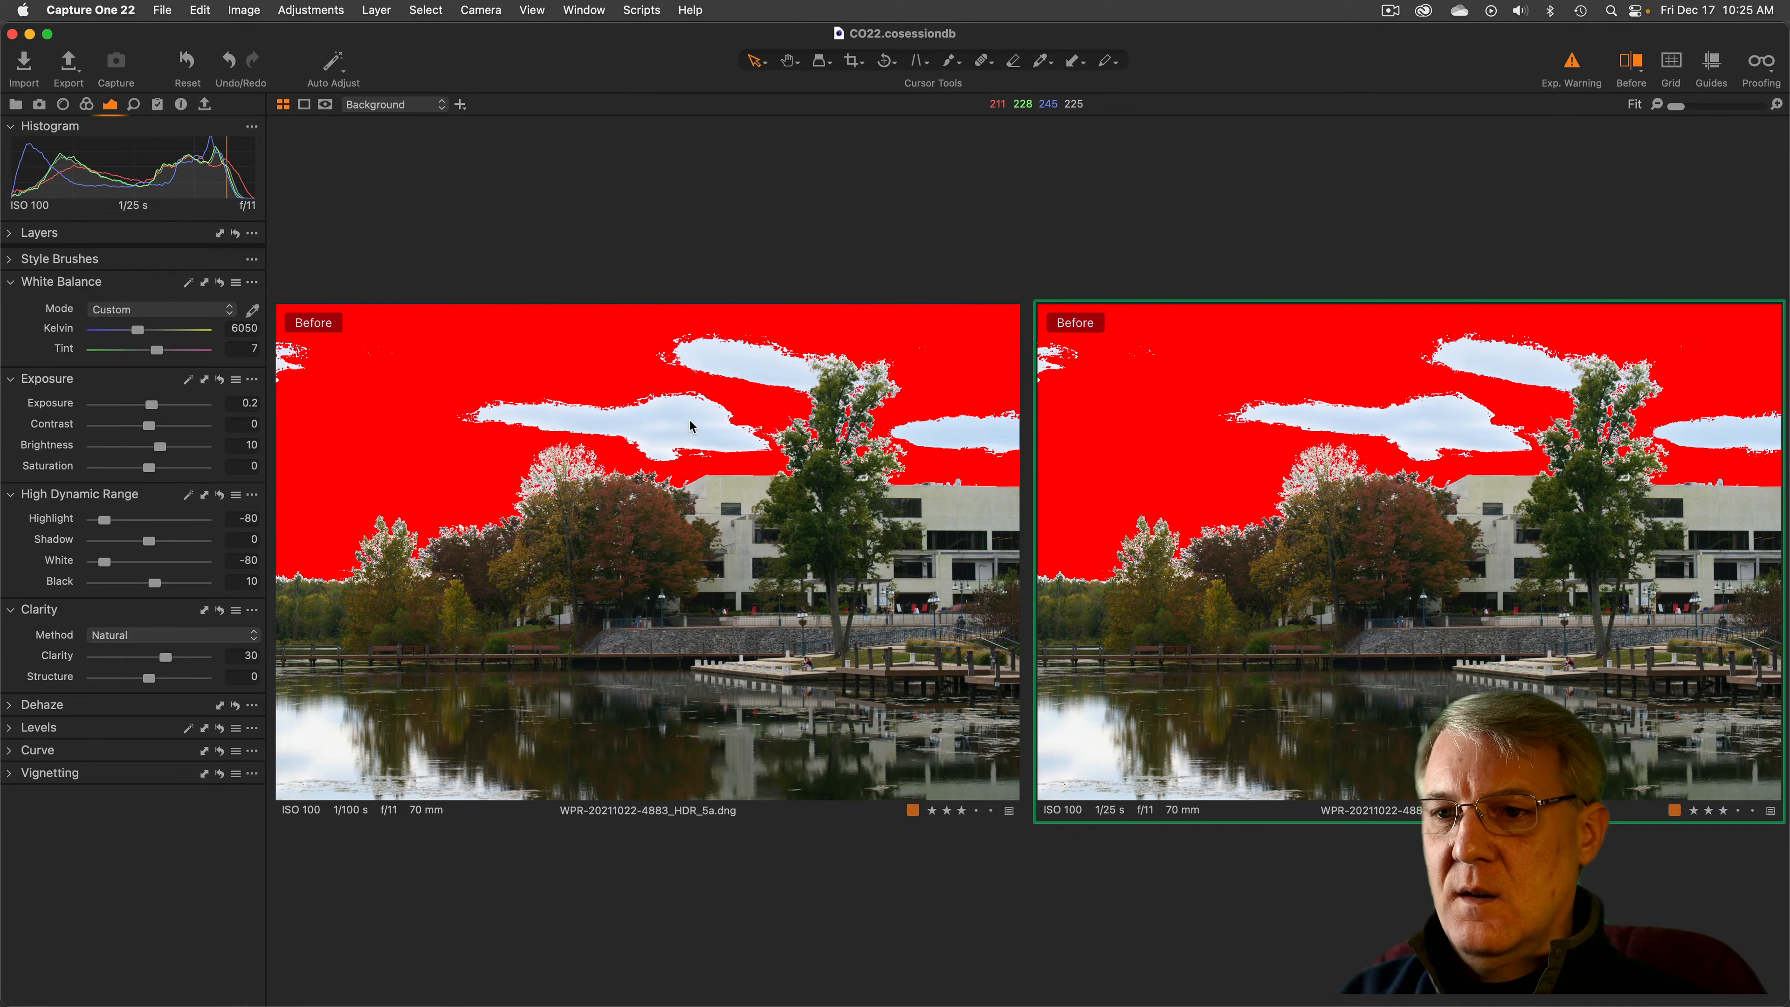
pyautogui.press('y')
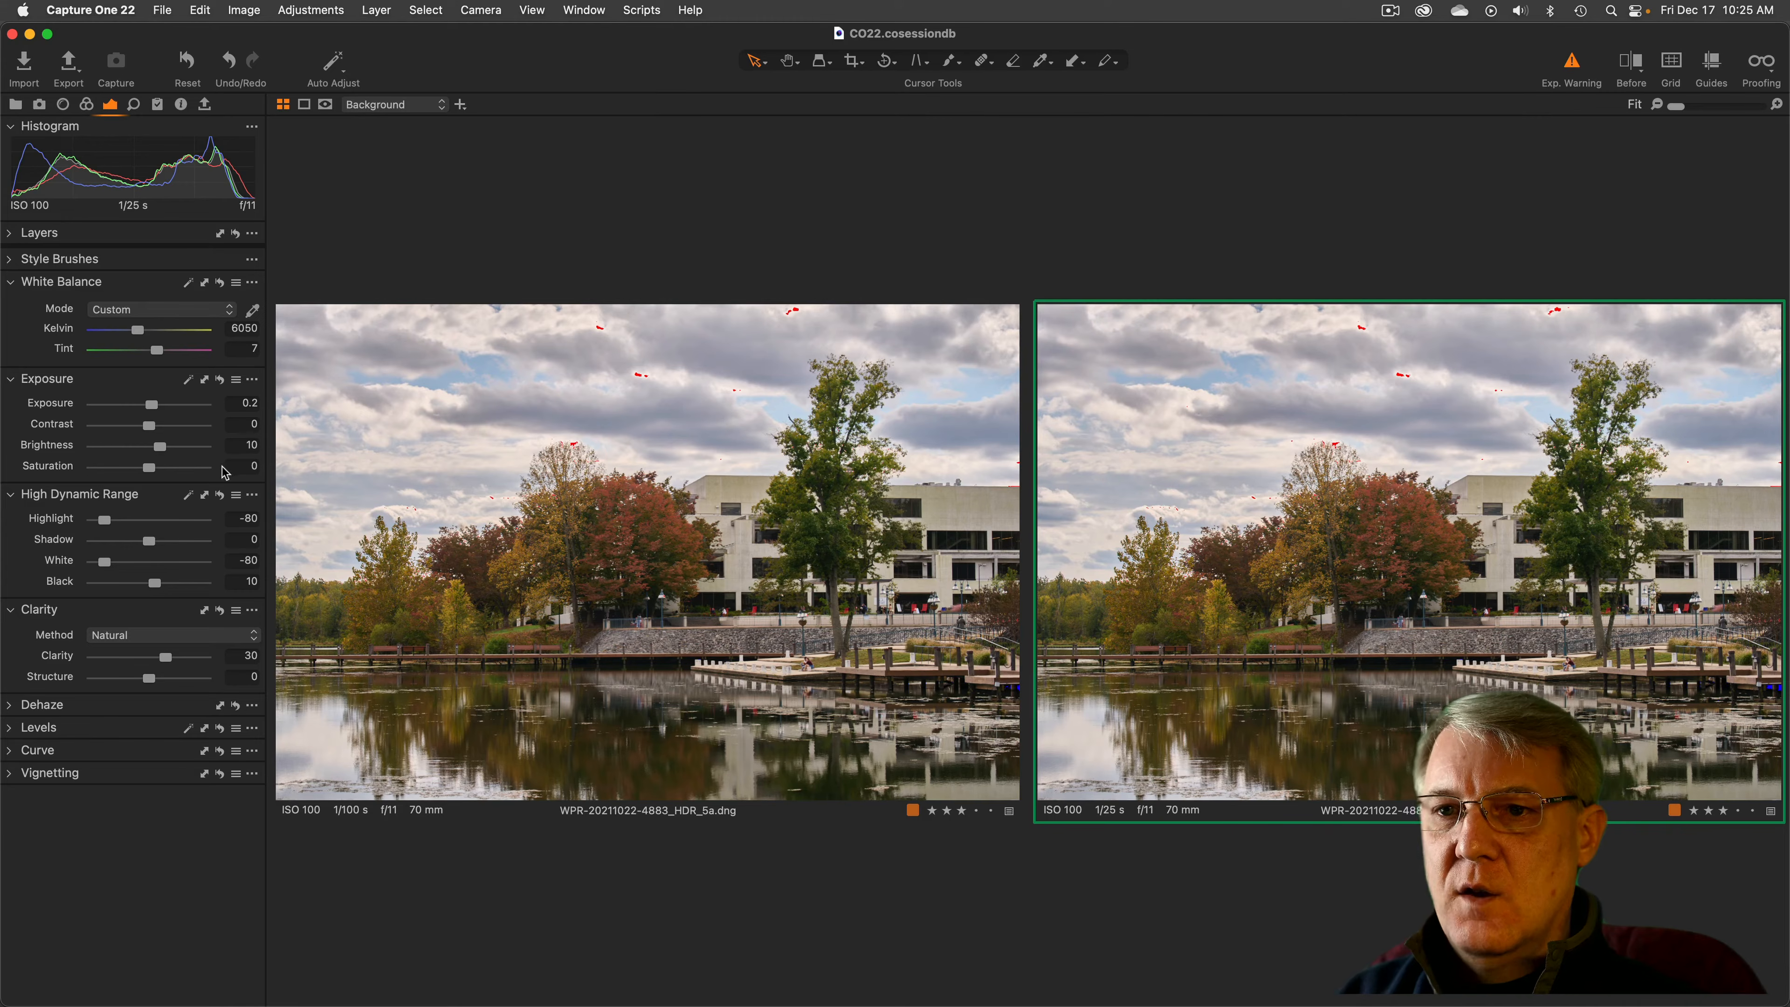
# Alternate the active image between HDR_5a and HDR_5b repeatedly to compare their histograms
pyautogui.press('super+Left')
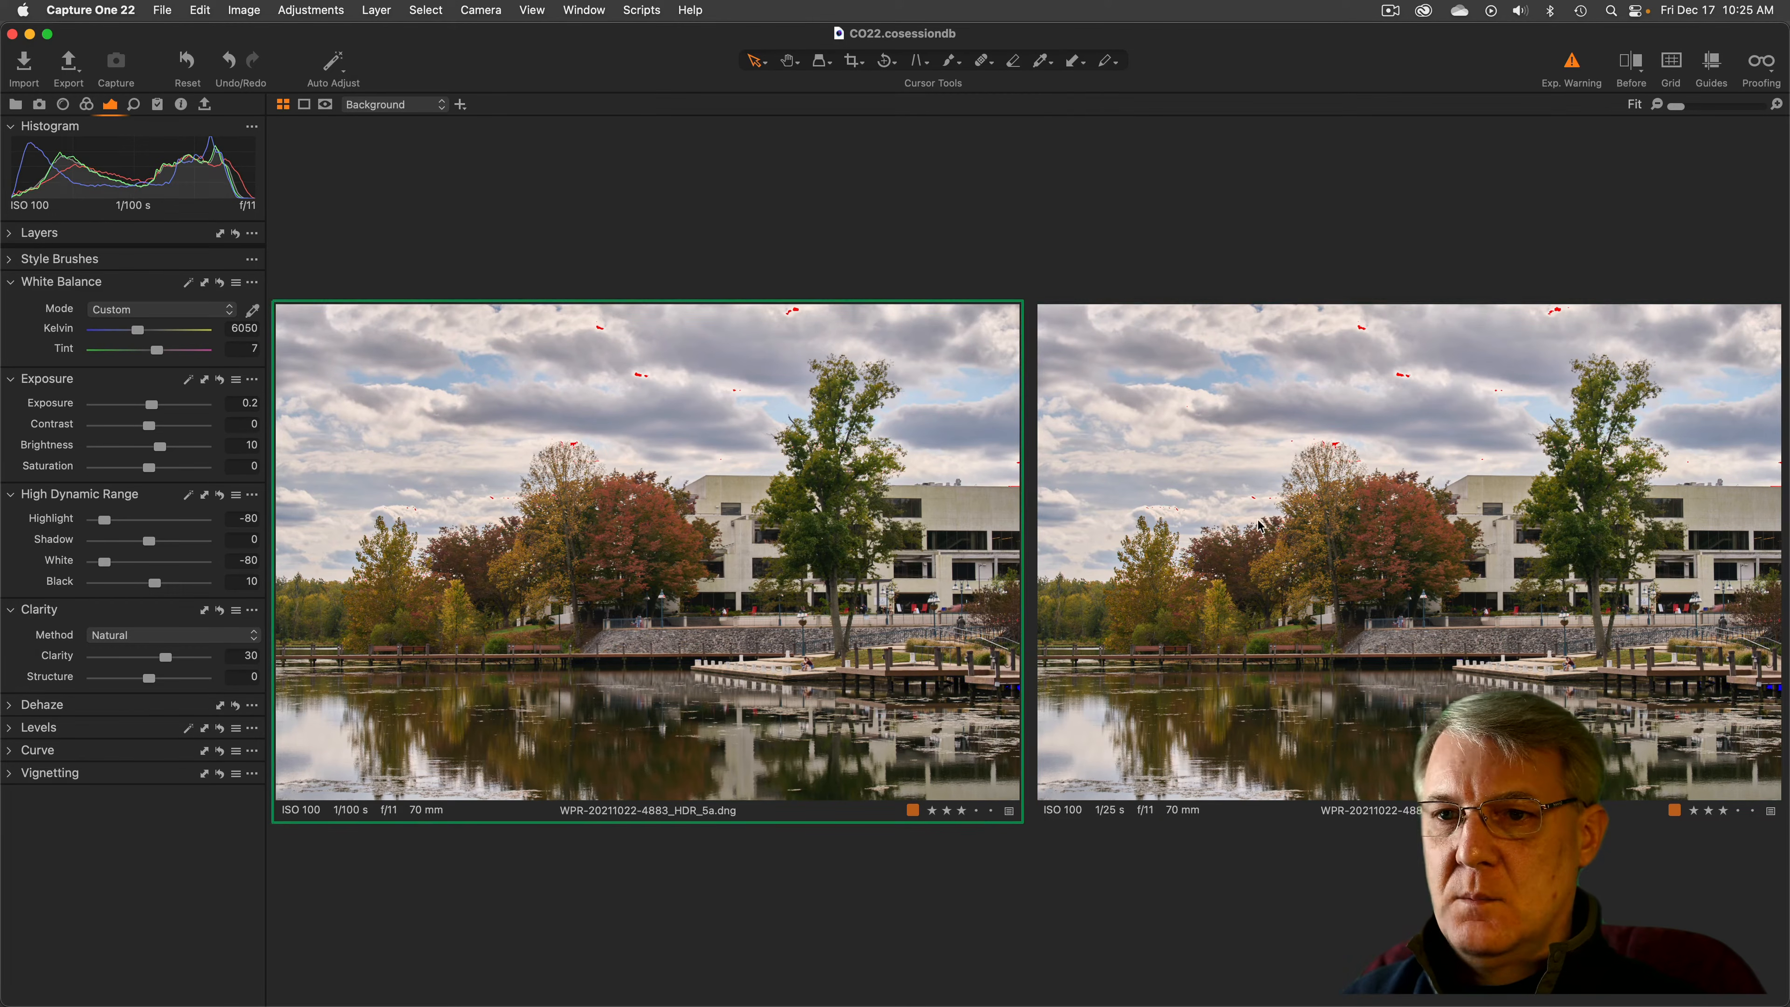
pyautogui.press('super+Right')
pyautogui.press('super+Left')
pyautogui.press('super+Right')
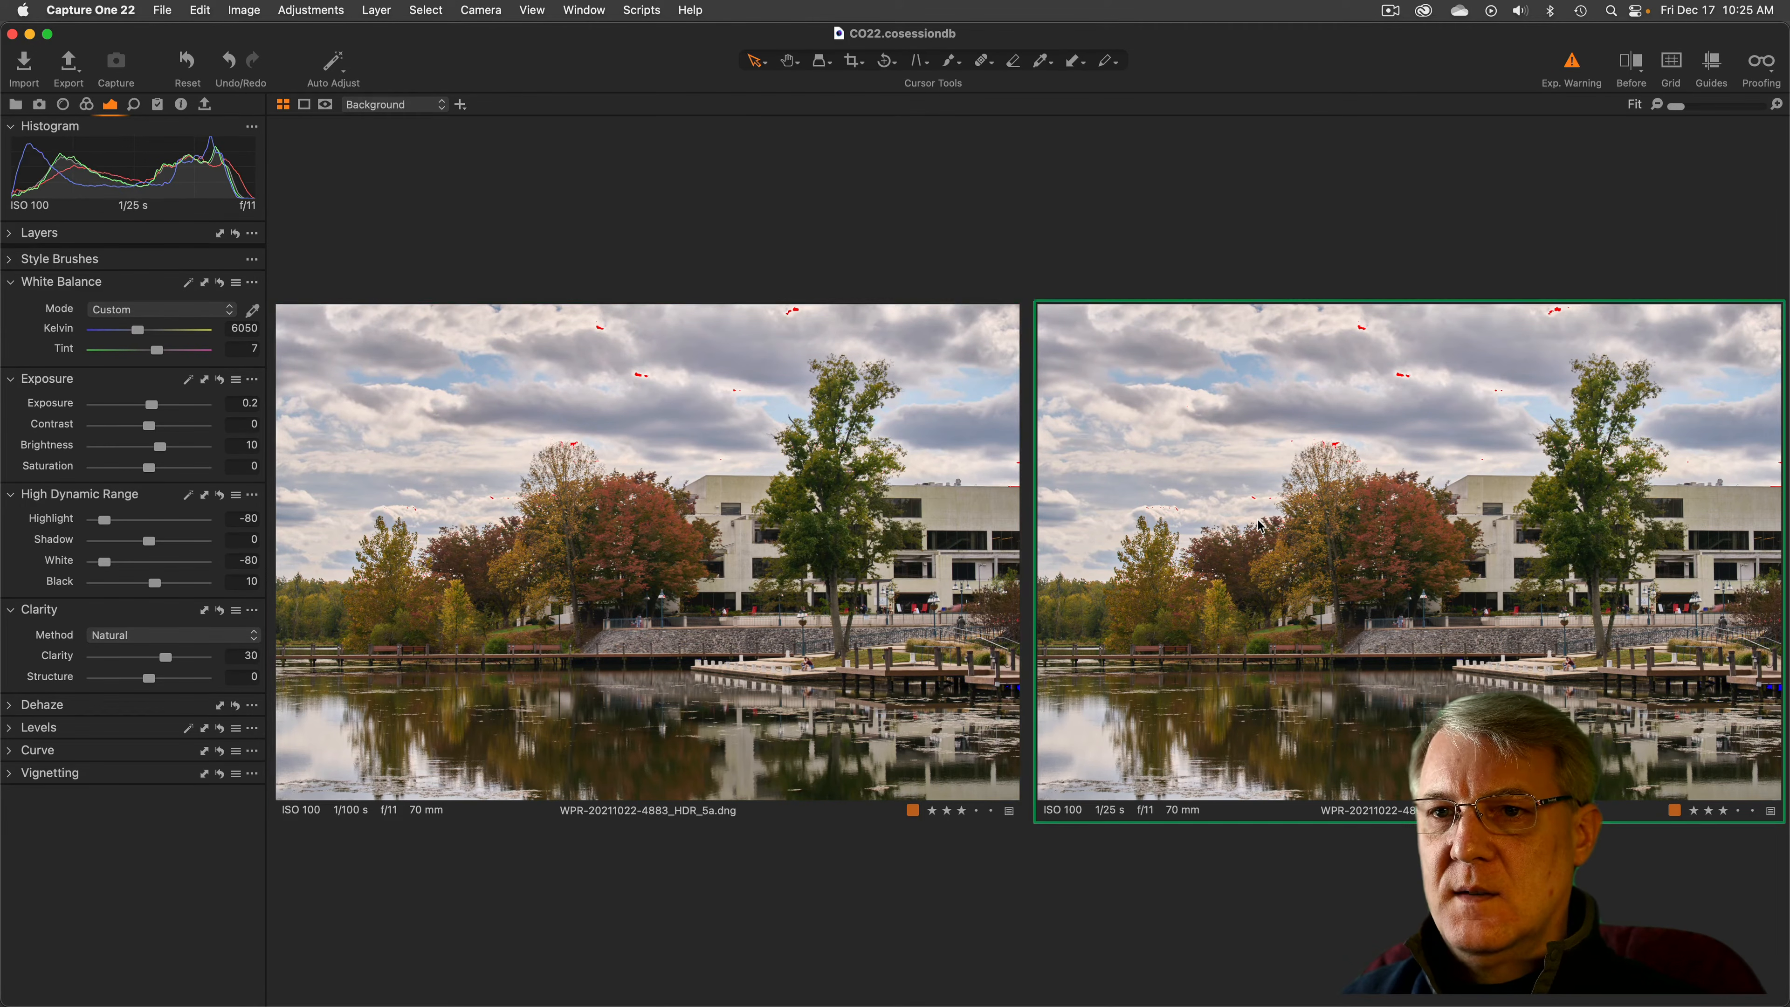
pyautogui.press('super+Left')
pyautogui.press('super+Right')
pyautogui.press('super+Left')
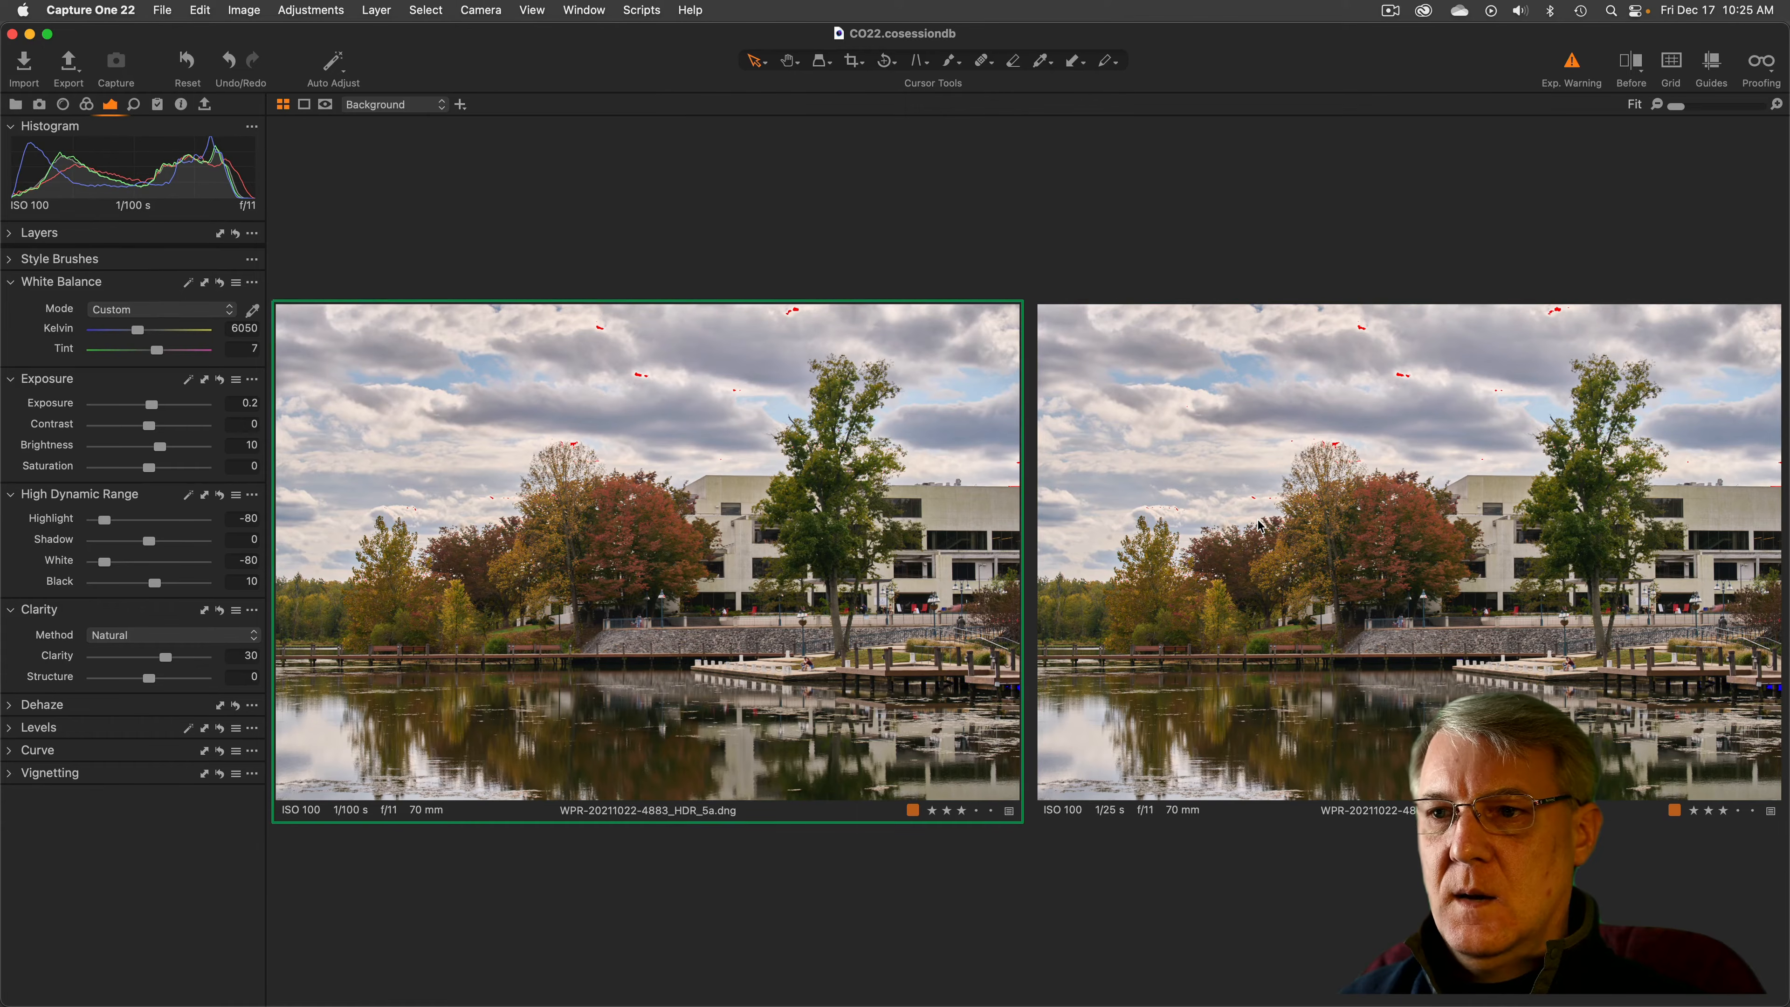
pyautogui.press('super+Right')
pyautogui.press('super+Left')
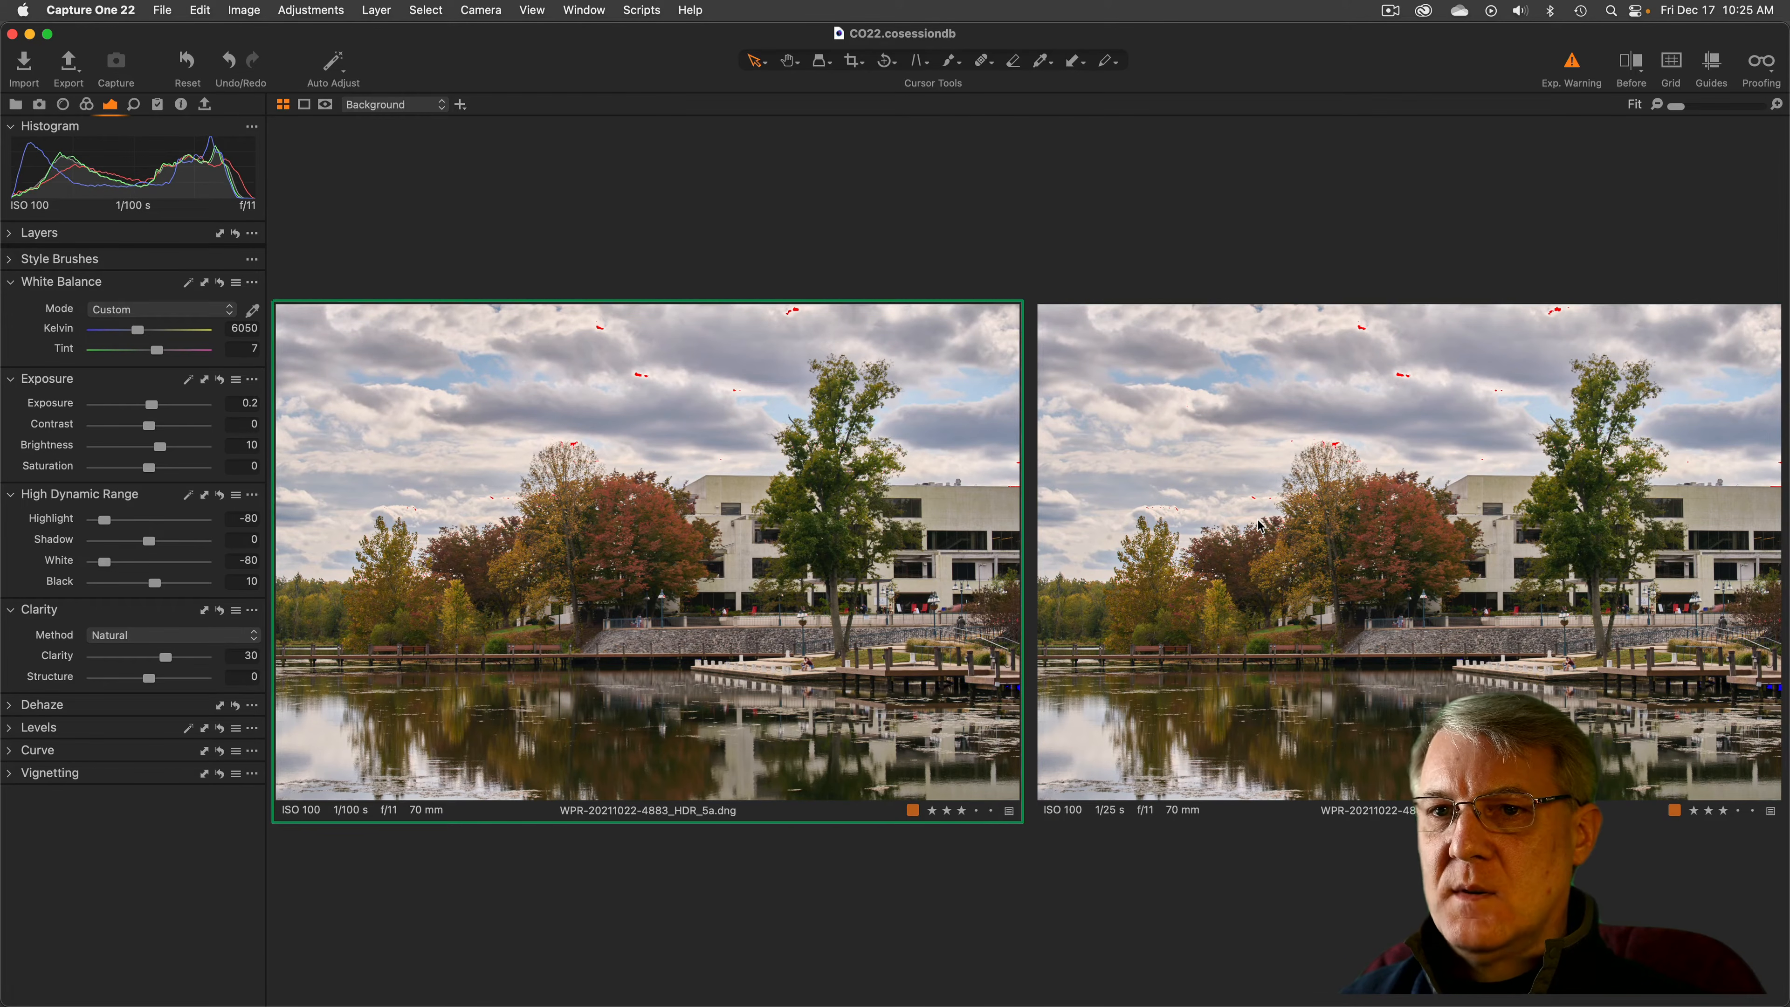
pyautogui.press('super+Right')
pyautogui.press('super+Left')
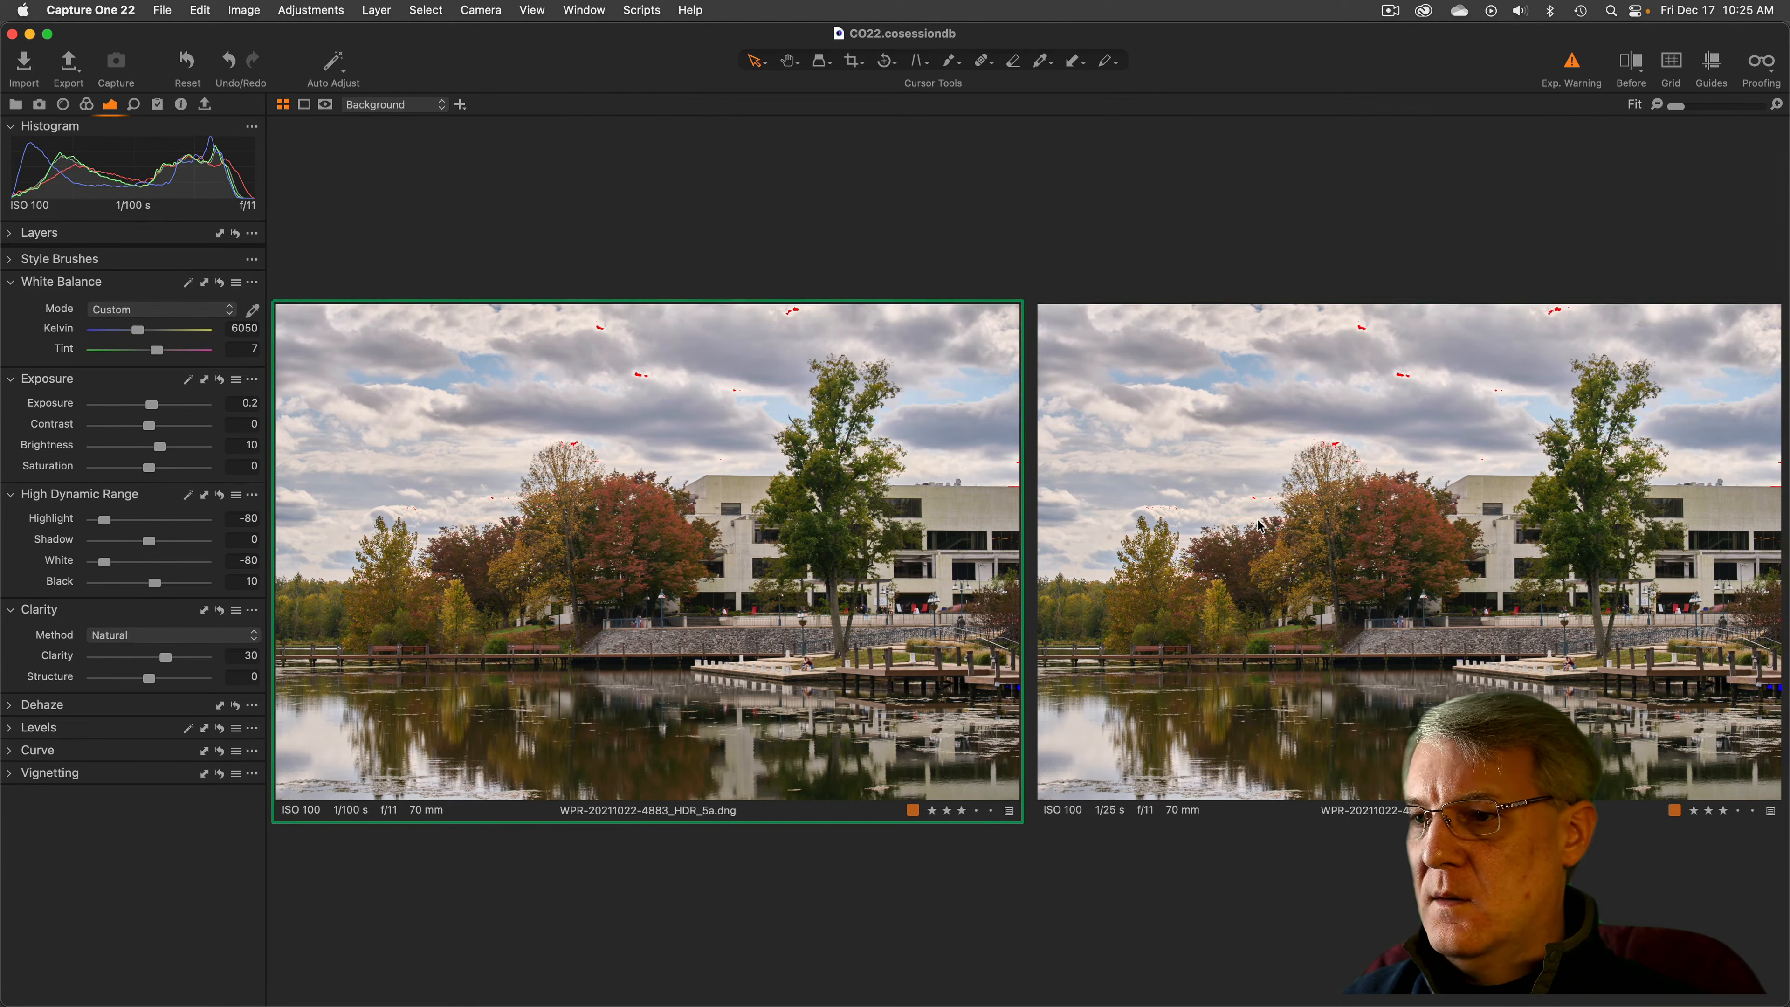
pyautogui.press('super+Right')
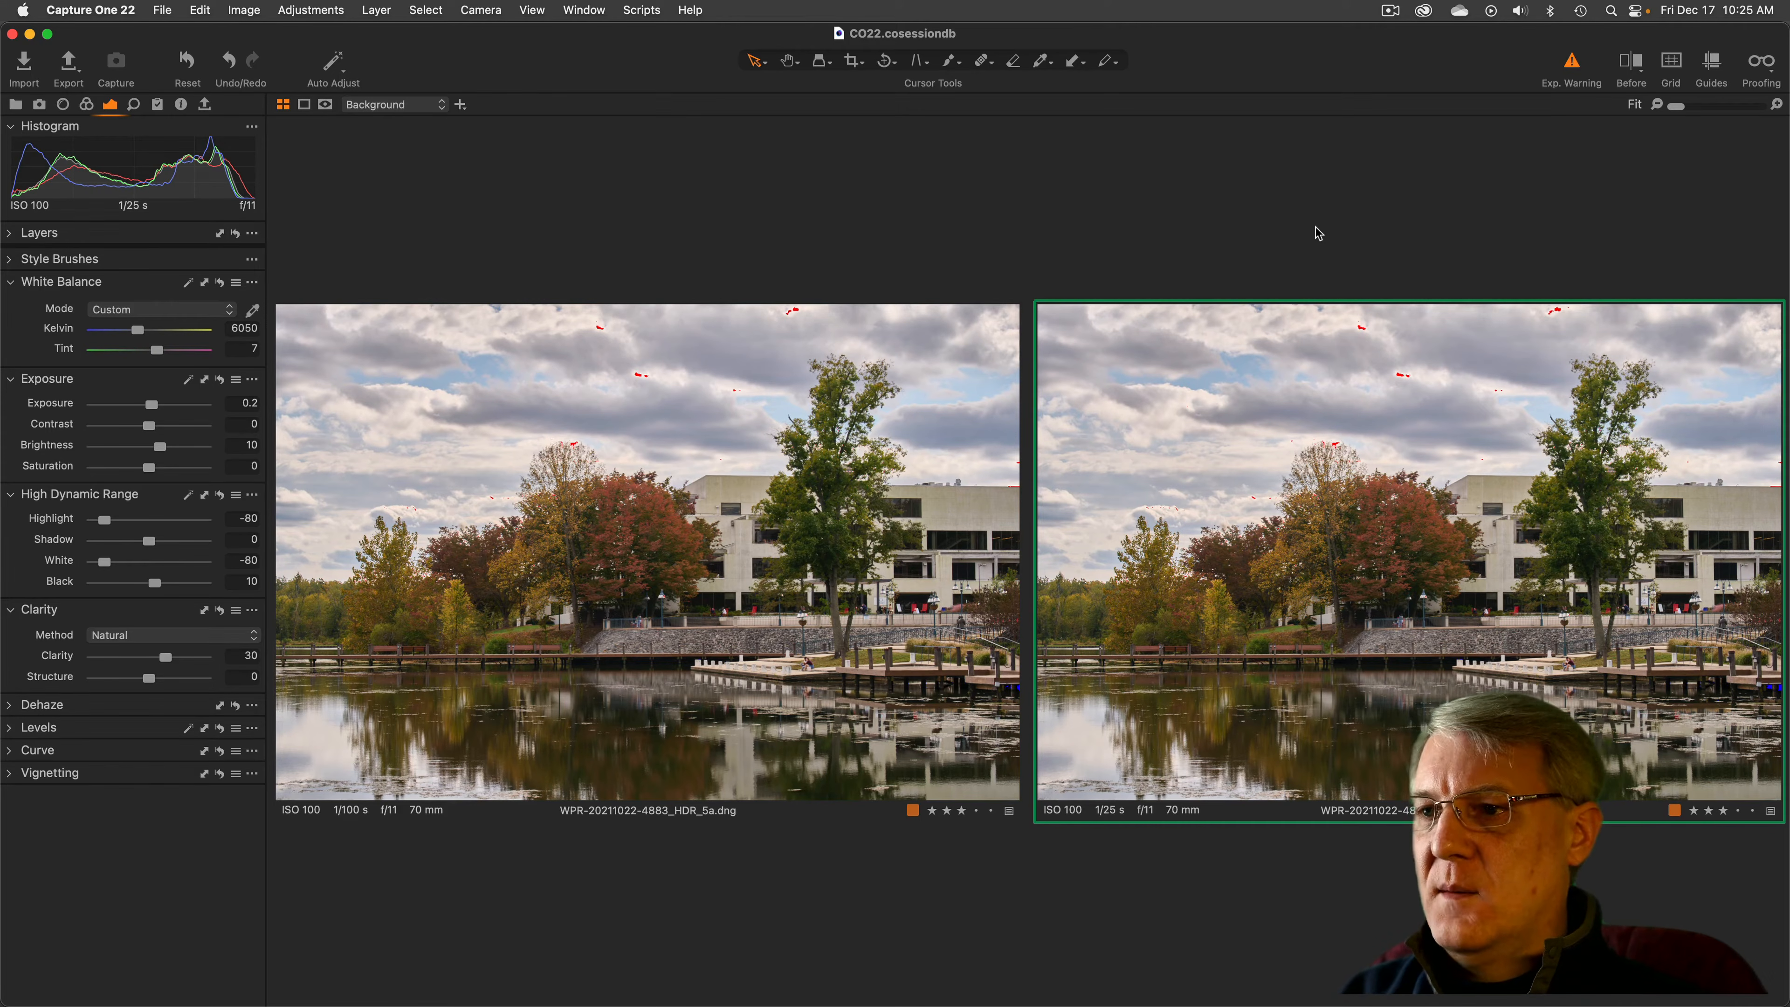
# In the thumbnail overview, pick HDR_5c, then select the source frames 4875, 4877, 4879, 4880 and 4882 instead
pyautogui.press('alt+super+v')
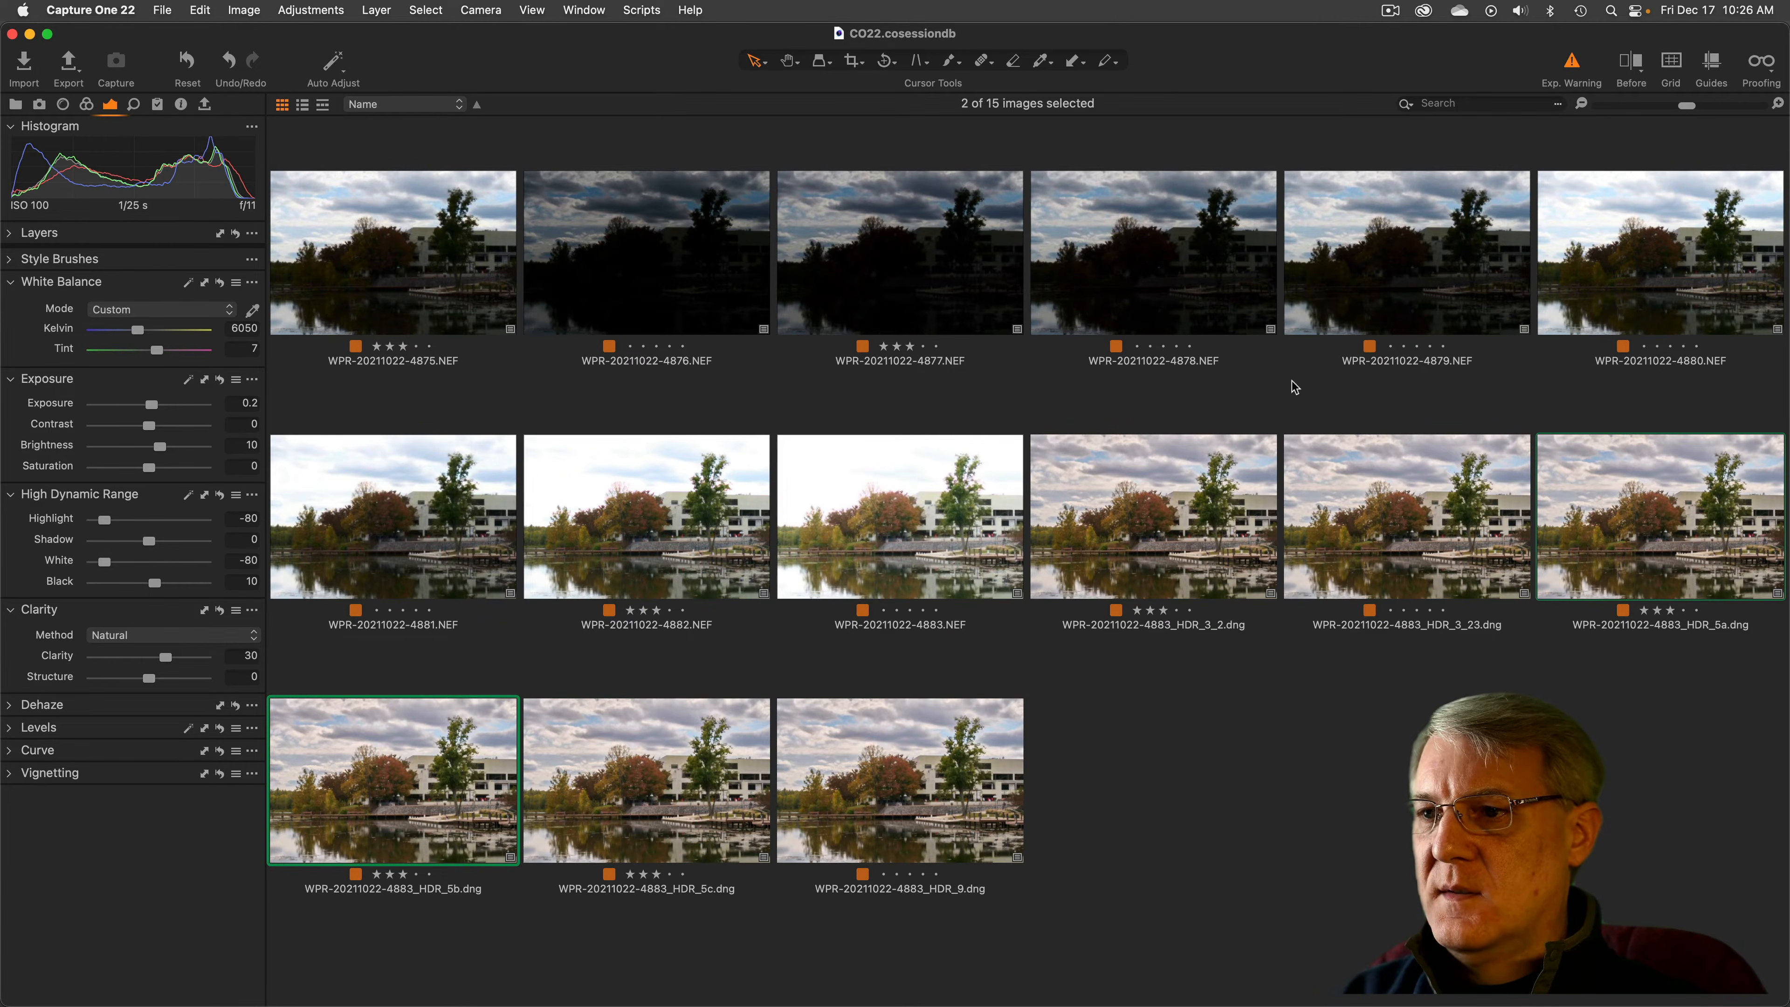
pyautogui.click(618, 788)
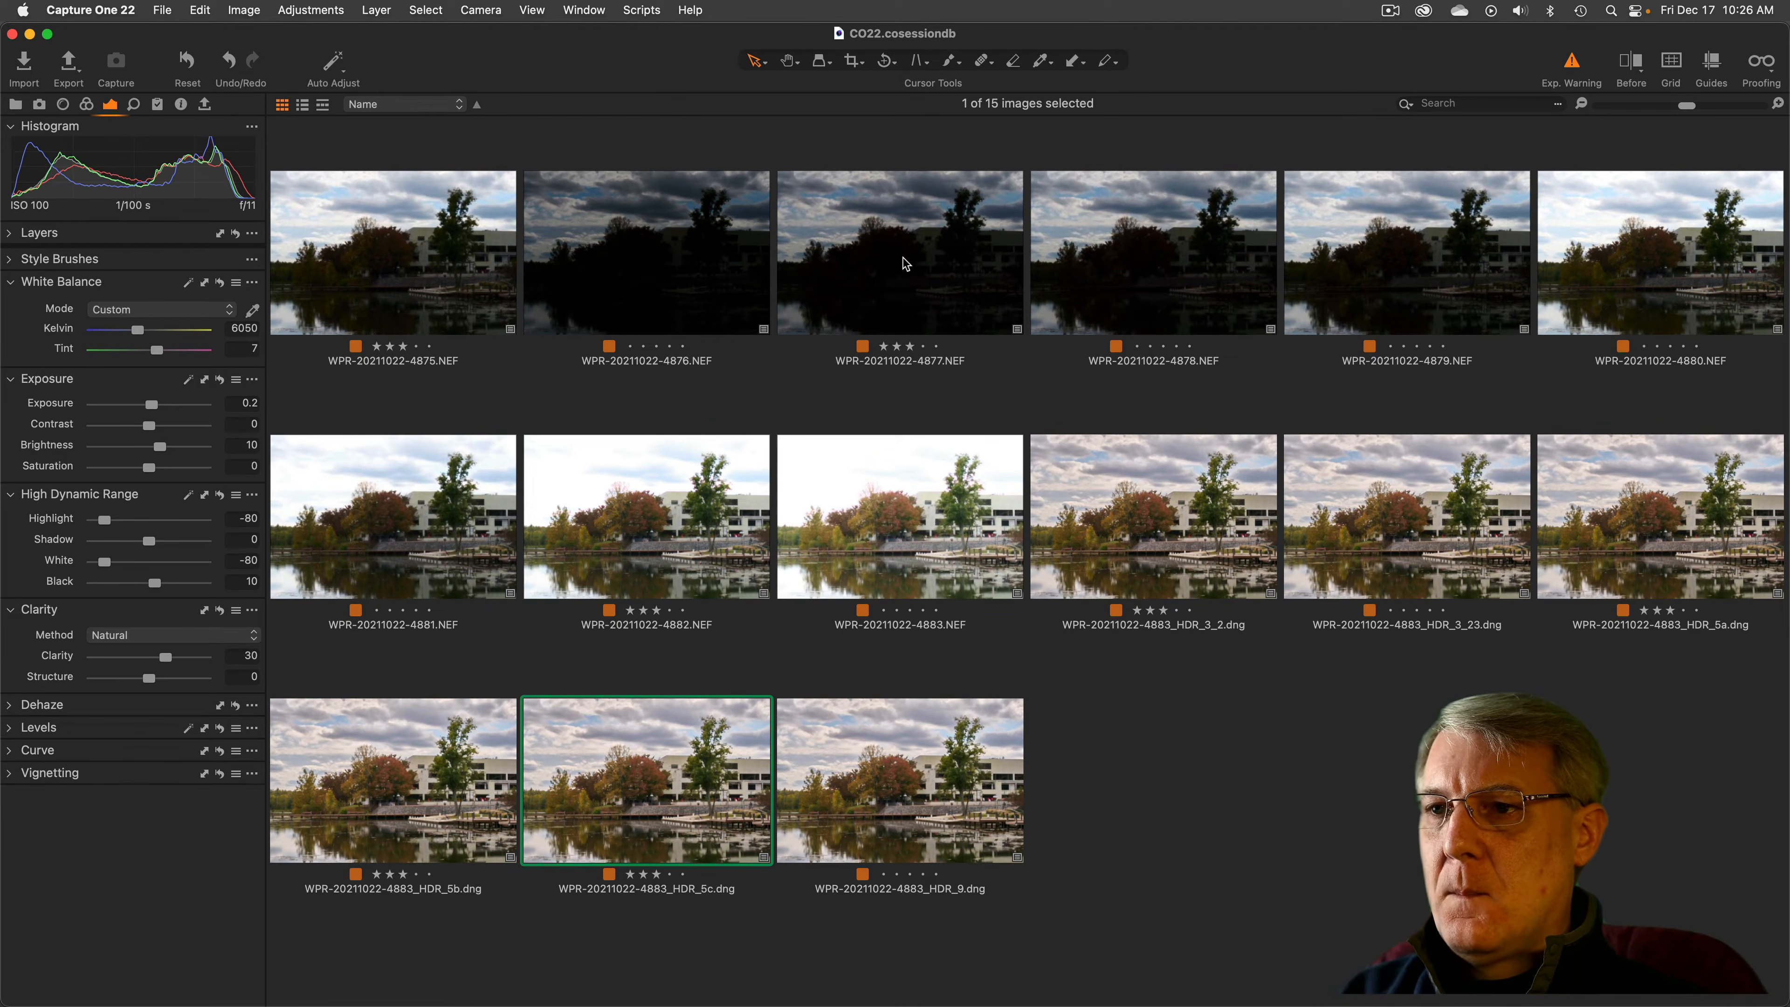
pyautogui.click(418, 241)
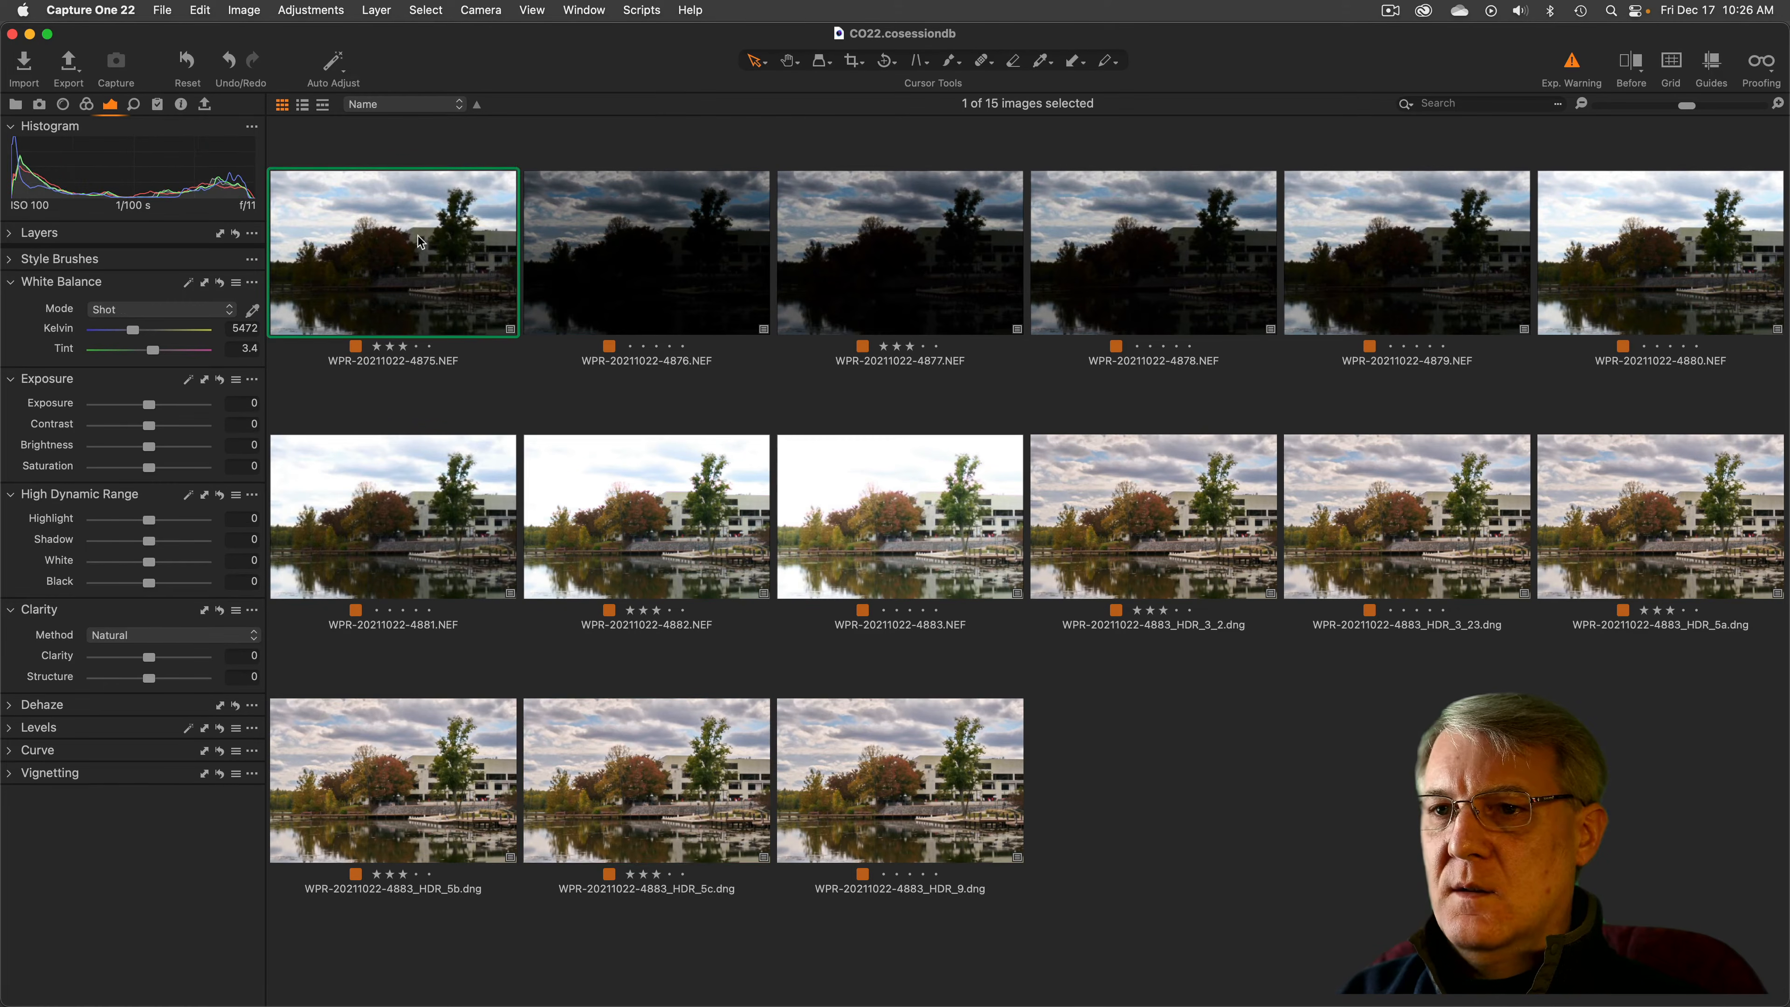
pyautogui.keyDown('super'); pyautogui.click(1651, 259); pyautogui.keyUp('super')
pyautogui.keyDown('super'); pyautogui.click(1457, 248); pyautogui.keyUp('super')
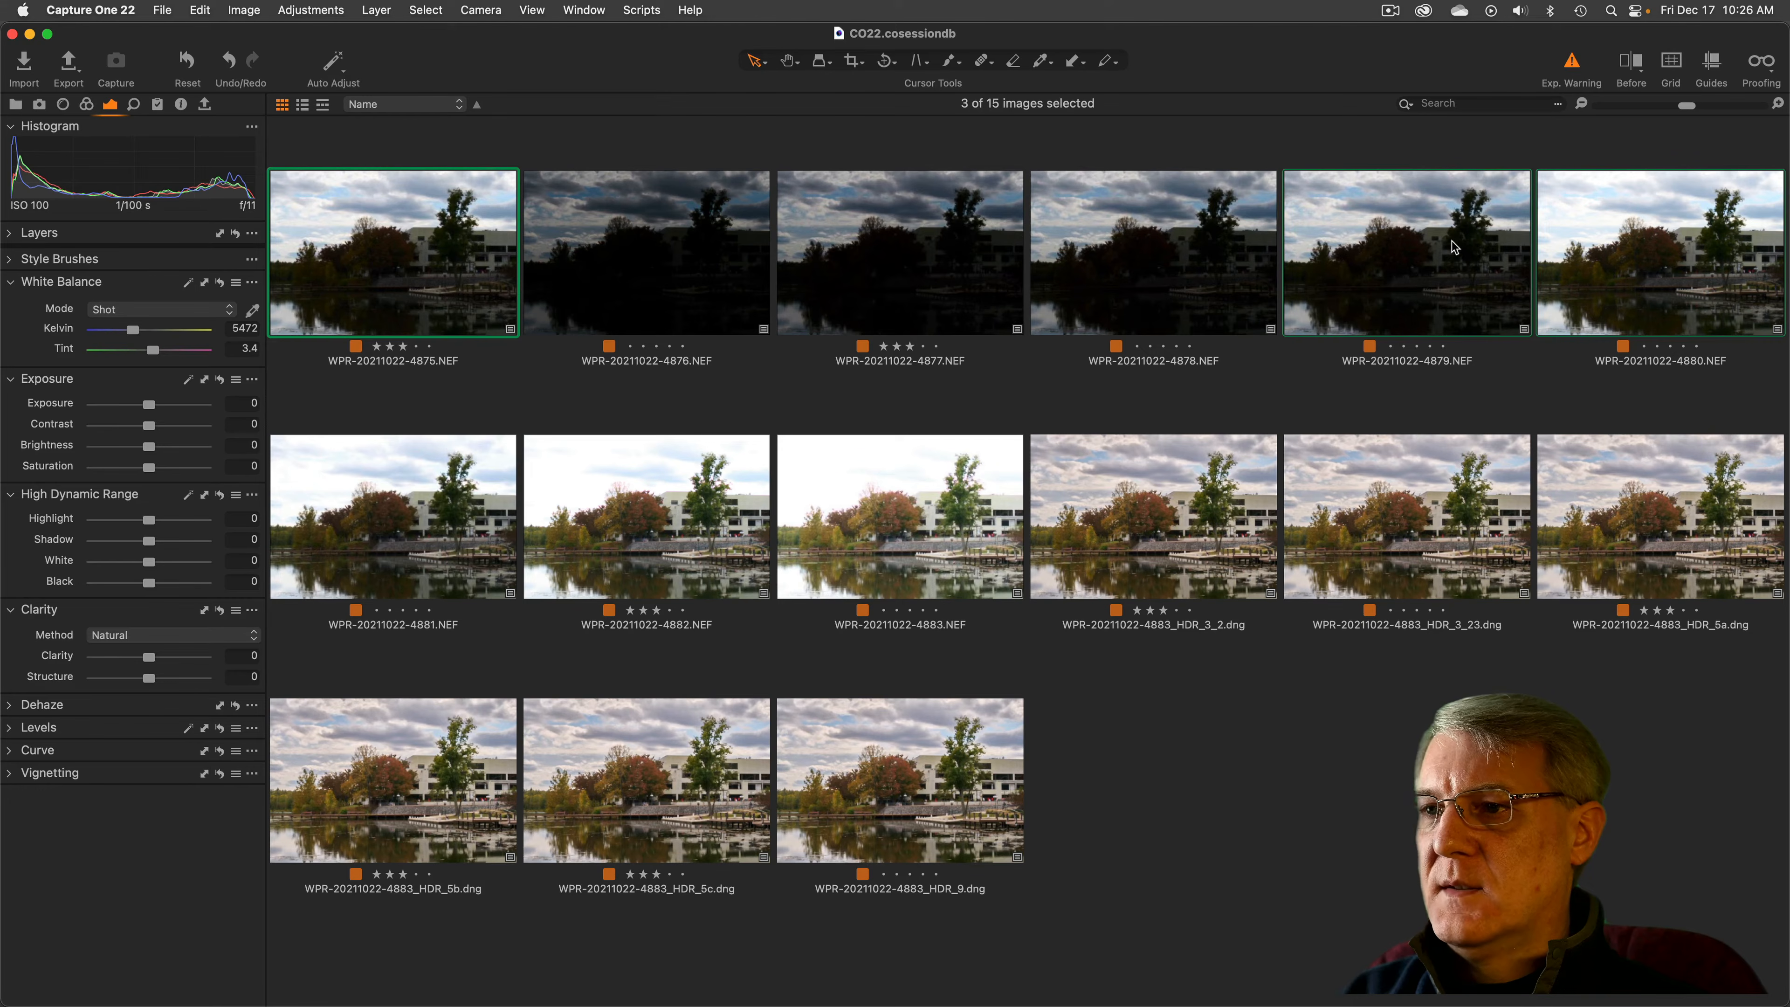
pyautogui.keyDown('super'); pyautogui.click(884, 241); pyautogui.keyUp('super')
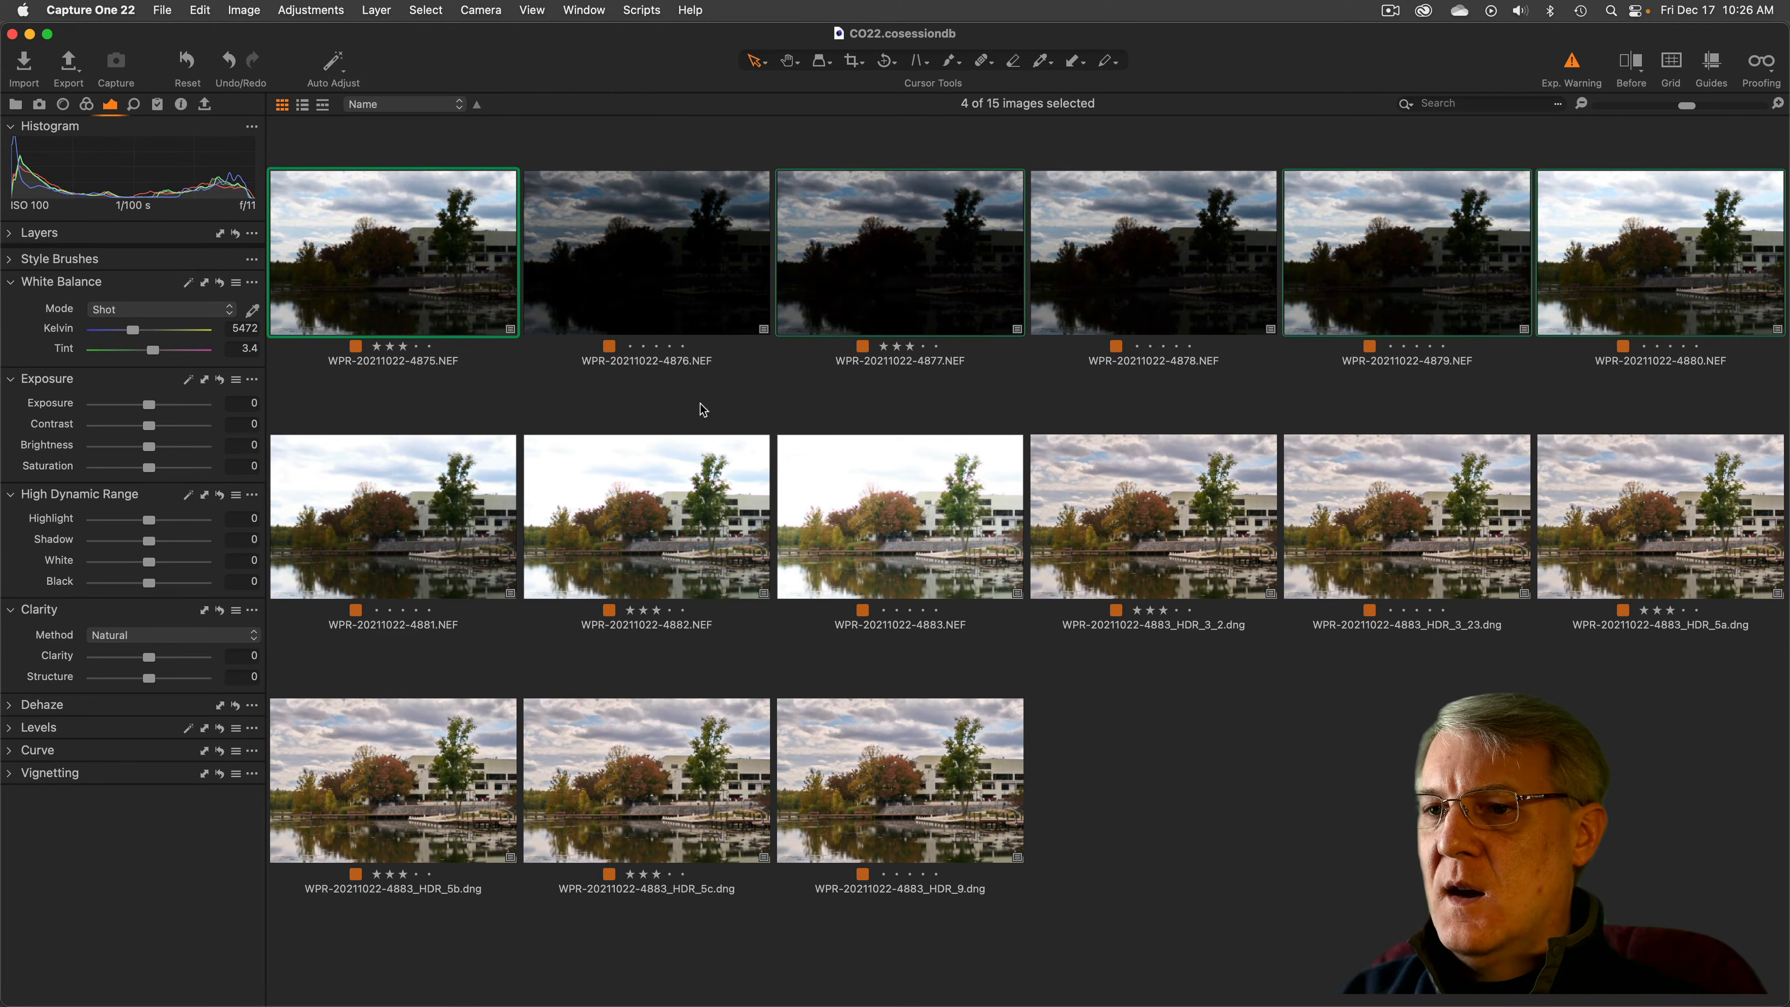
pyautogui.keyDown('super'); pyautogui.click(640, 466); pyautogui.keyUp('super')
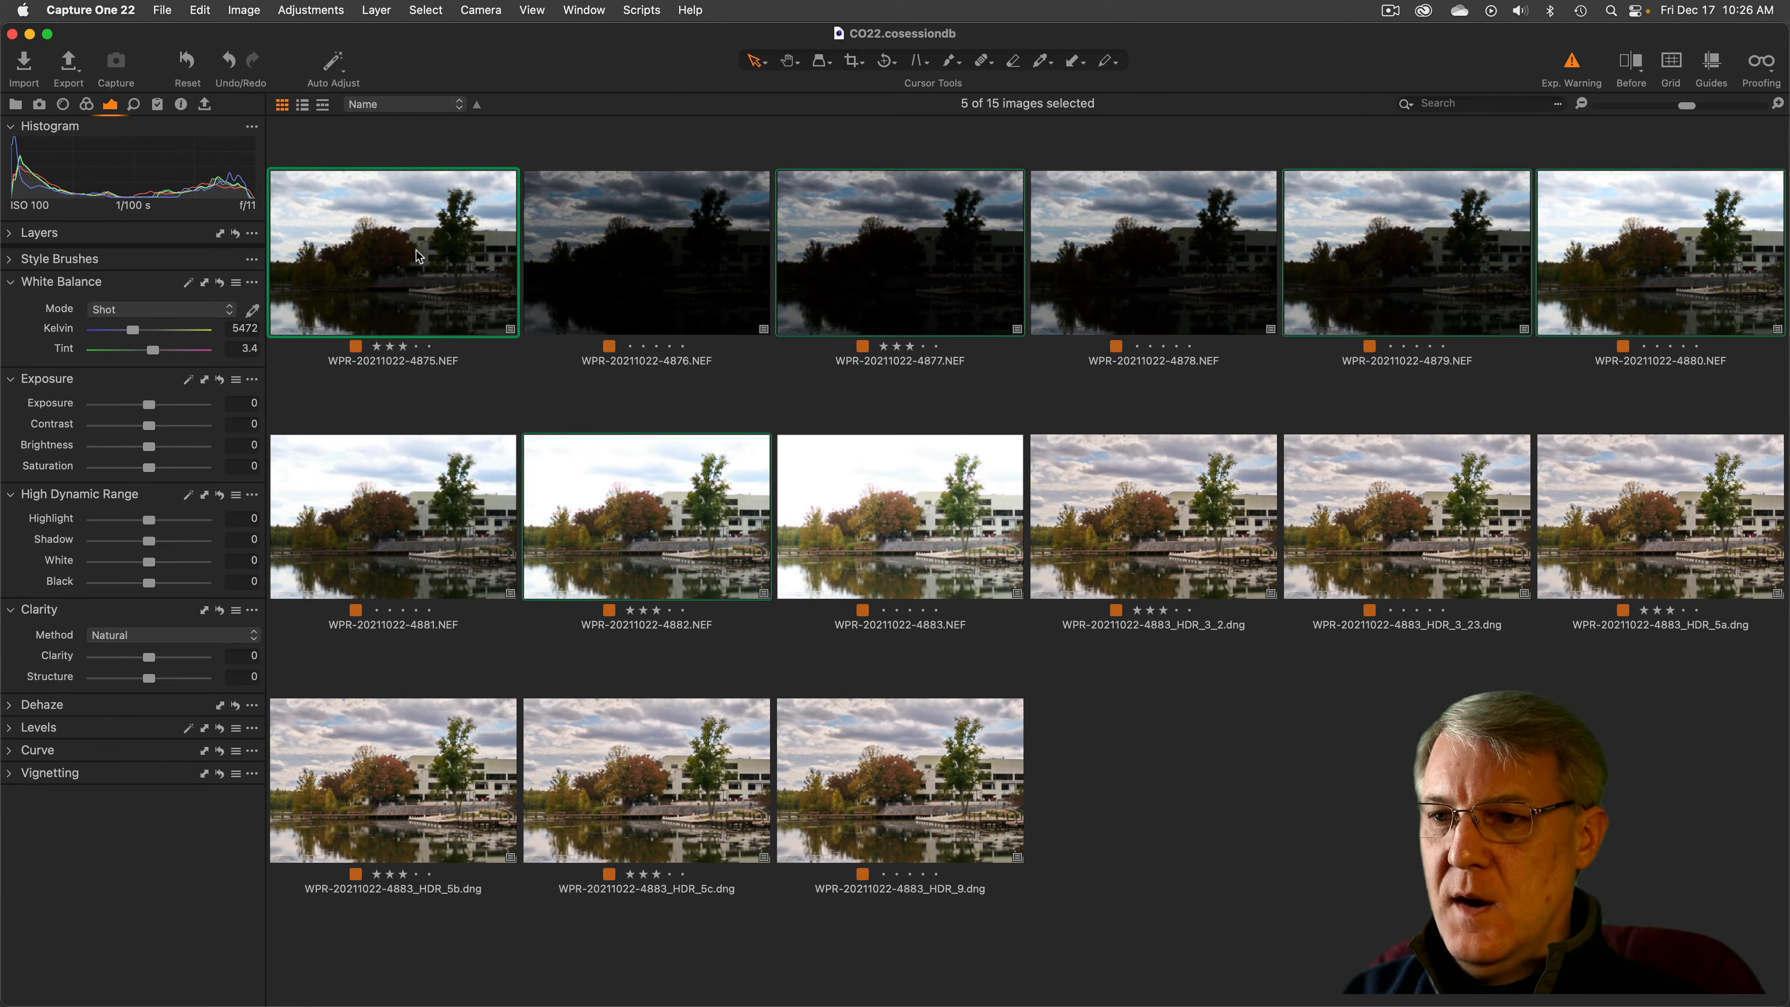
# Clear the selection, open HDR_5c alone and compare its before view with the adjusted image
pyautogui.click(1401, 877)
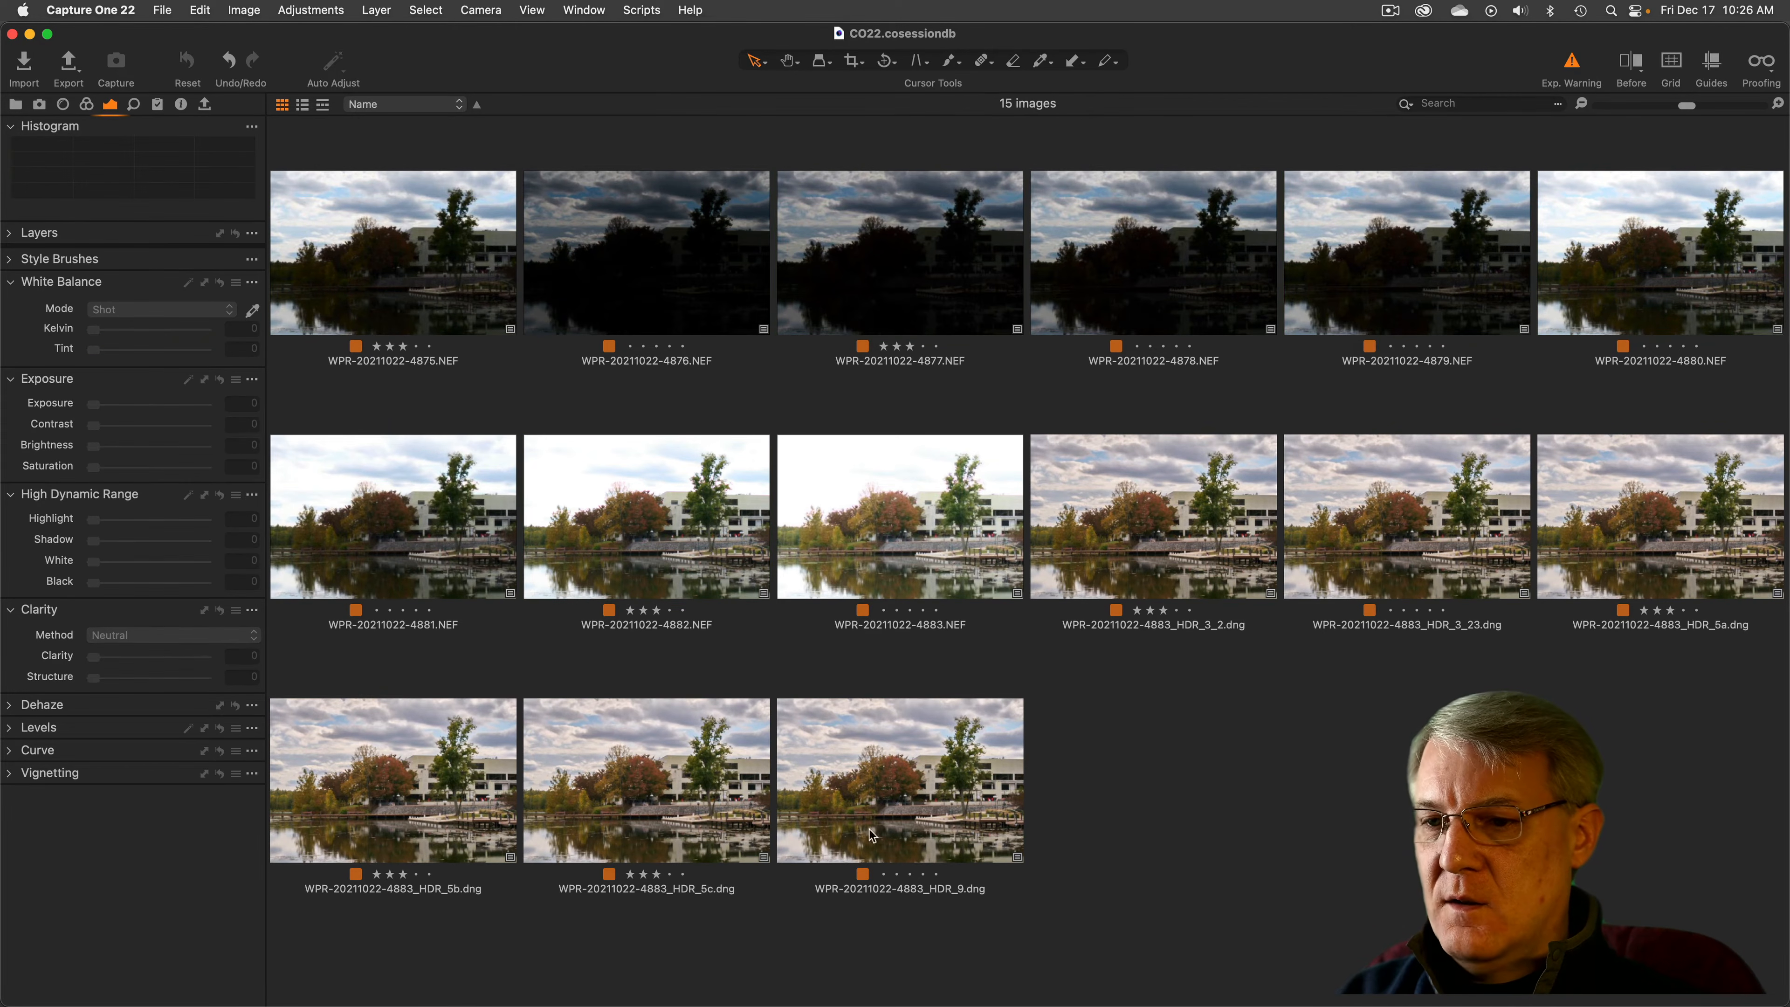
pyautogui.doubleClick(703, 758)
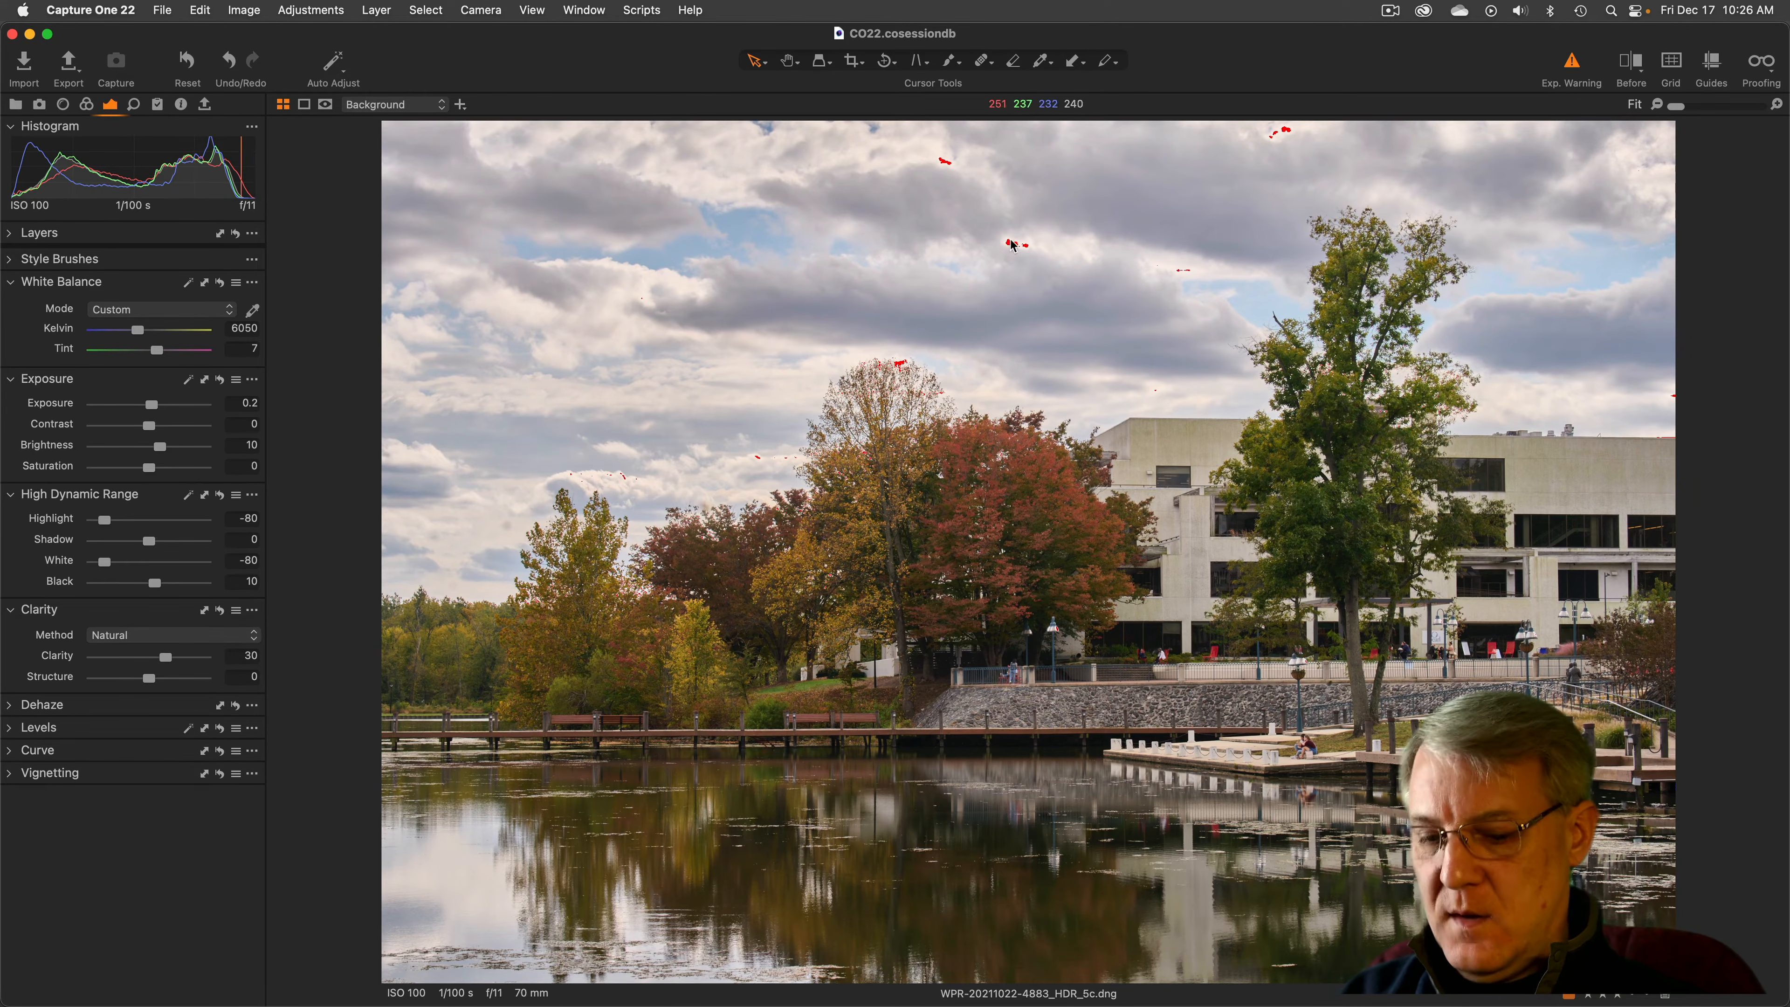
pyautogui.press('y')
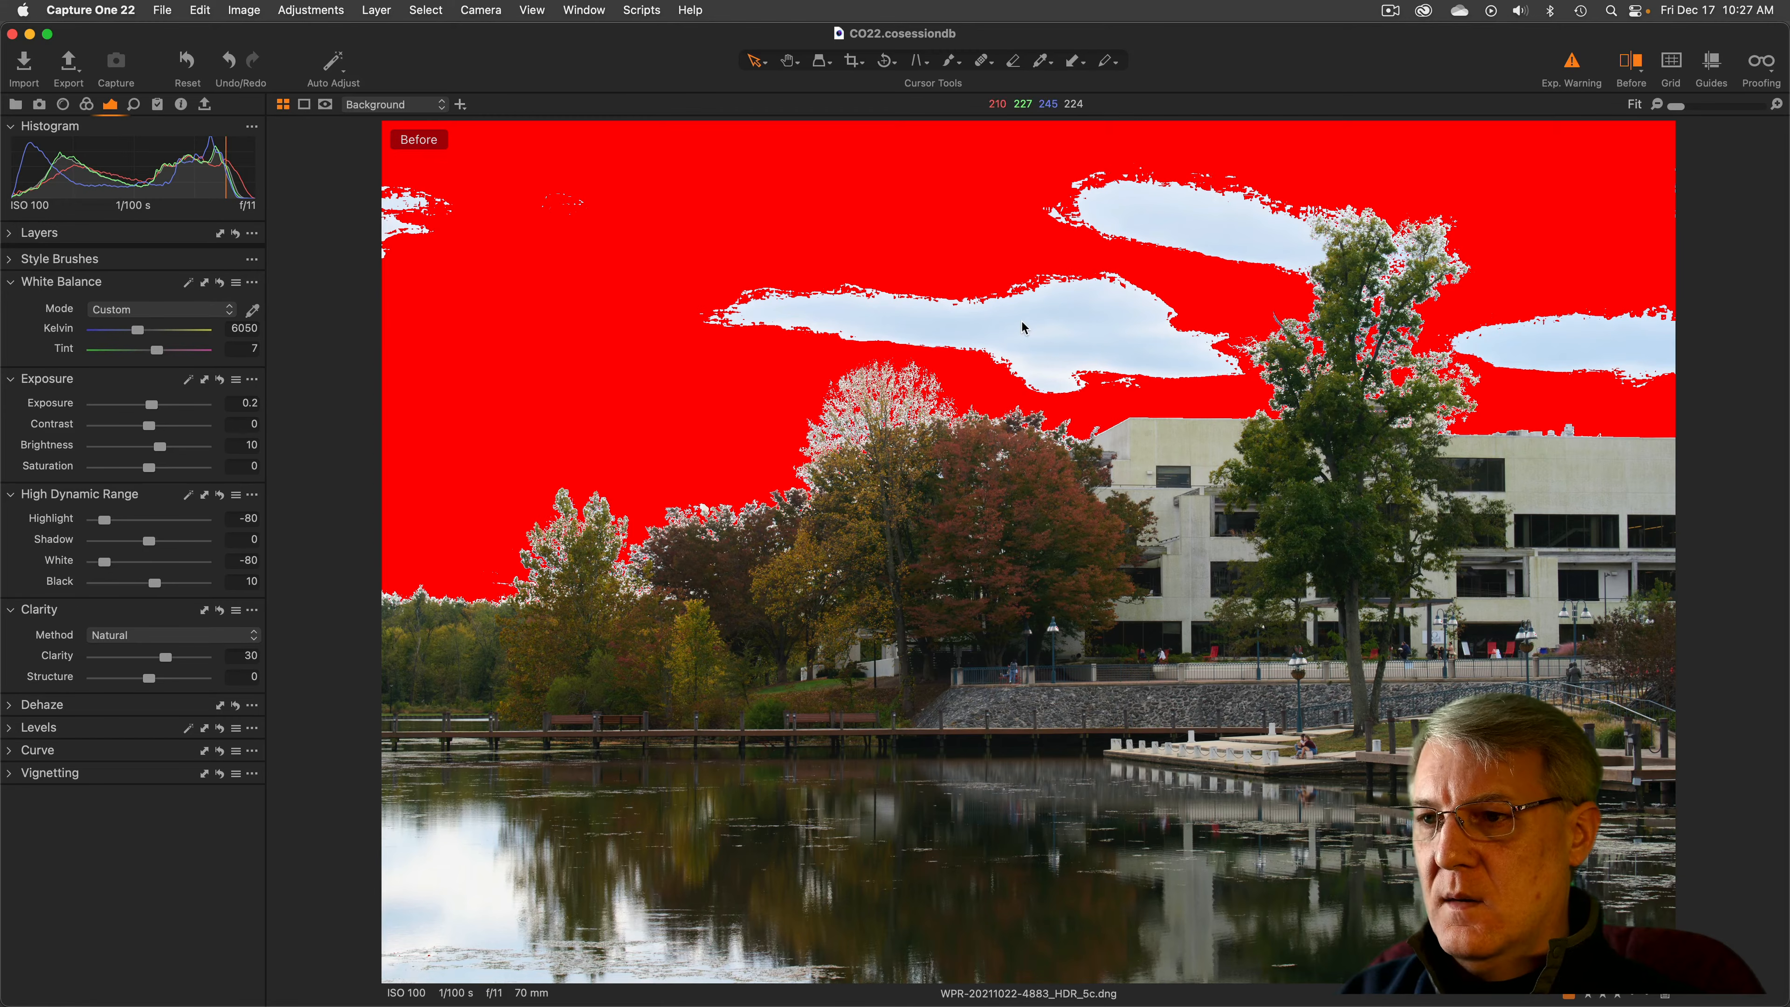
pyautogui.press('y')
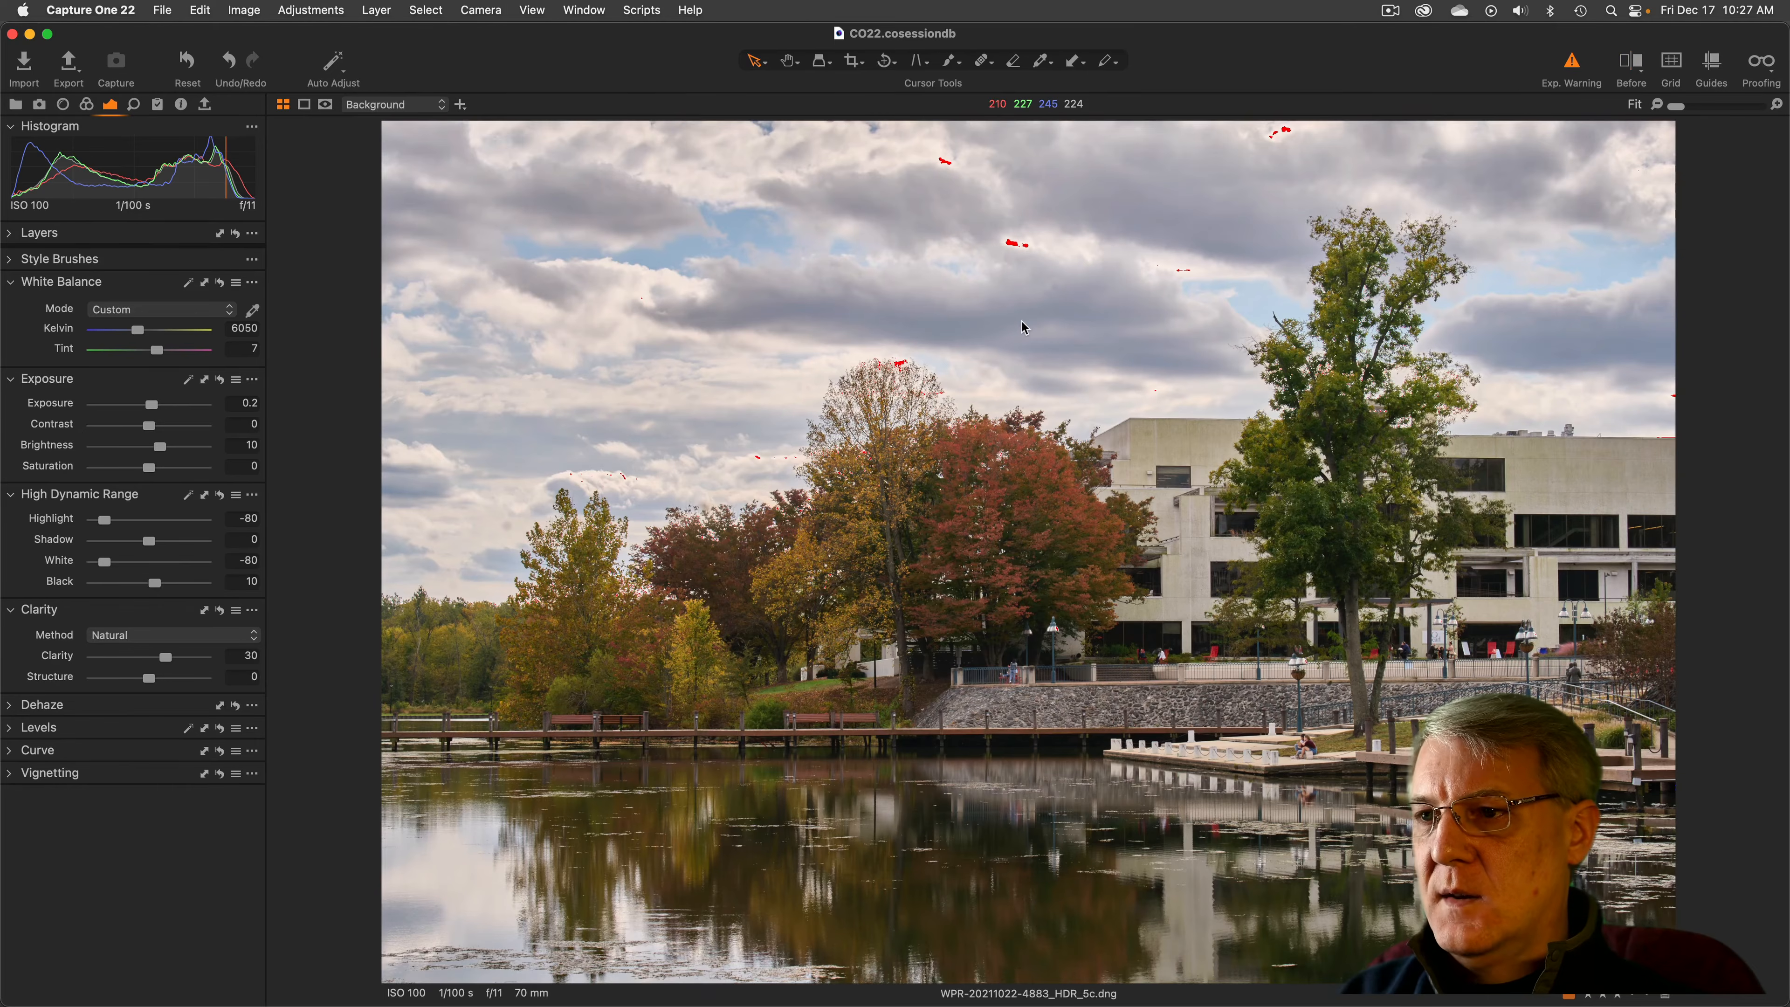
# Select the merged images HDR_5a, HDR_5b and HDR_5c in the thumbnail overview and display them together
pyautogui.press('alt+super+v')
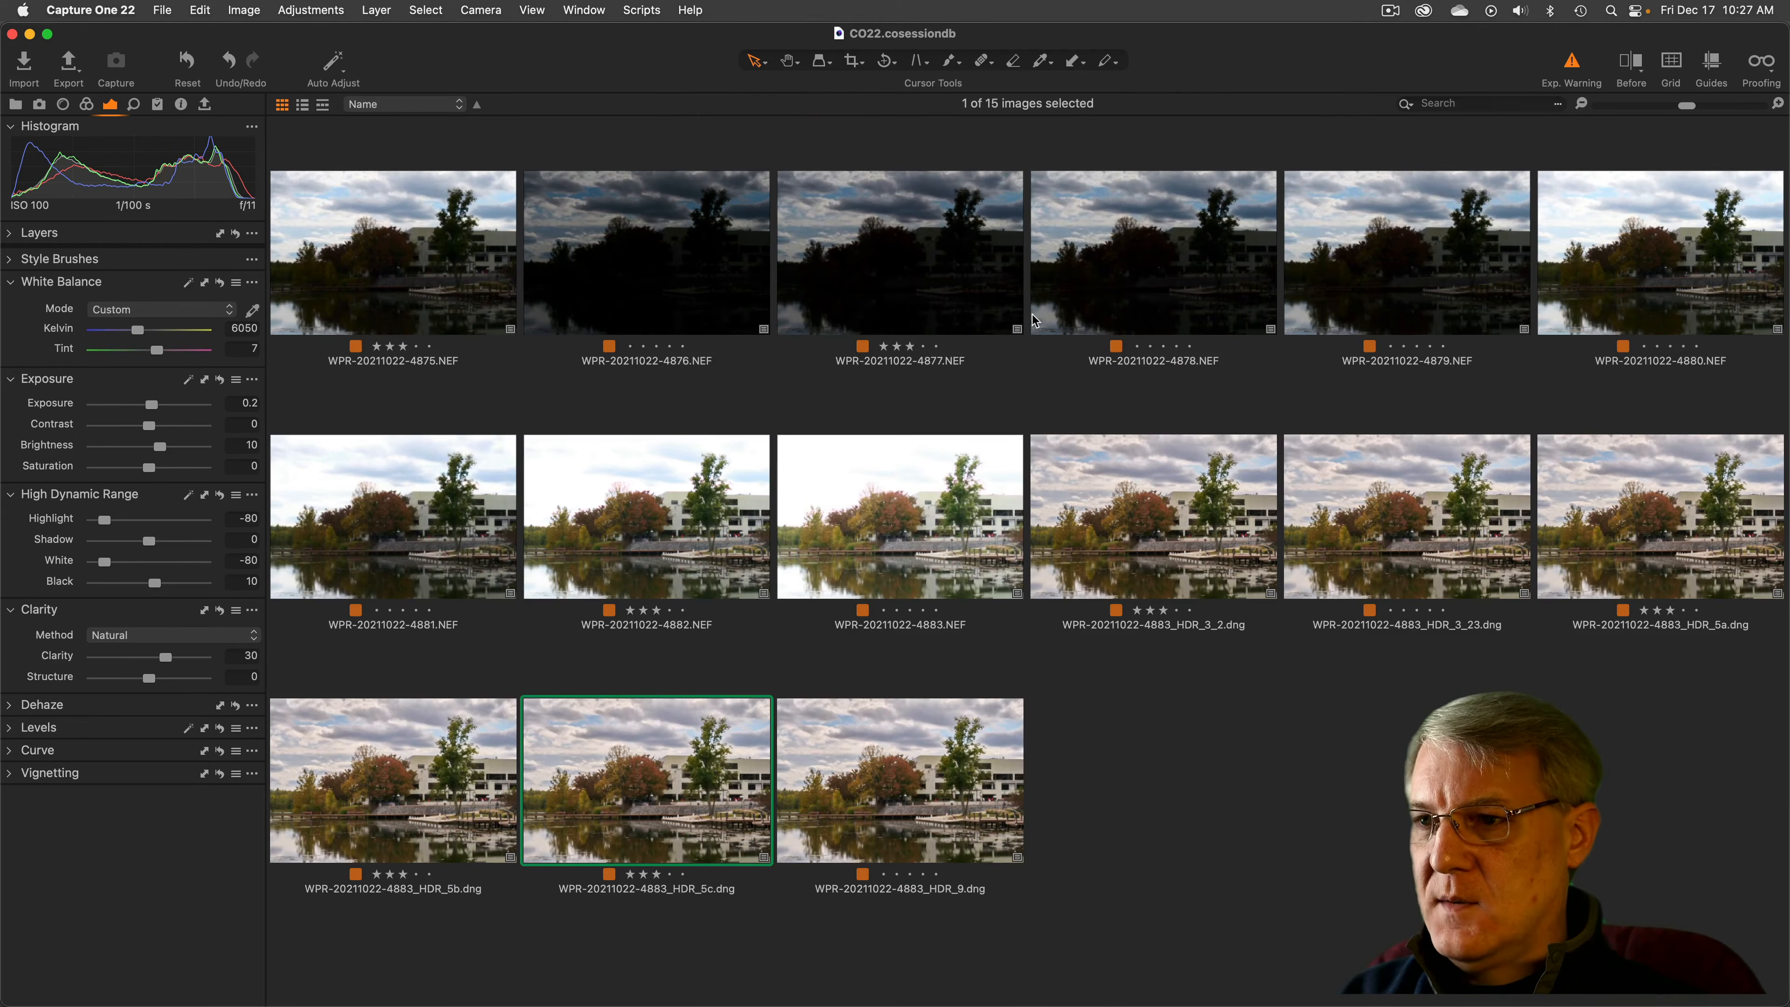
pyautogui.click(1438, 508)
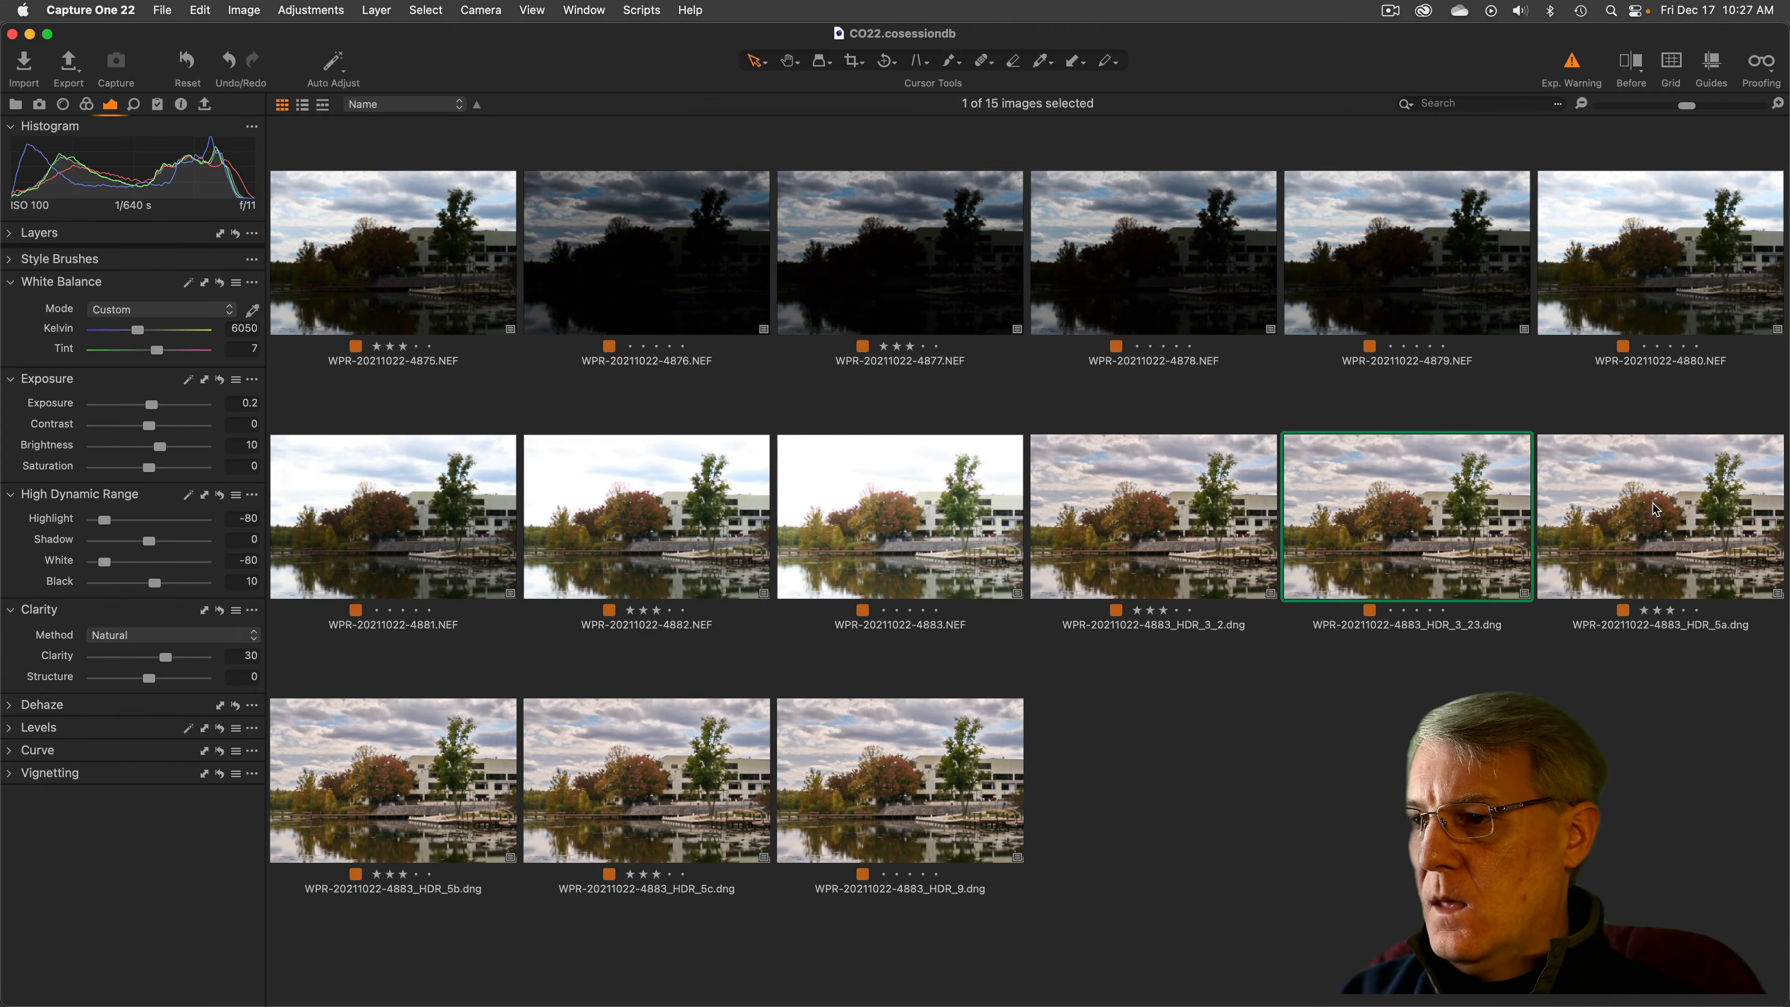
pyautogui.click(1657, 510)
pyautogui.keyDown('shift'); pyautogui.click(707, 764); pyautogui.keyUp('shift')
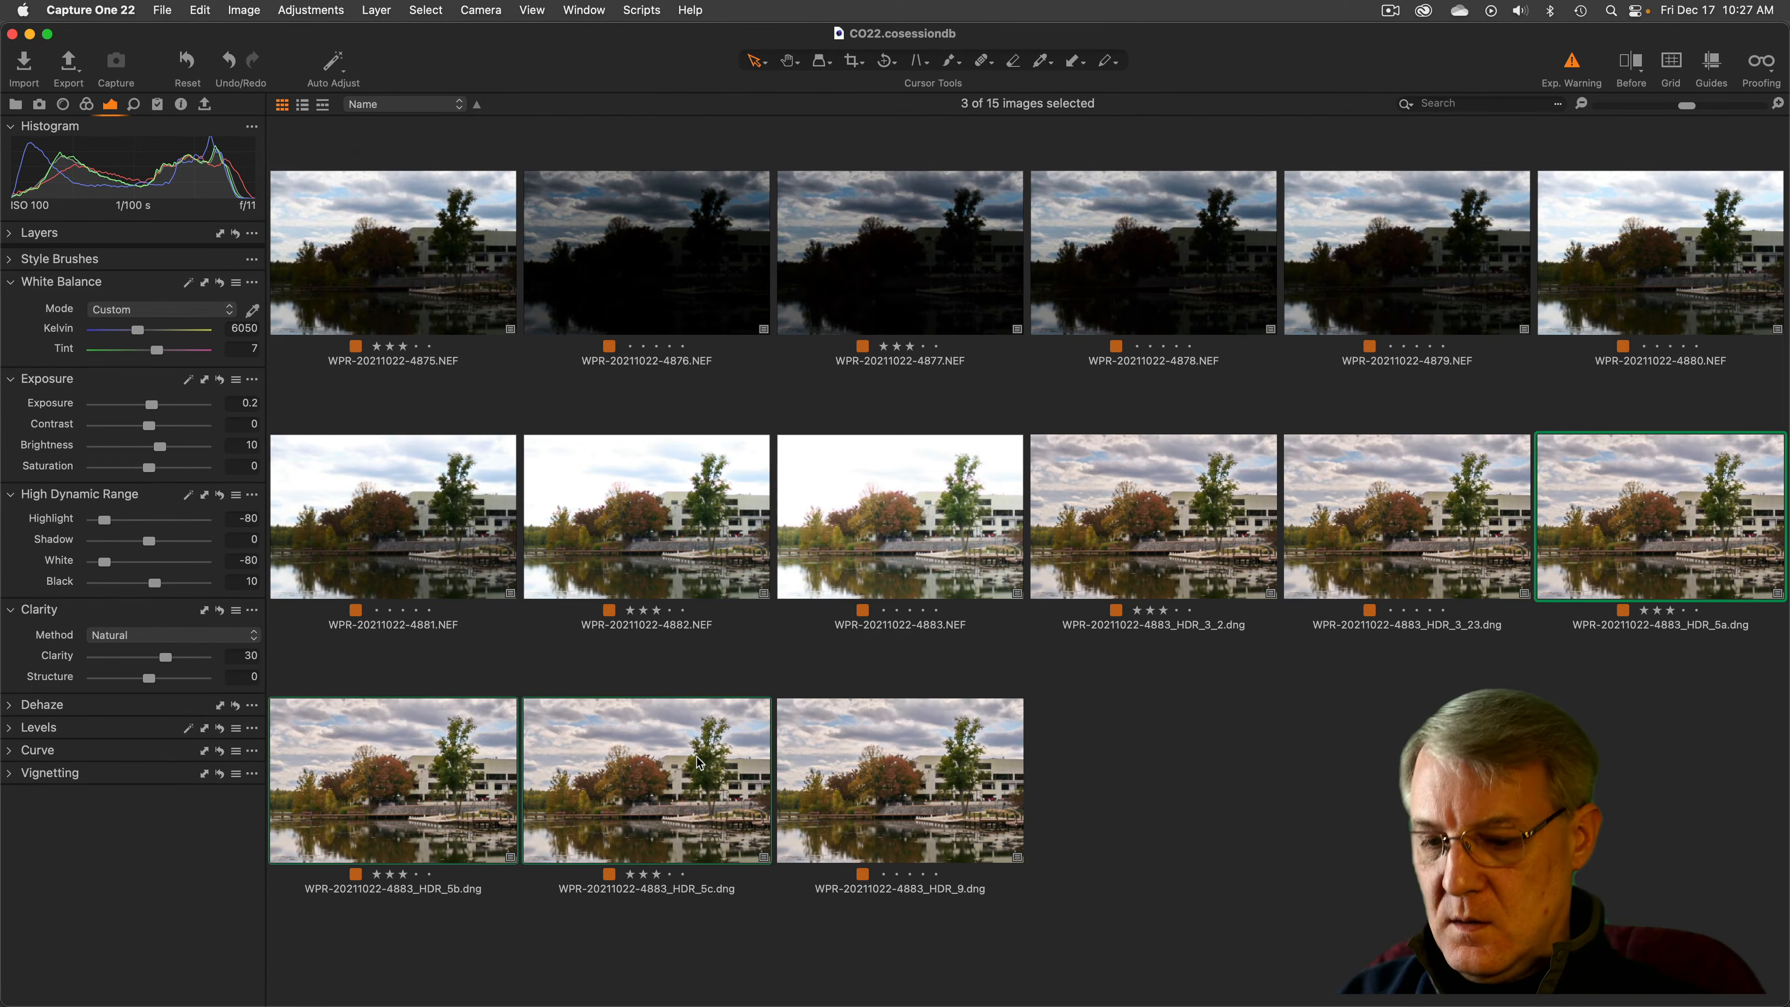
pyautogui.press('alt+super+v')
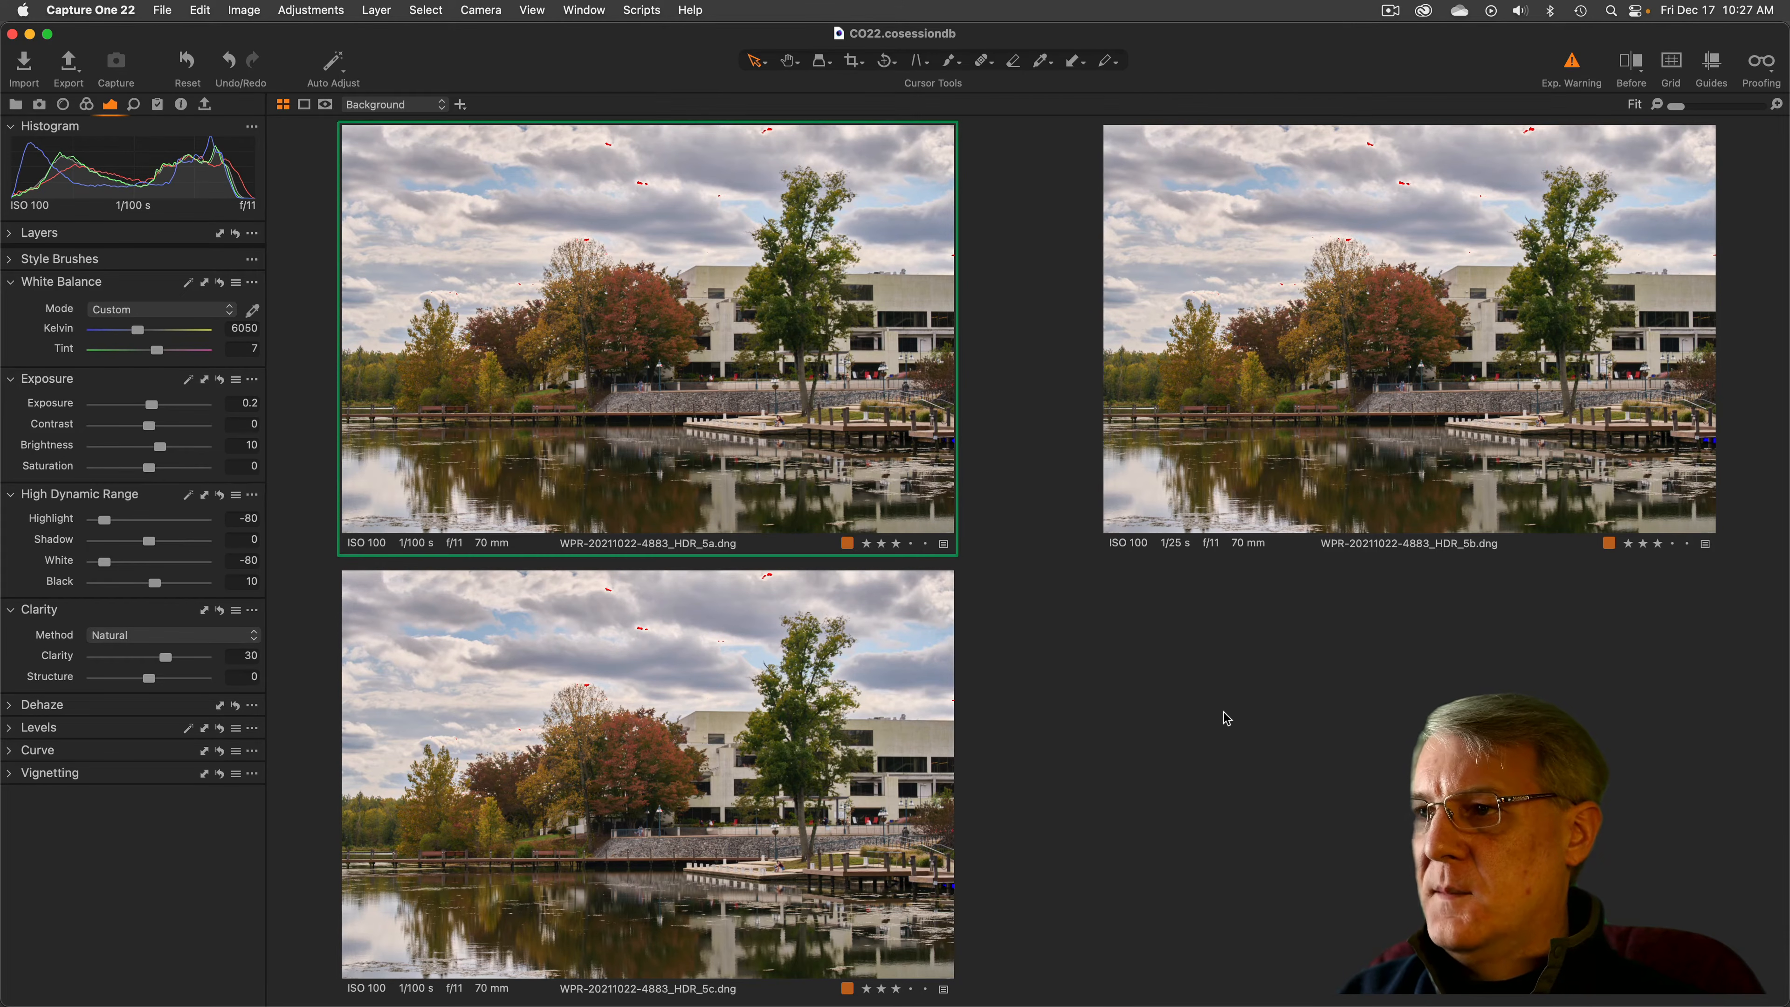
# Show the before views of the three five-frame merges and switch the active image among them to compare histograms
pyautogui.press('y')
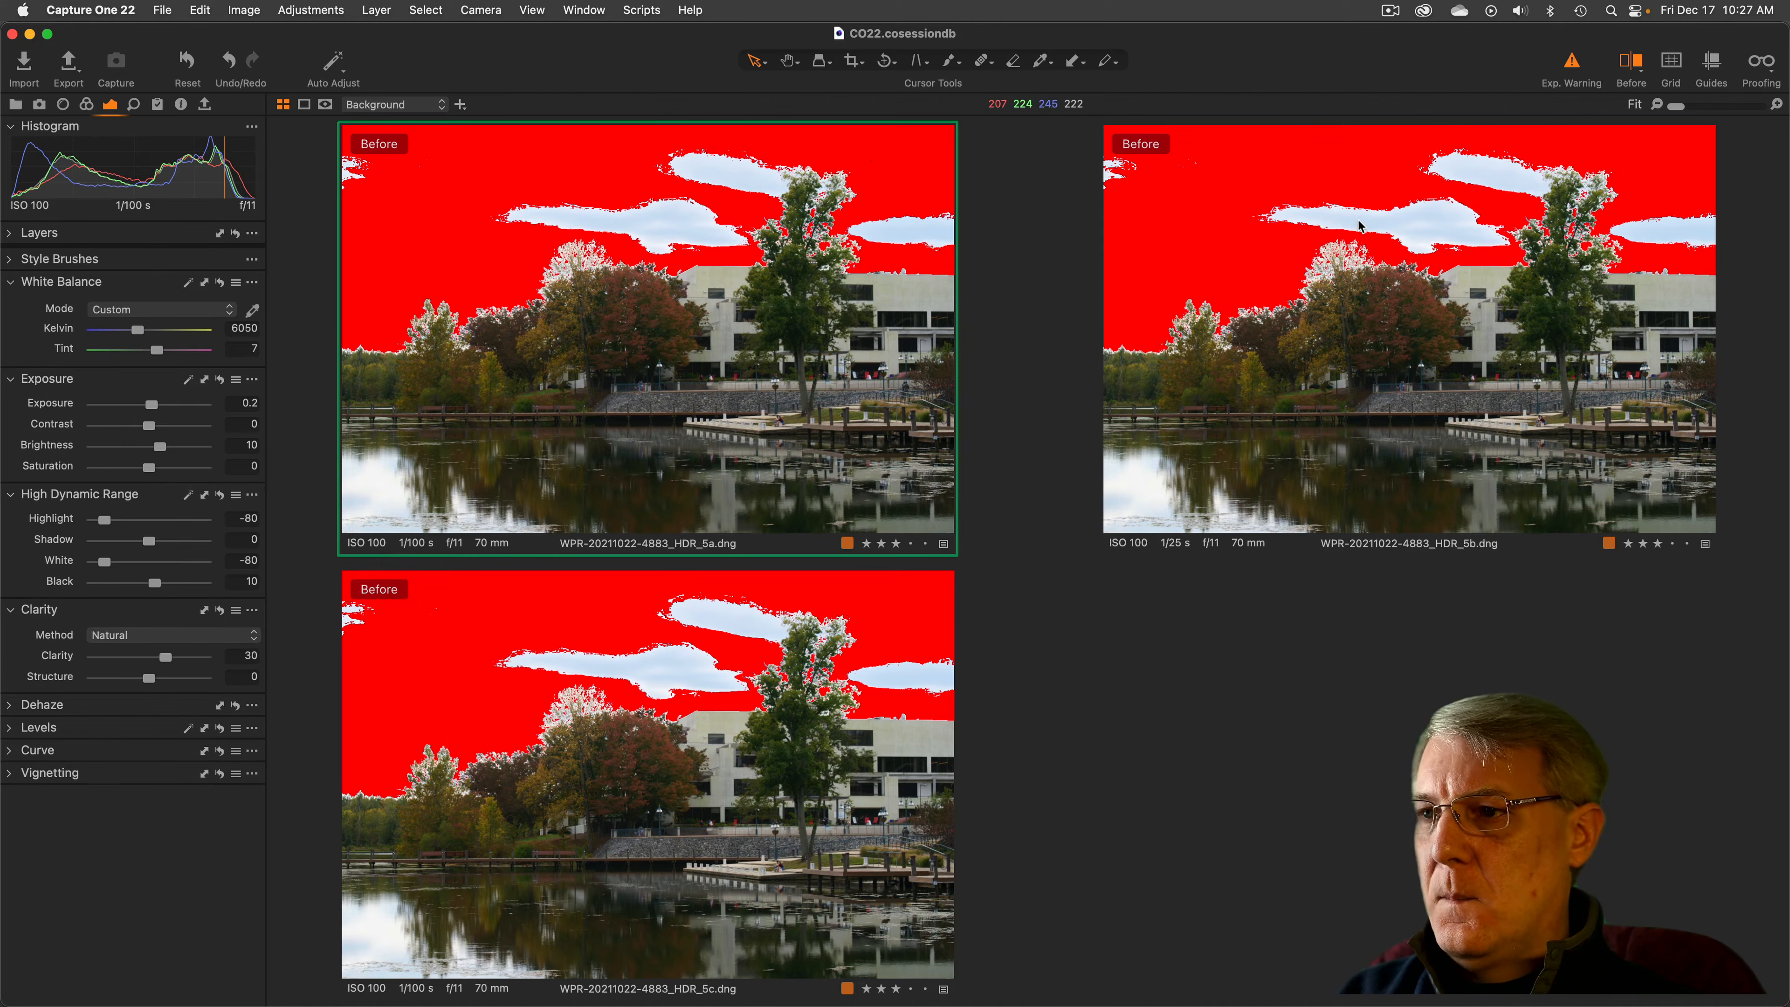
pyautogui.click(1325, 212)
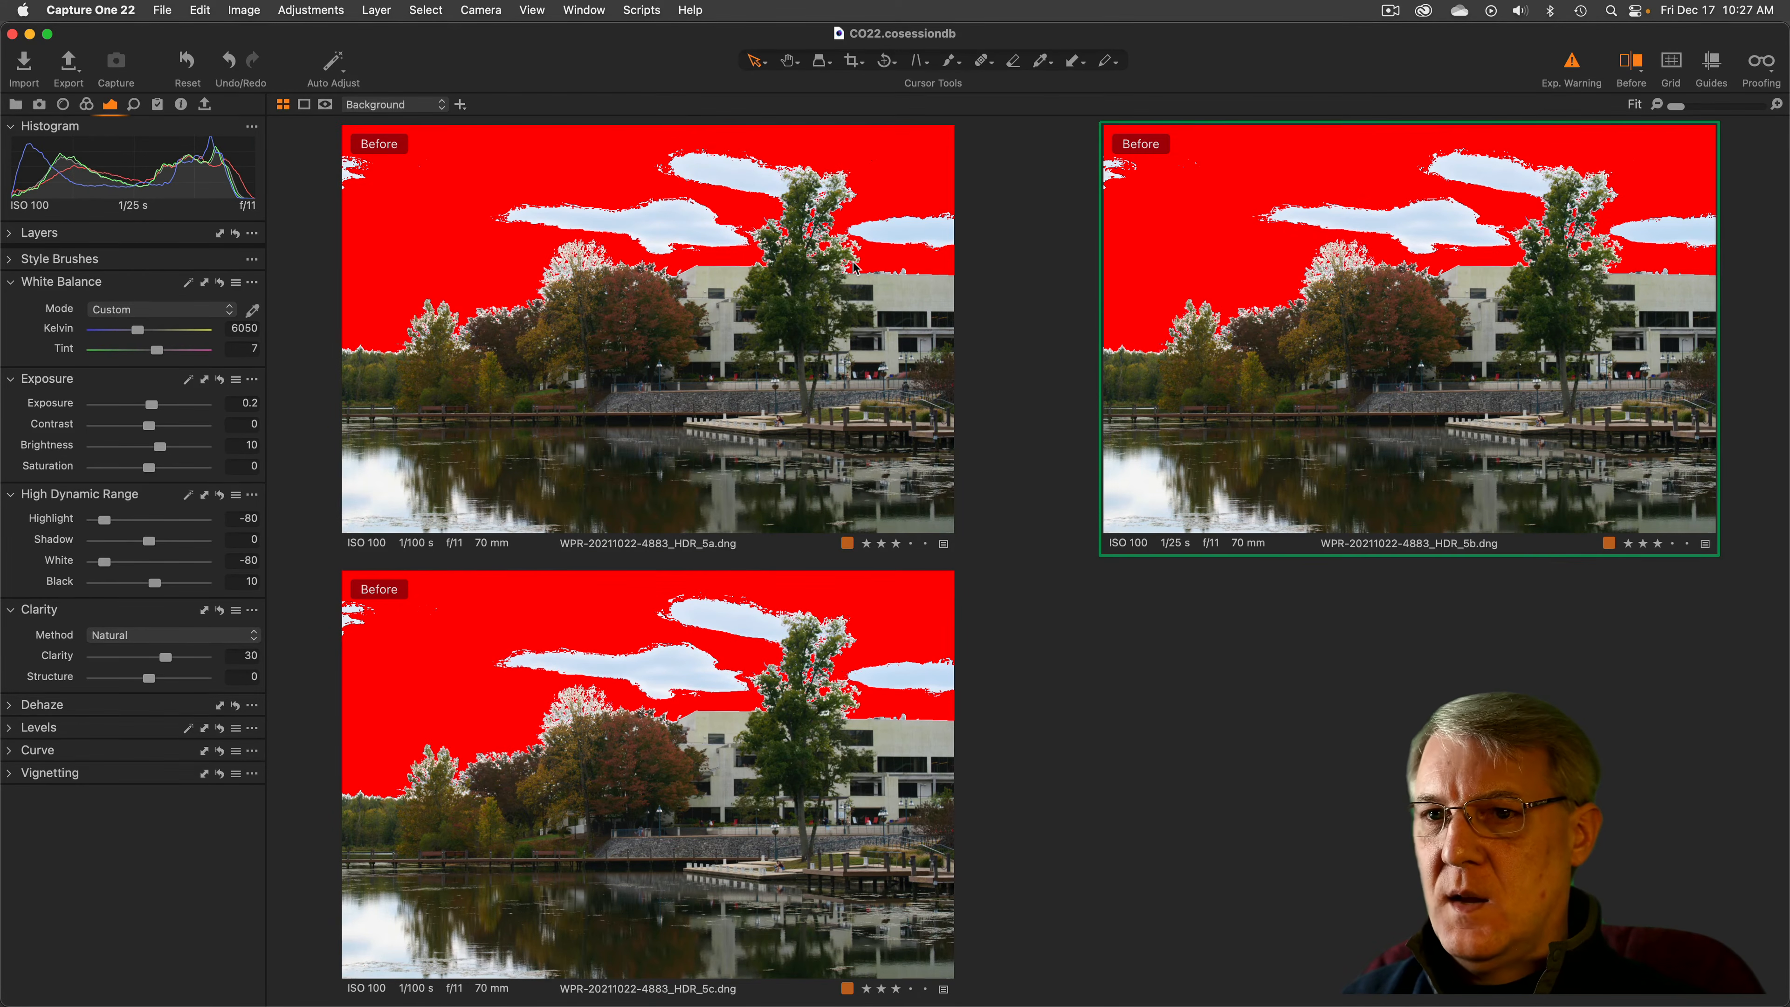
pyautogui.press('super+Right')
pyautogui.press('super+Left')
pyautogui.press('super+Left')
pyautogui.press('super+Right')
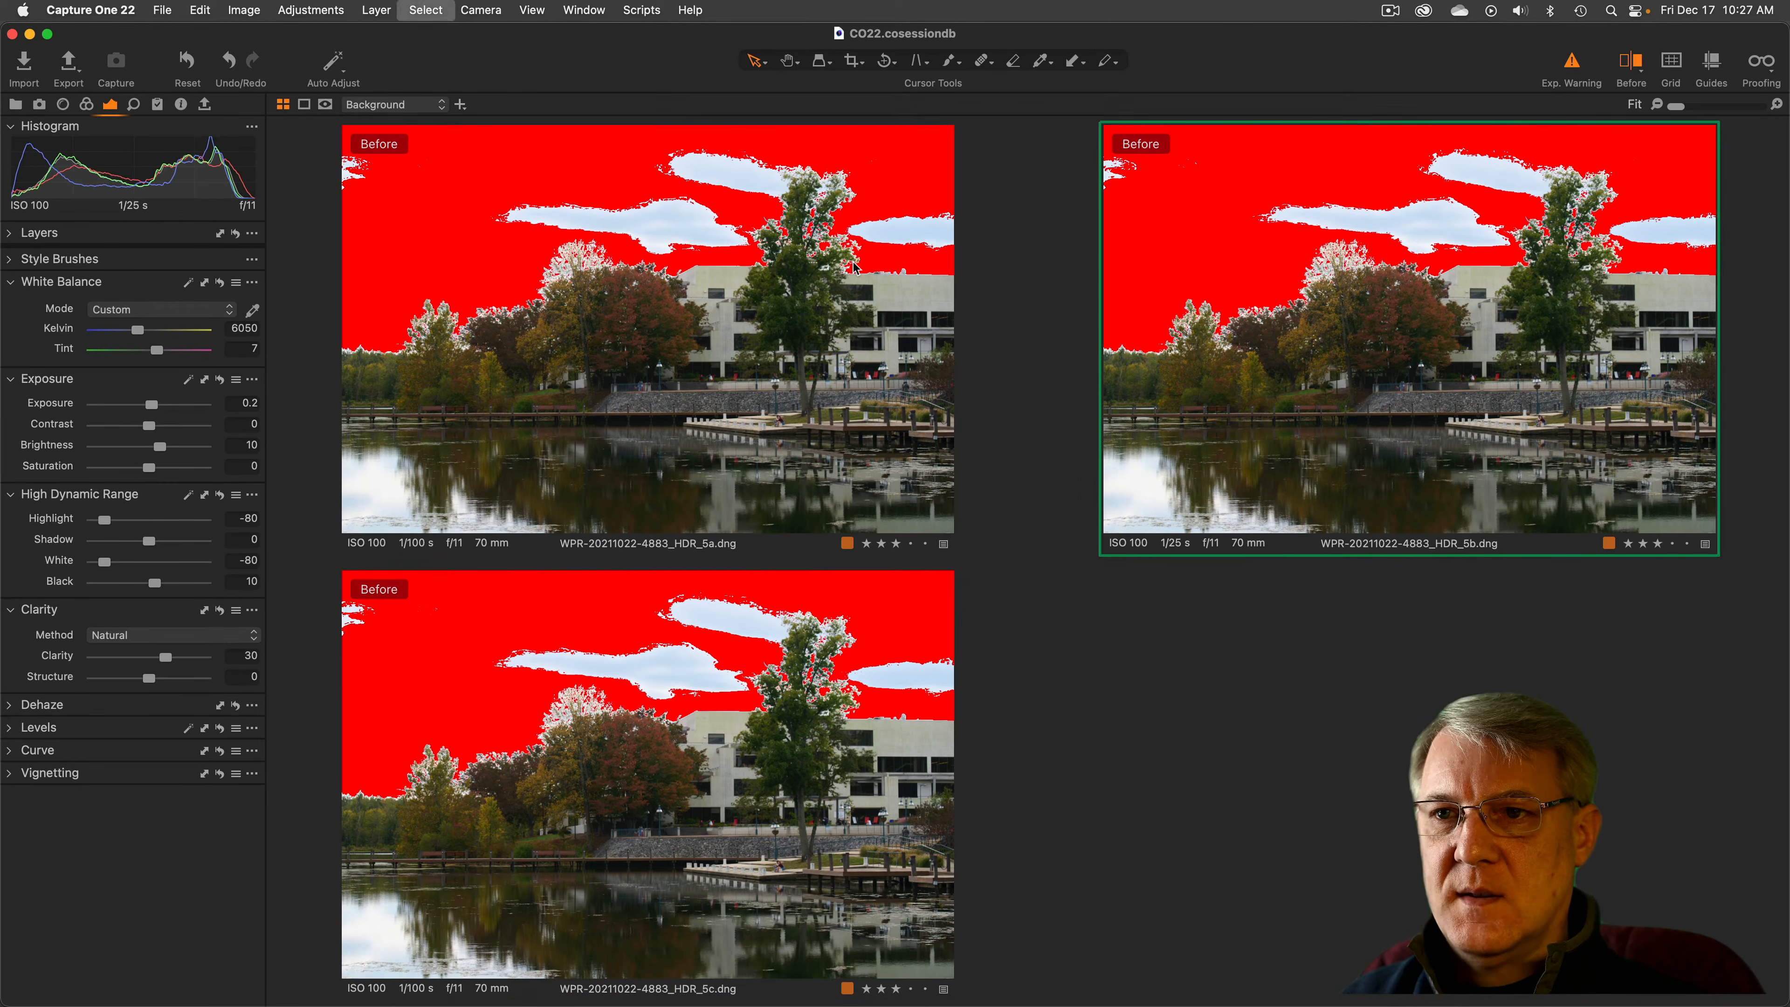
pyautogui.press('super+Right')
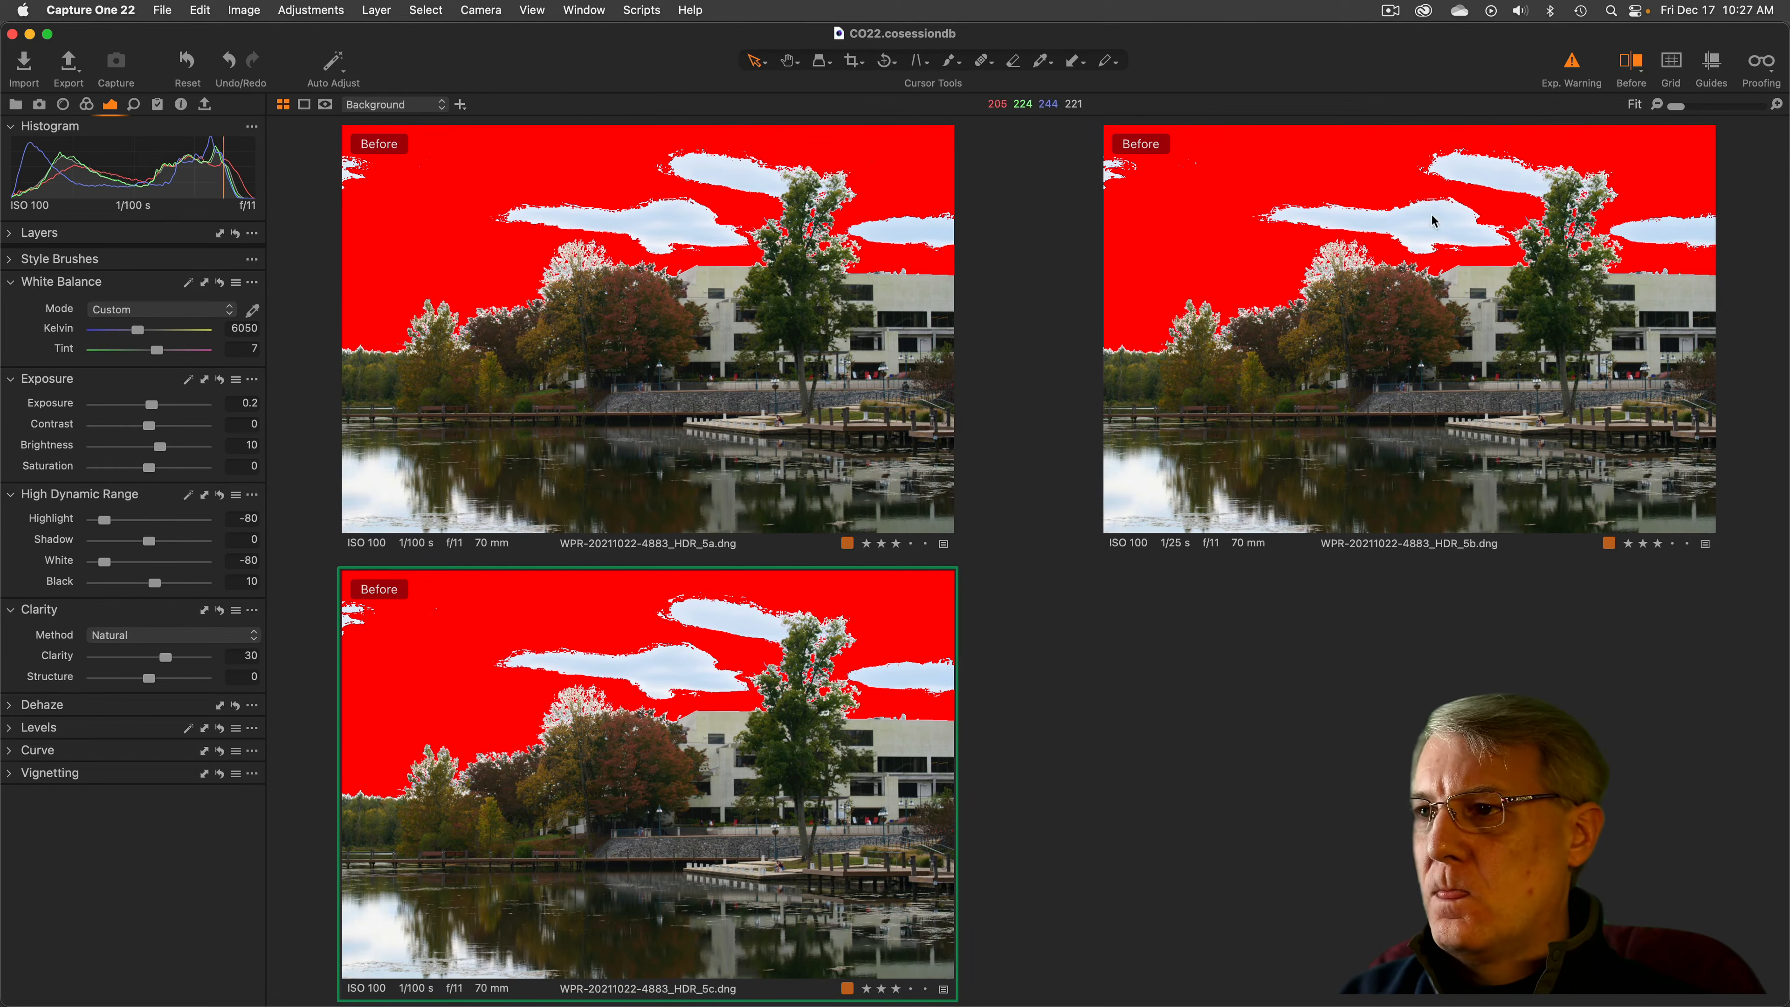
# Restore the adjusted views of the three merges with exposure warnings off, and return to the thumbnail overview
pyautogui.press('y')
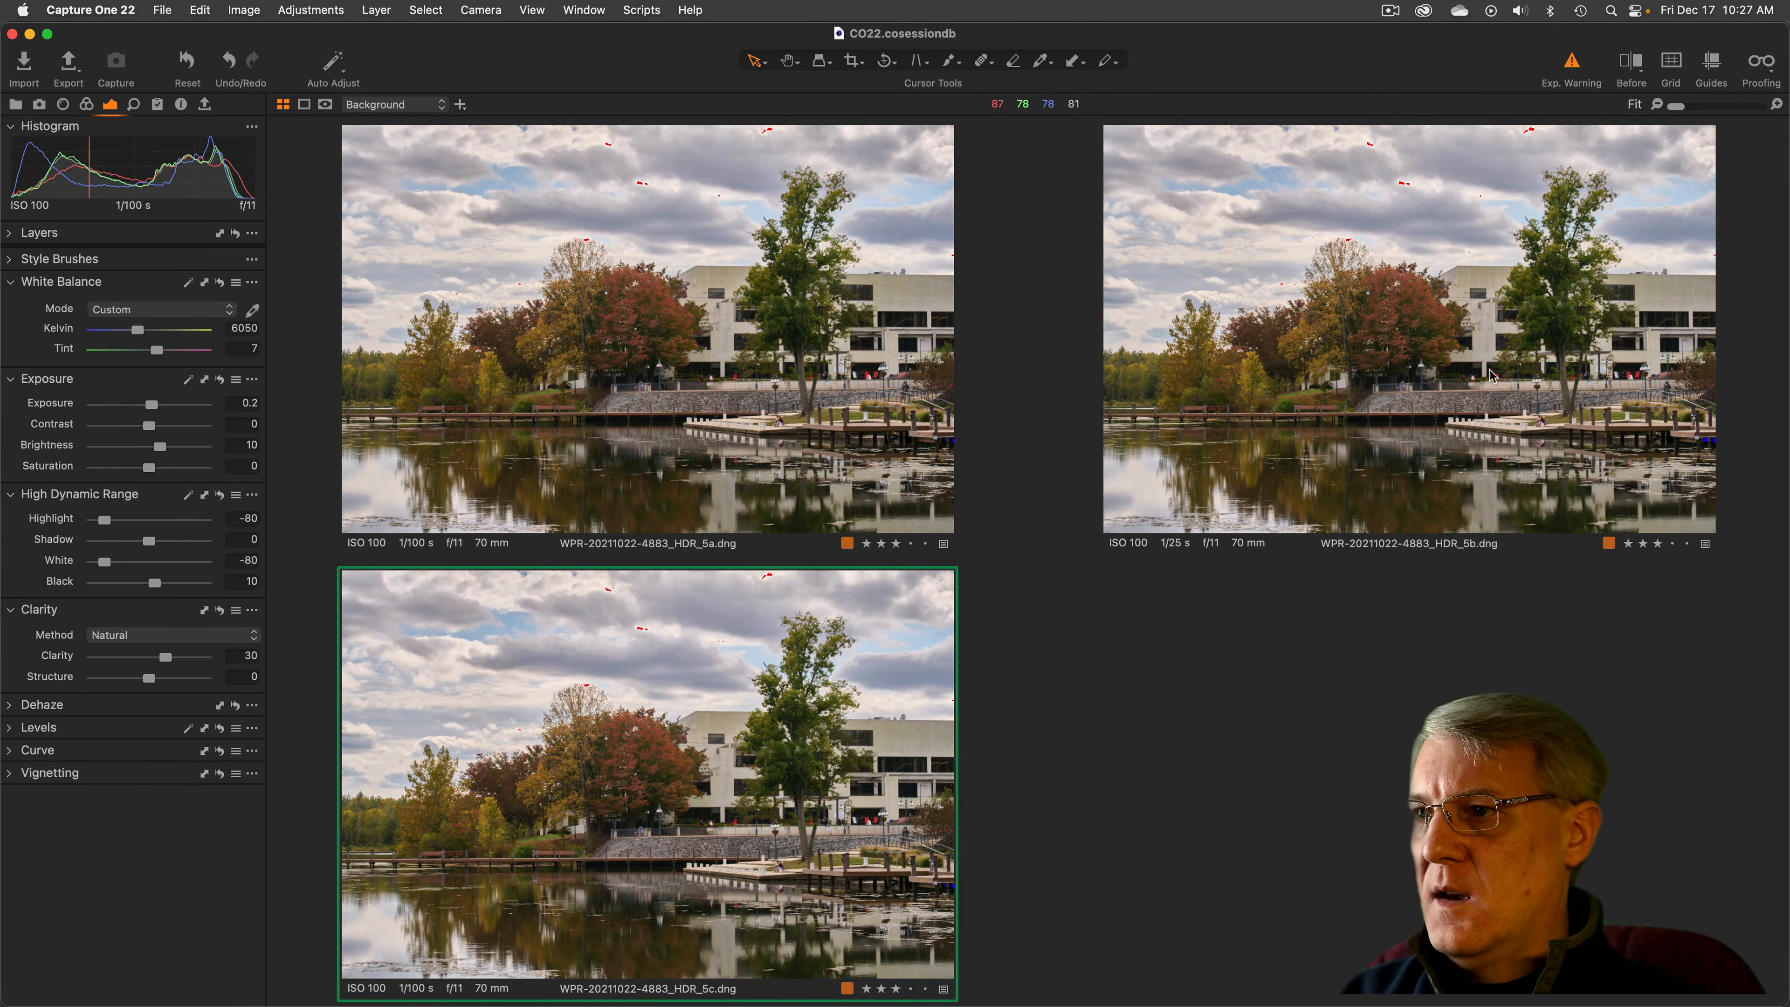
pyautogui.click(1573, 64)
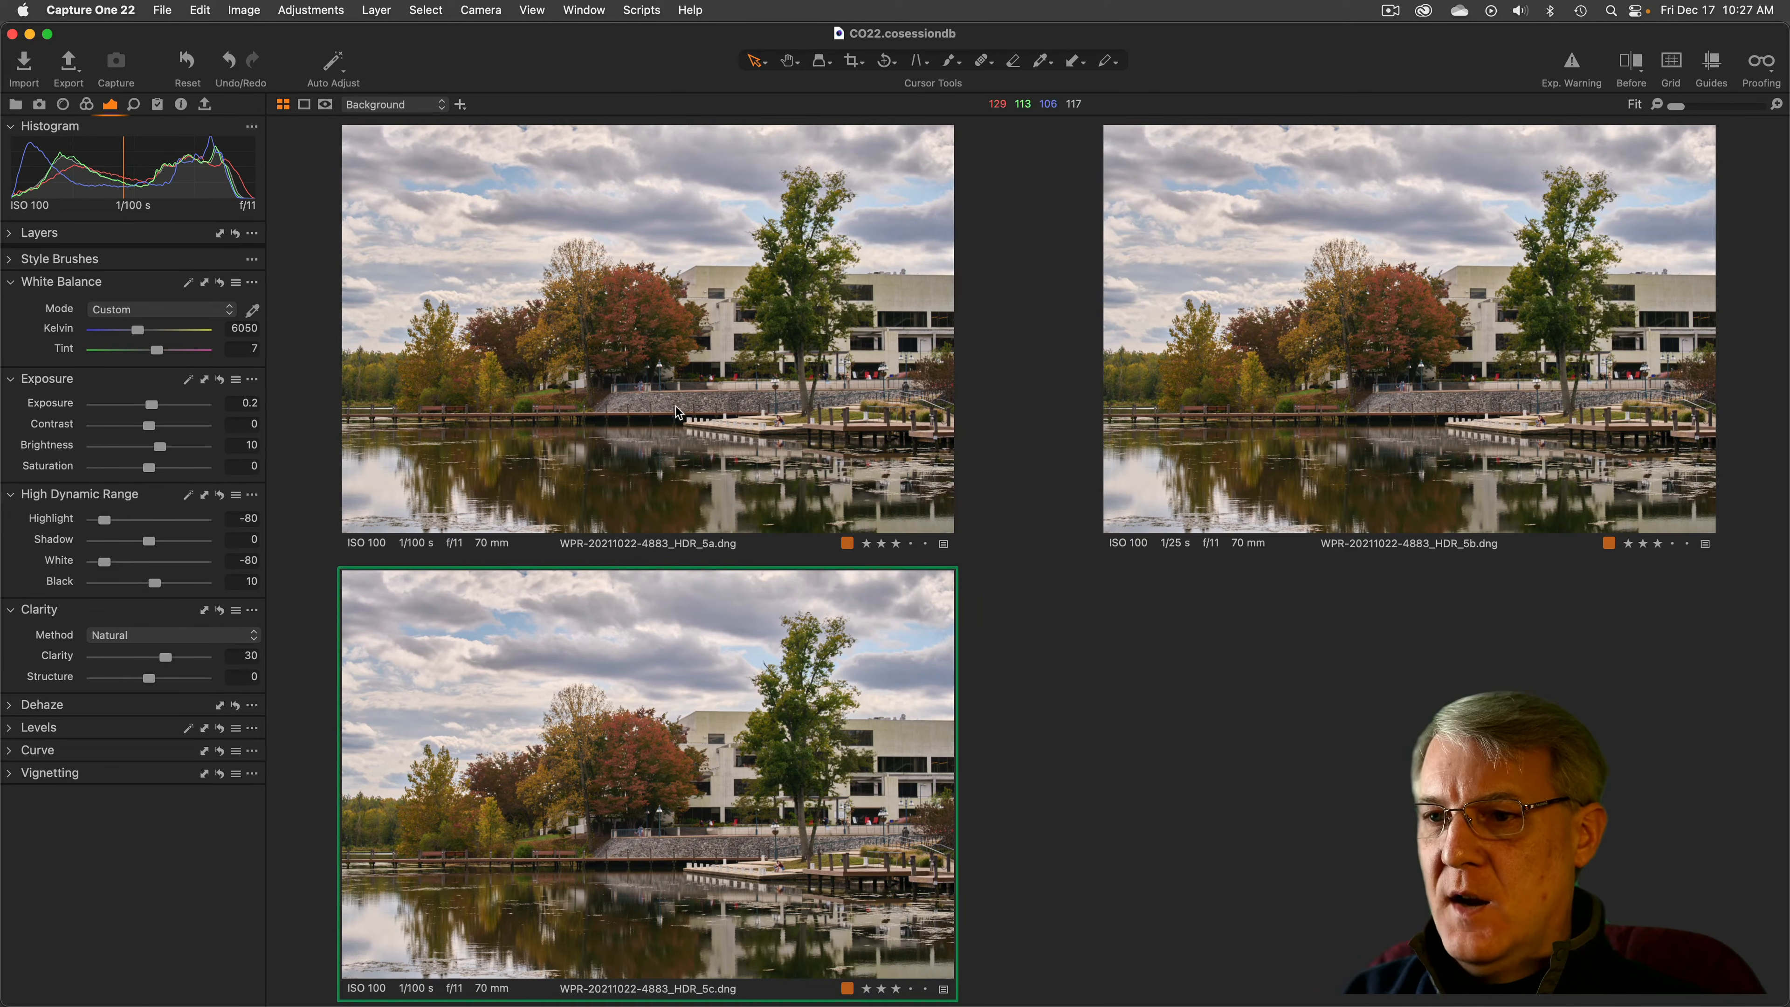
pyautogui.press('super+alt+v')
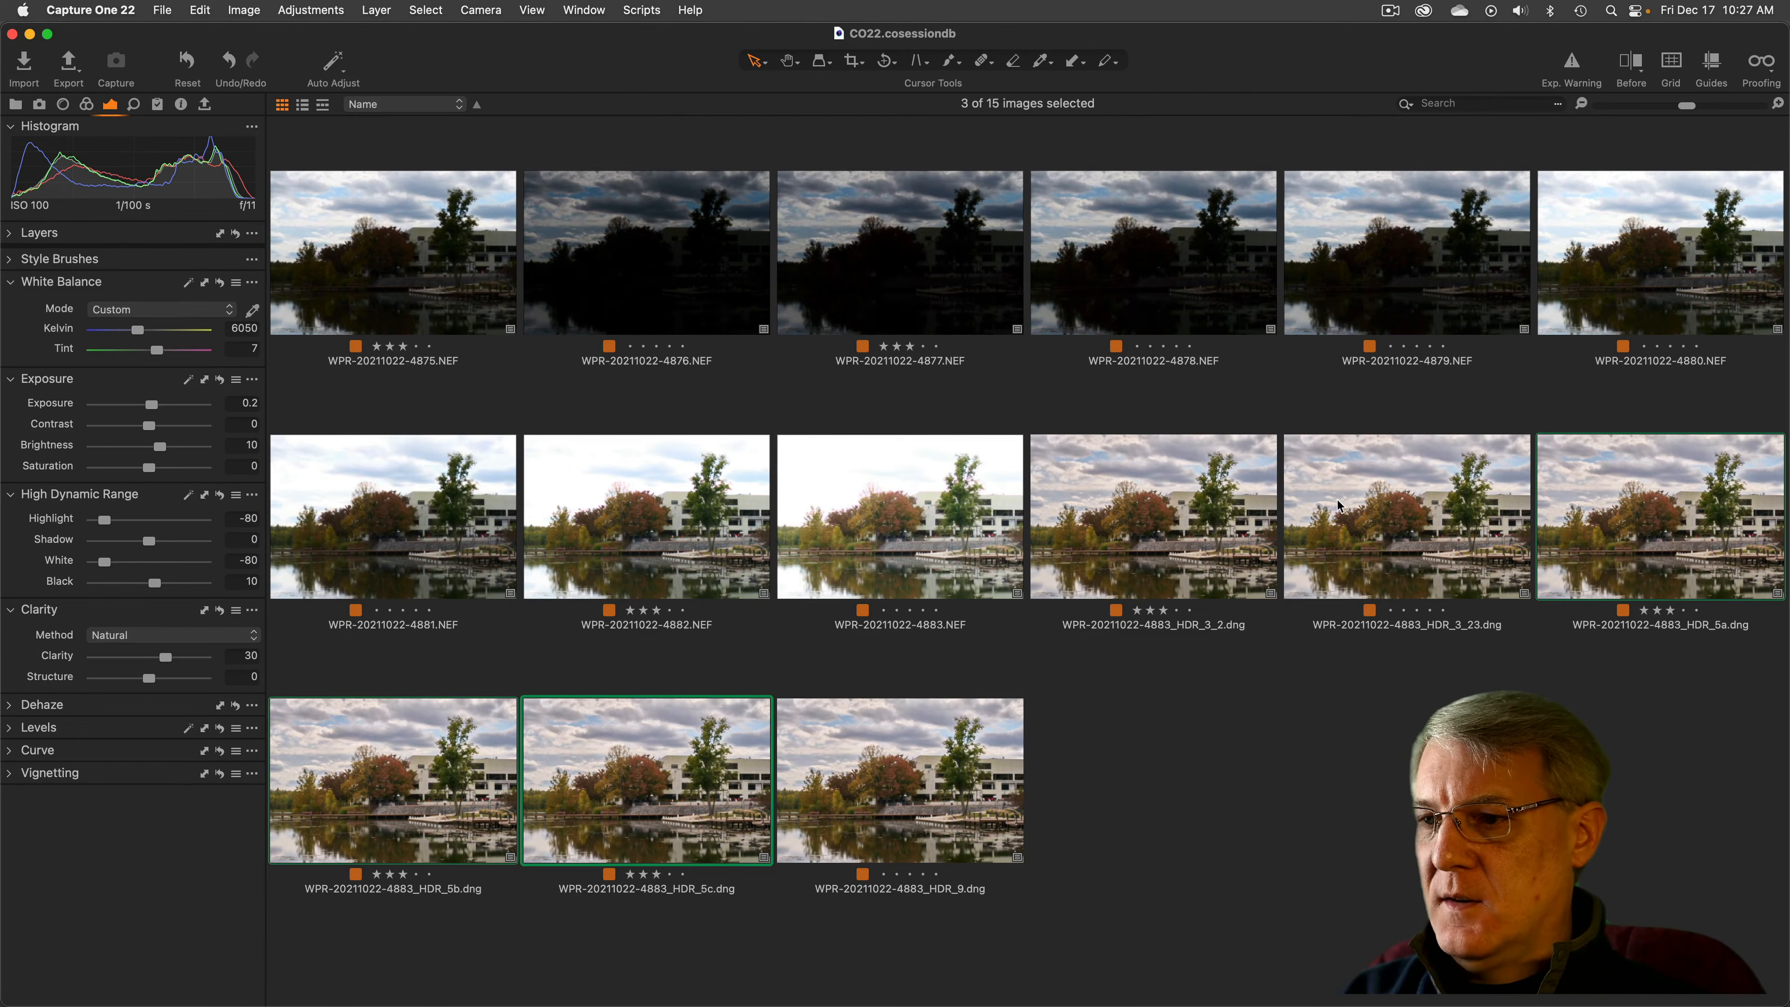
# Select the merged image HDR_3_2 alone, then select the source frames 4875, 4878 and 4882 instead
pyautogui.click(1210, 510)
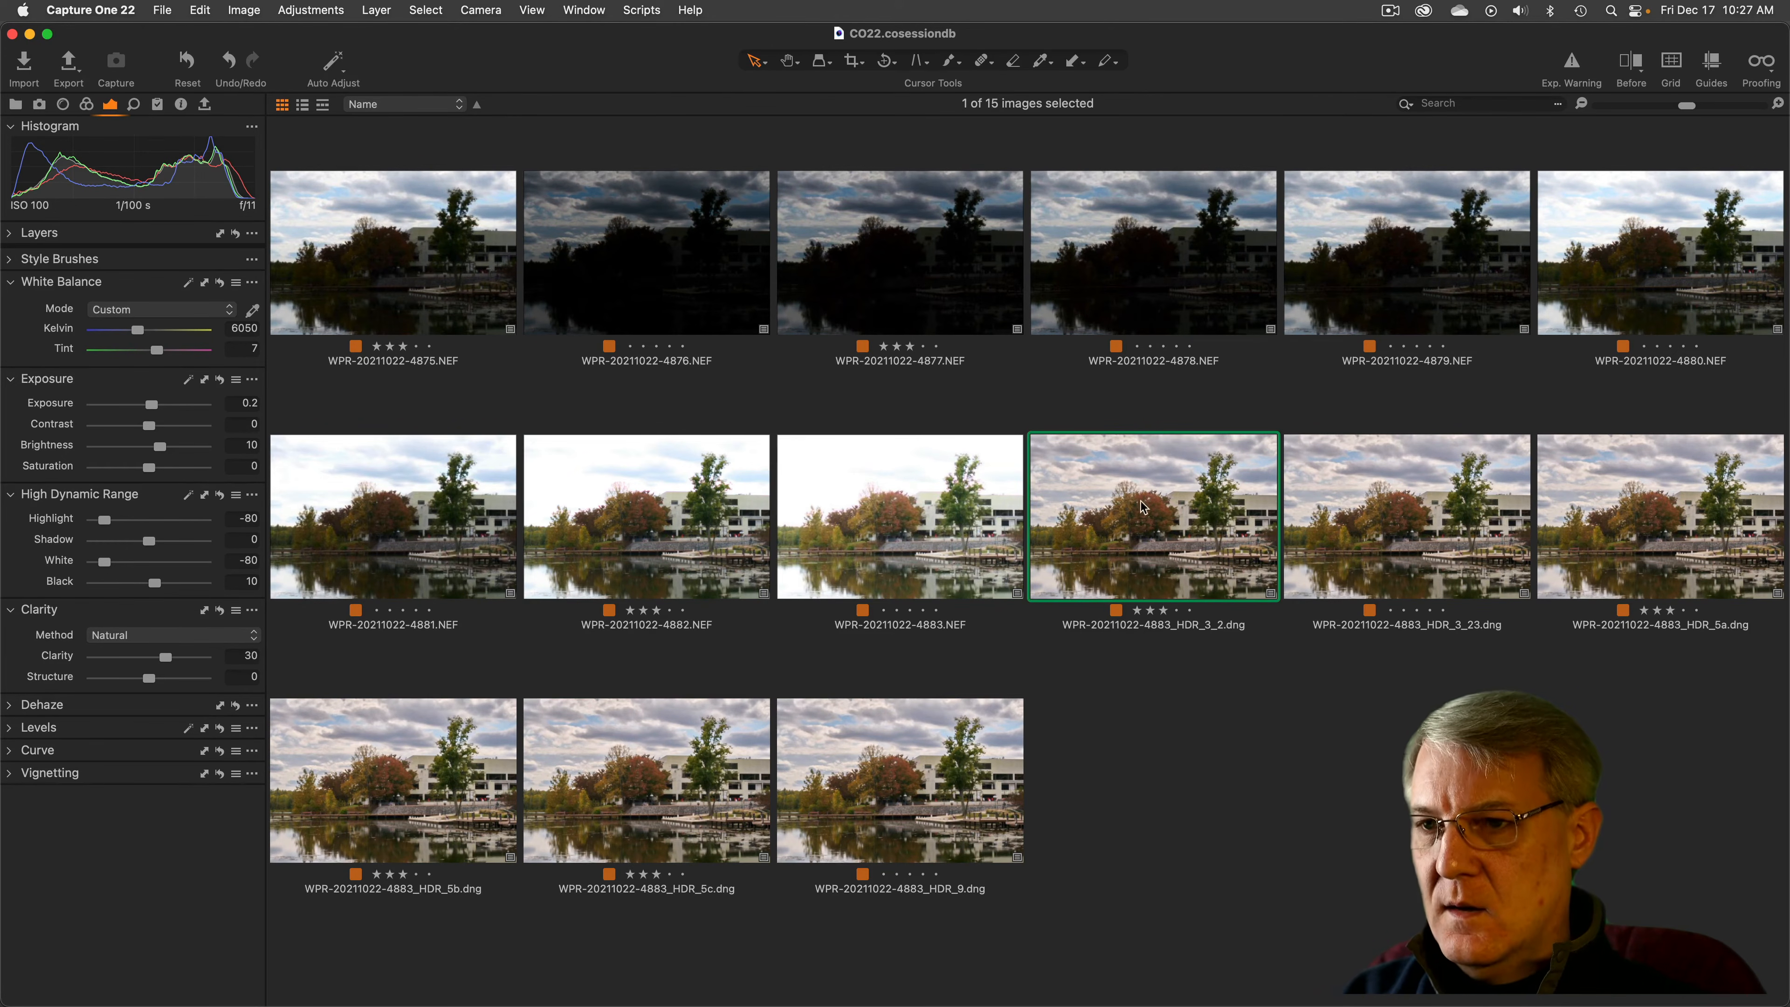
pyautogui.click(394, 287)
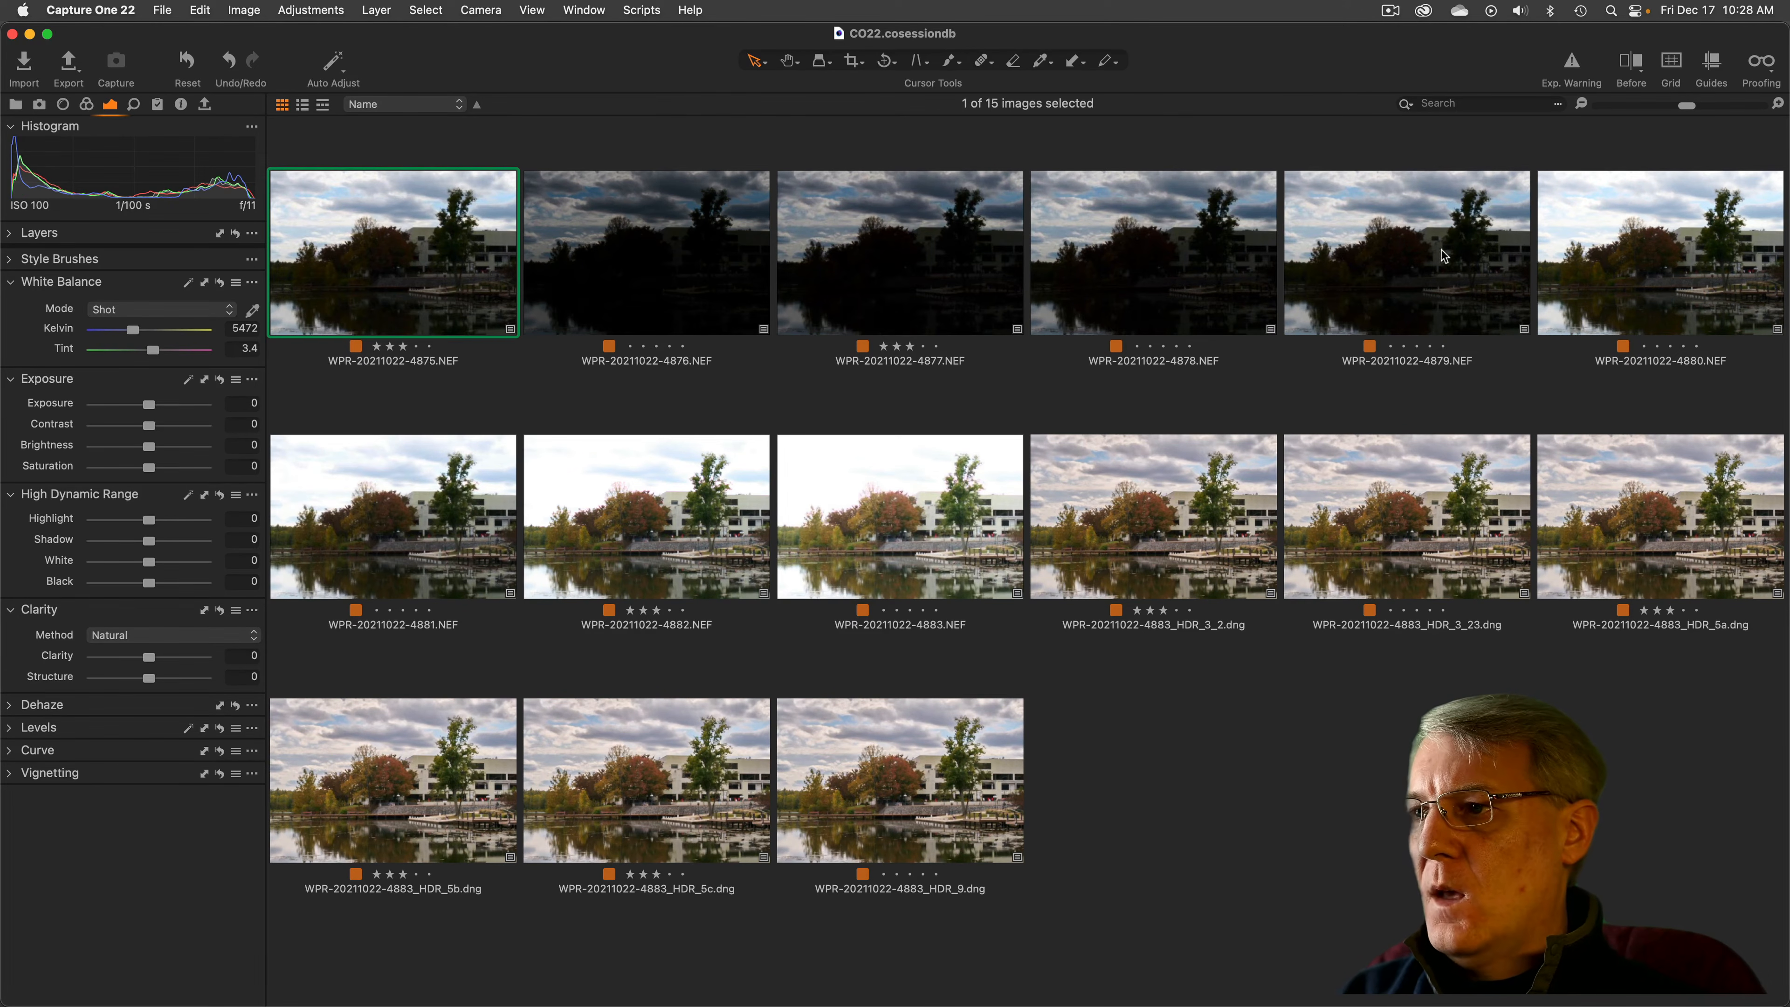
pyautogui.keyDown('super'); pyautogui.click(1173, 253); pyautogui.keyUp('super')
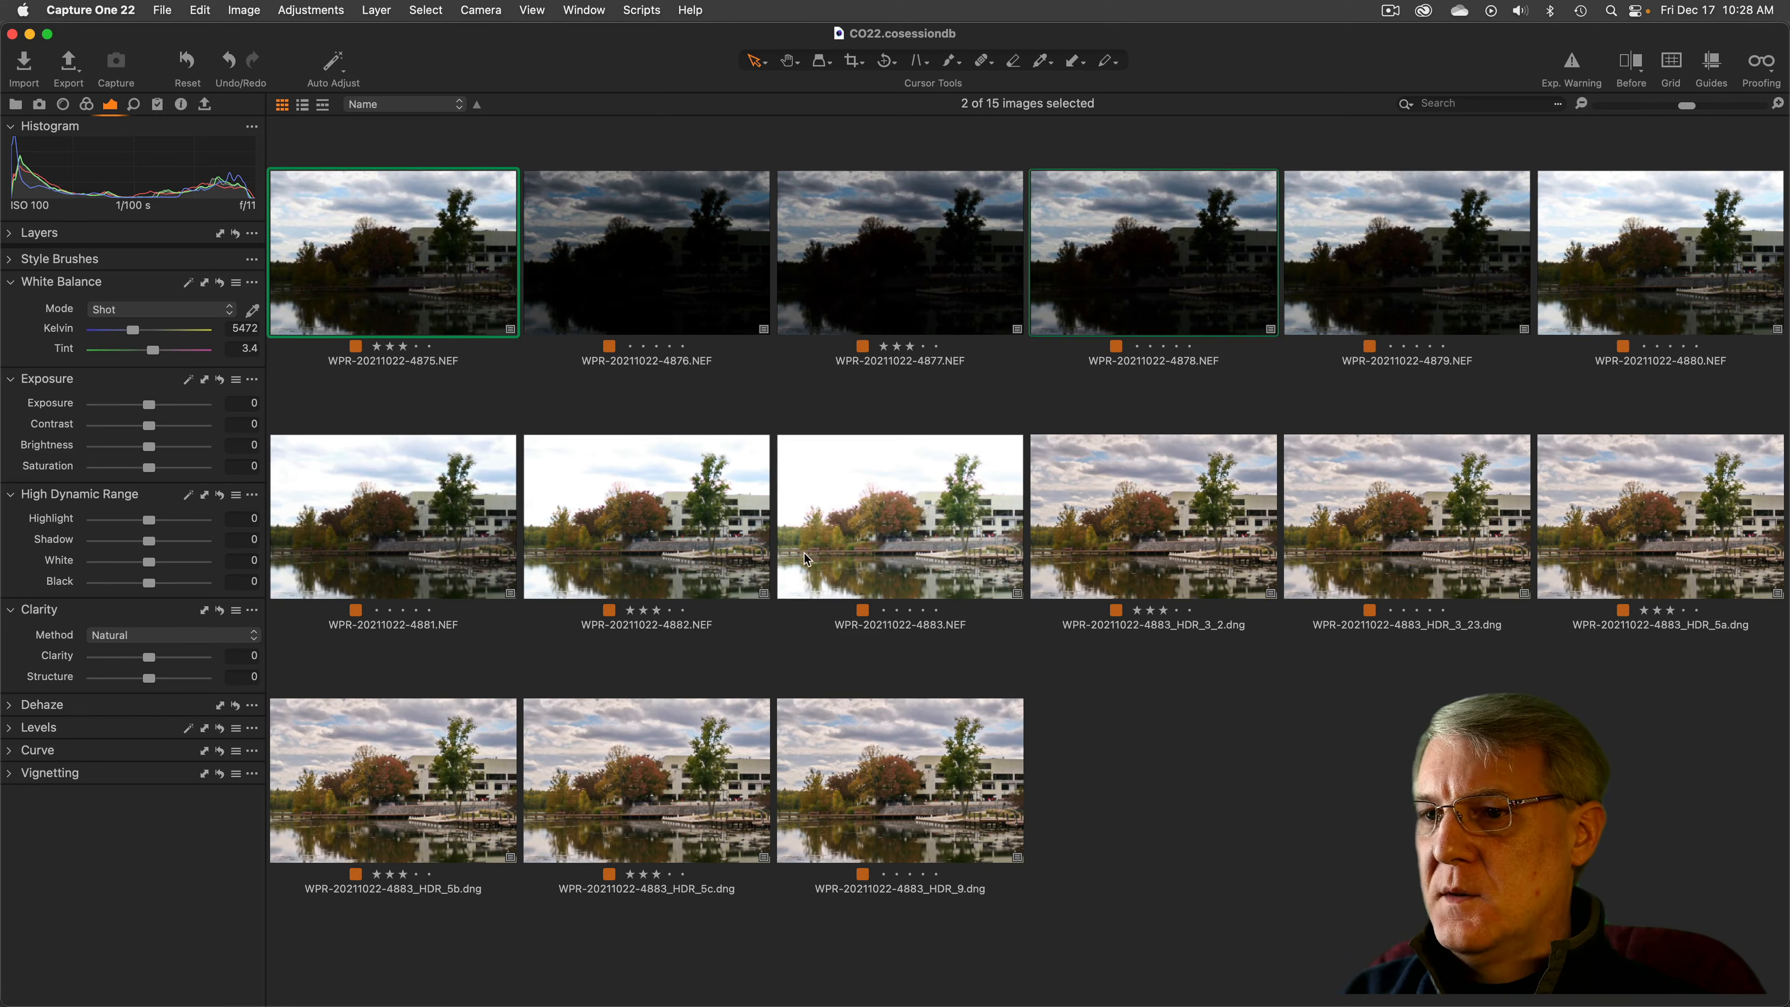
pyautogui.keyDown('super'); pyautogui.click(714, 509); pyautogui.keyUp('super')
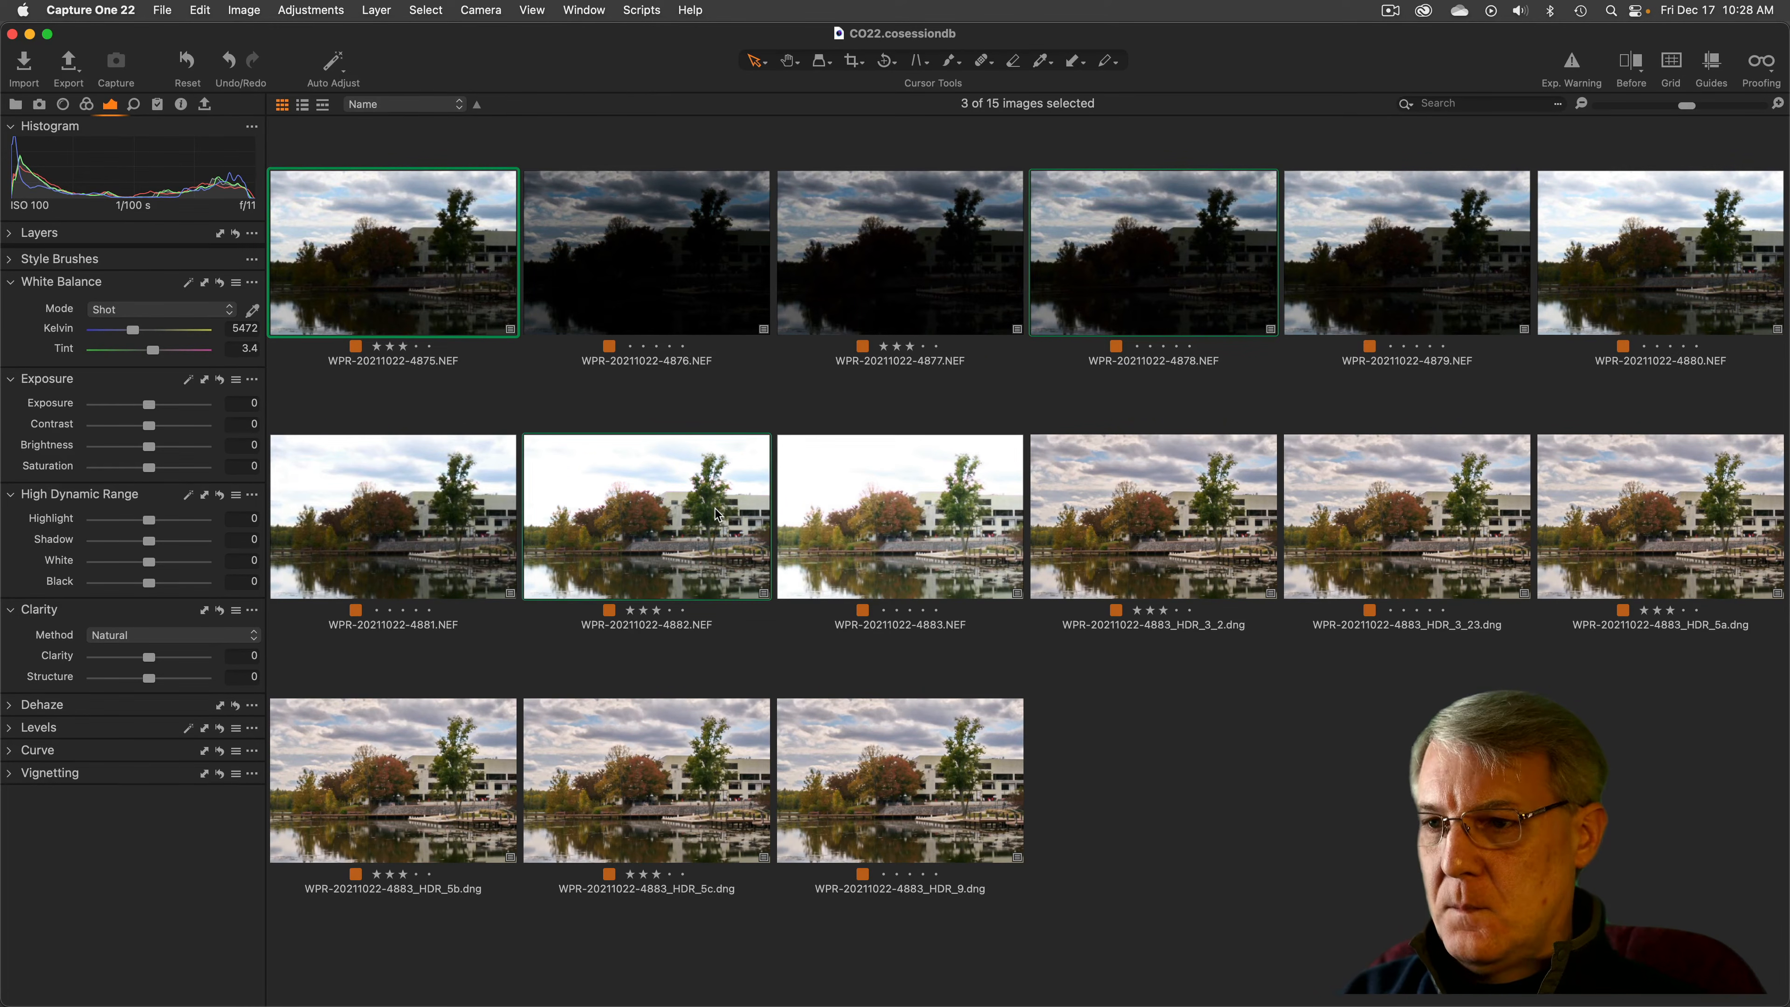
# Compare source frames 4875, 4878 and 4882 side by side, then swap frame 4878 for 4879 and compare the set again
pyautogui.press('super+alt+v')
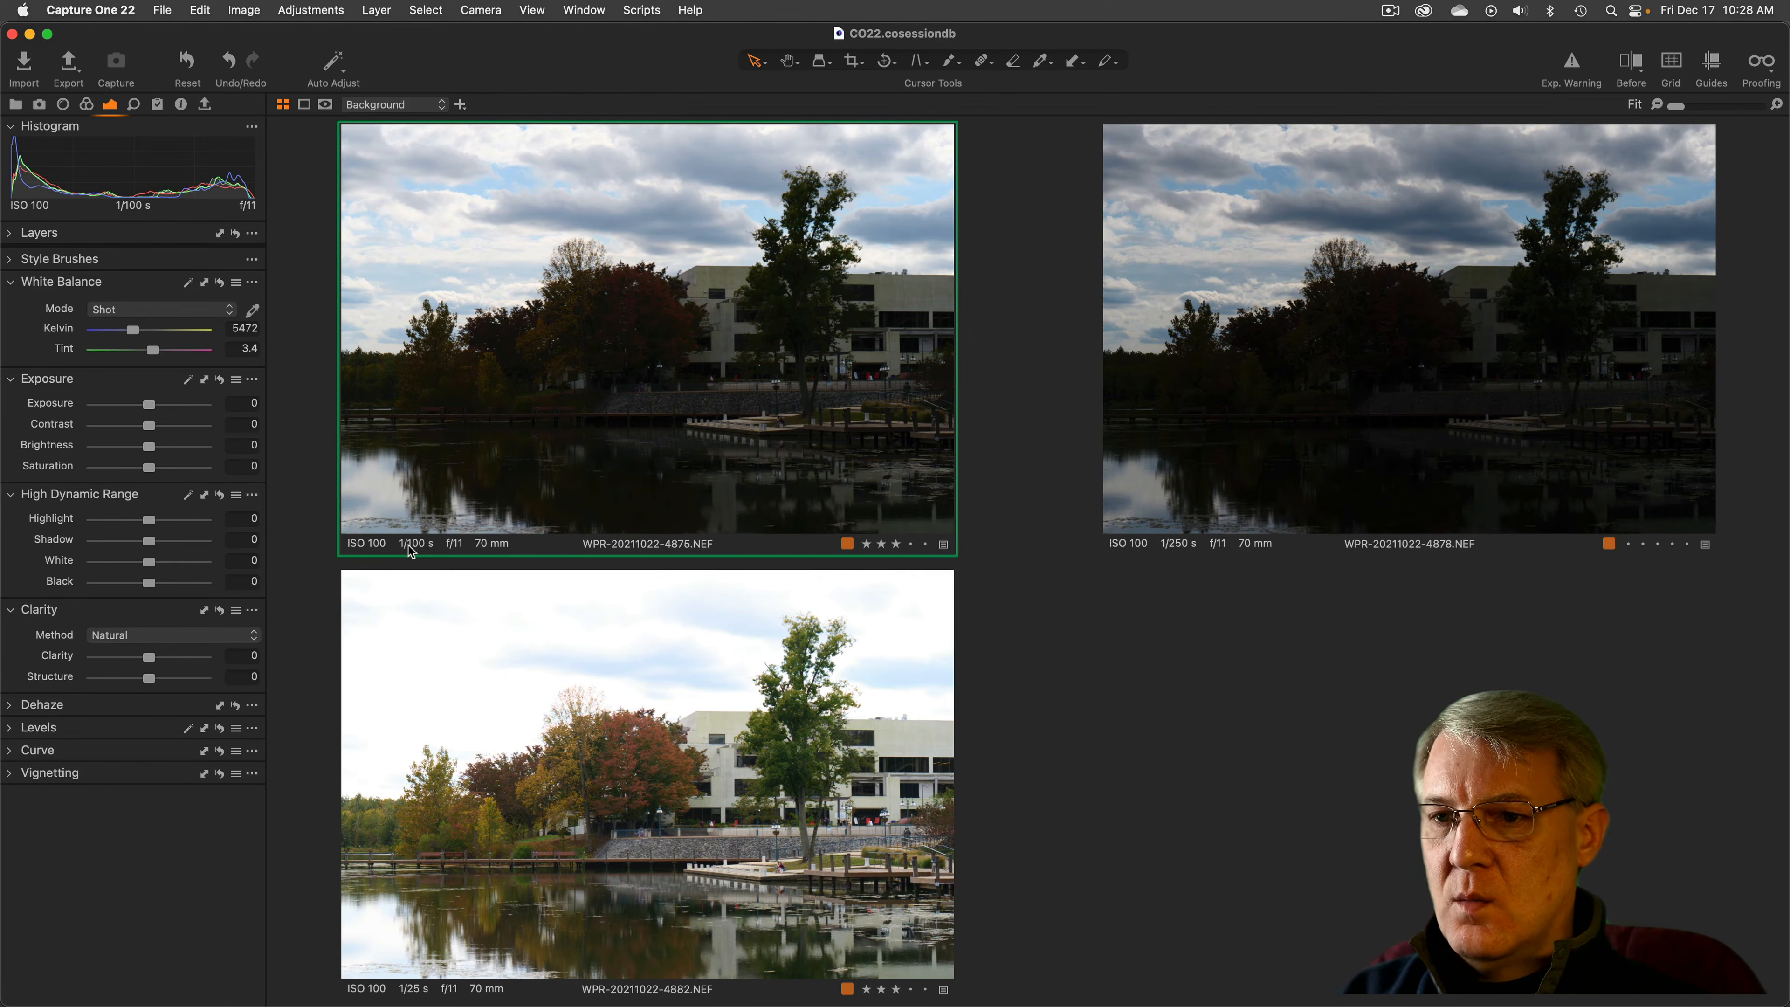
pyautogui.press('super+alt+v')
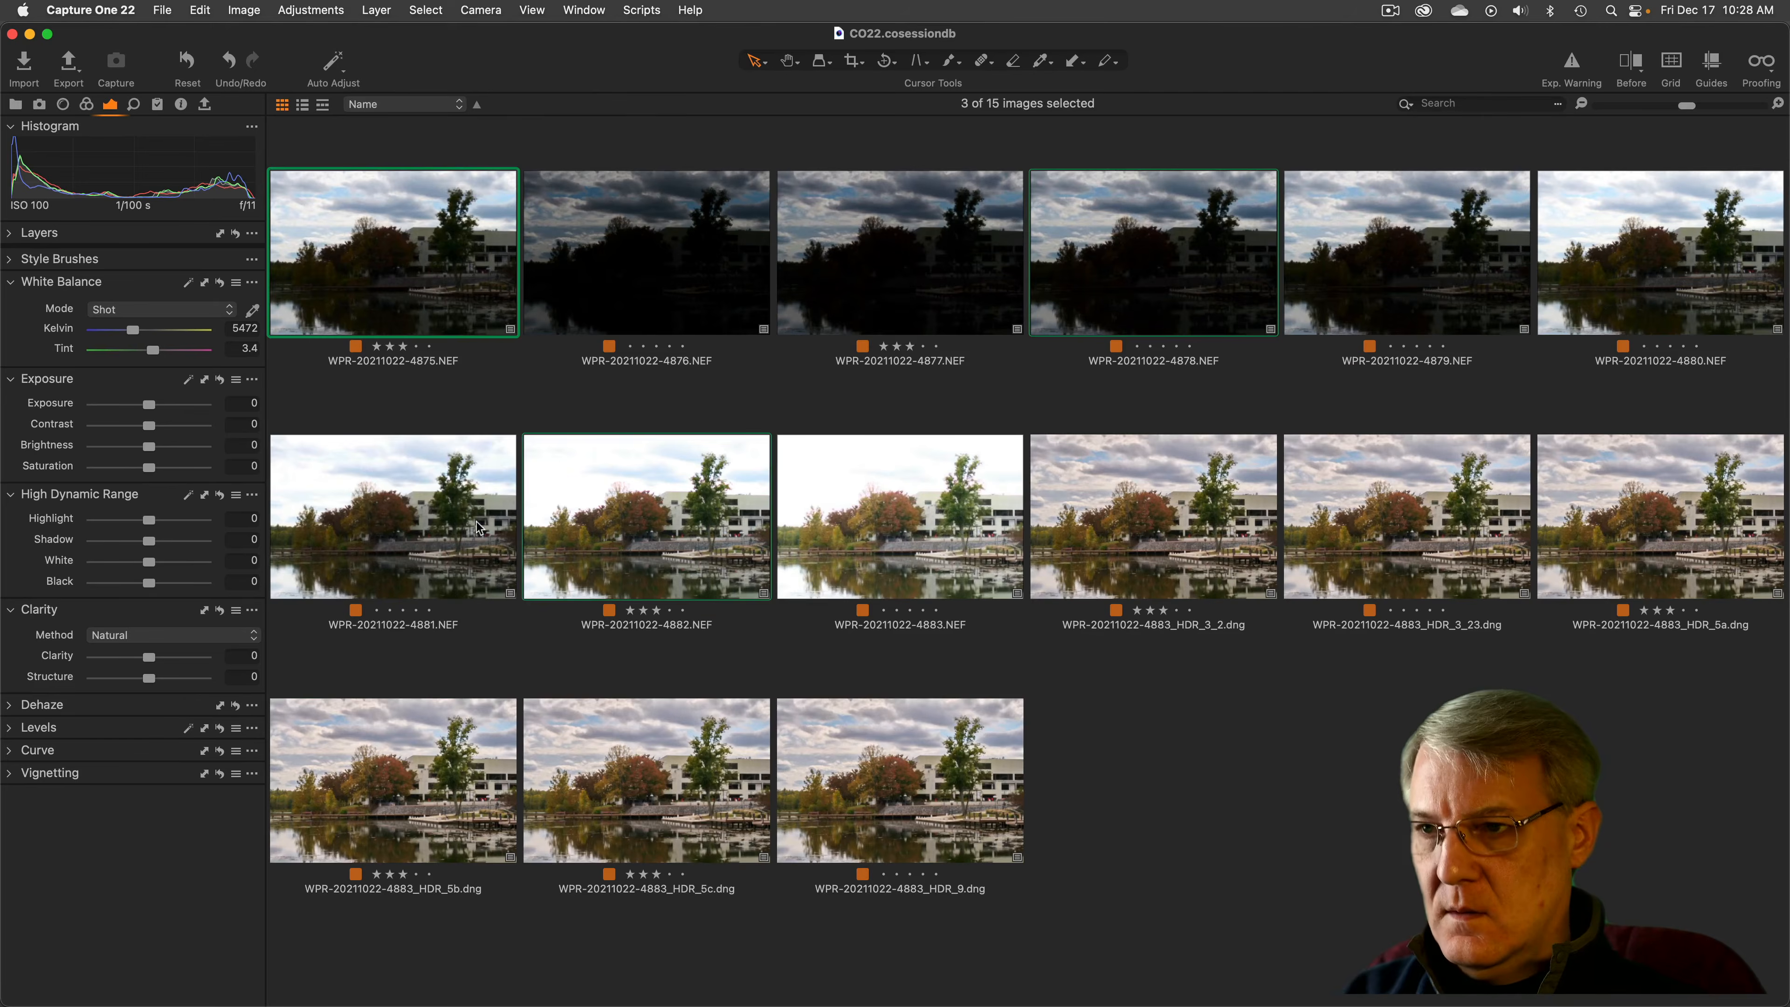
pyautogui.press('super+alt+v')
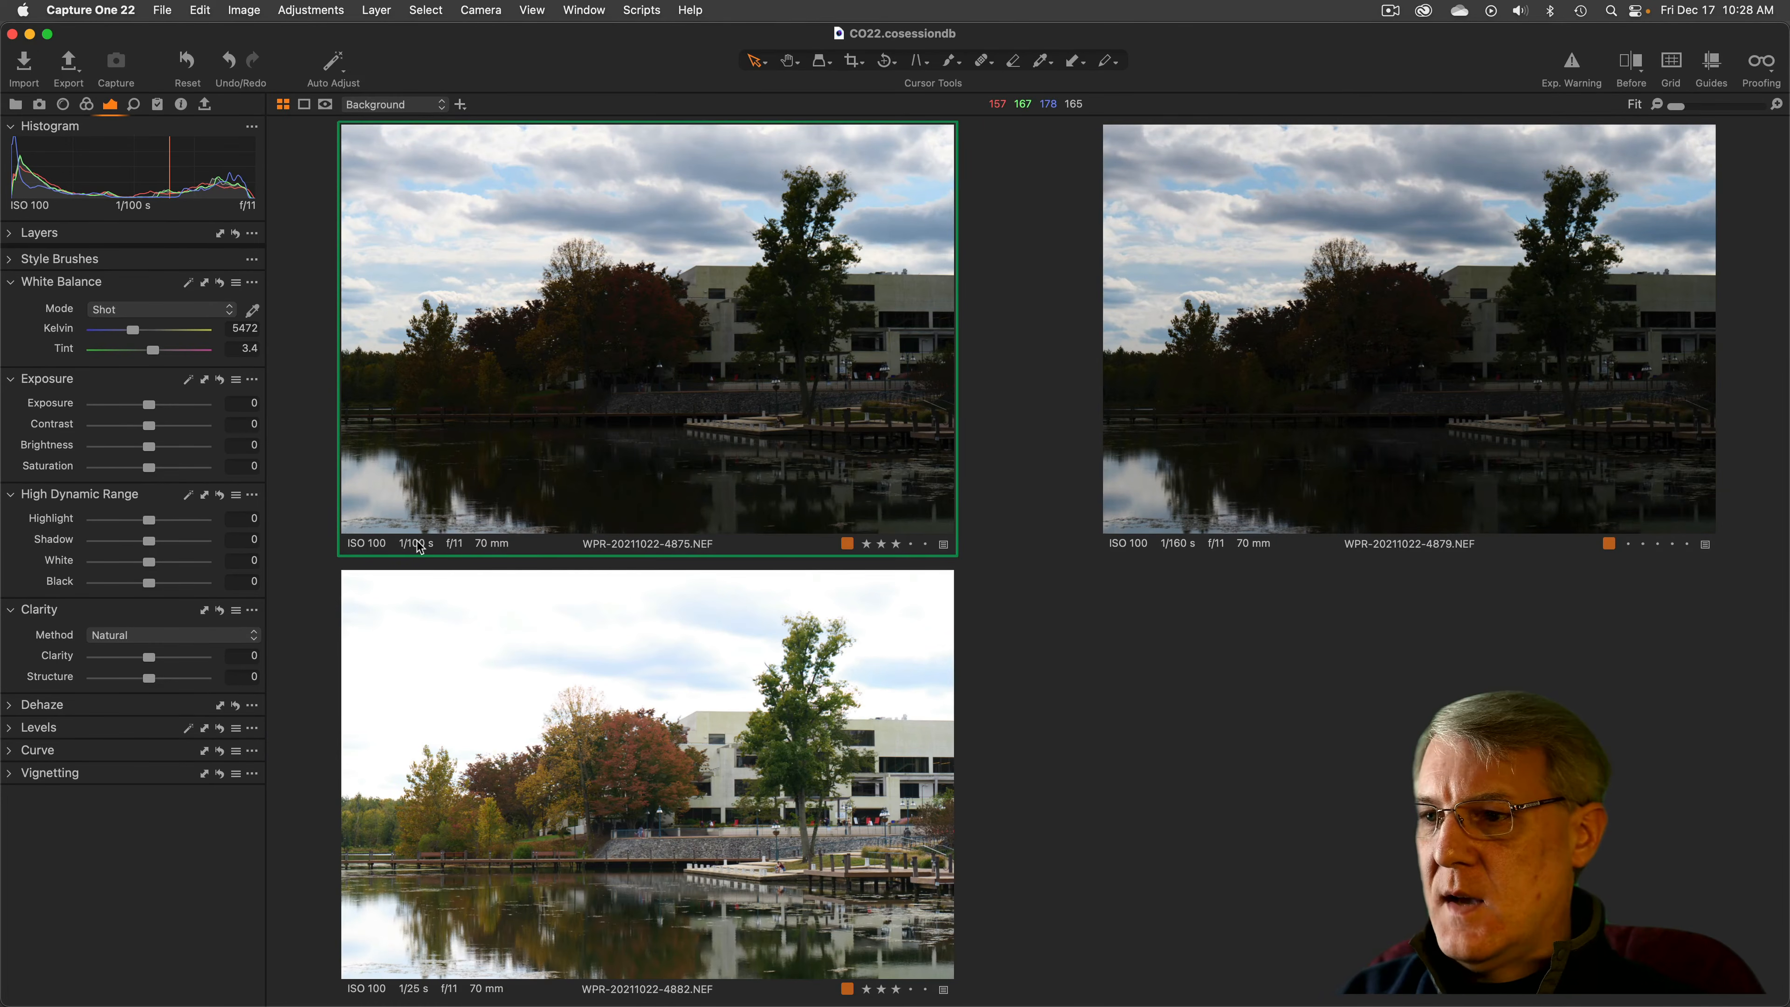
pyautogui.press('super+alt+v')
# Replace frame 4879 with 4877 in the selection, display it together with 4875 and 4882, and return to the thumbnail overview
pyautogui.keyDown('super'); pyautogui.click(1392, 304); pyautogui.keyUp('super')
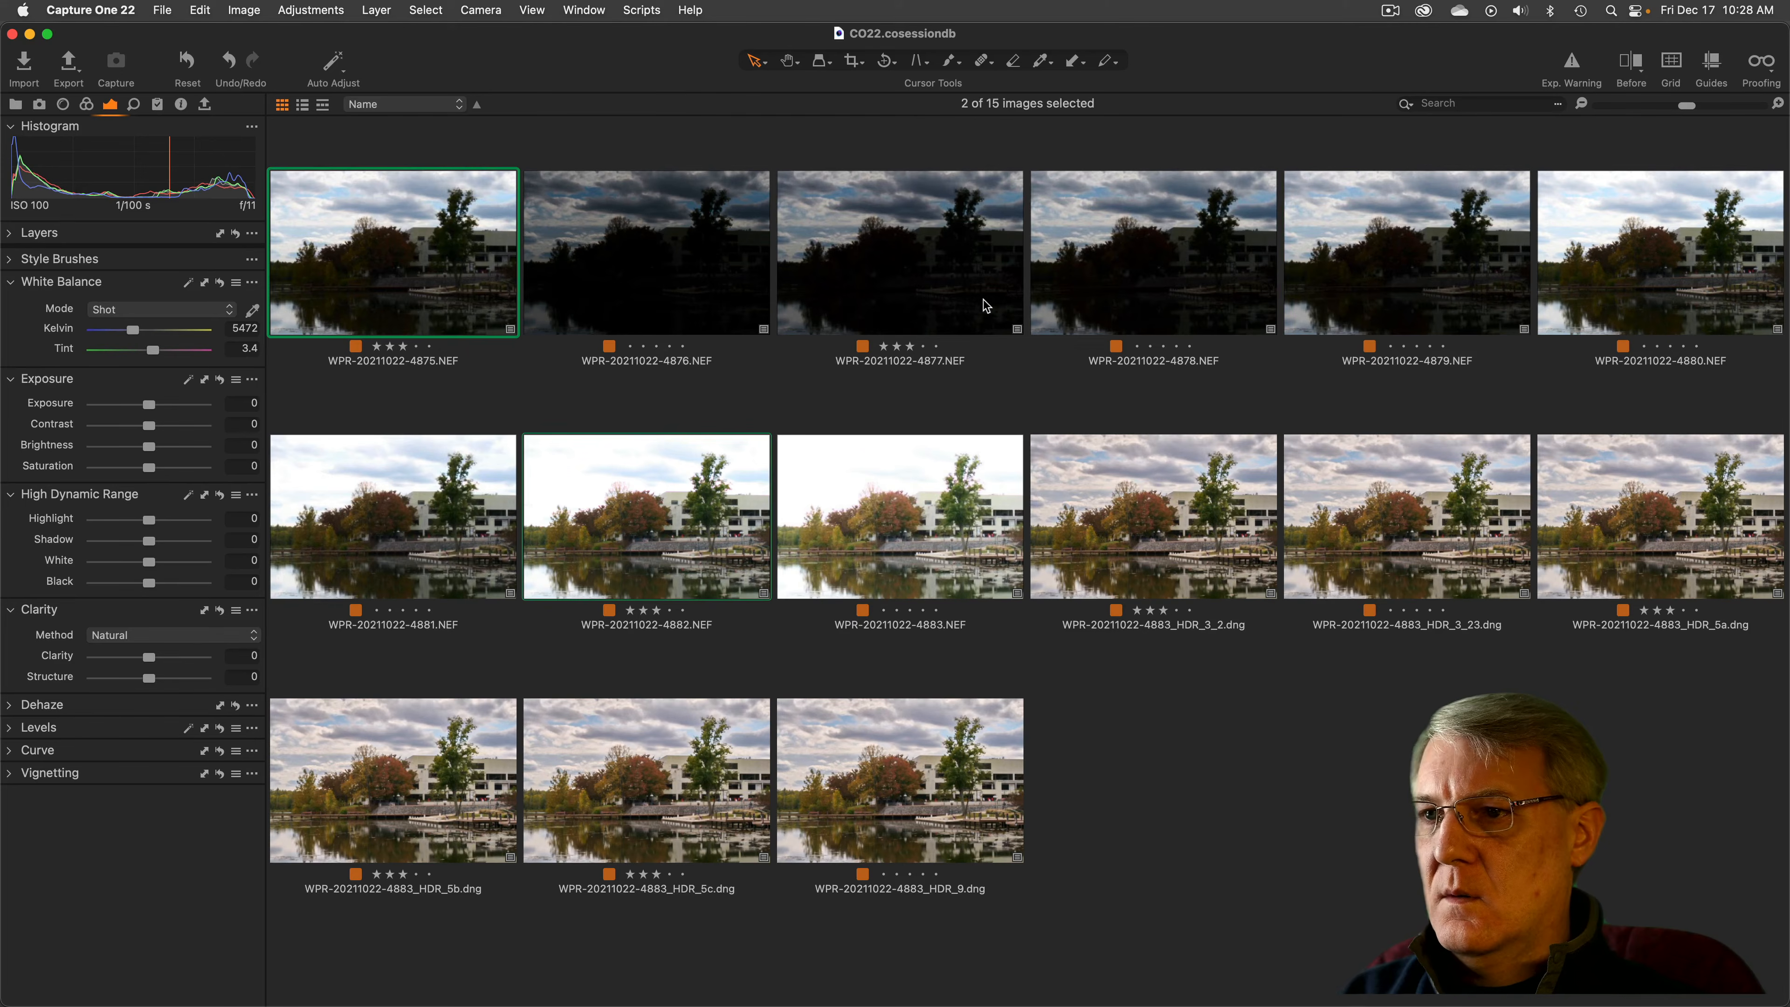
pyautogui.keyDown('super'); pyautogui.click(983, 300); pyautogui.keyUp('super')
pyautogui.press('super+alt+v')
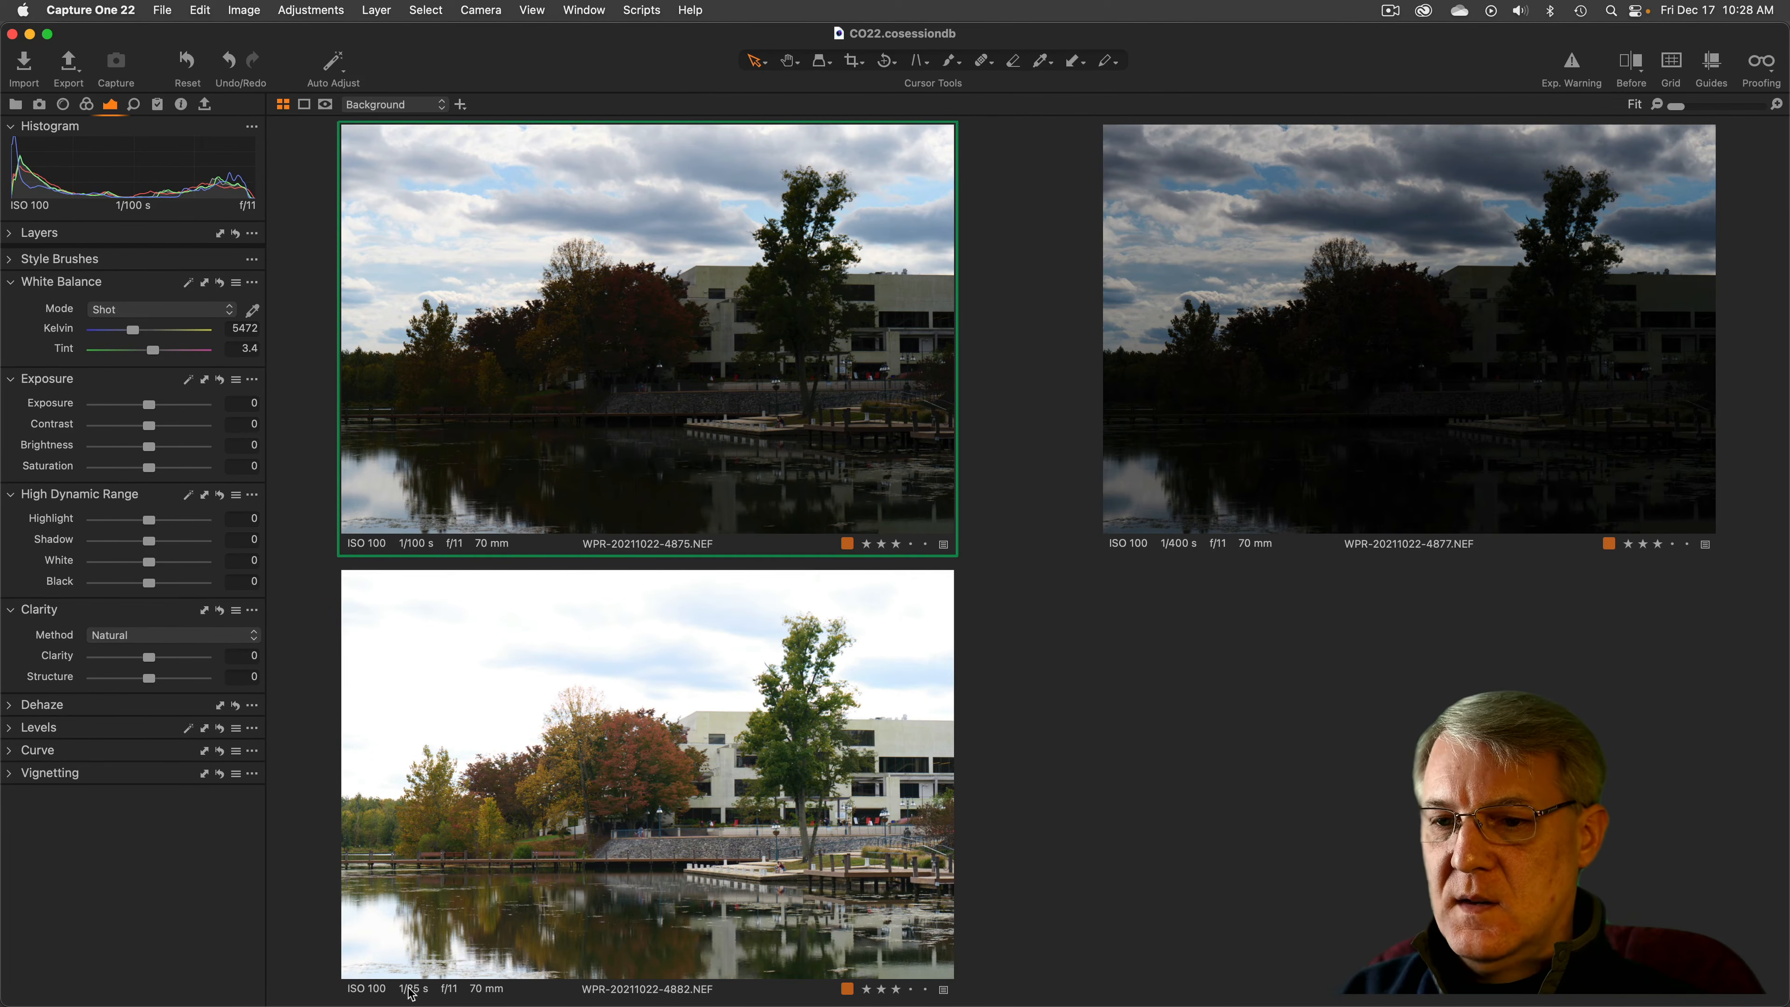
pyautogui.press('alt+super+v')
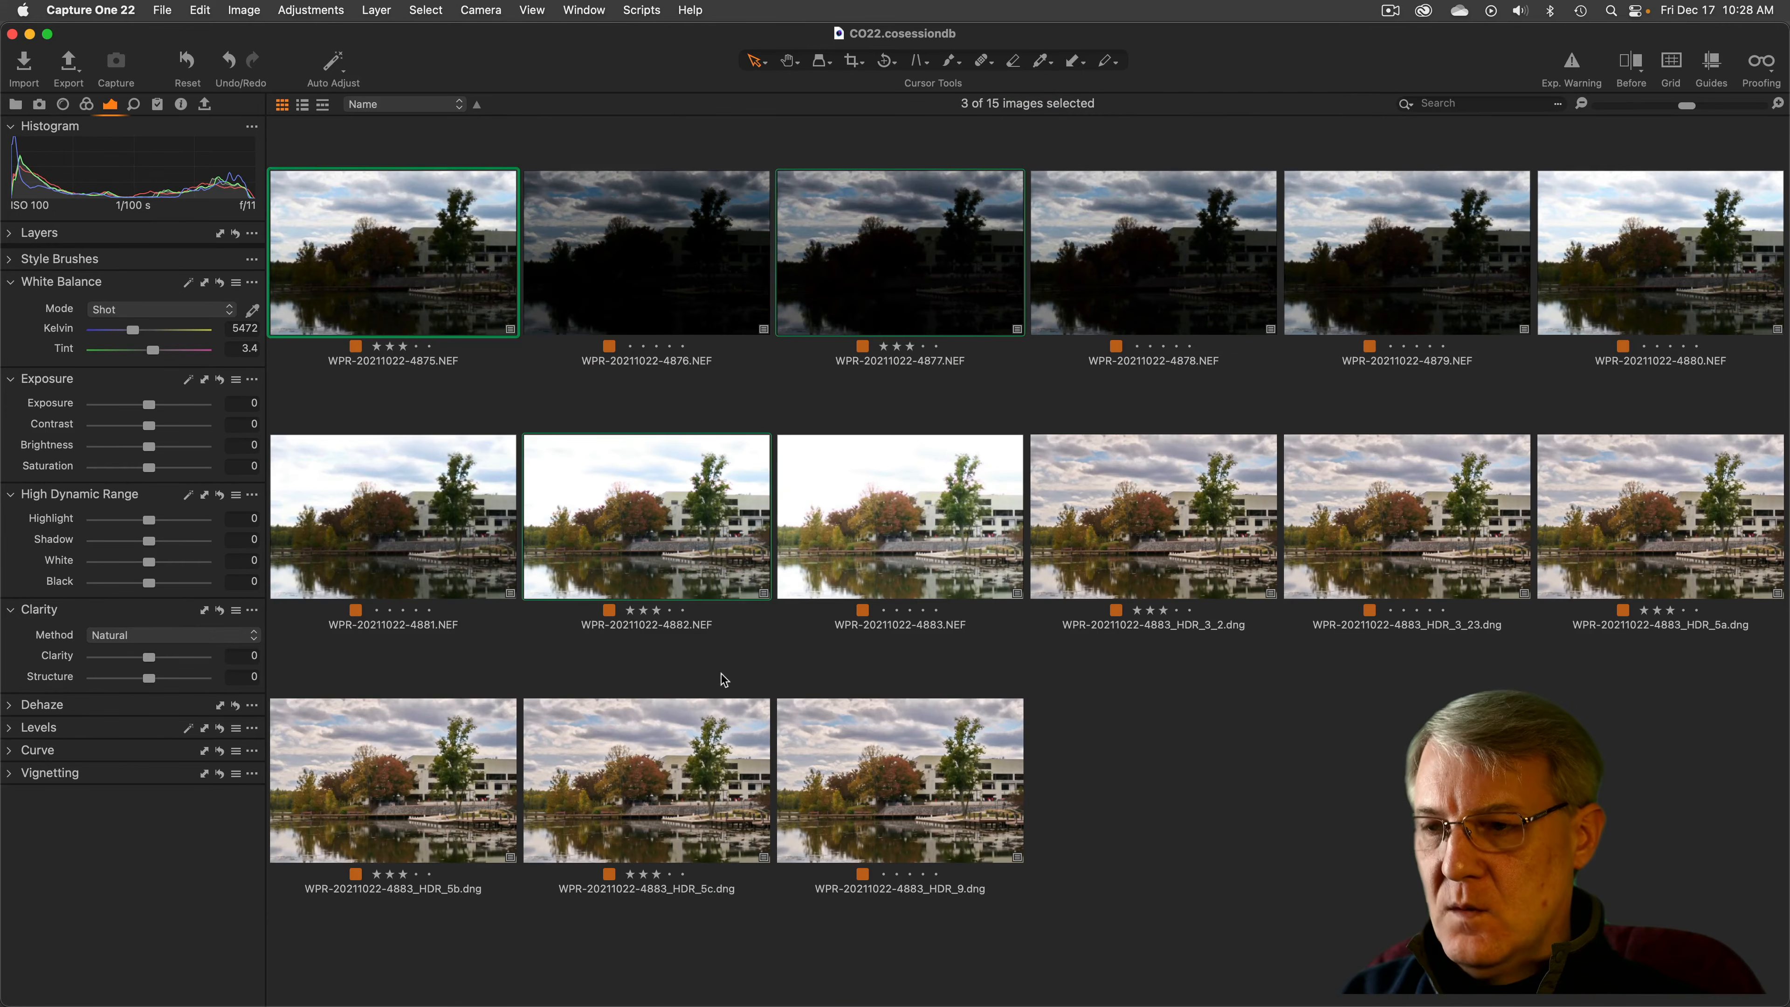
# Open the merged image HDR_3_2 alone in the viewer and show its before view with exposure warnings on
pyautogui.click(1197, 527)
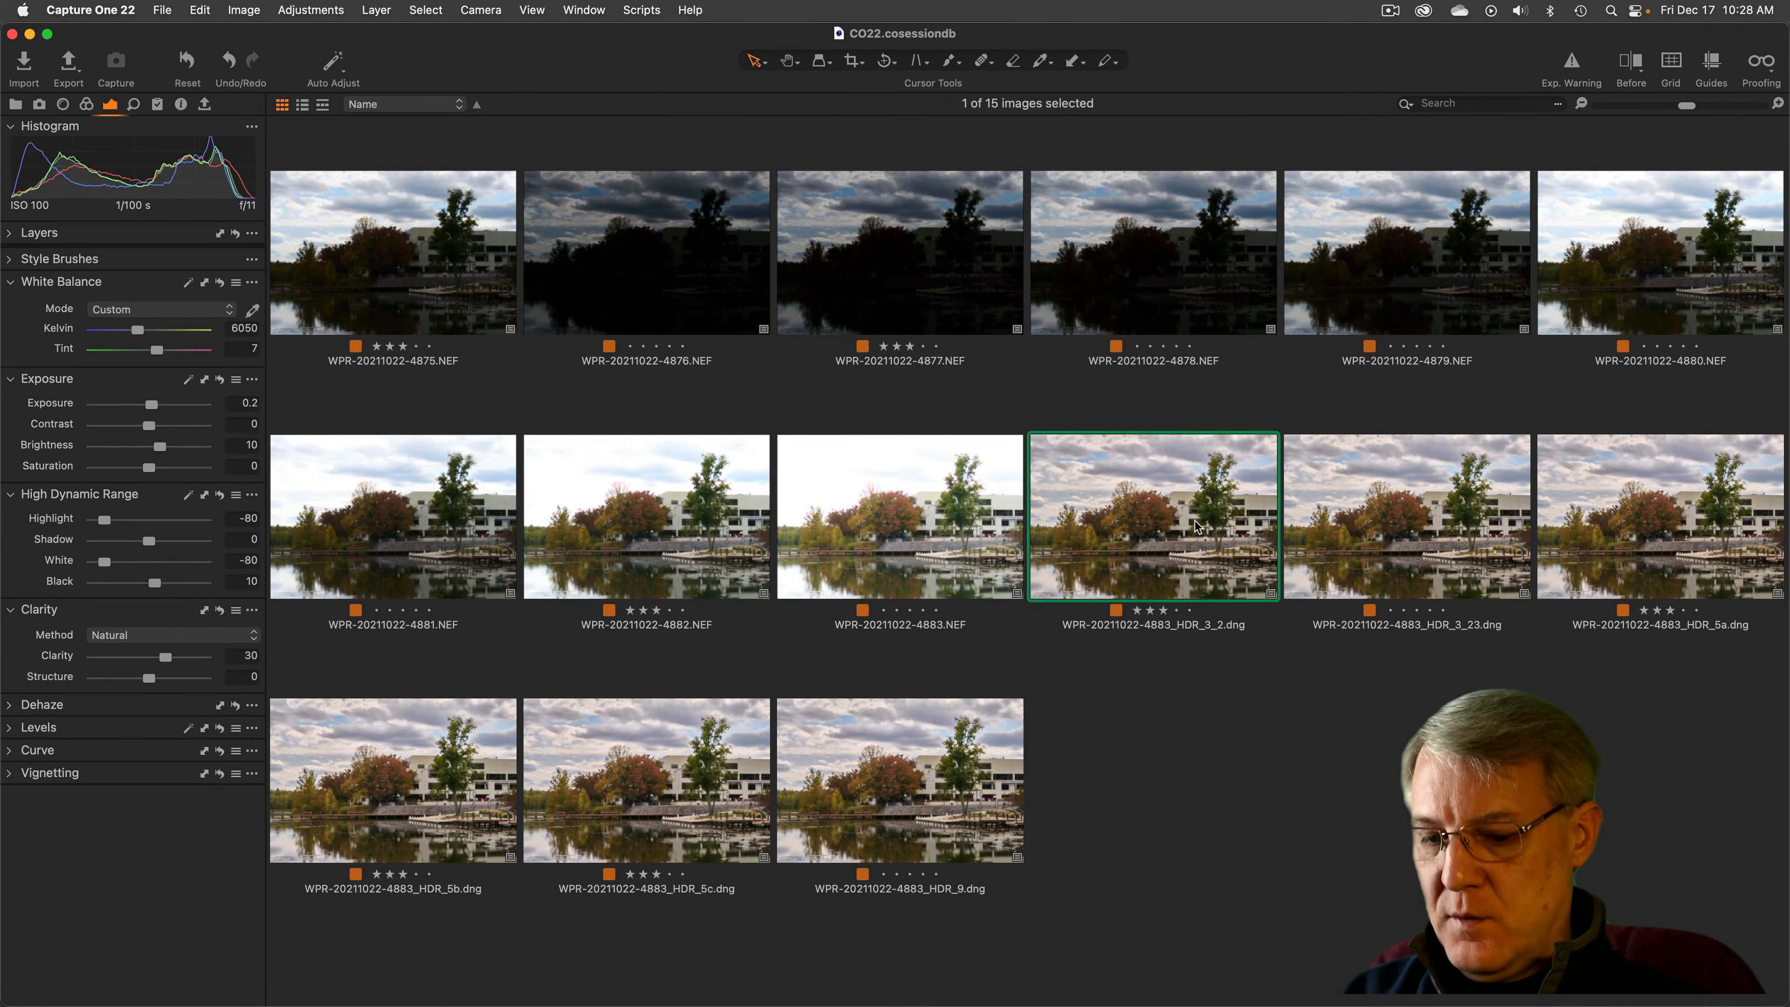
pyautogui.doubleClick(1197, 527)
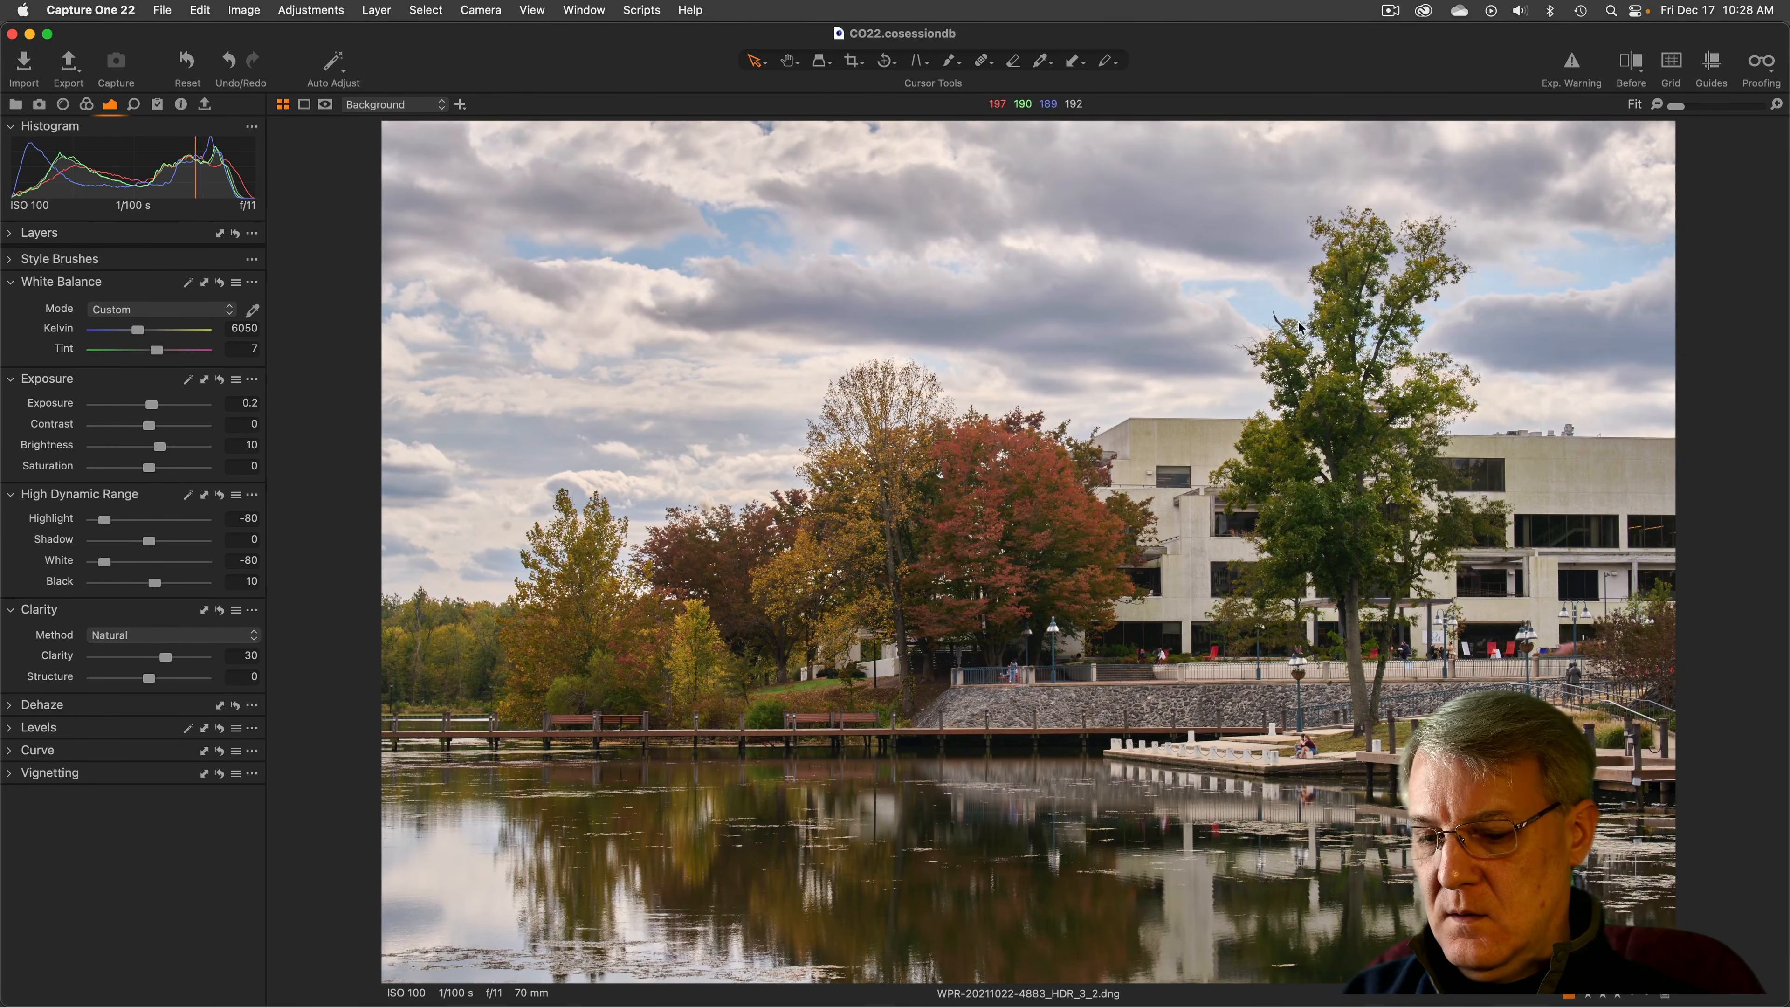
pyautogui.press('y')
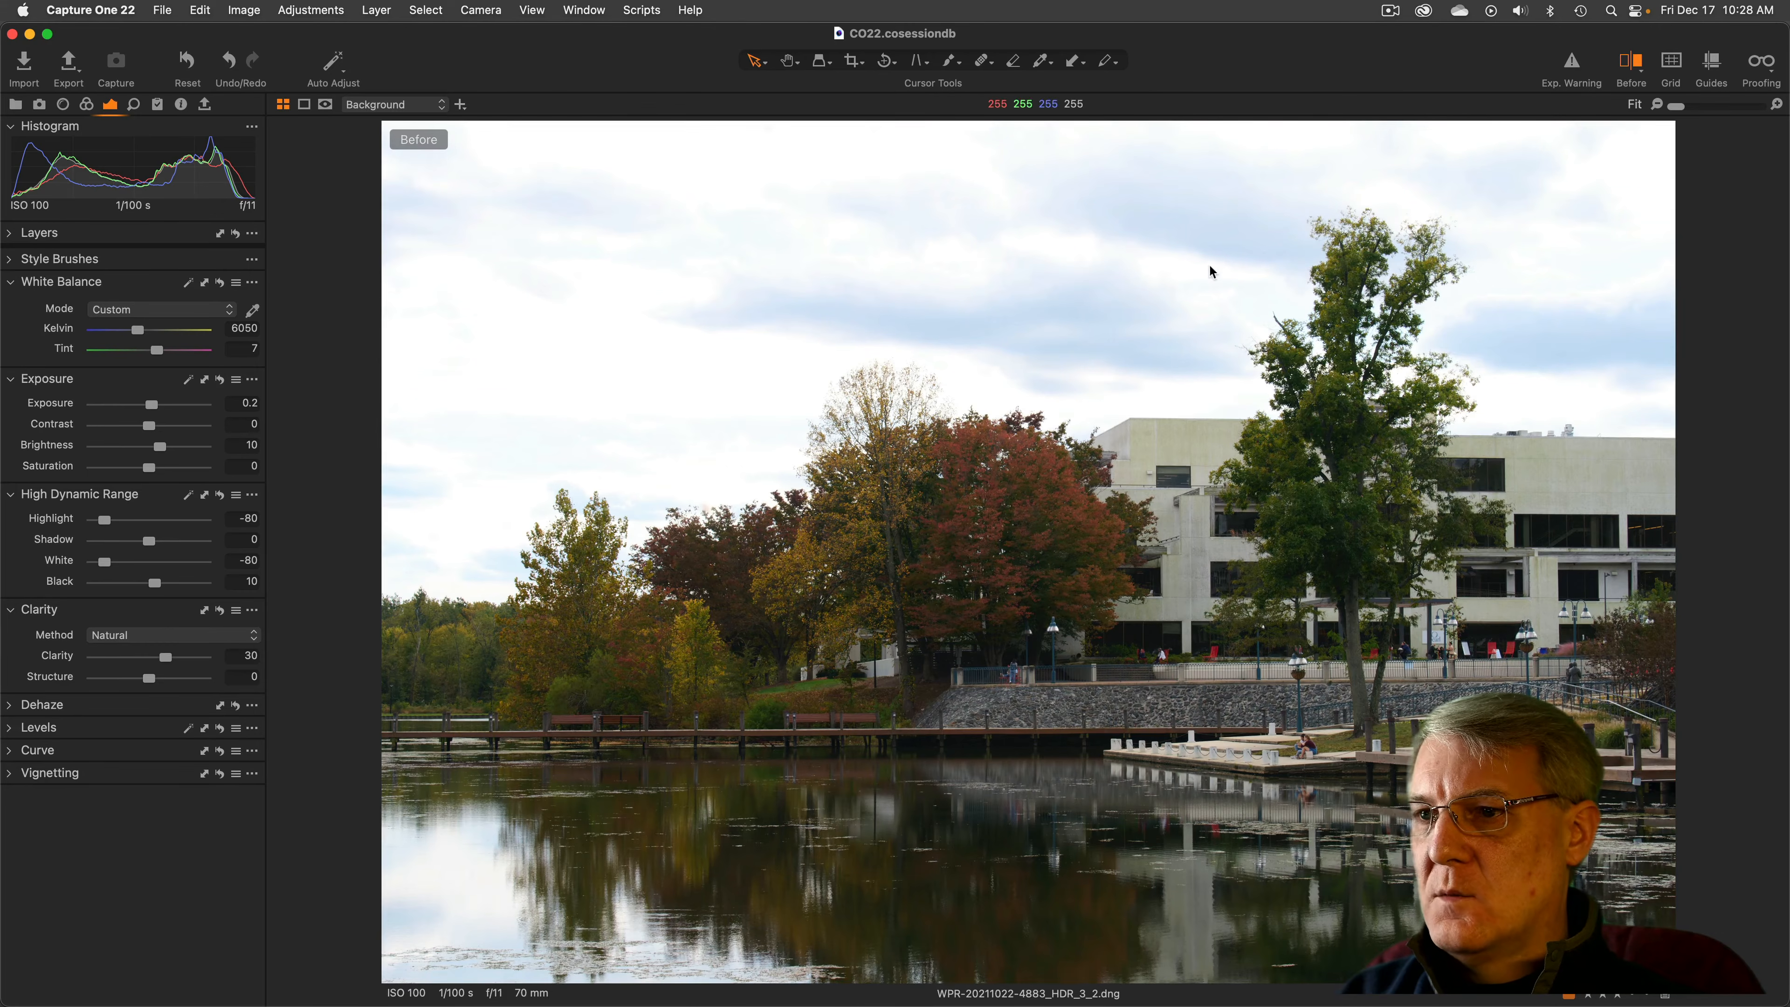
pyautogui.click(1574, 69)
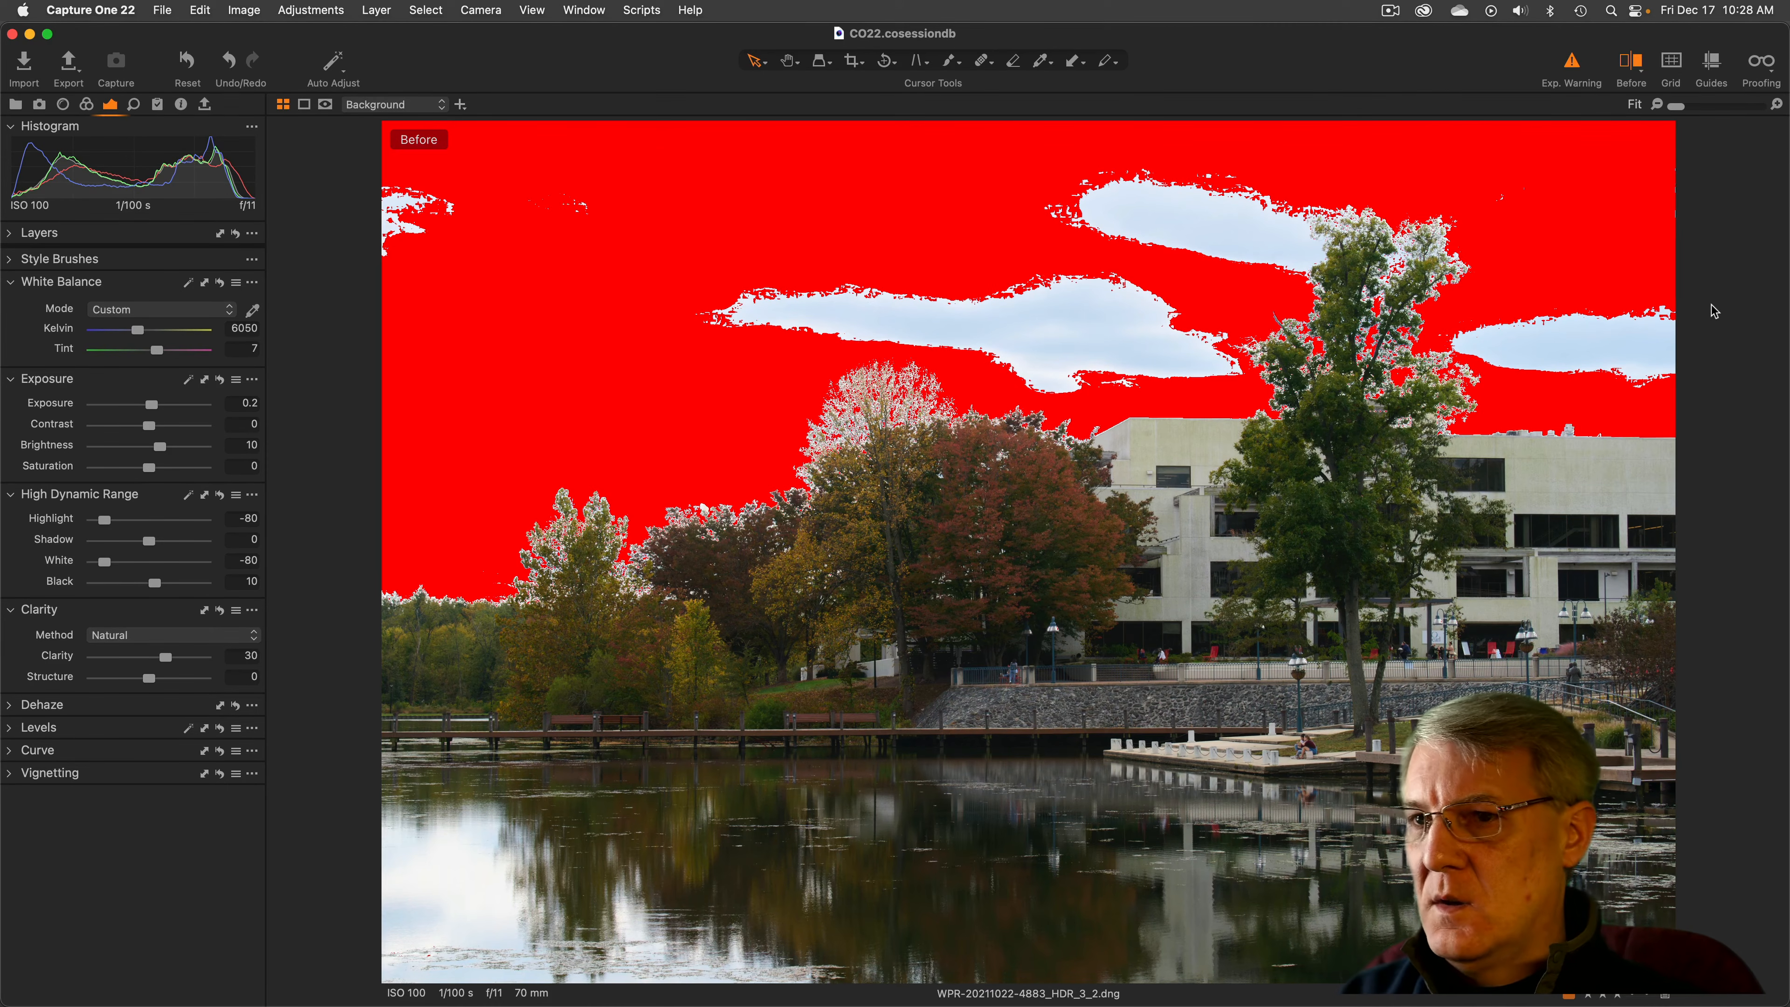
# Add the merged image HDR_5a to the selection, compare its before view with that of HDR_3_2, and return to the thumbnail overview
pyautogui.press('g')
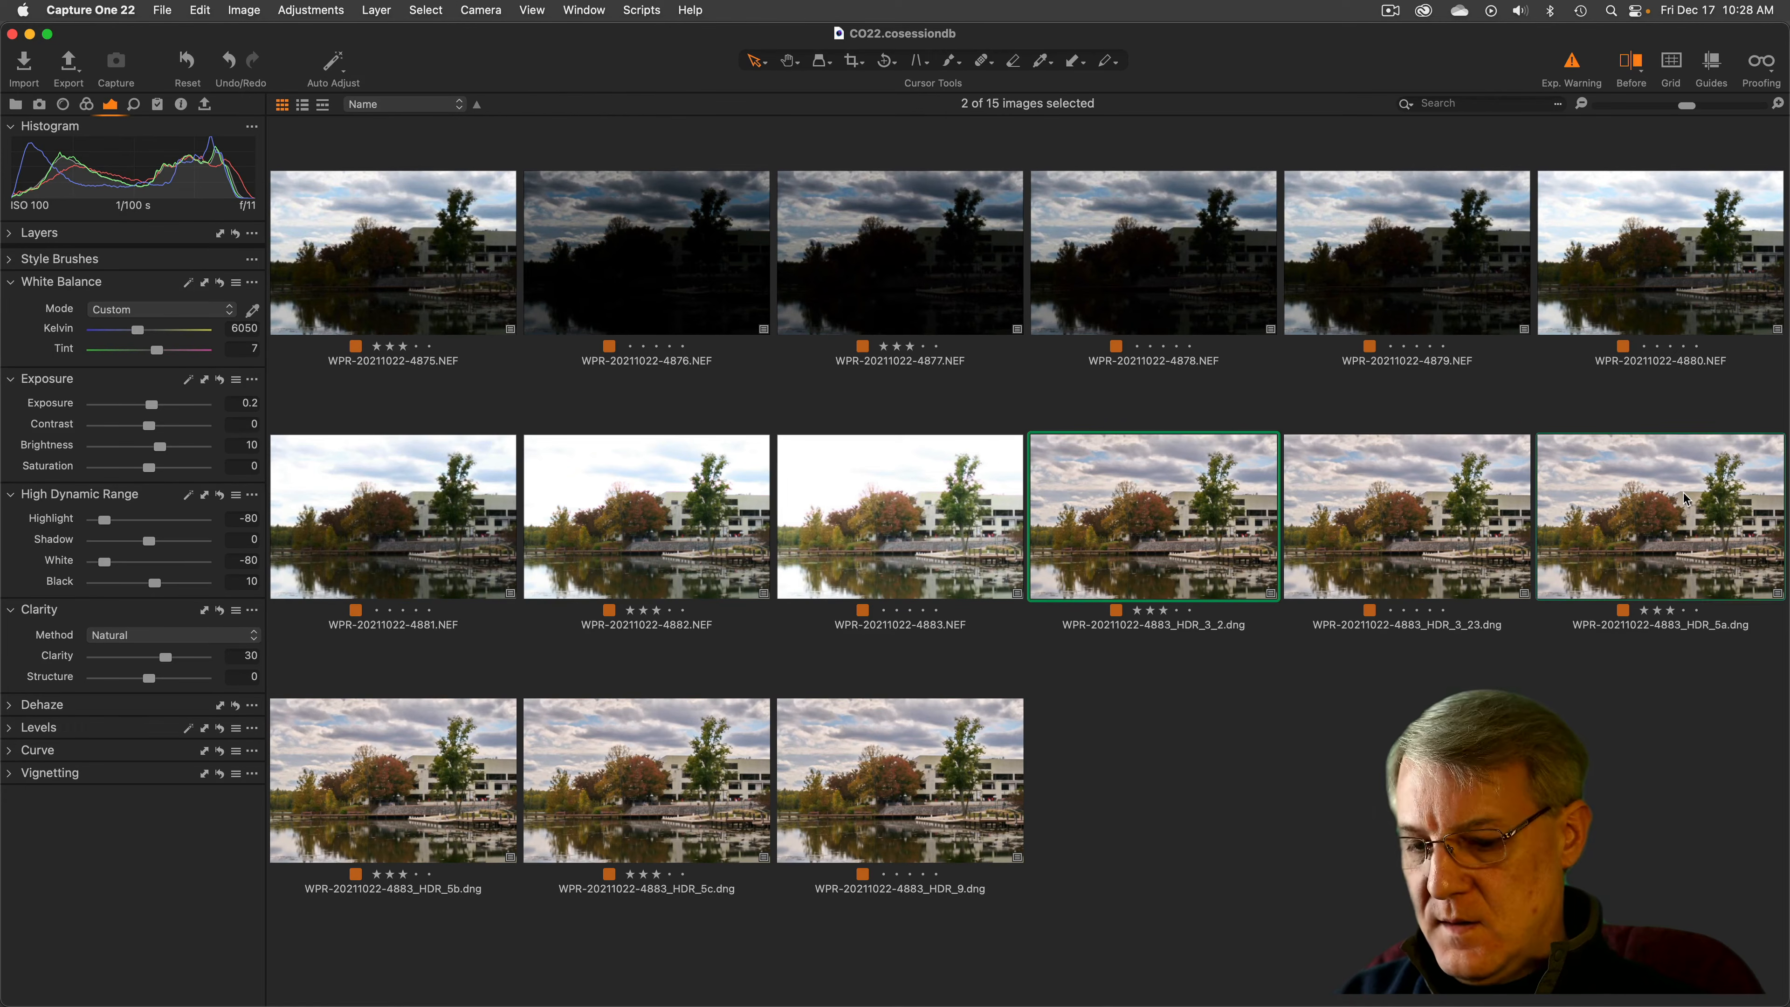
pyautogui.press('g')
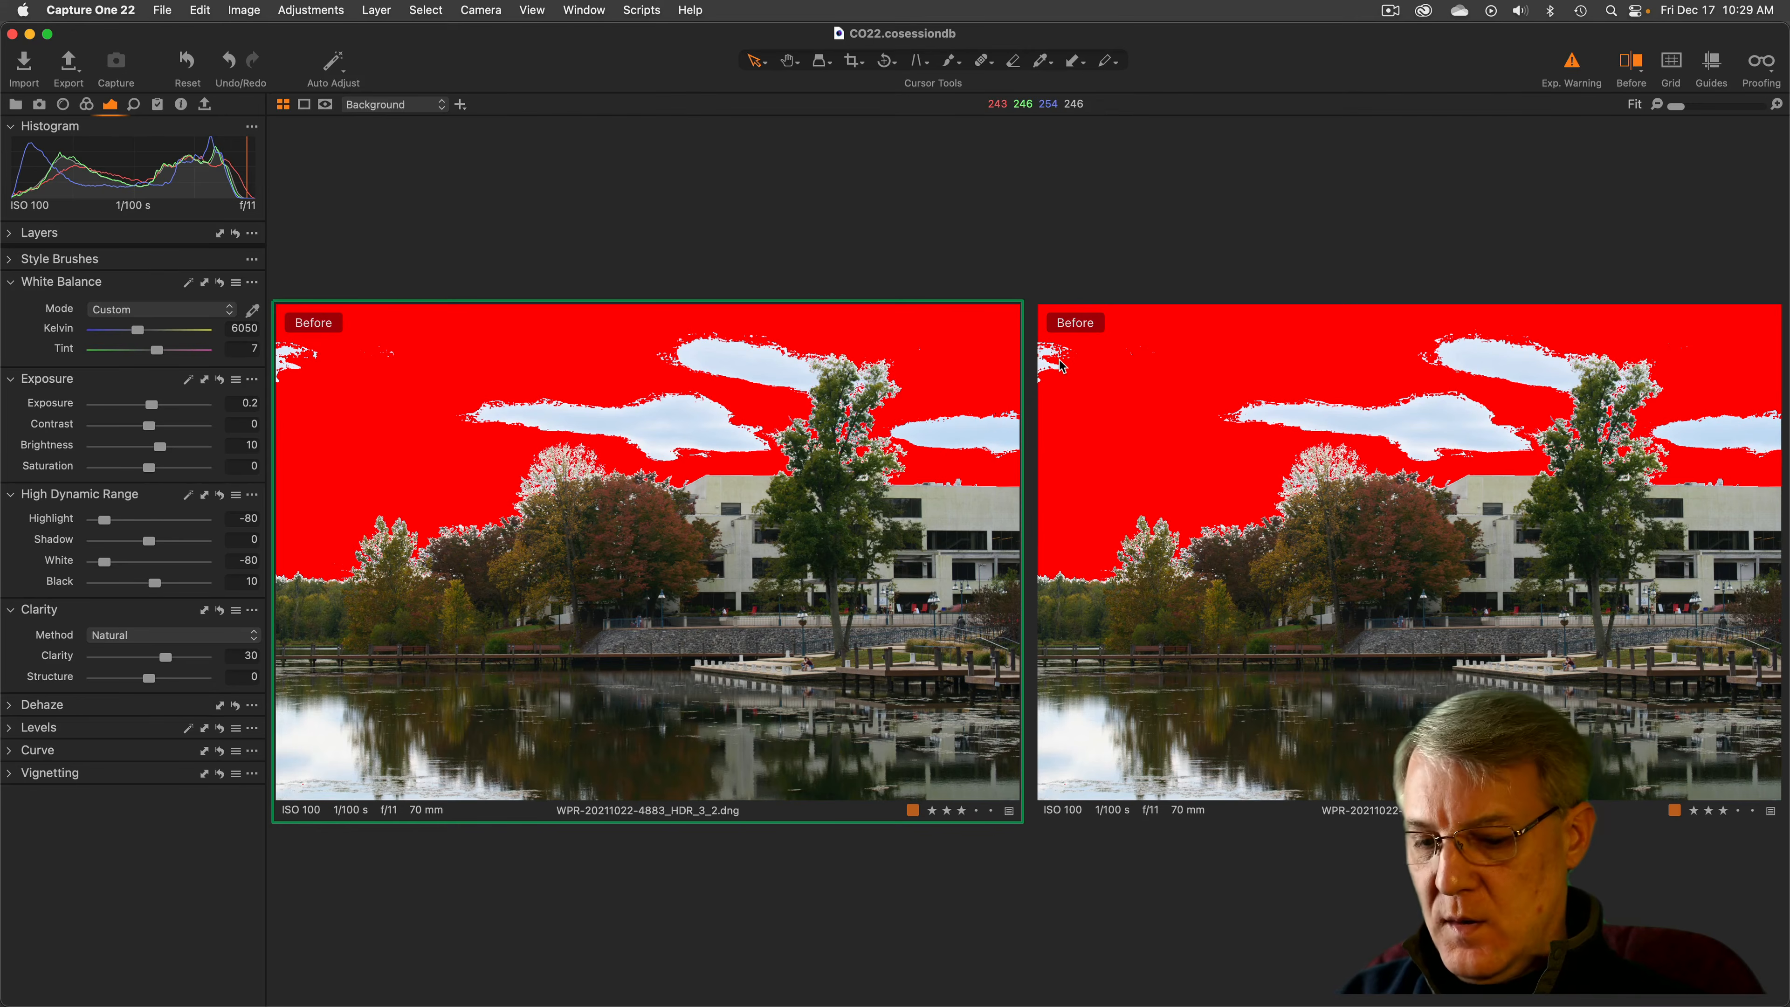
pyautogui.press('g')
# Add HDR_9 to the selection, compare the before views of the three merges, and return to the overview with only HDR_3_2 selected
pyautogui.keyDown('super'); pyautogui.click(917, 770); pyautogui.keyUp('super')
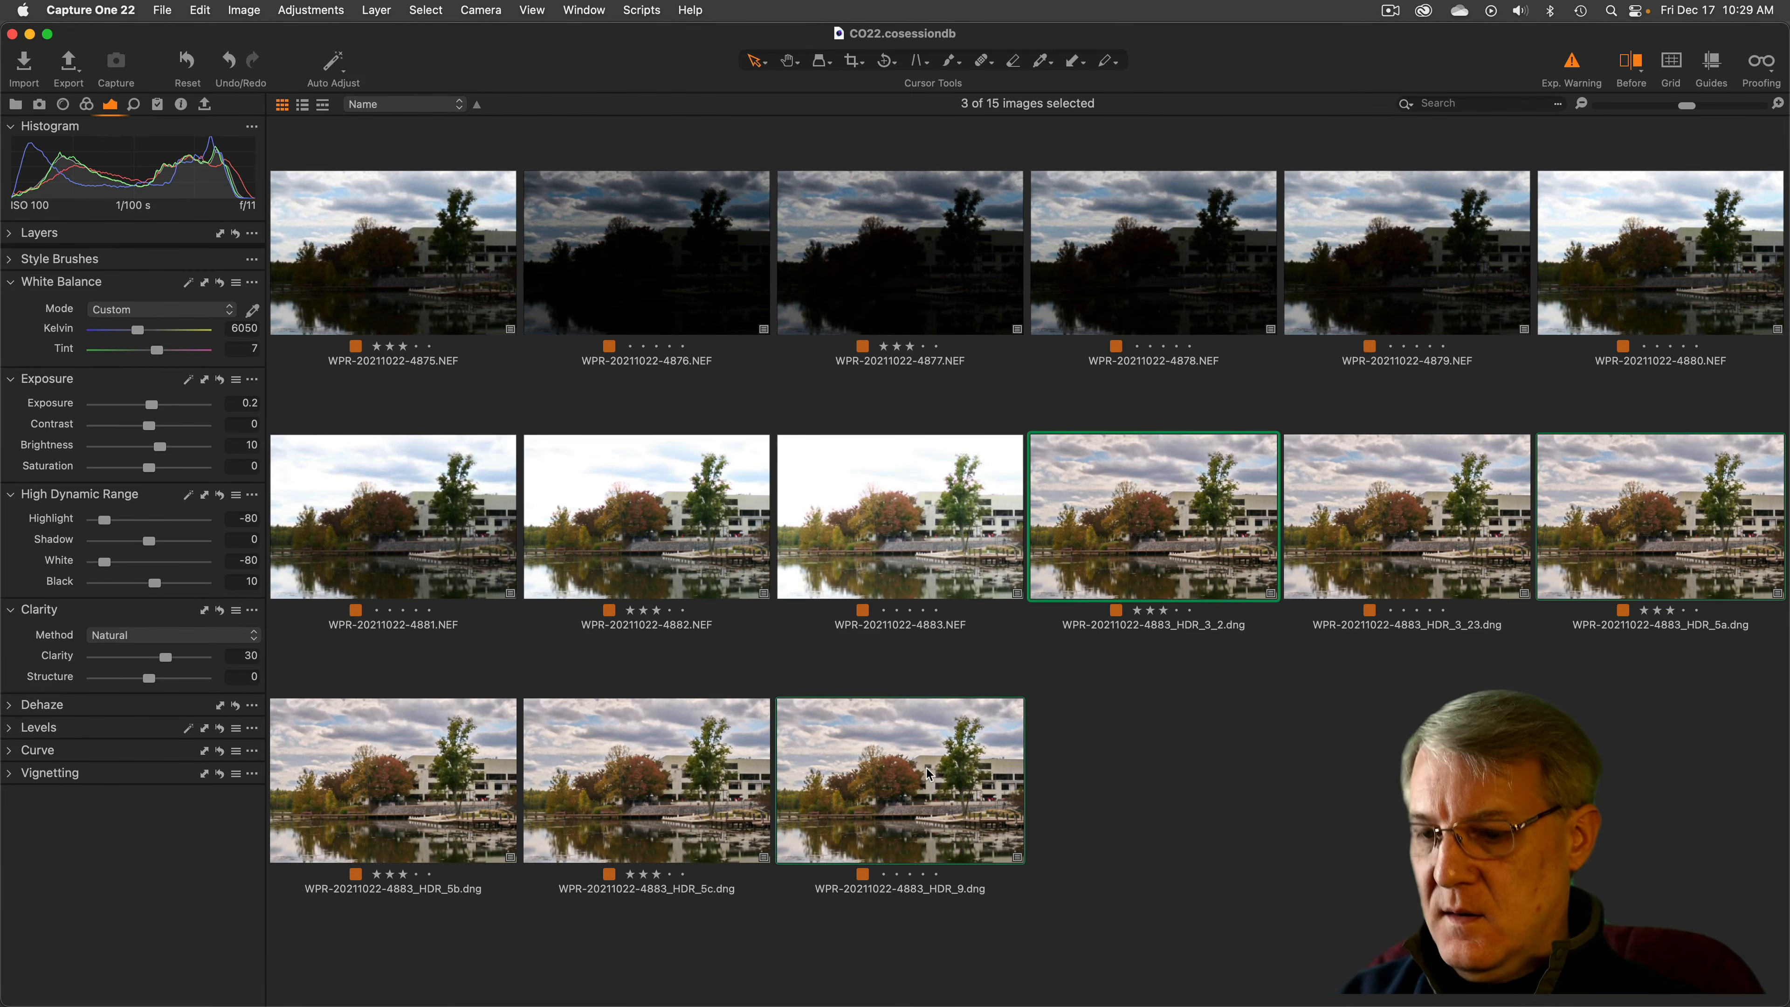
pyautogui.press('g')
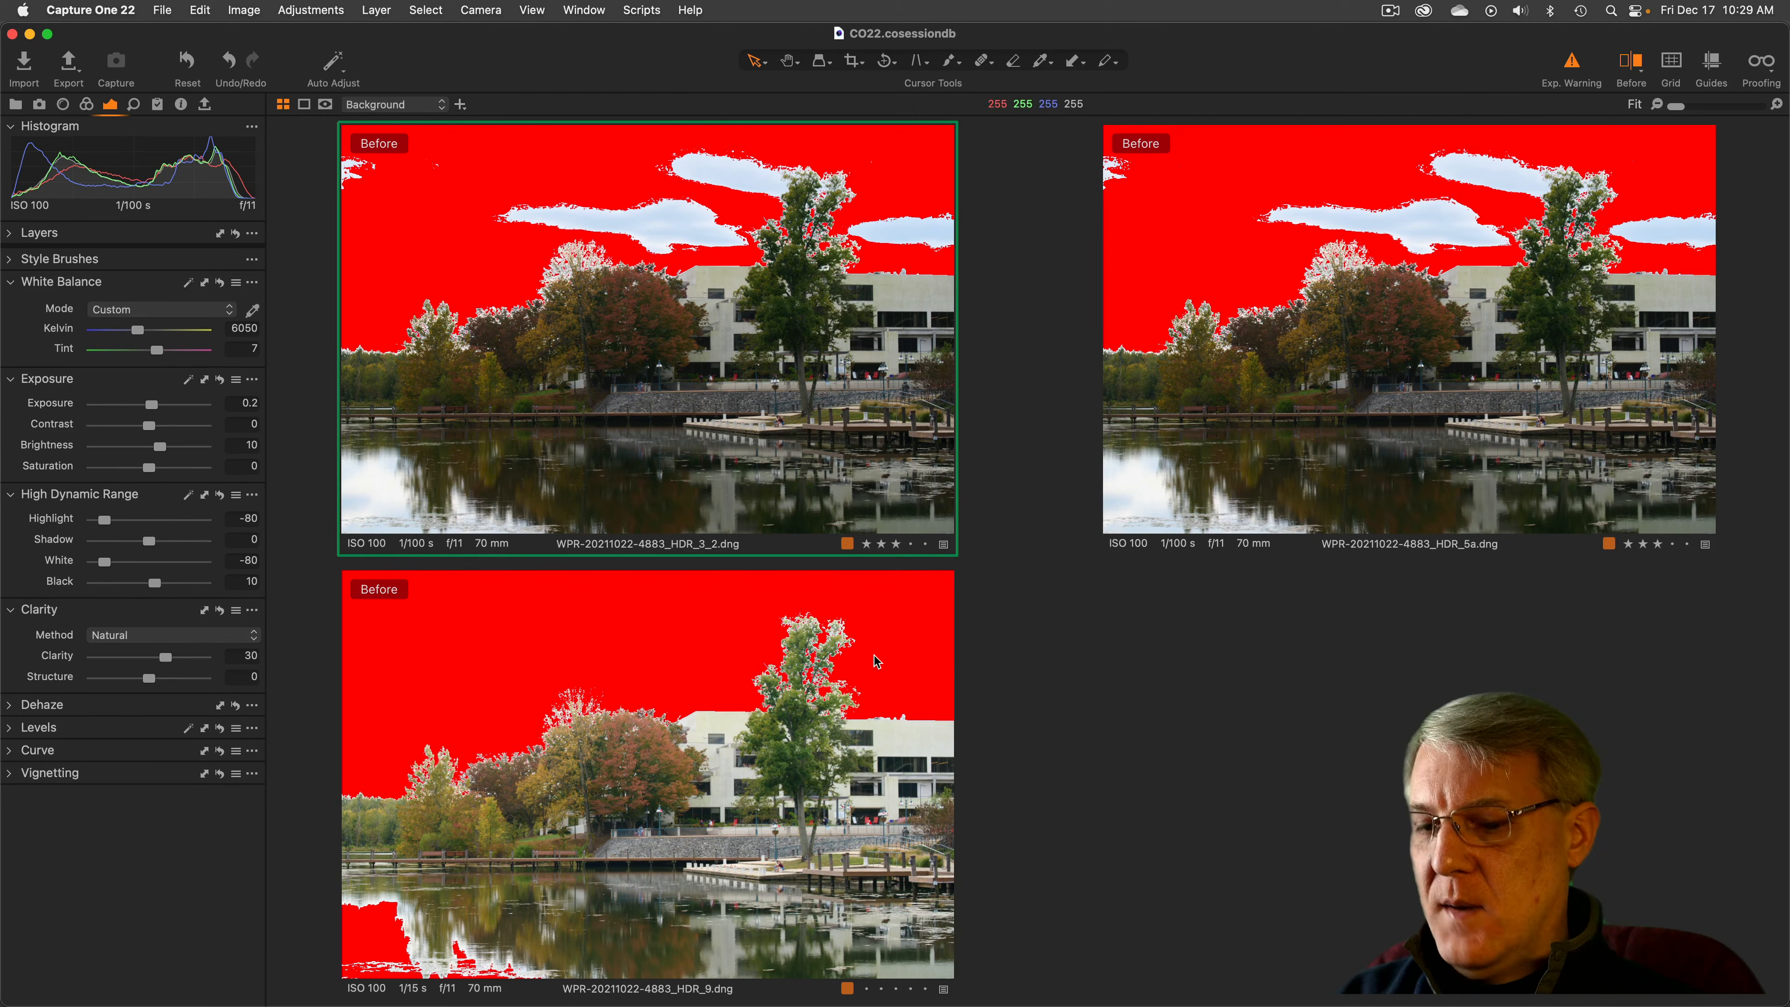
pyautogui.press('alt+super+v')
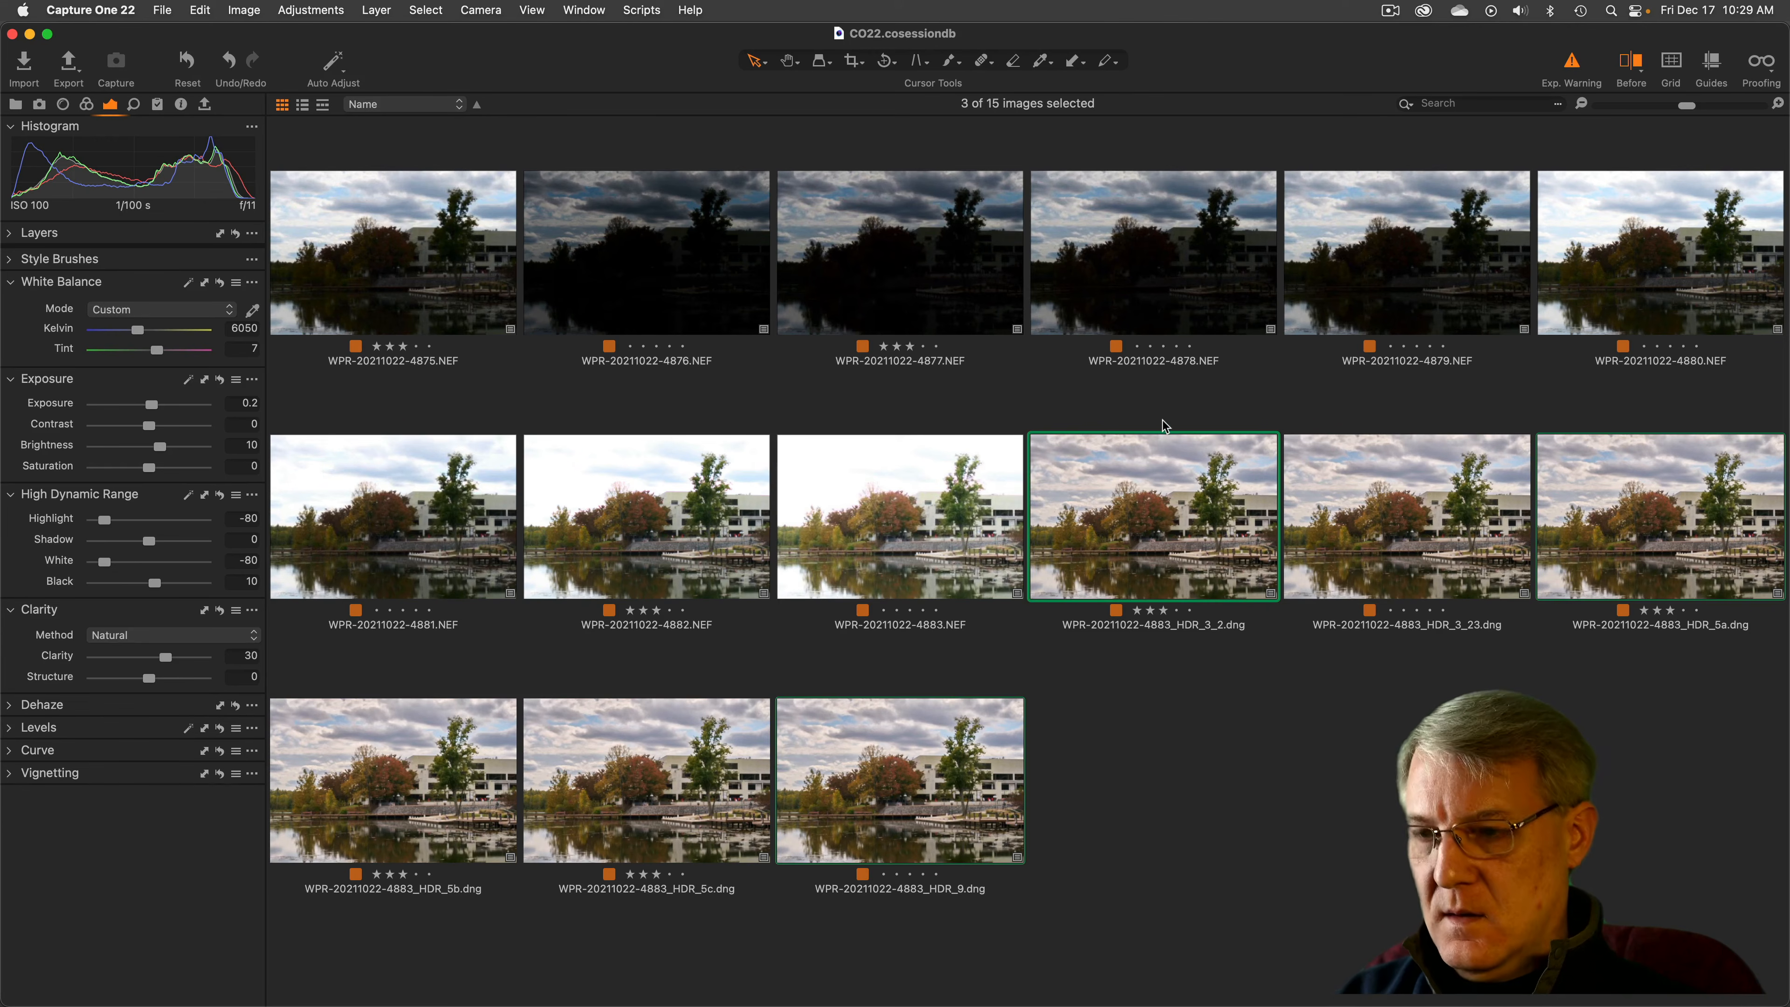
pyautogui.click(1159, 479)
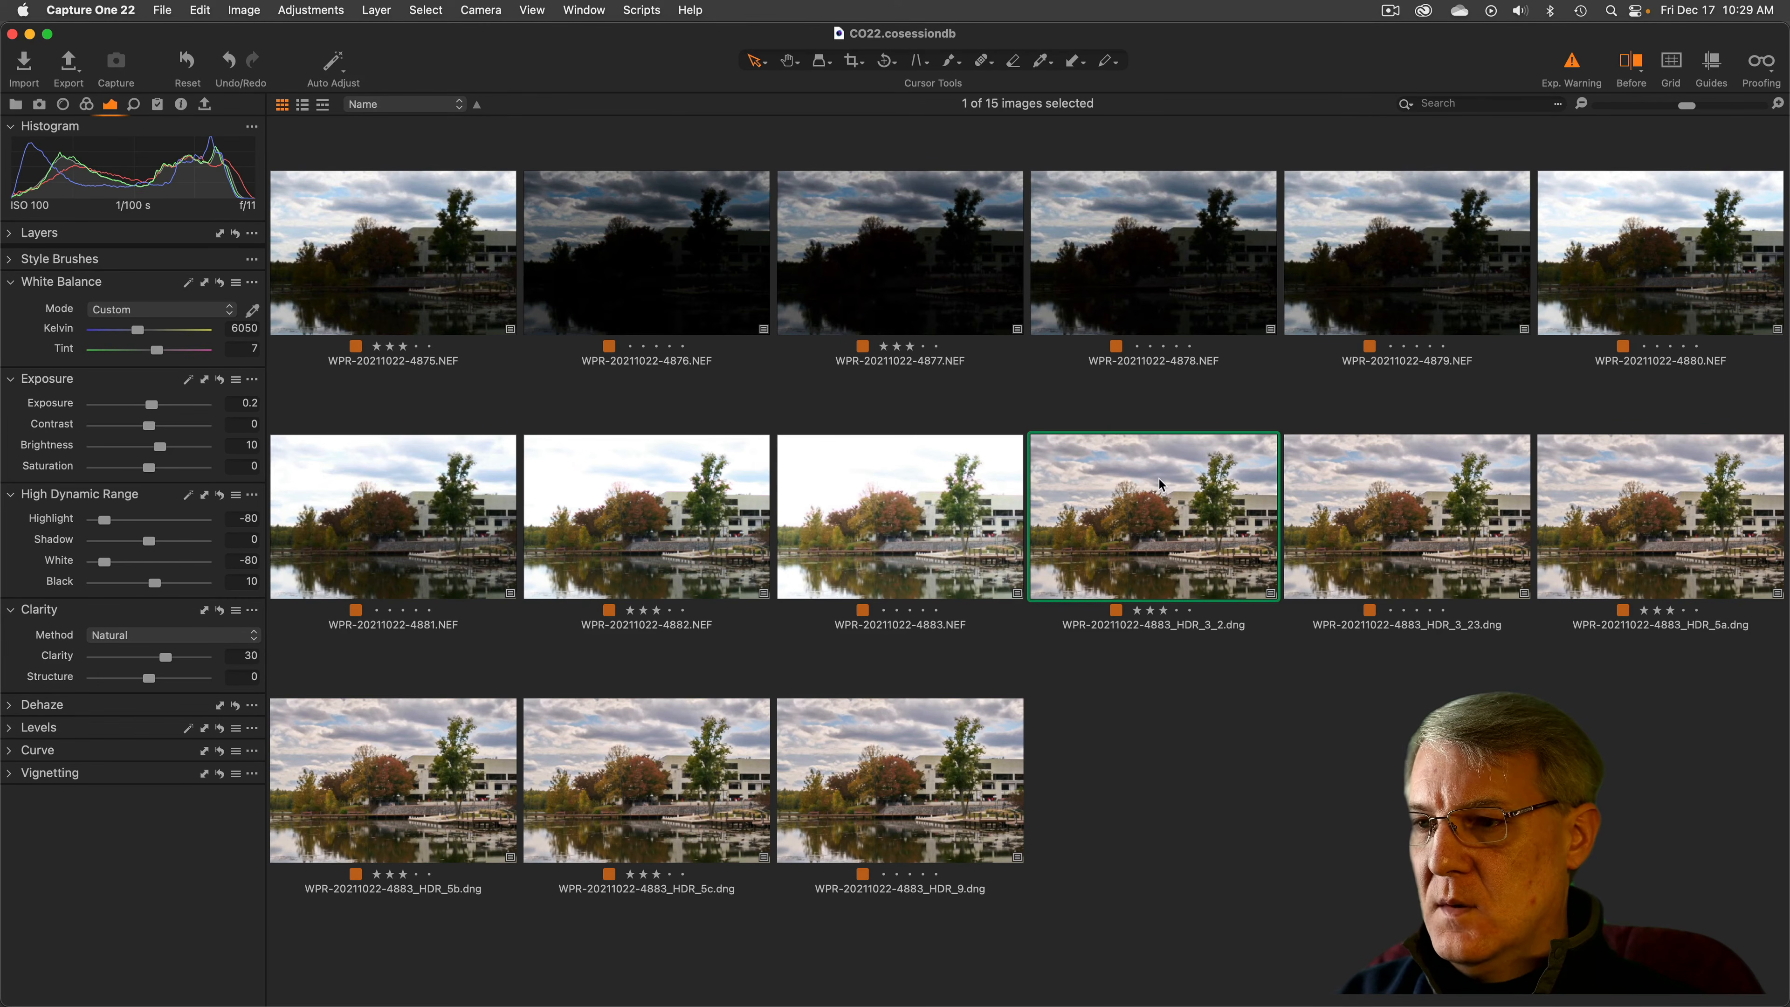